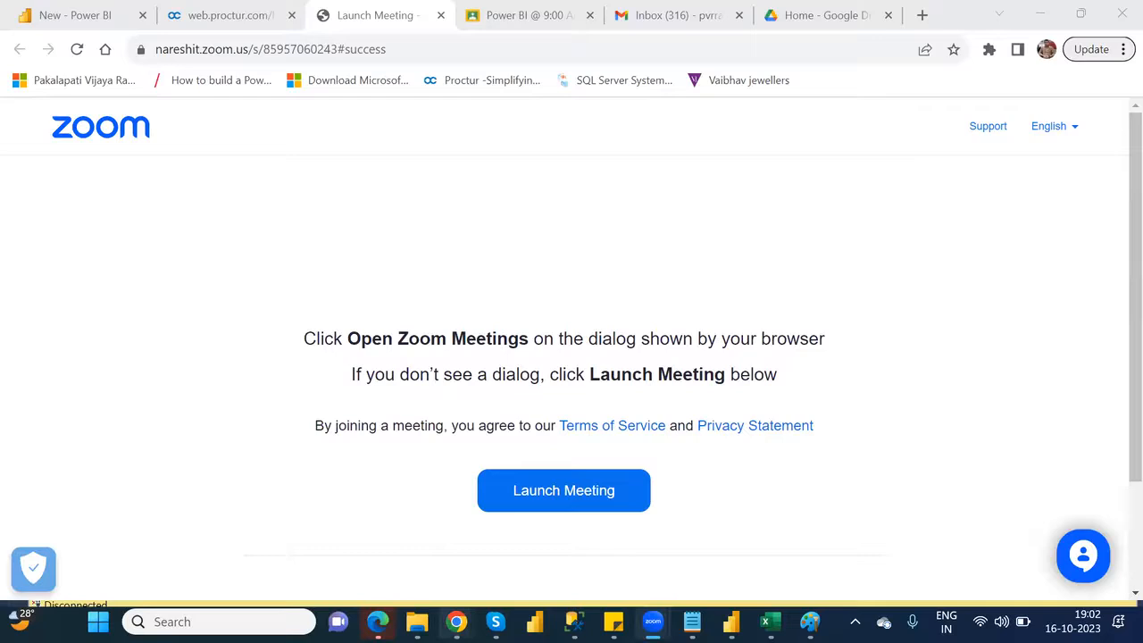
Switch to the Power Apps browser window, open Customer_ModelDrivenApp for editing and play it
mouse_move(456, 621)
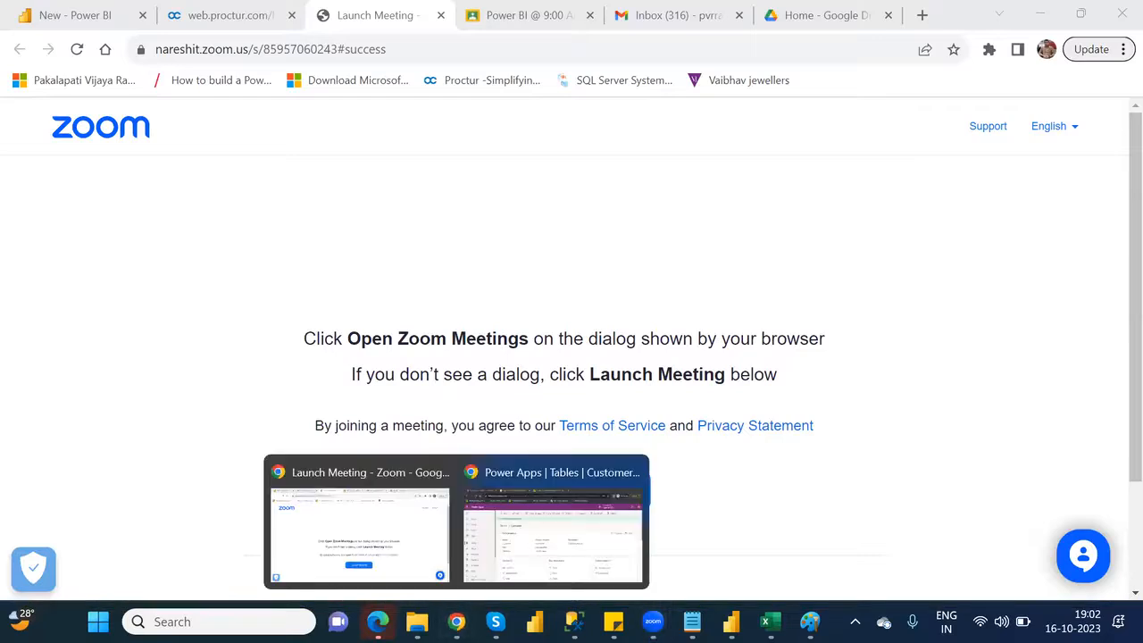
click(551, 554)
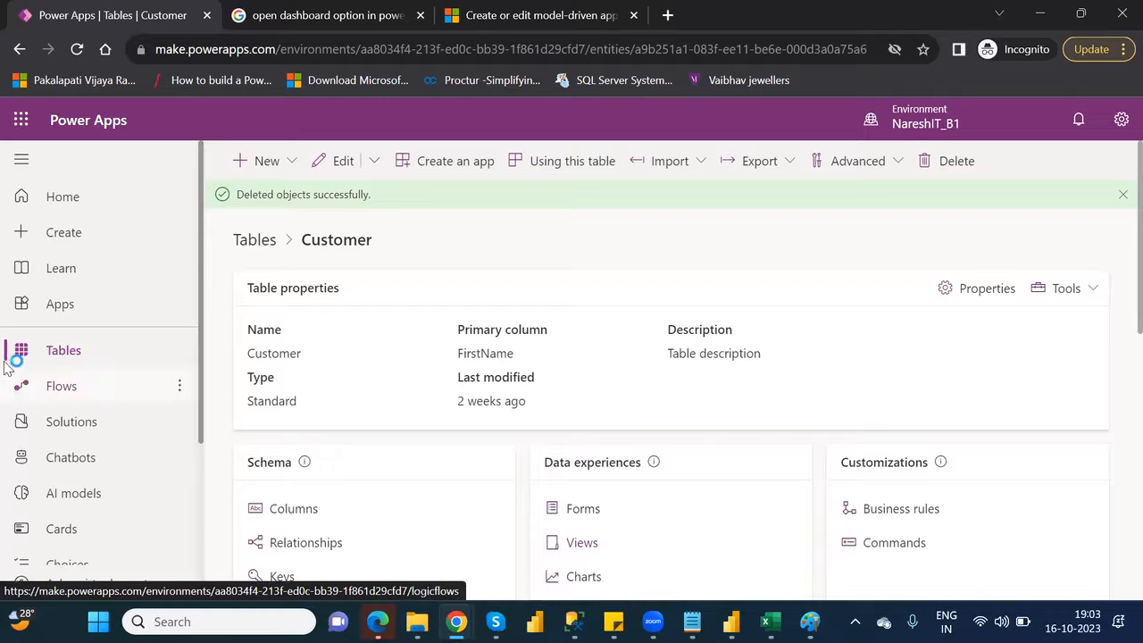
click(81, 308)
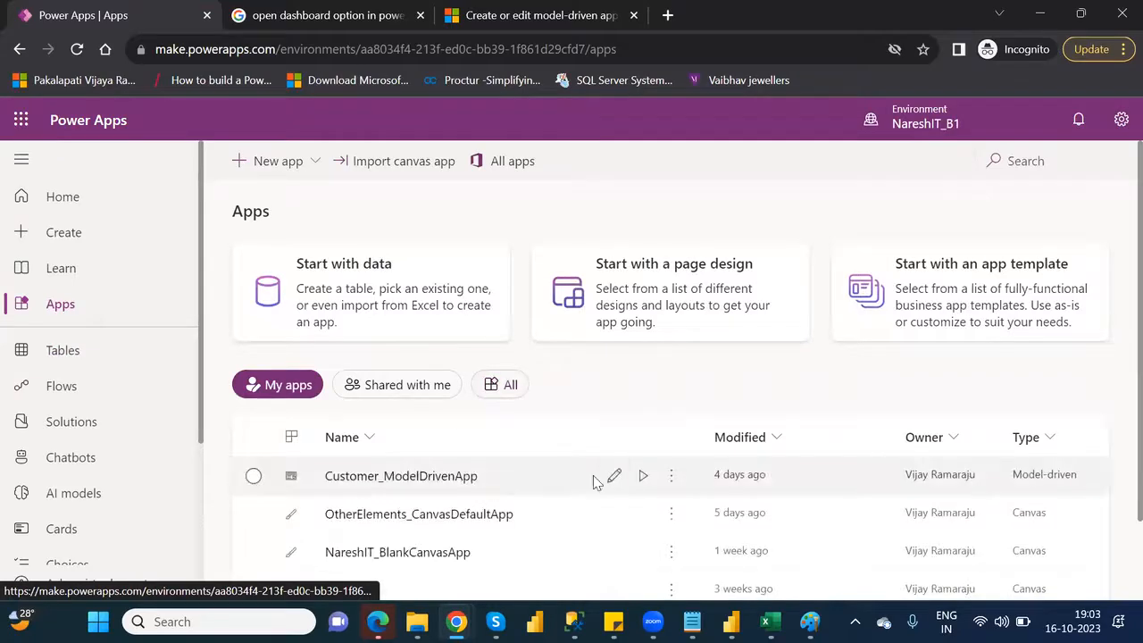
click(616, 479)
click(616, 480)
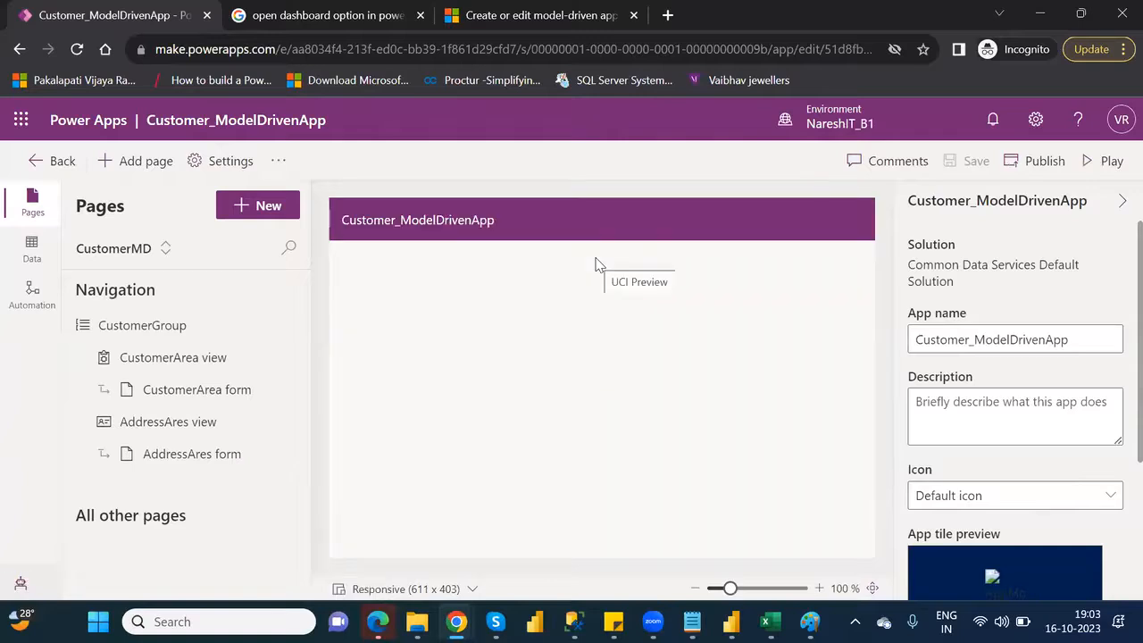
click(1109, 163)
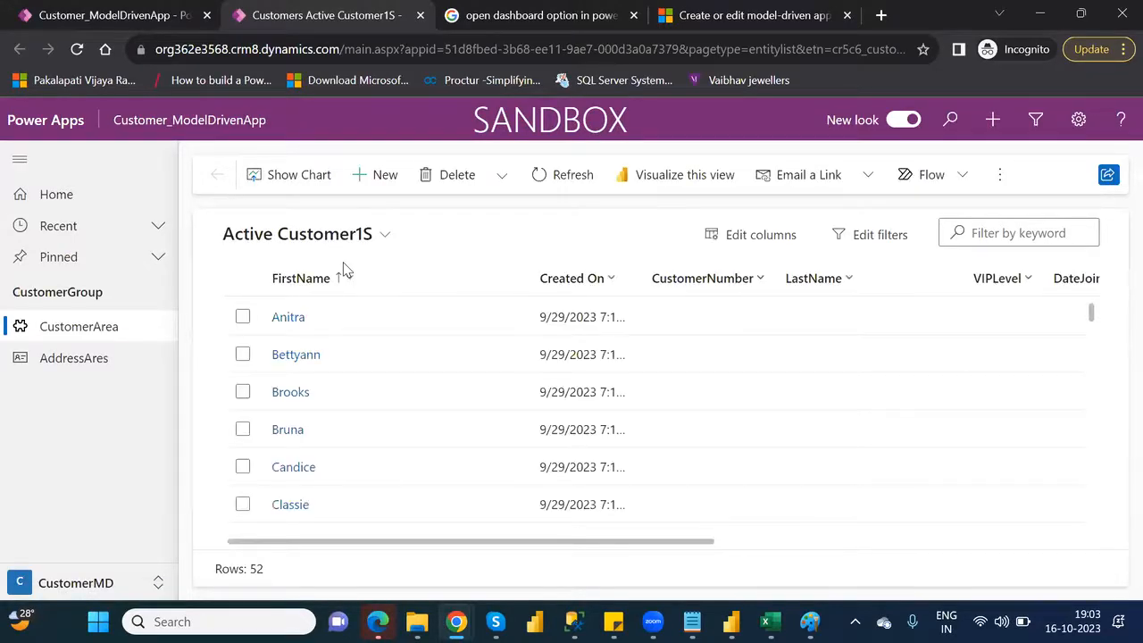
Save a blank new customer record and return to the customer list, signing in again
click(381, 181)
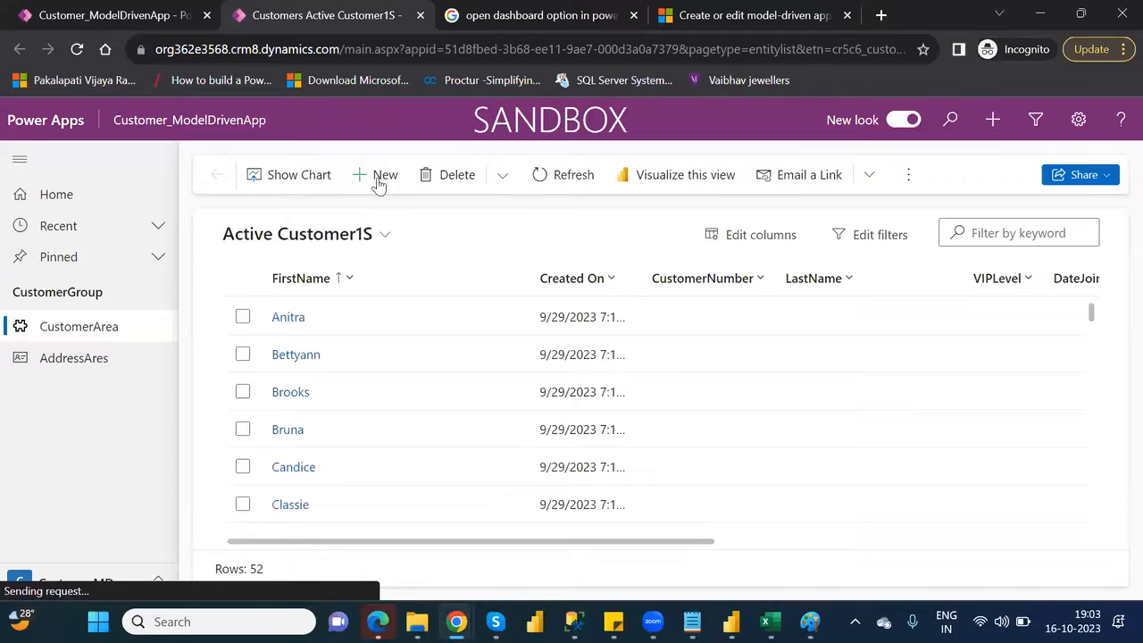
click(380, 181)
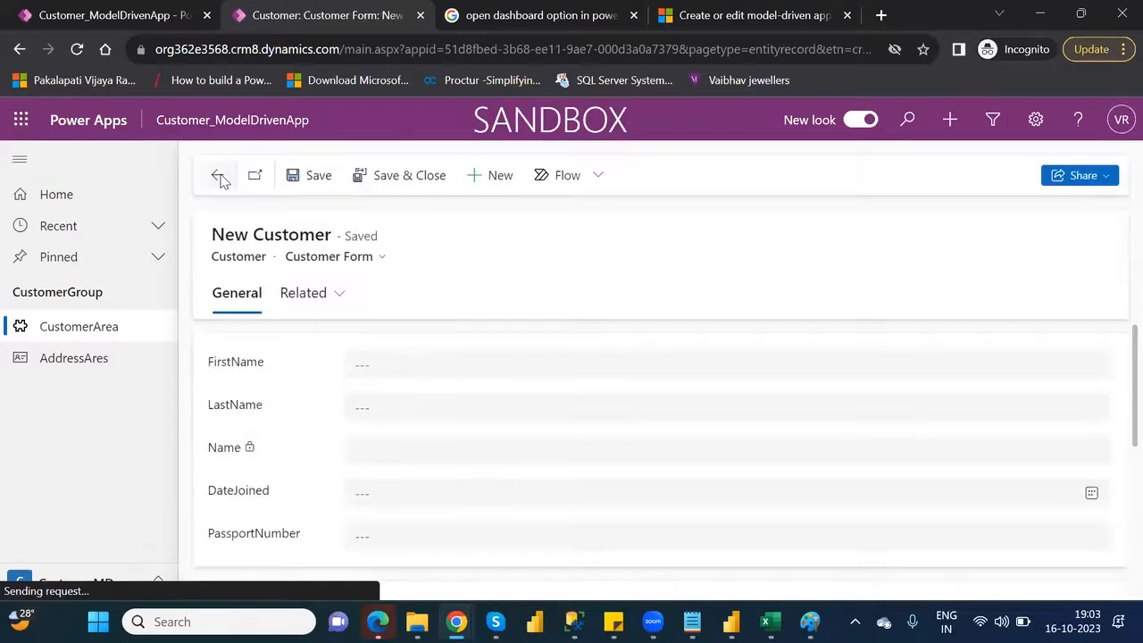
click(221, 178)
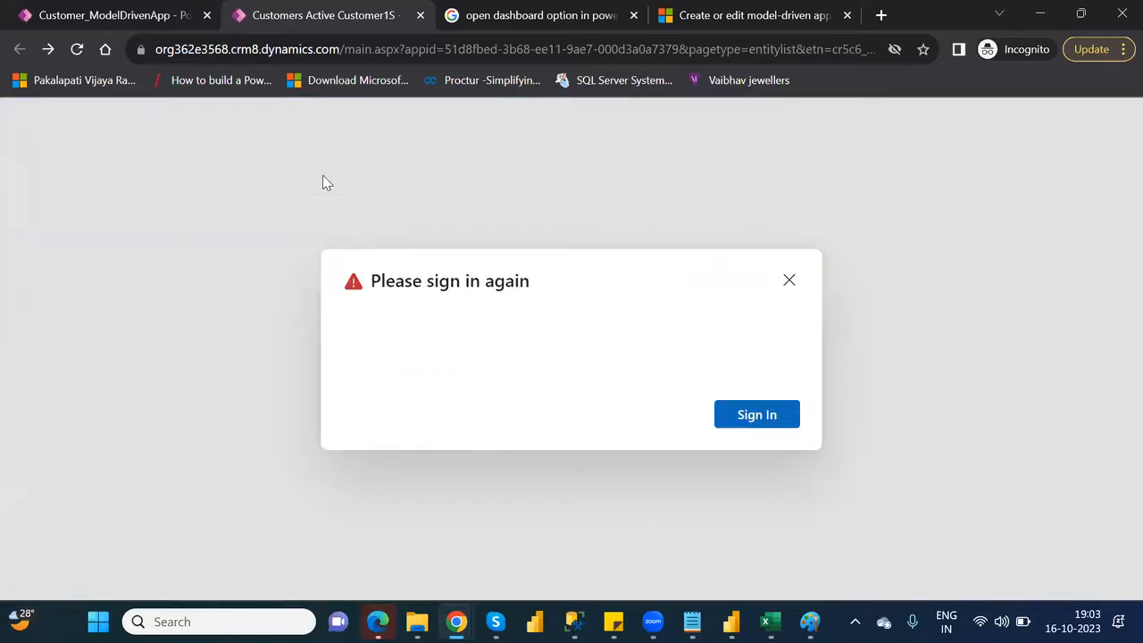
click(761, 416)
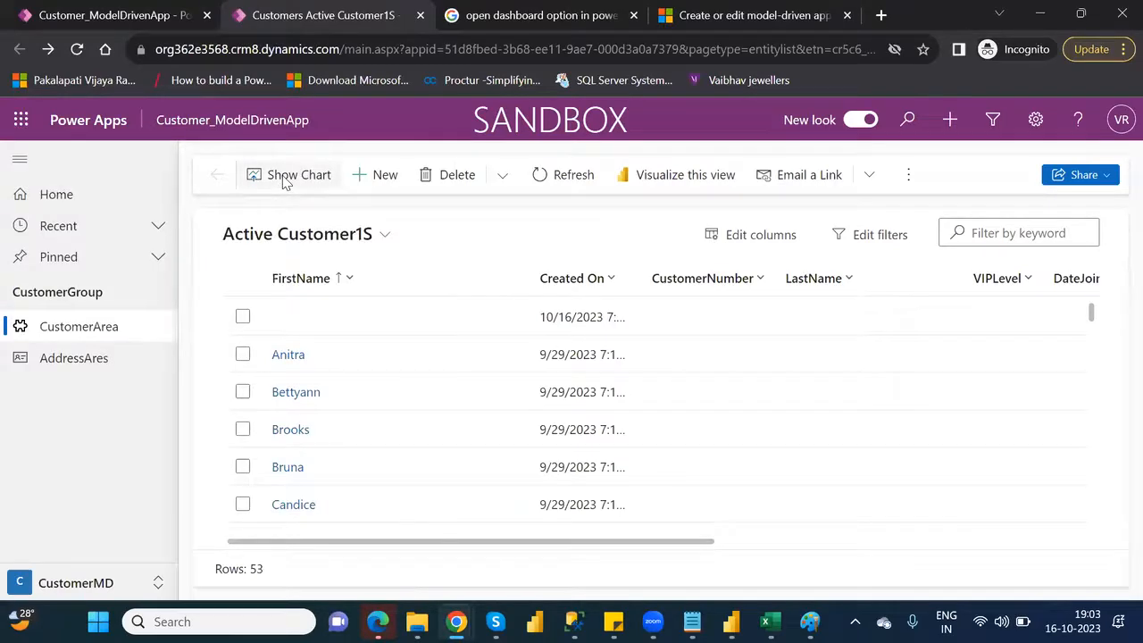
Show the chart pane beside the customer list and switch it to the "Top 3: VIPLevel by AgentName" chart
click(283, 176)
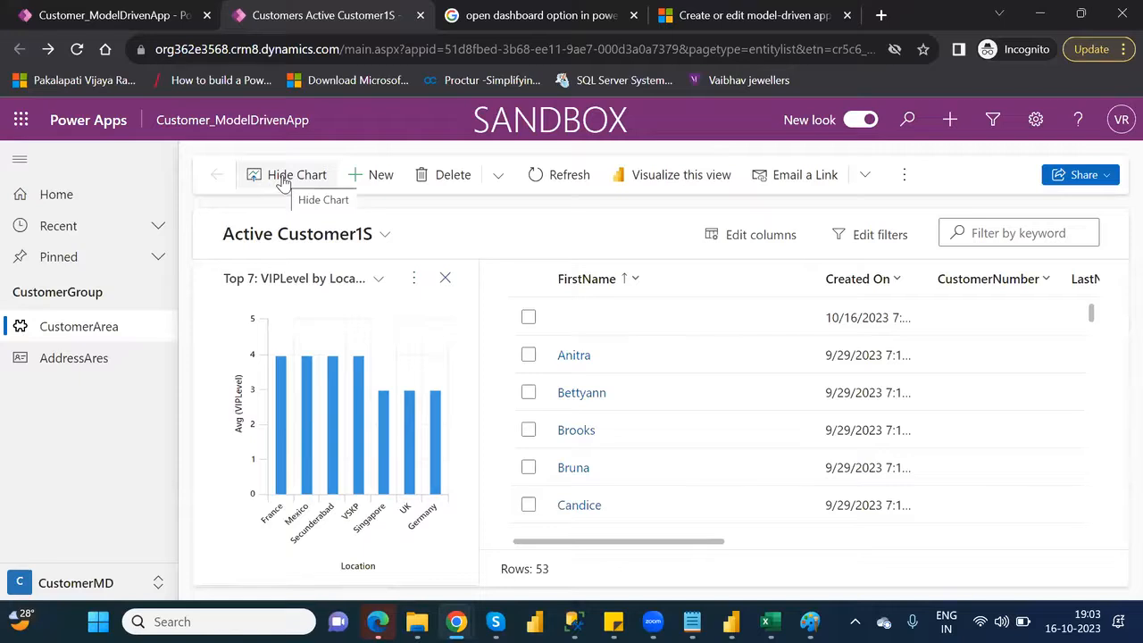
click(414, 279)
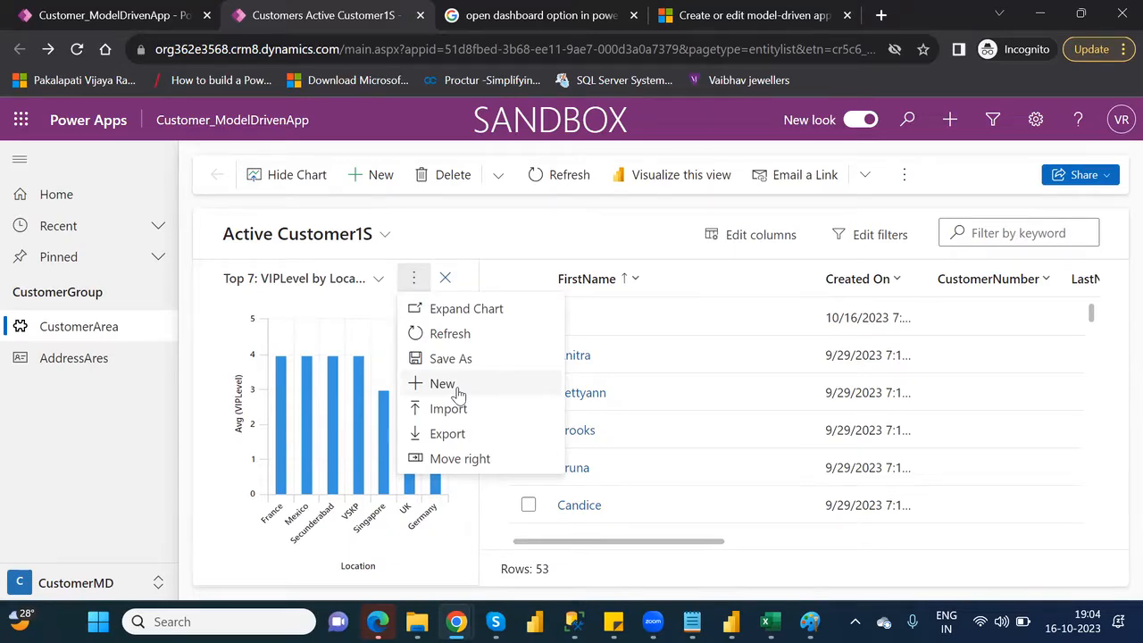
click(379, 282)
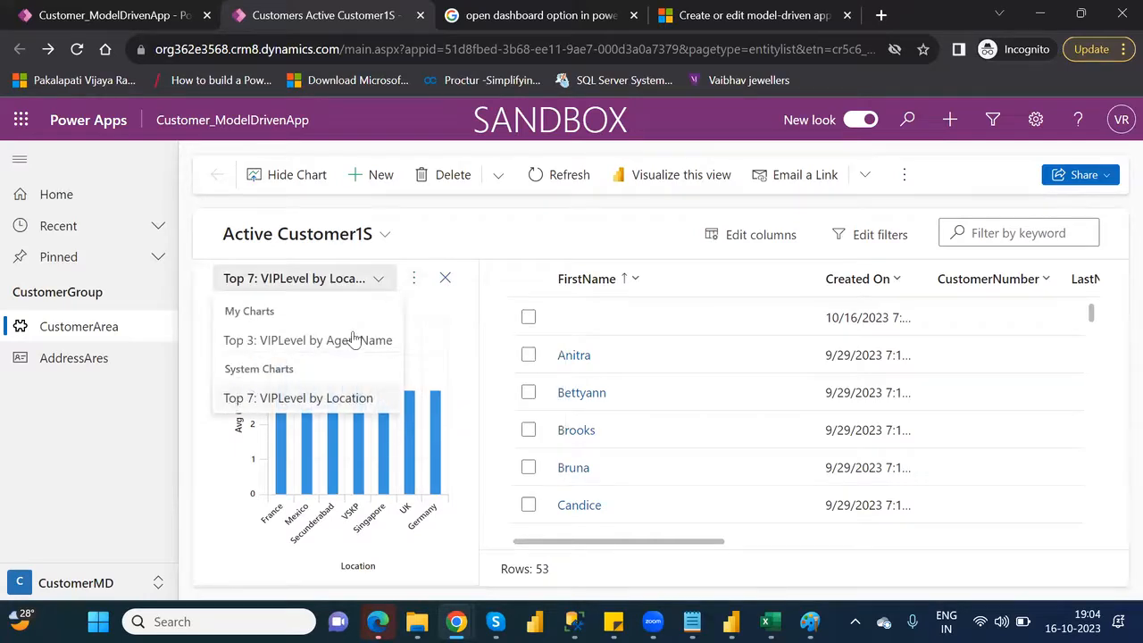
click(350, 343)
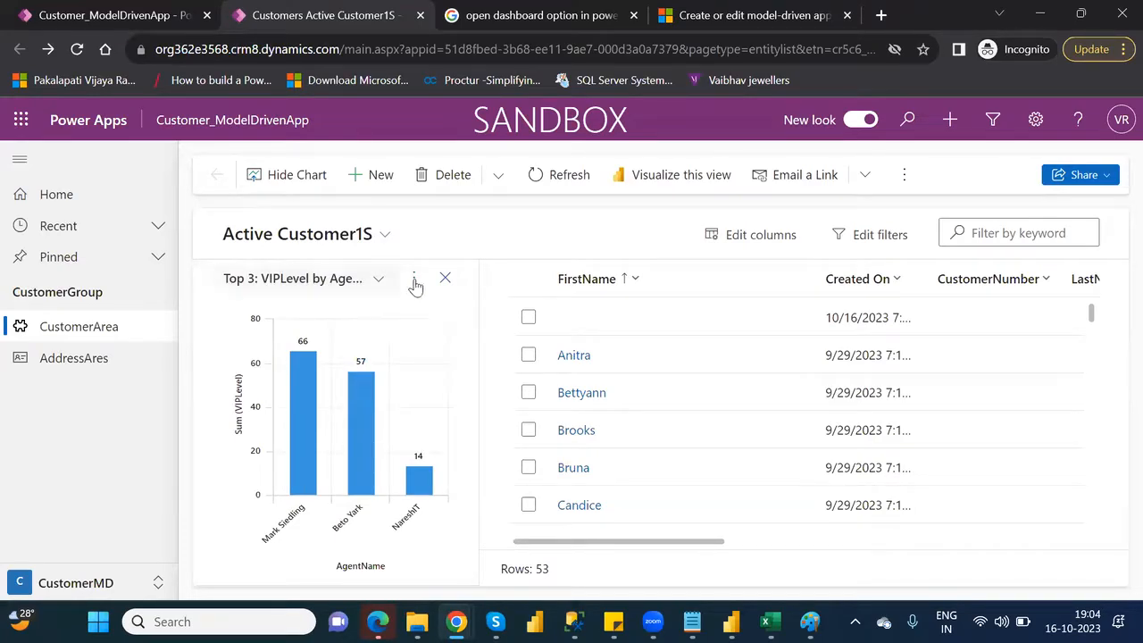
click(445, 278)
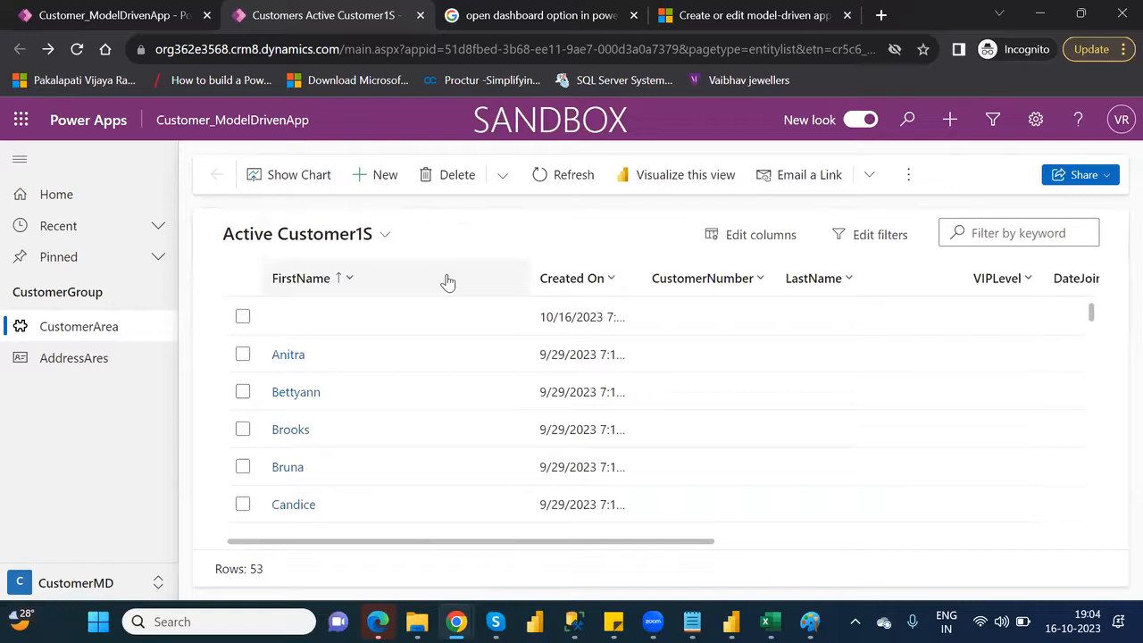
click(382, 235)
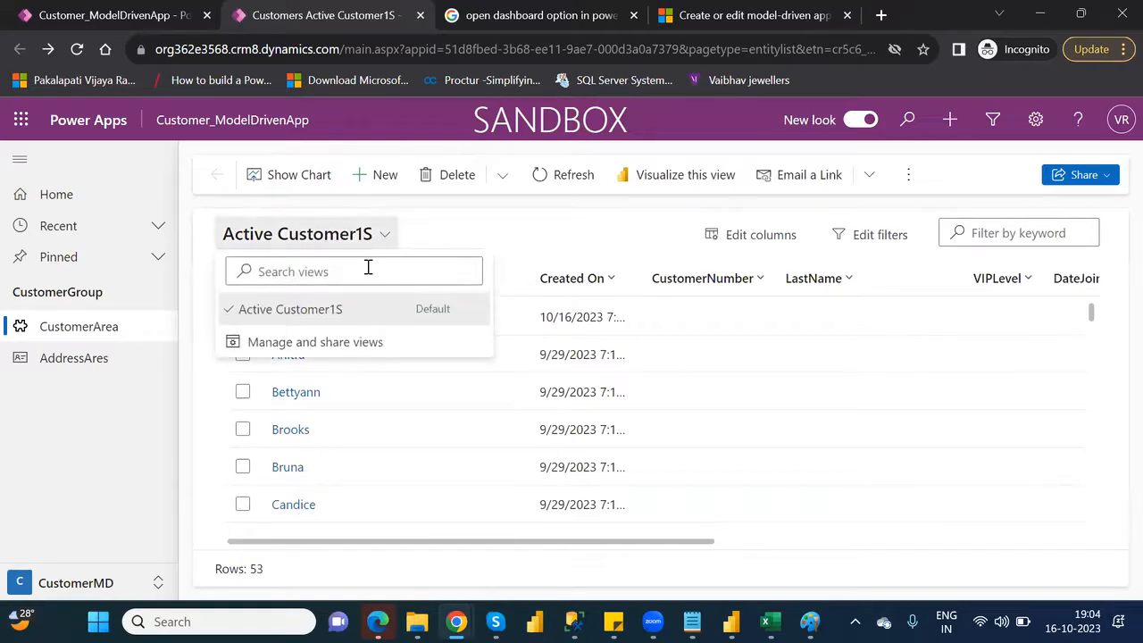
click(282, 174)
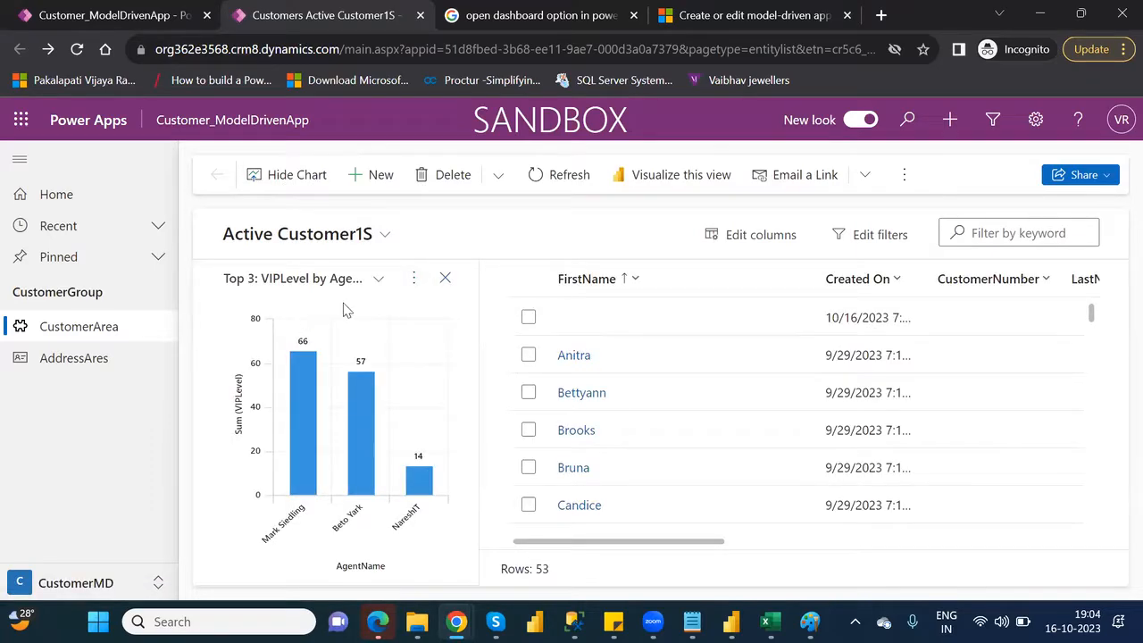
Open the "Top 3: VIPLevel by AgentName" chart in the chart designer to view it, and close the designer
click(414, 280)
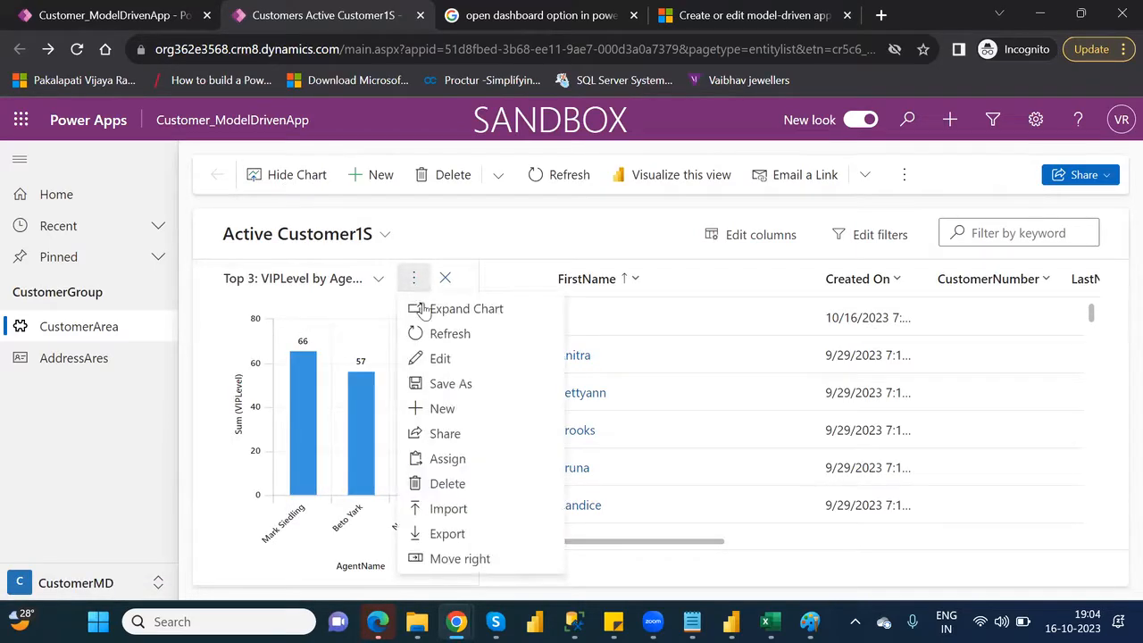
click(453, 365)
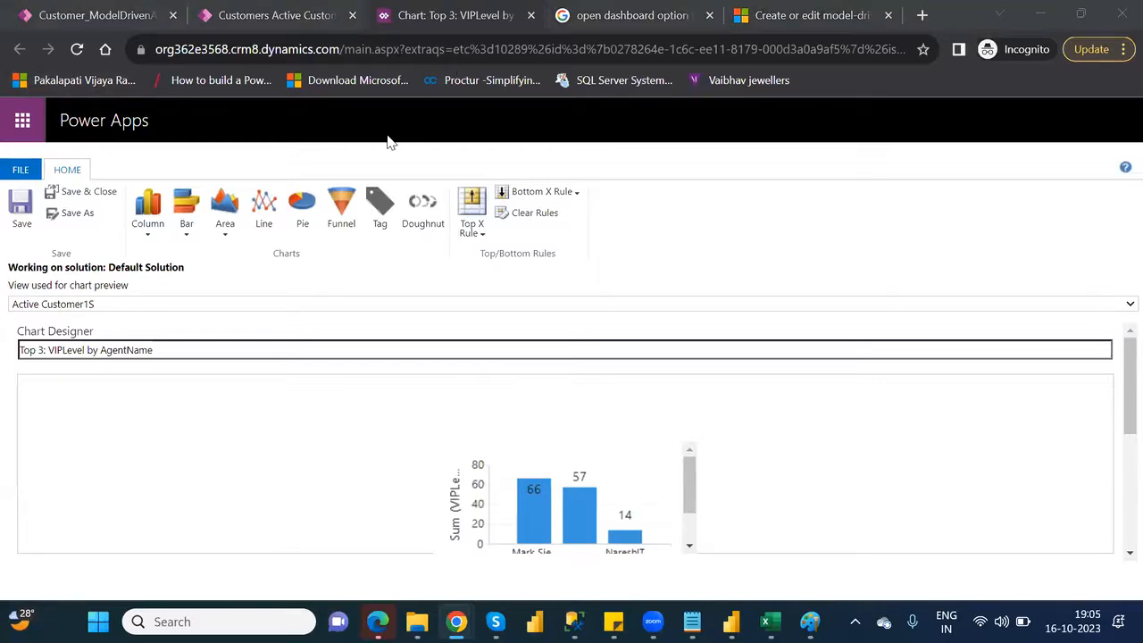
click(531, 16)
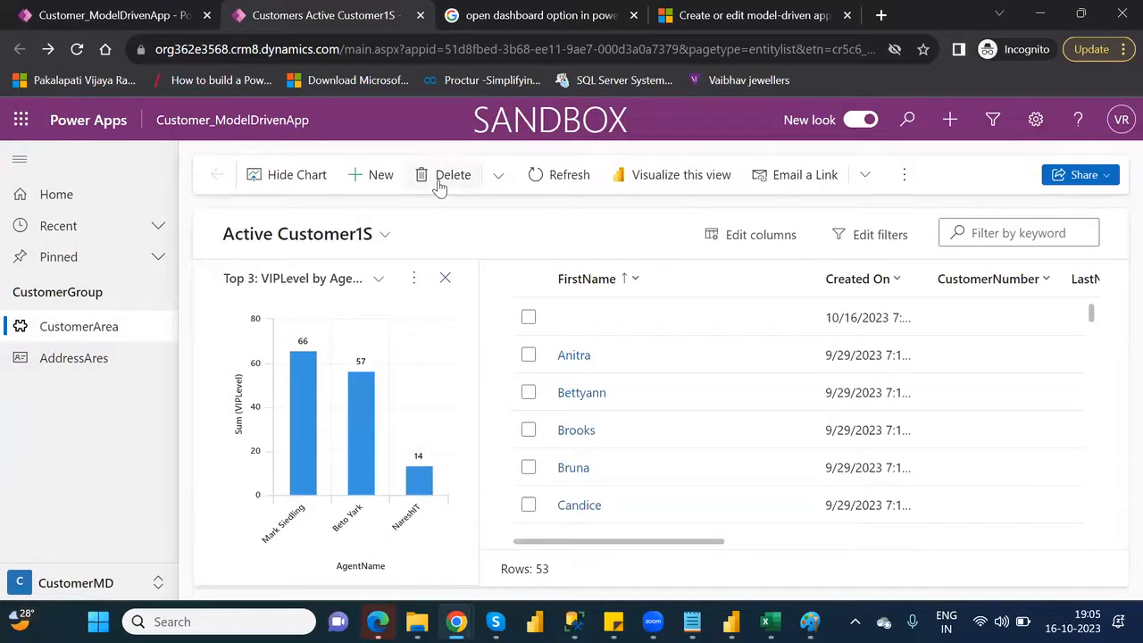
Delete the "Top 3: VIPLevel by AgentName" chart from the customer list's chart pane
click(442, 177)
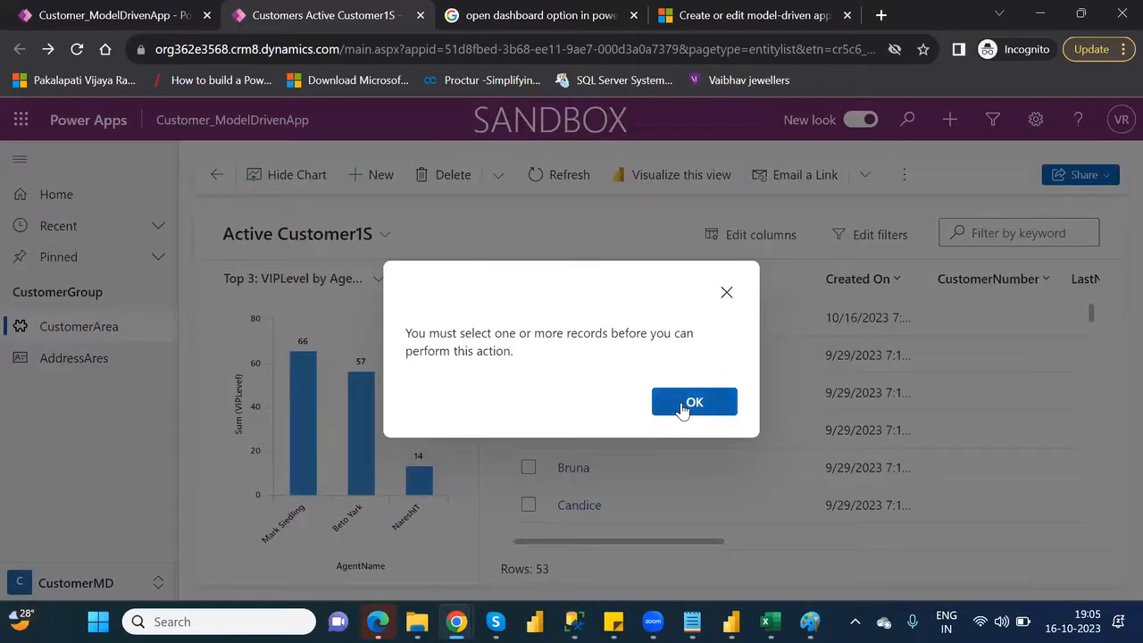
click(727, 293)
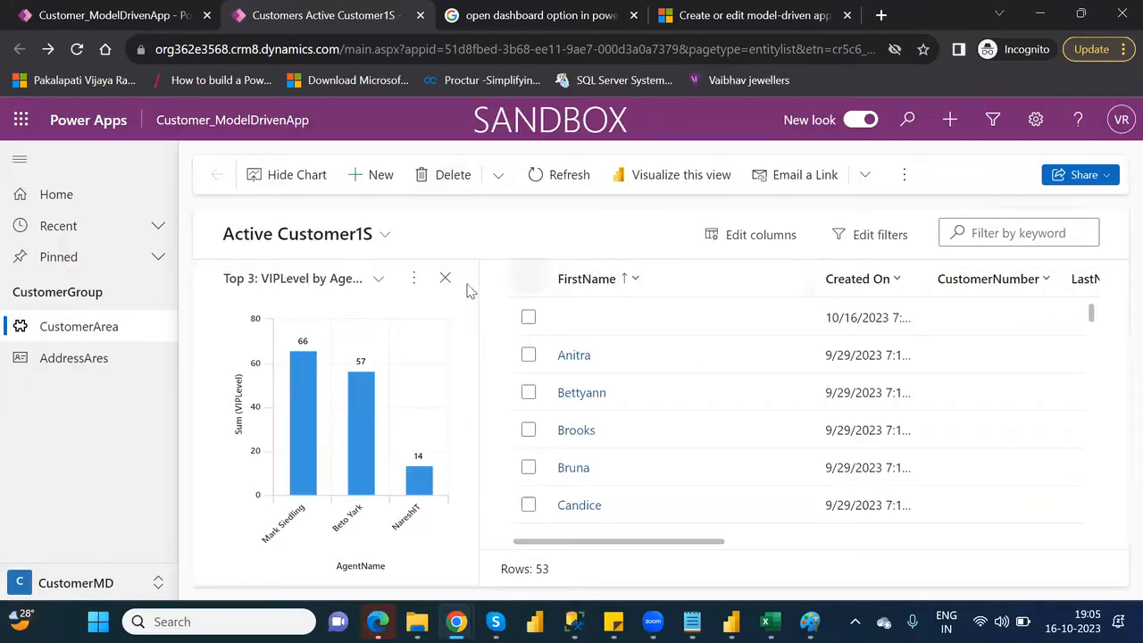
click(415, 280)
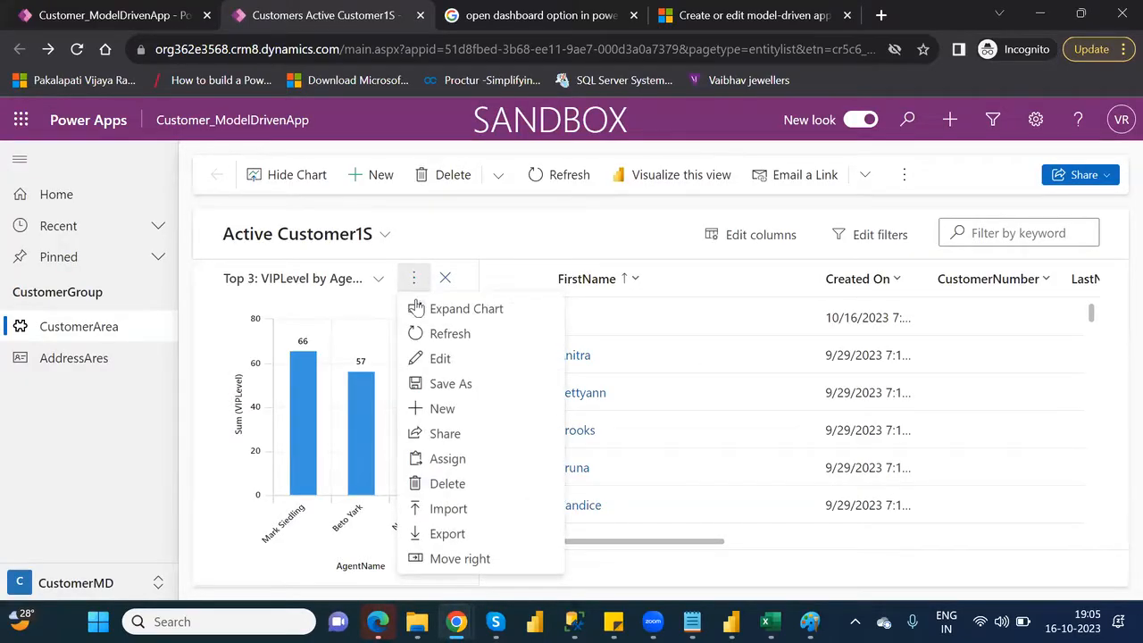
click(448, 486)
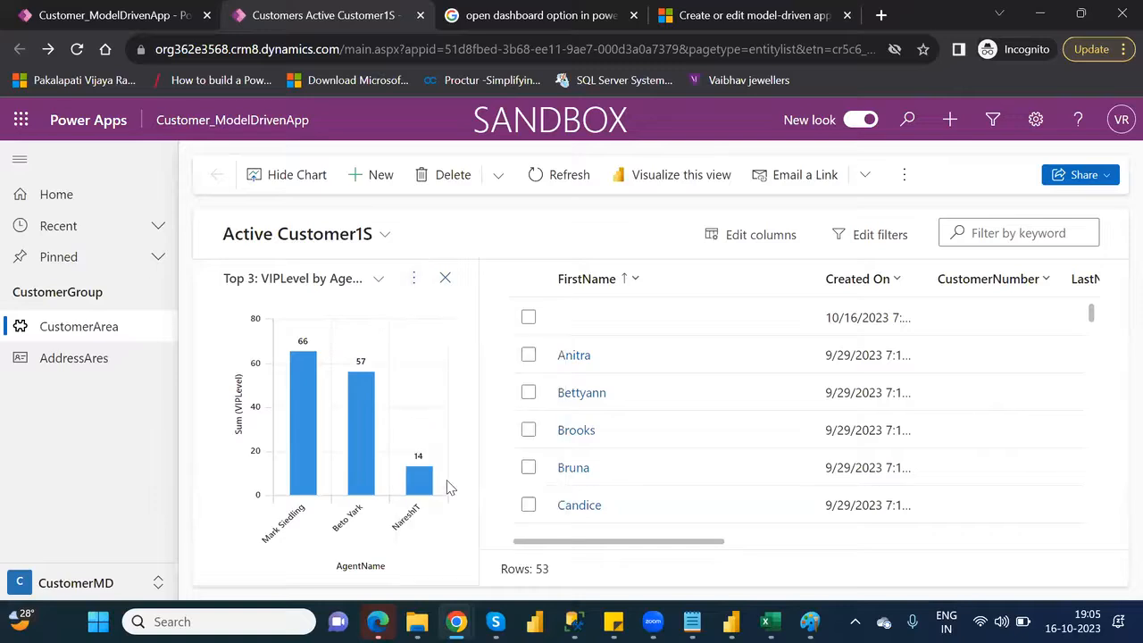
click(601, 413)
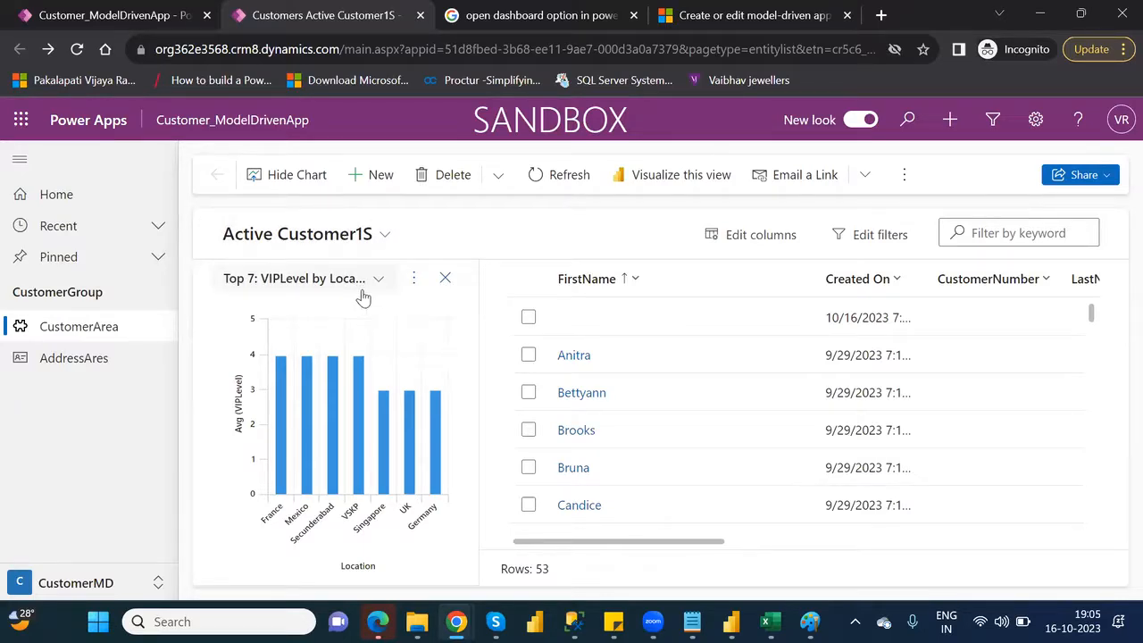
Leave the app designer, search the tables for "custom" and open the Customer table's charts list
click(145, 15)
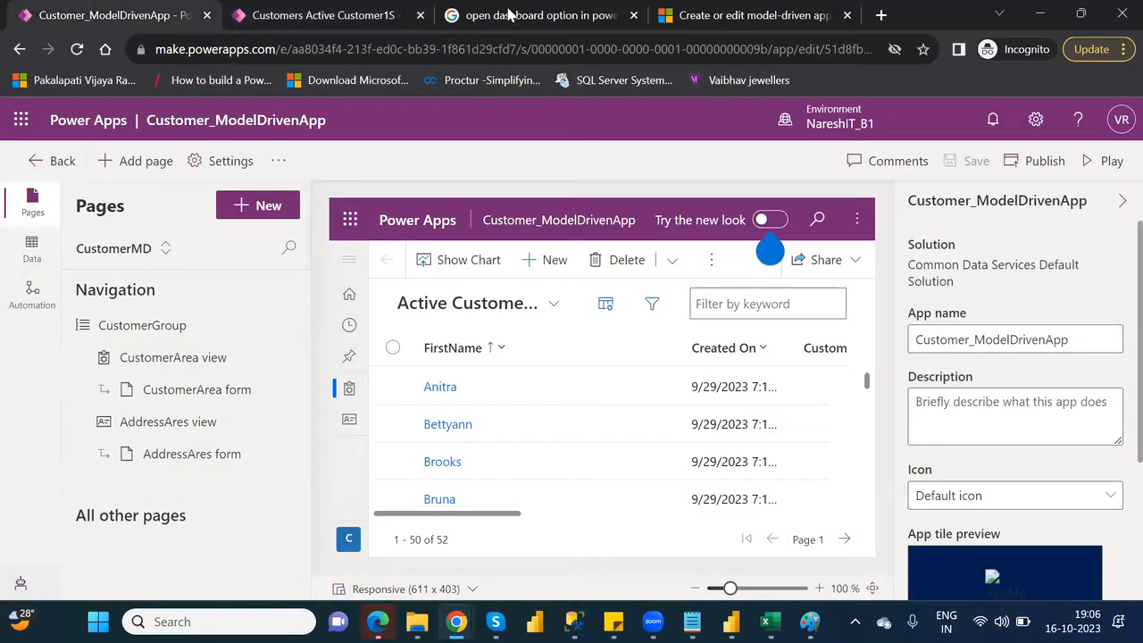
click(67, 164)
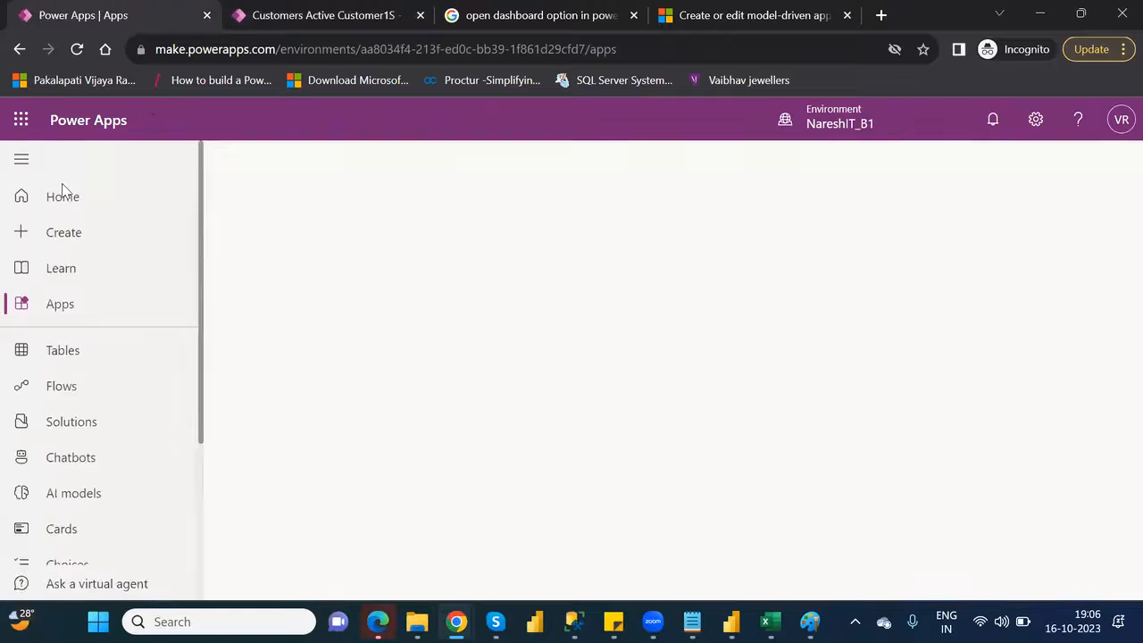
click(61, 350)
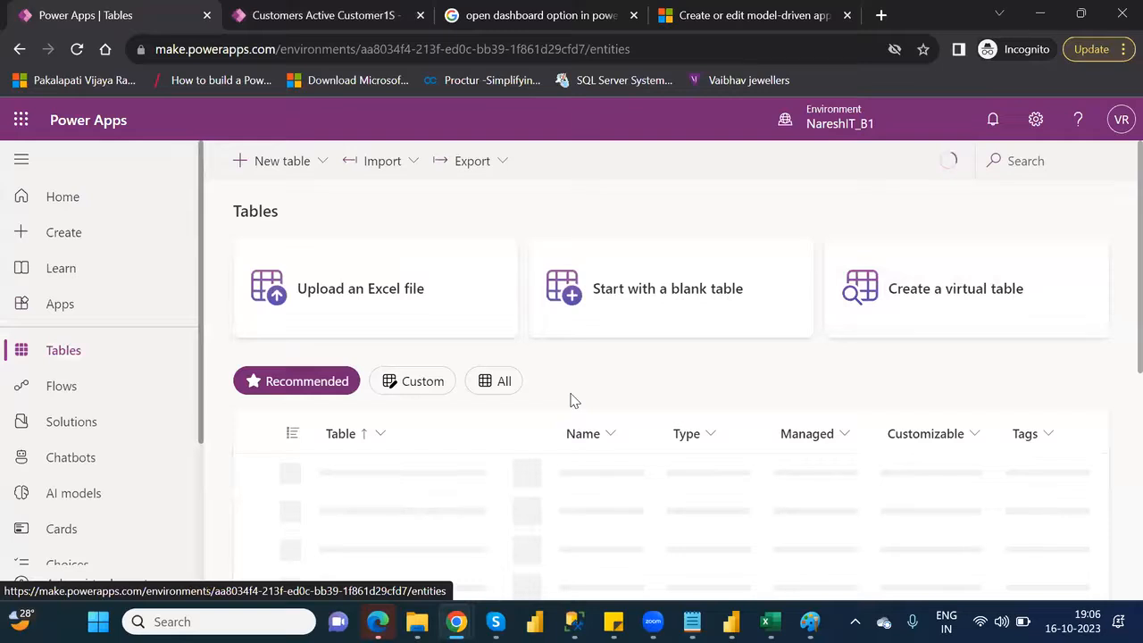
click(1016, 158)
text(cu)
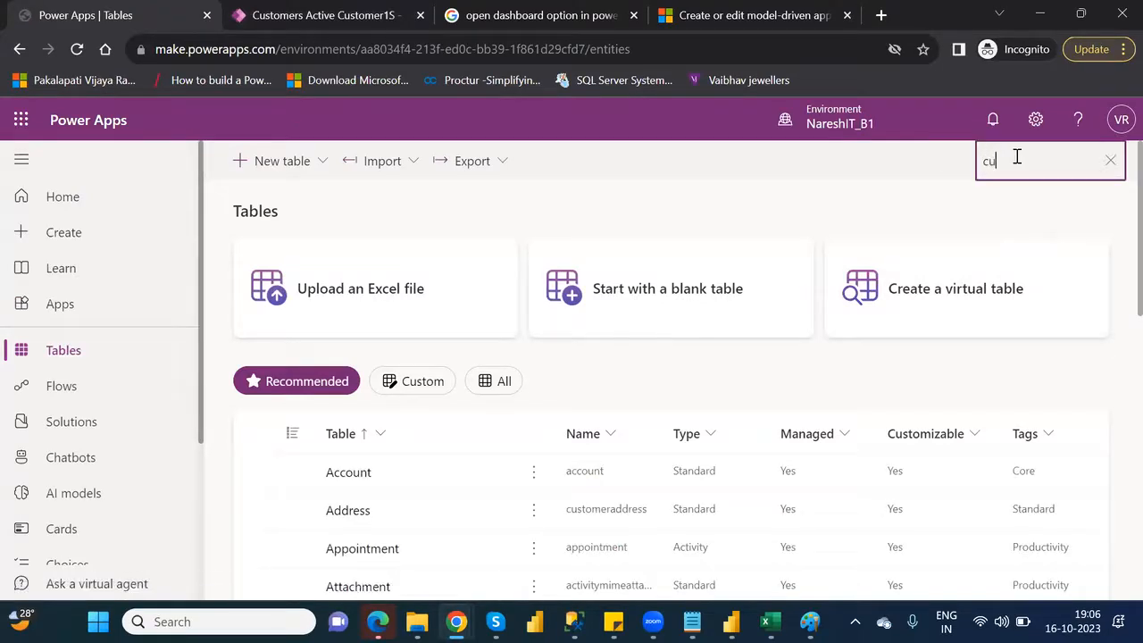
text(stom)
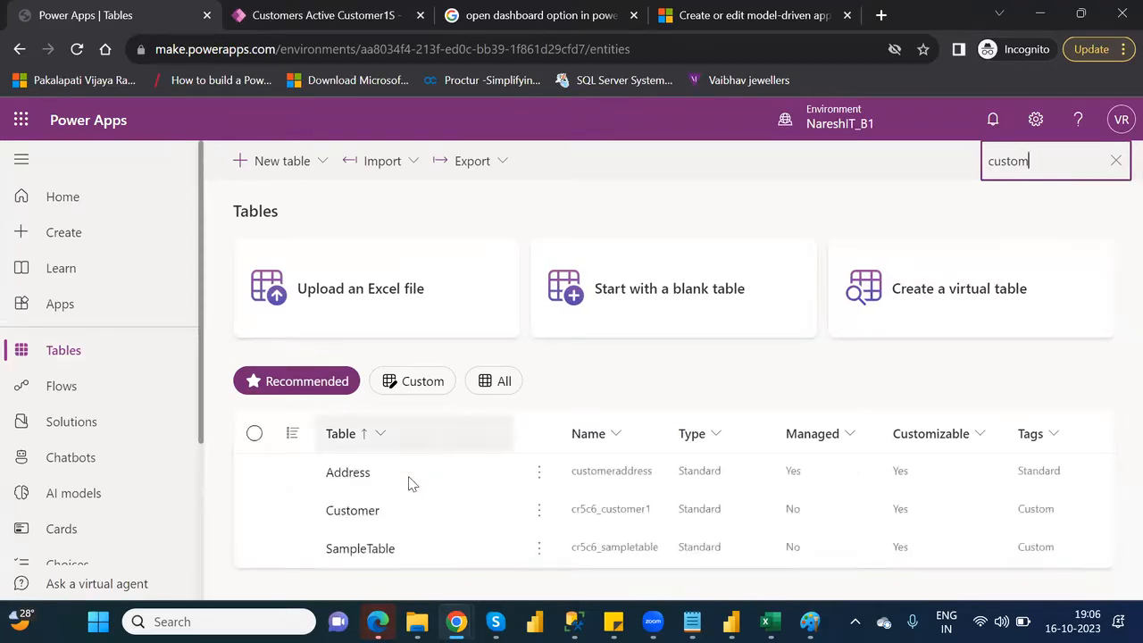
click(355, 514)
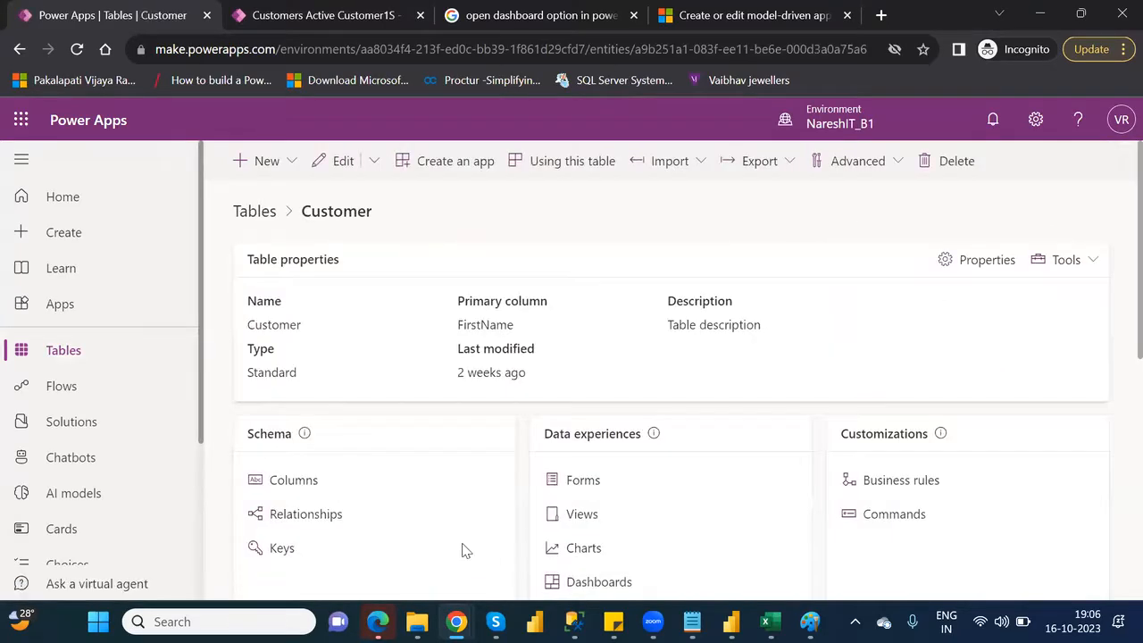
click(584, 549)
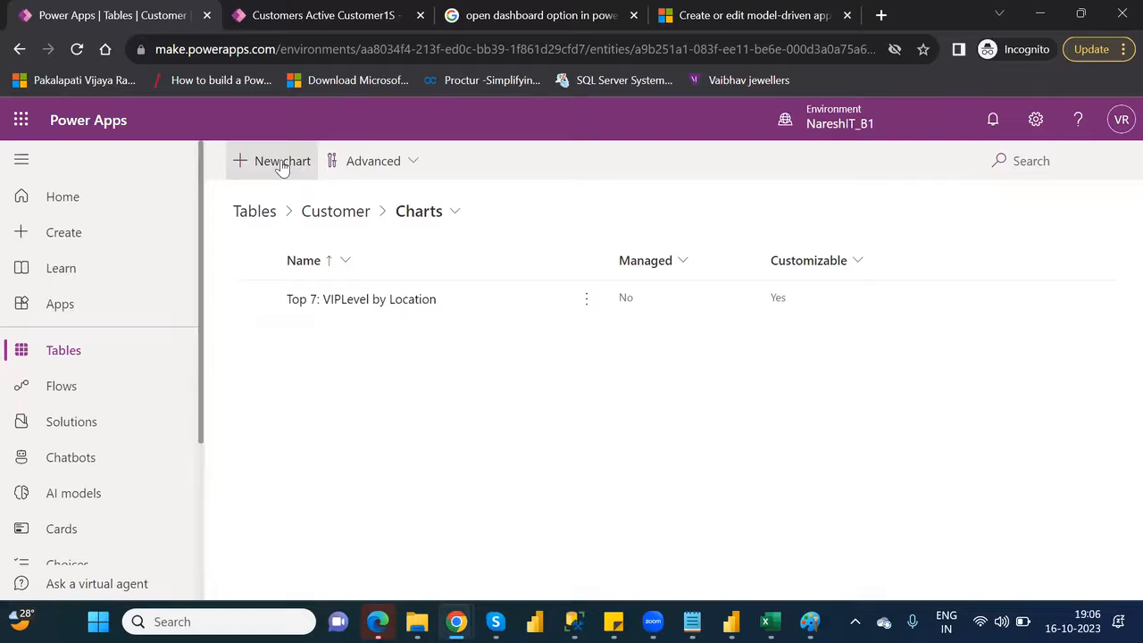
Reopen Customer_ModelDrivenApp in the app designer, play it, and show the chart pane beside the customer list, signing in again
click(83, 307)
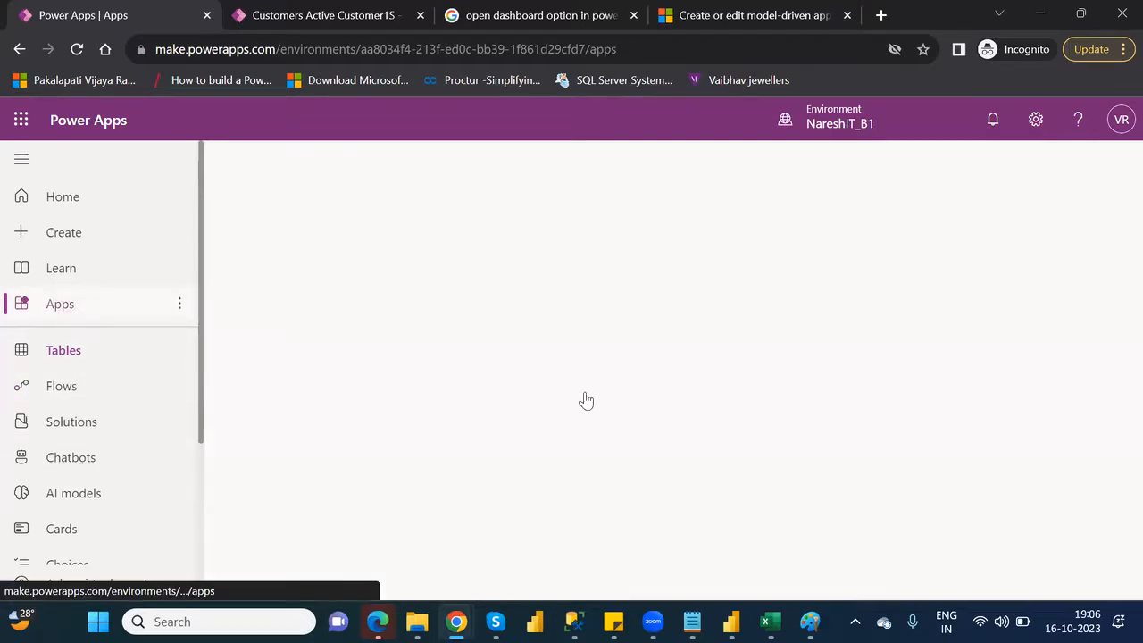
click(615, 476)
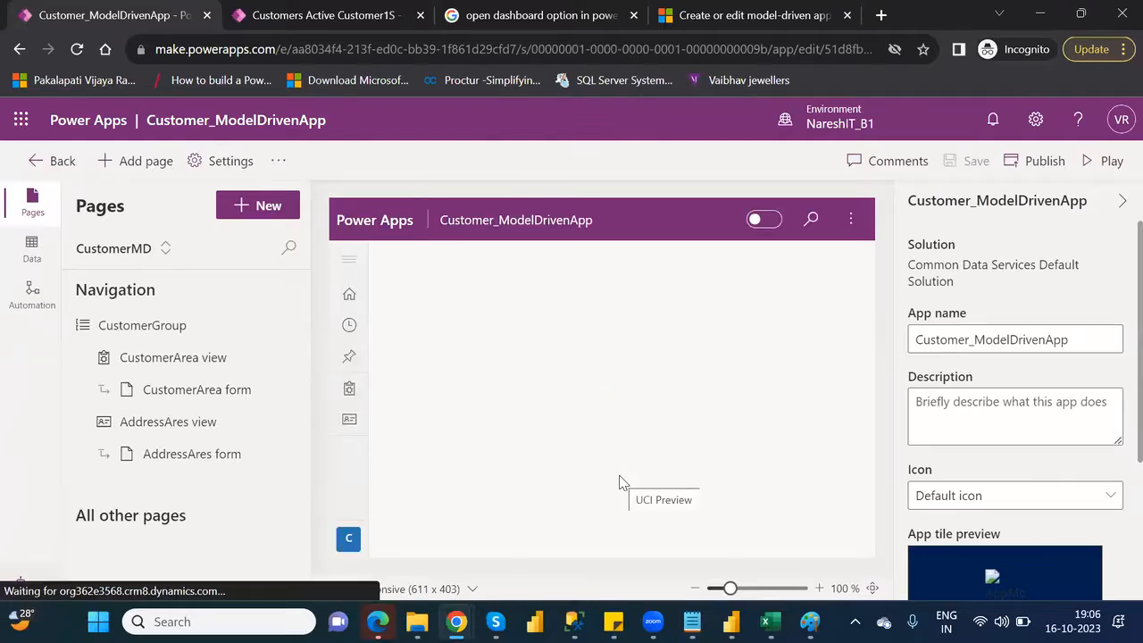
click(1107, 162)
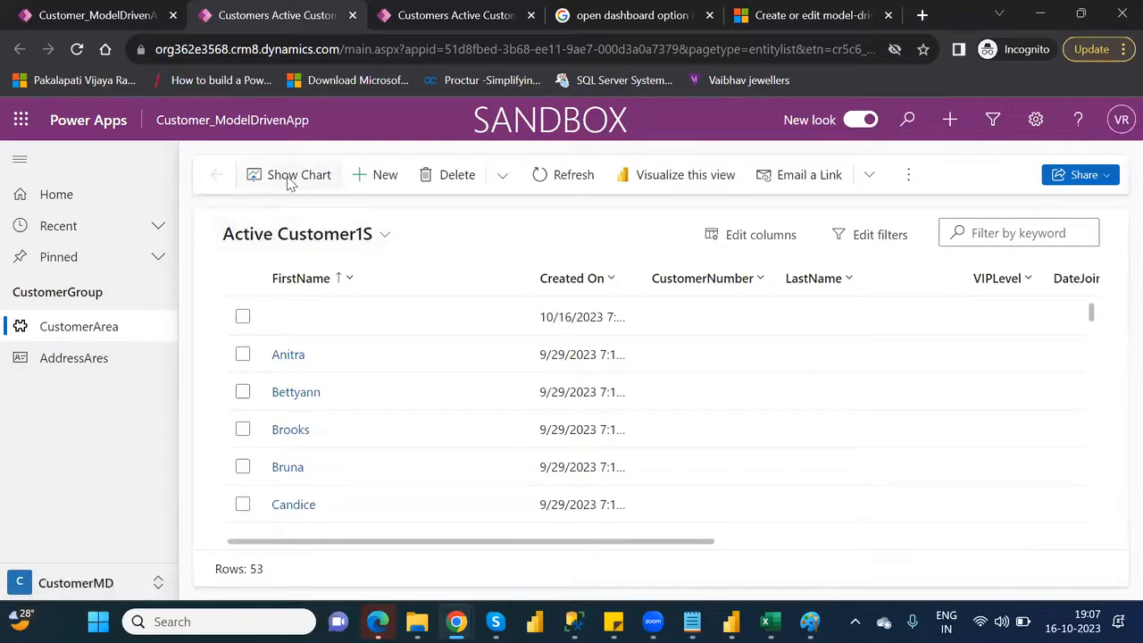
click(288, 183)
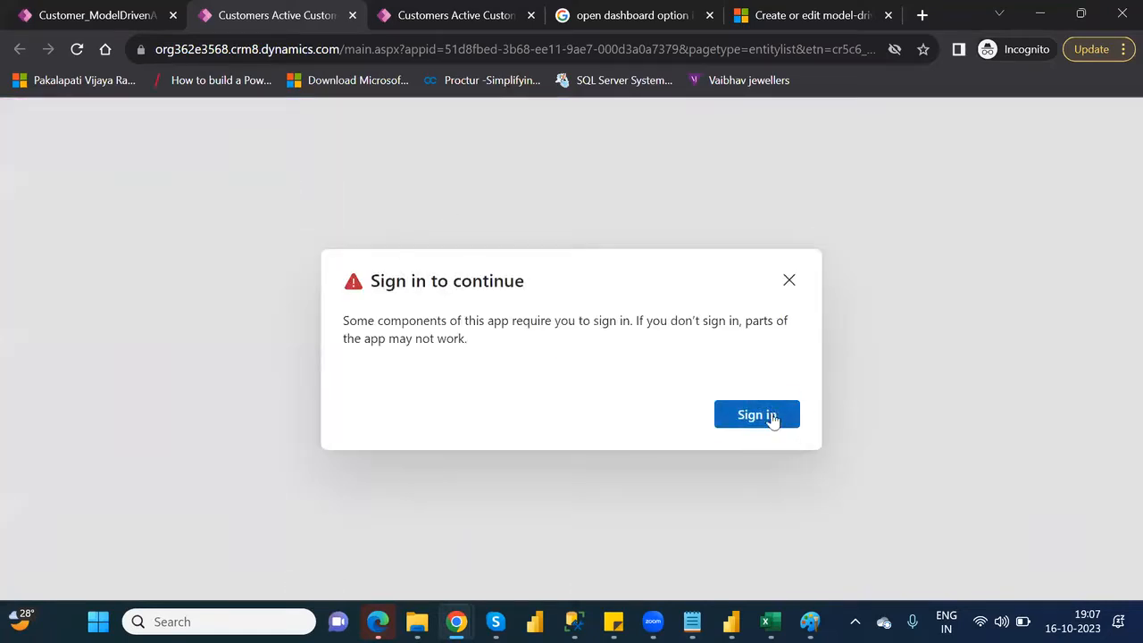
click(770, 416)
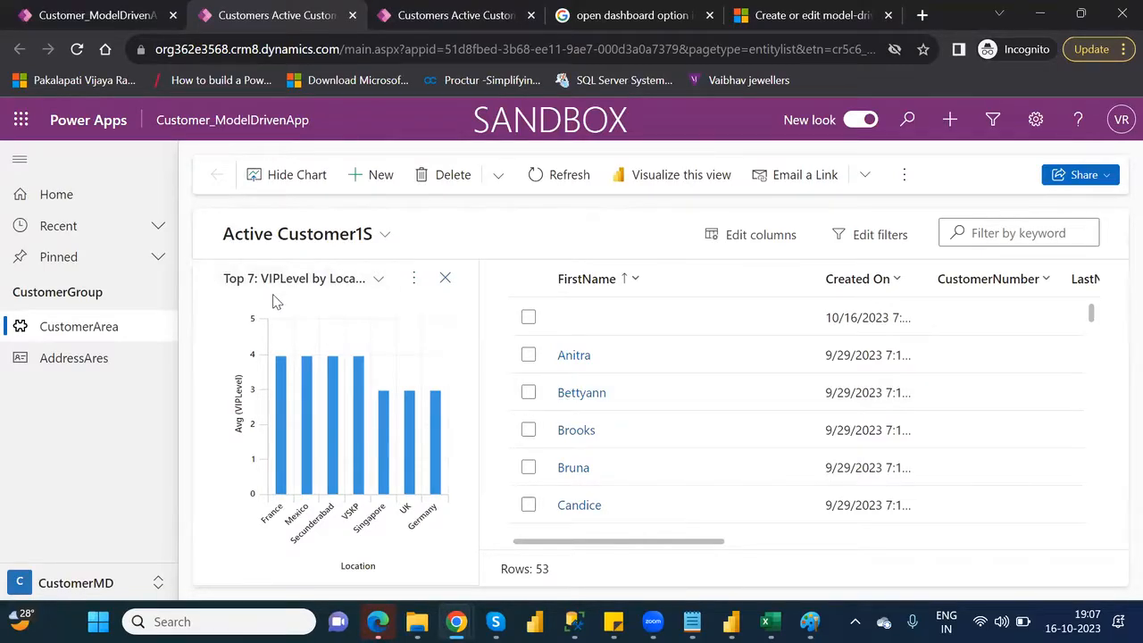
Create a new chart from the customer list's chart pane and set its preview view to CustomerView
click(415, 281)
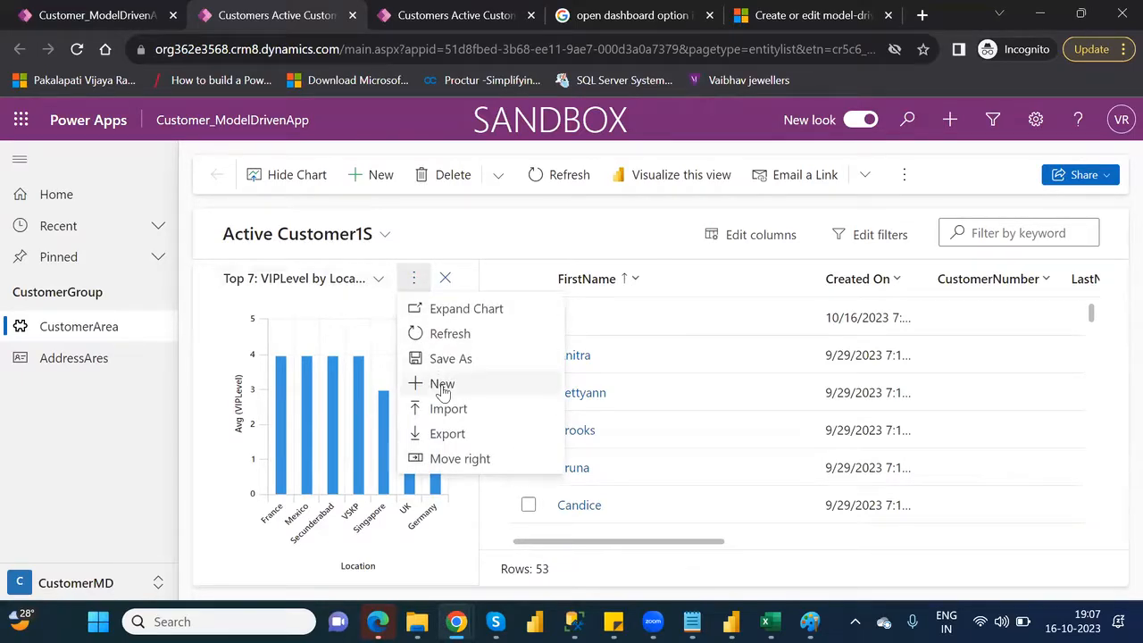
click(443, 393)
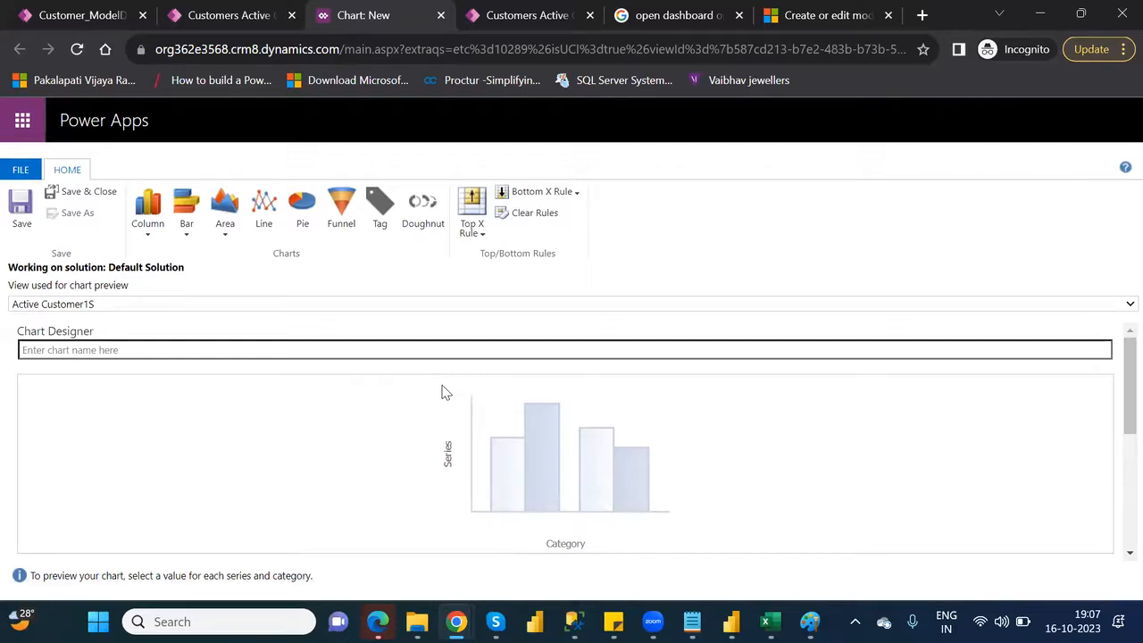
click(752, 304)
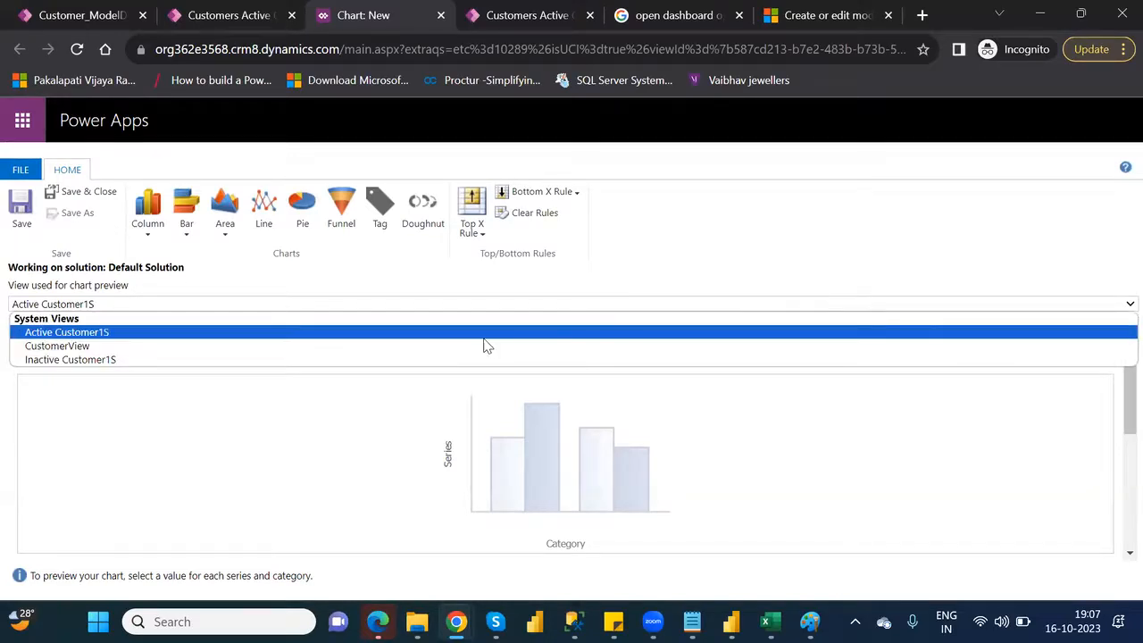
click(240, 351)
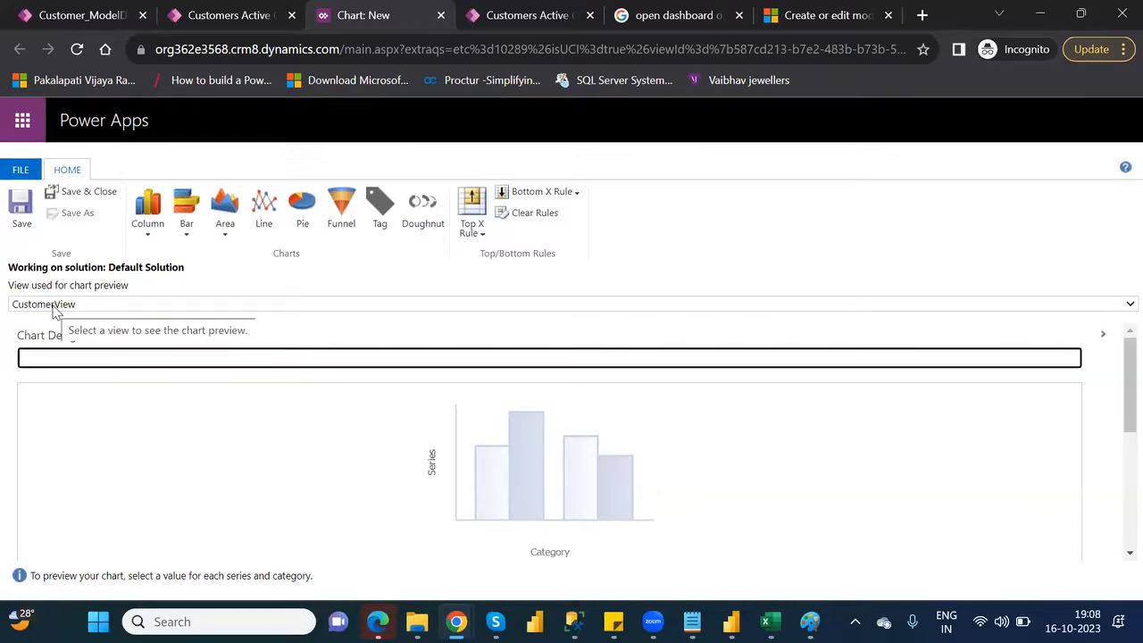
click(73, 305)
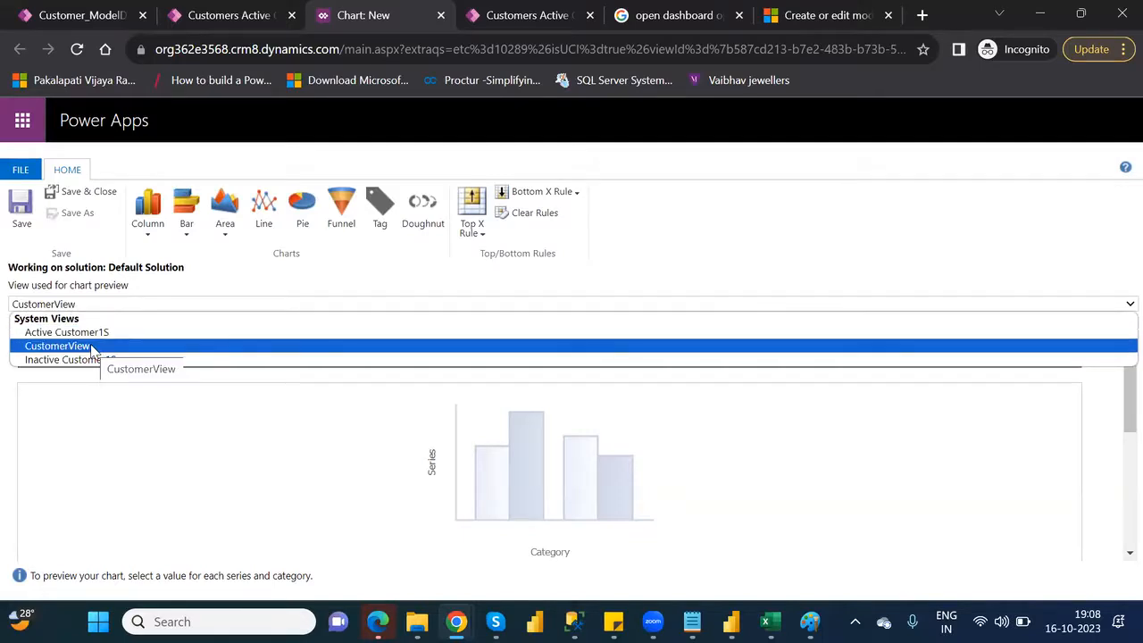
click(93, 346)
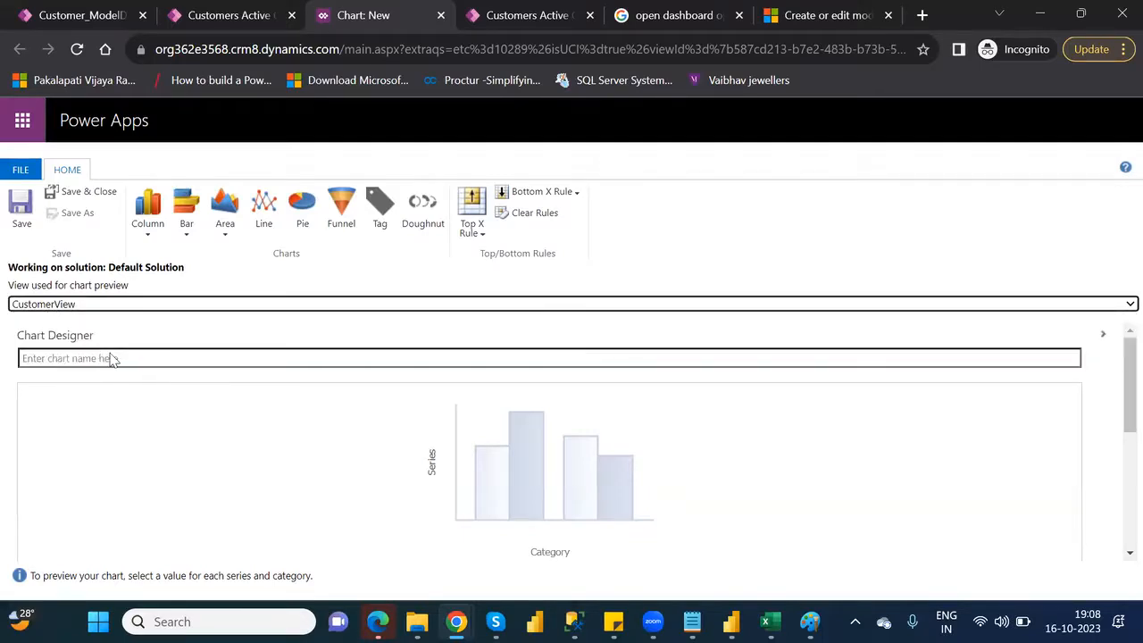
Name the new chart "Agent Wise Total VIP Level"
click(131, 359)
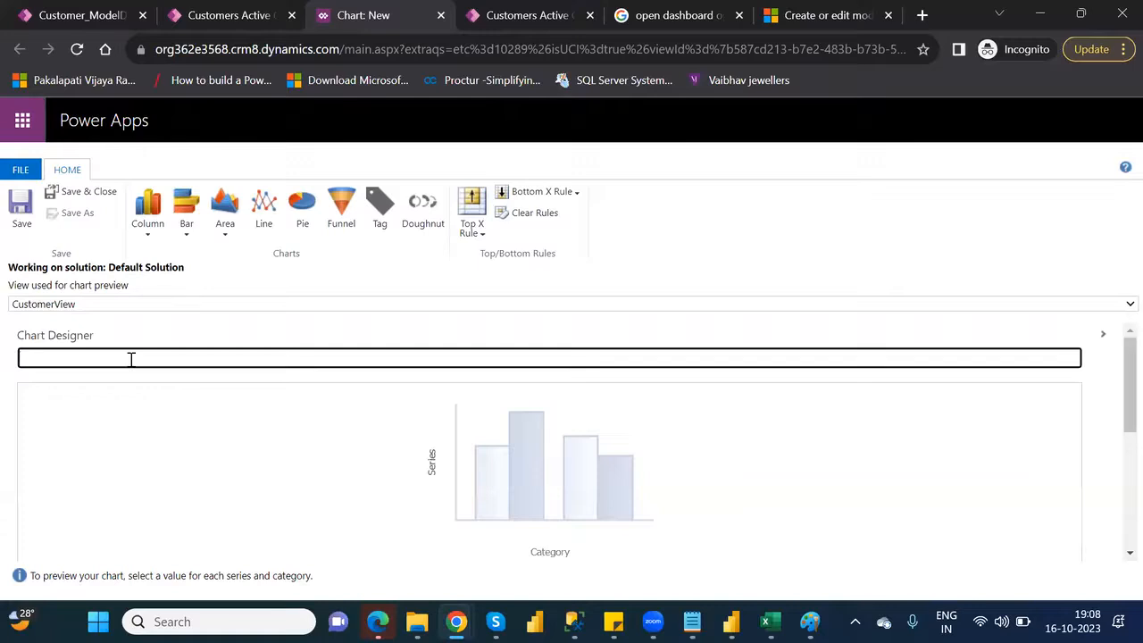
text(T)
key(BackSpace)
text(Cus)
key(BackSpace)
key(BackSpace)
key(BackSpace)
text(a)
key(BackSpace)
text(Agen)
key(BackSpace)
text(nt Wise Total W)
key(BackSpace)
text(VIP Leve)
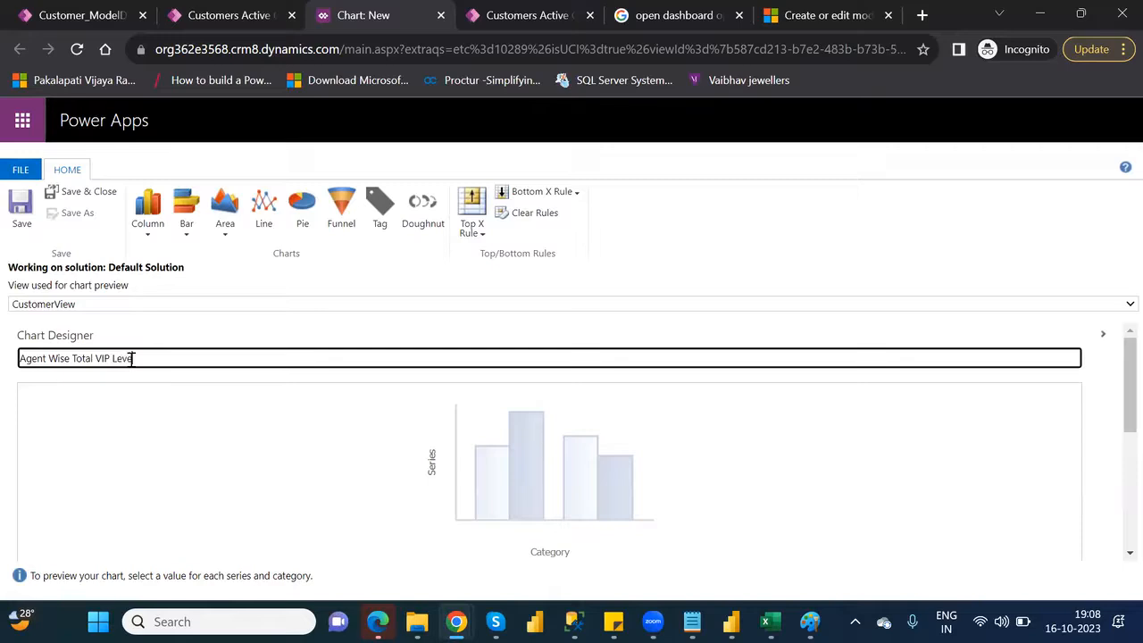
text(l)
Set the chart's legend entries series to VIPLevel with the Sum aggregate
drag(1116, 400, 1119, 443)
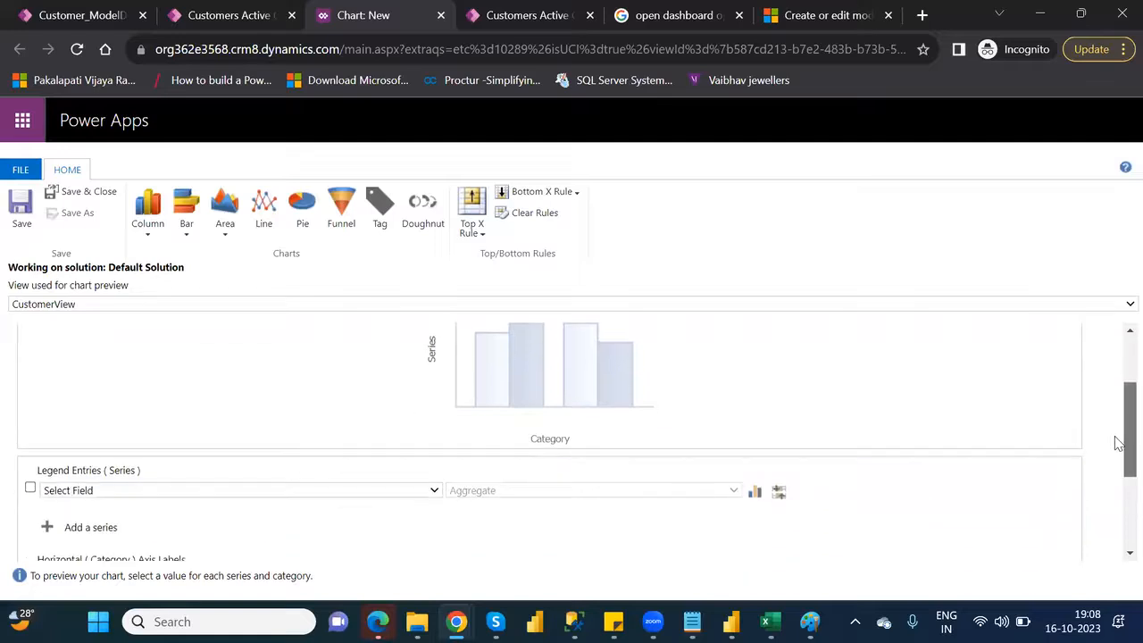
click(416, 491)
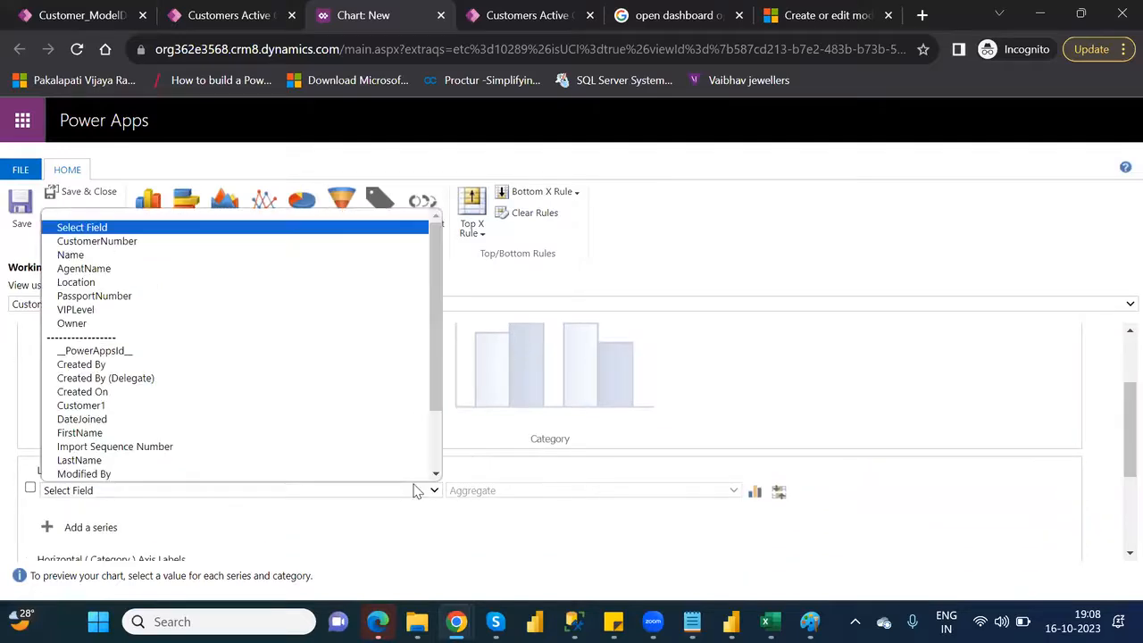
click(110, 310)
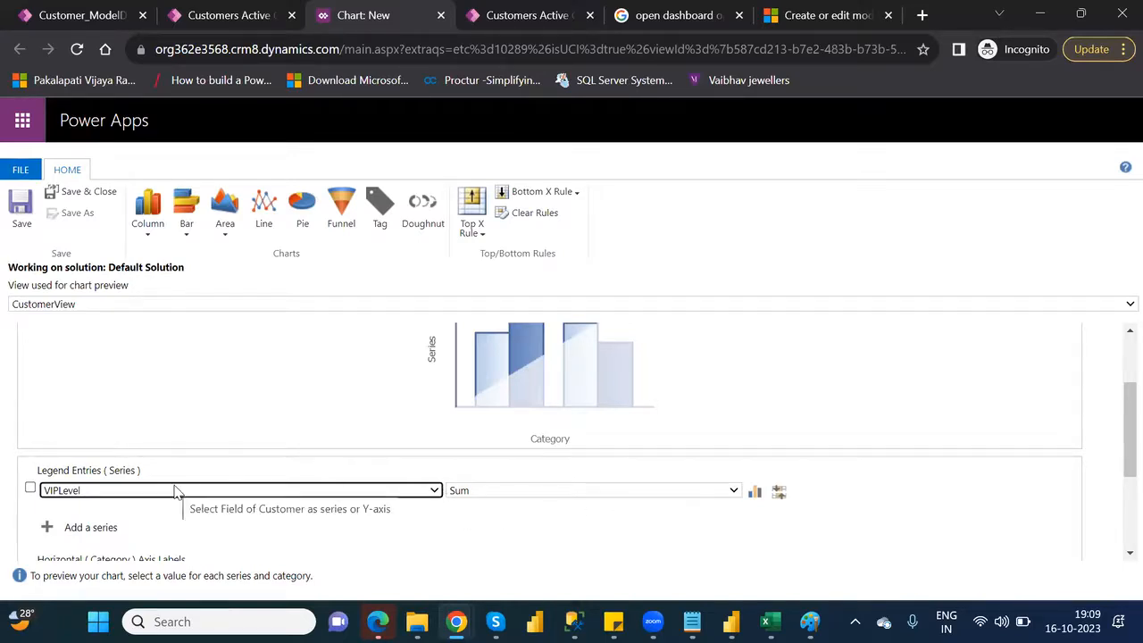
click(555, 491)
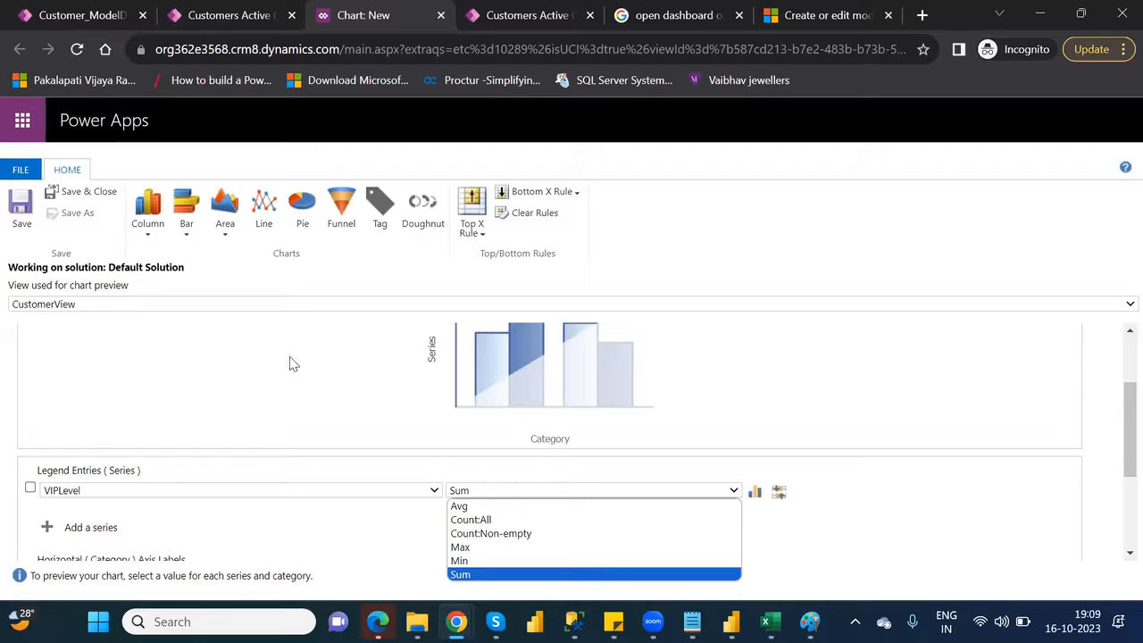
click(229, 362)
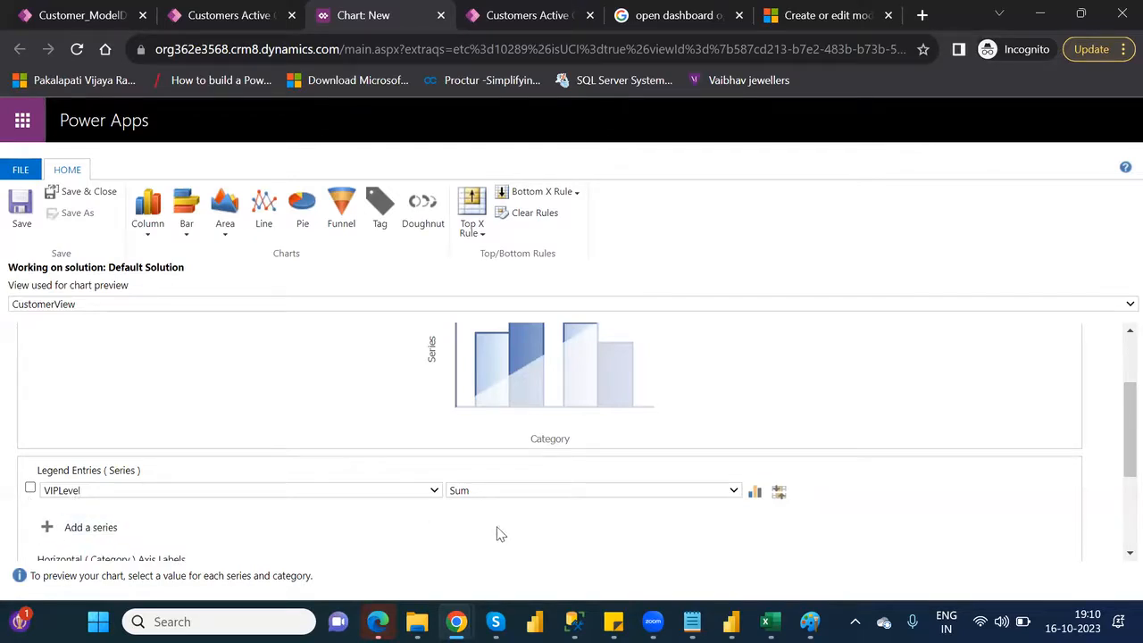
Set the chart's horizontal category axis labels to the AgentName field
drag(1116, 471, 1115, 511)
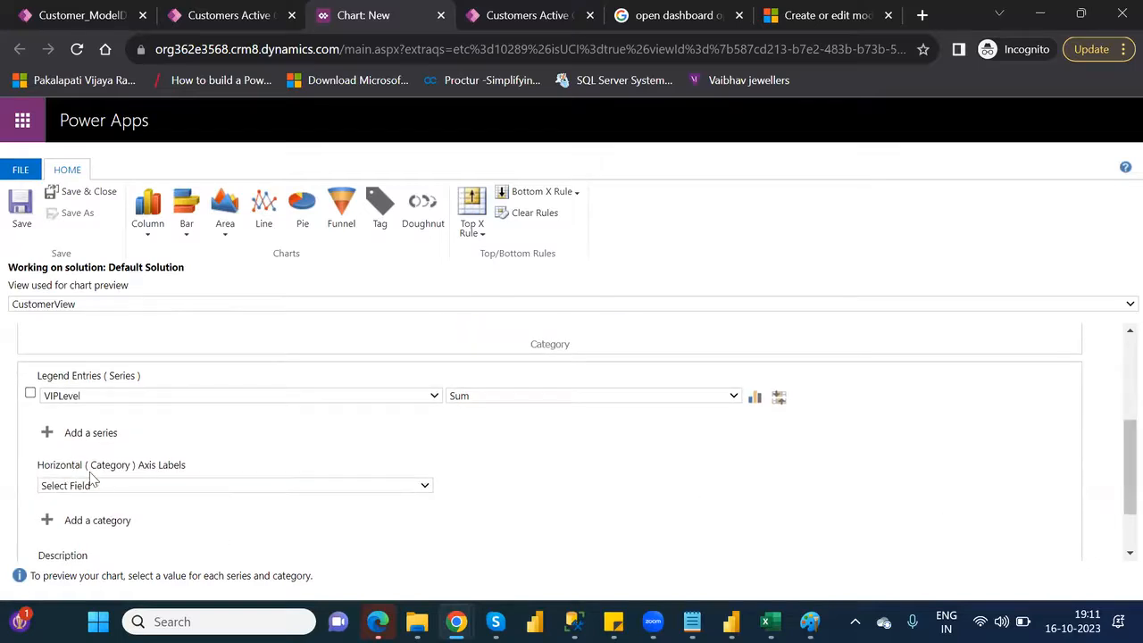
drag(1122, 498, 1118, 457)
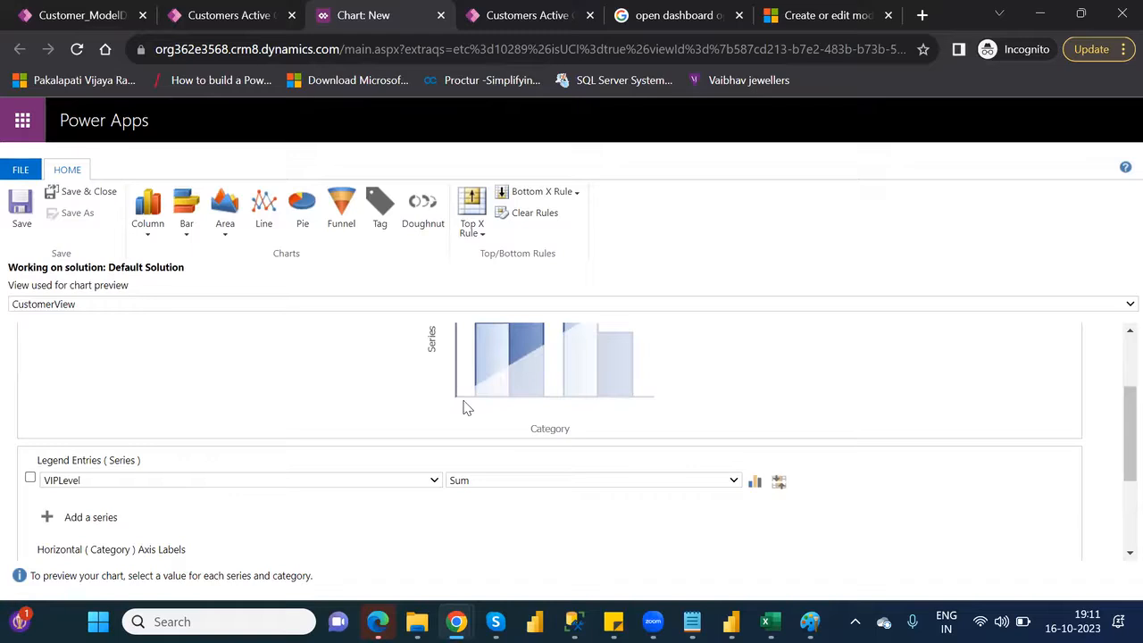
drag(1115, 416, 1118, 483)
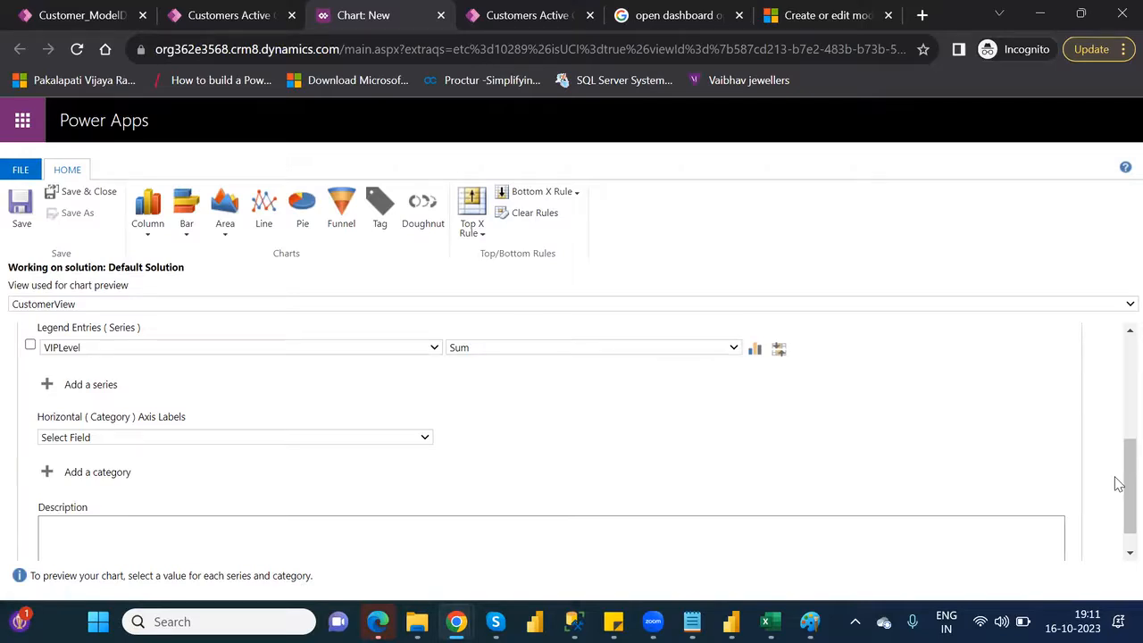
click(376, 437)
scroll(179, 301, down, 1)
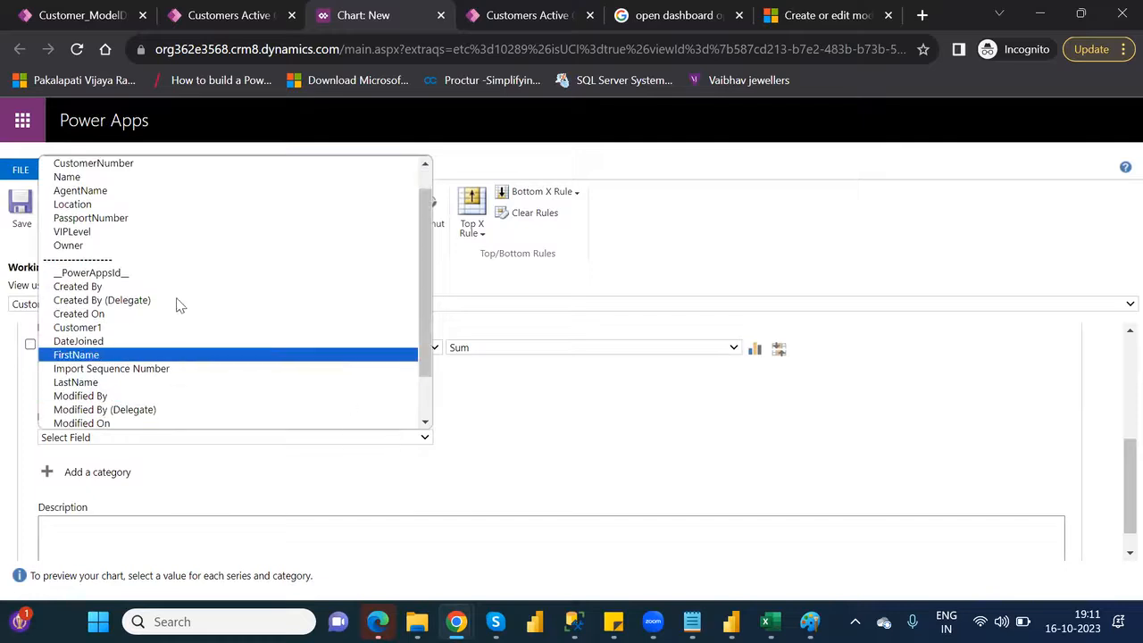
click(100, 193)
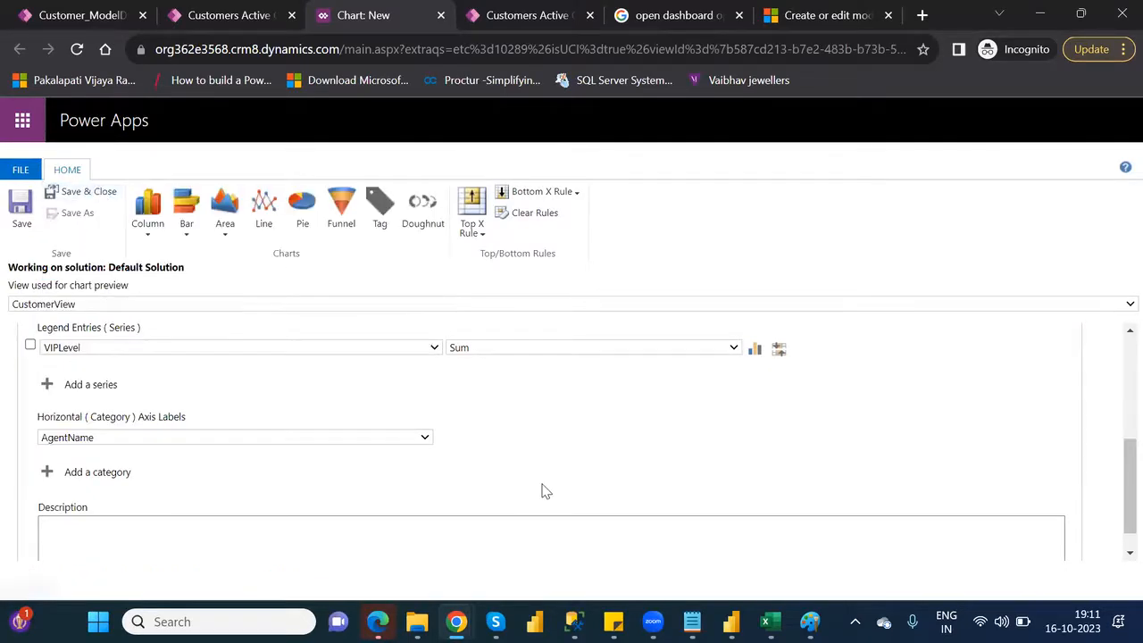
Limit the VIPLevel series to the top 3 items and check the chart preview
drag(1121, 462, 1114, 410)
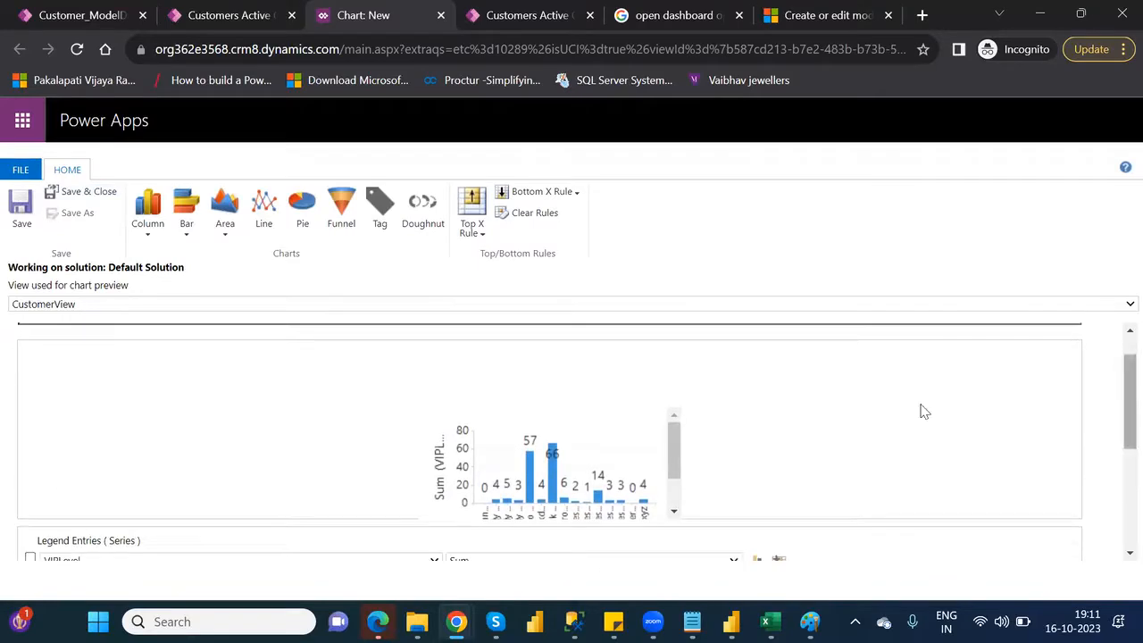
click(679, 486)
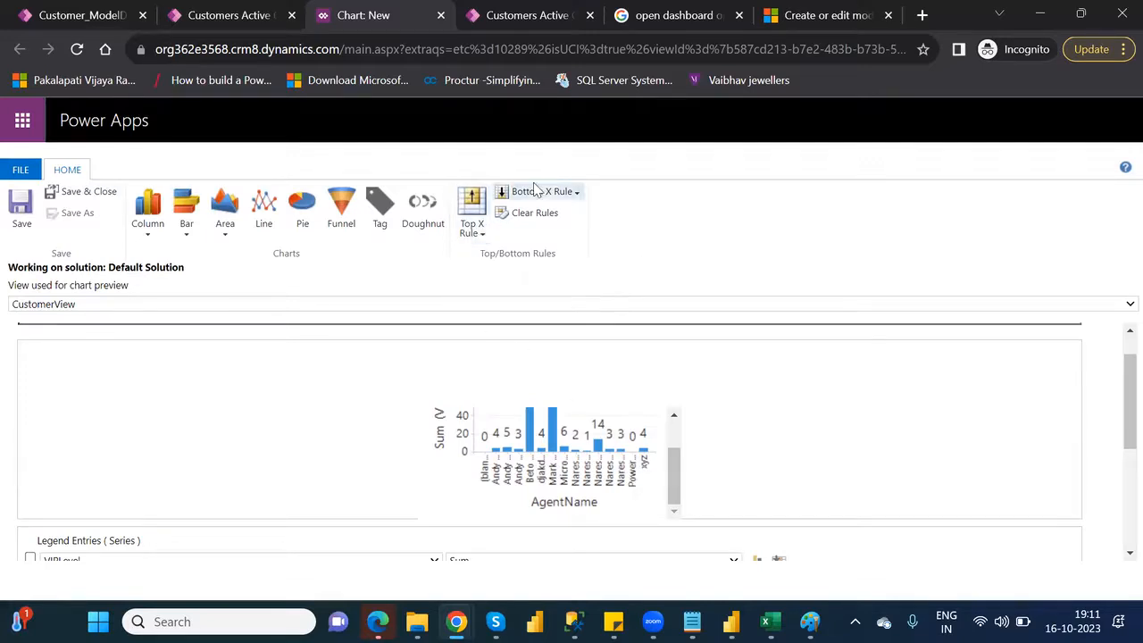
click(578, 193)
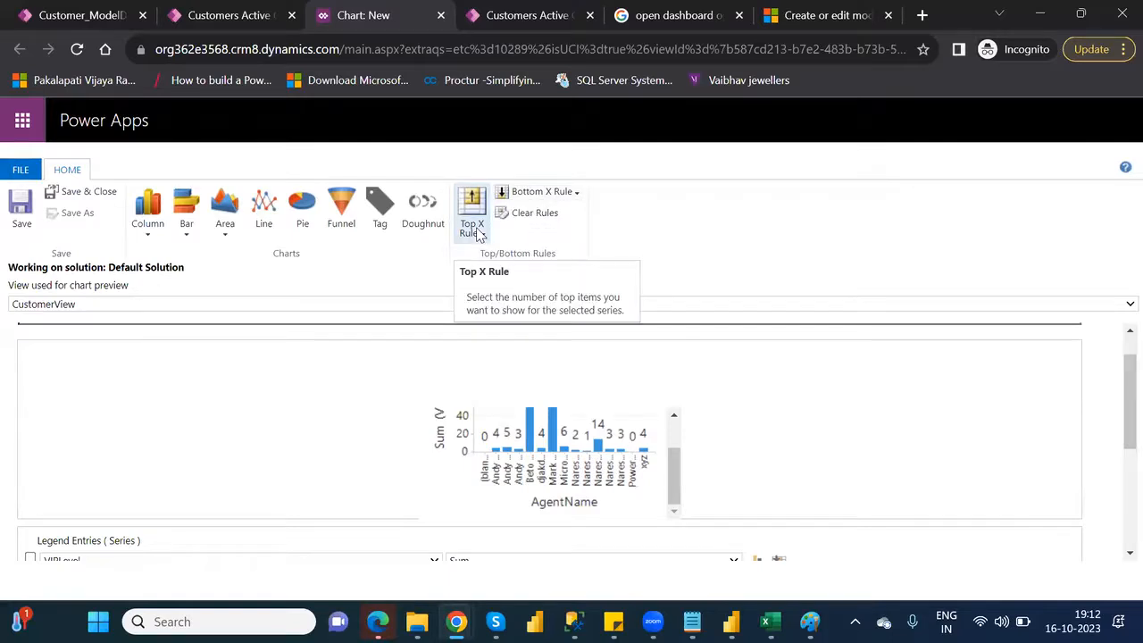
click(478, 232)
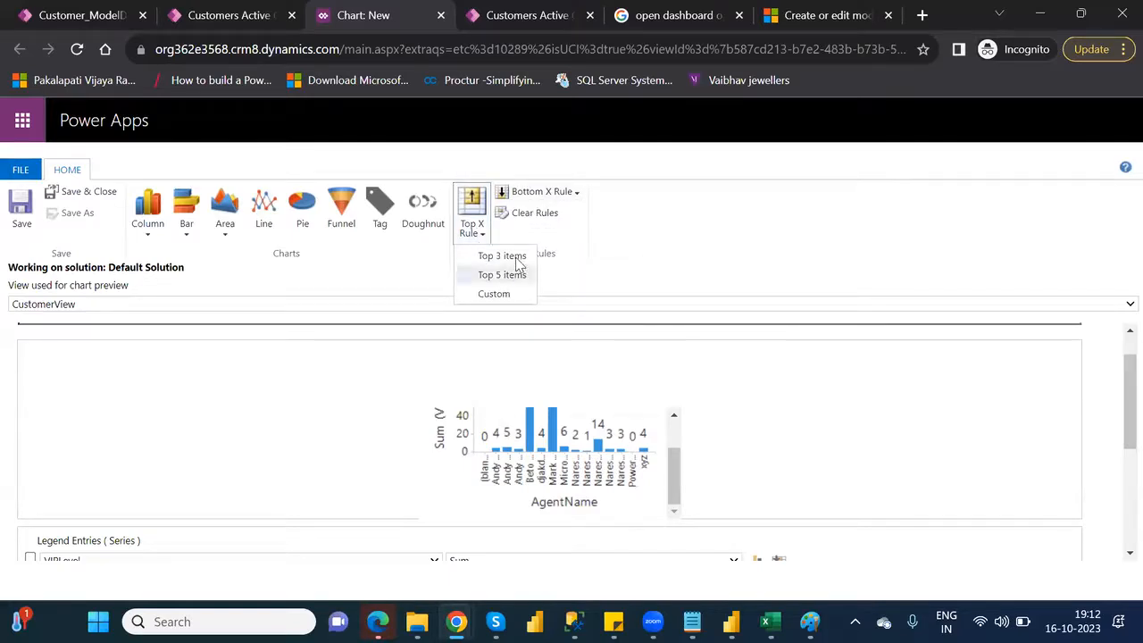
click(505, 256)
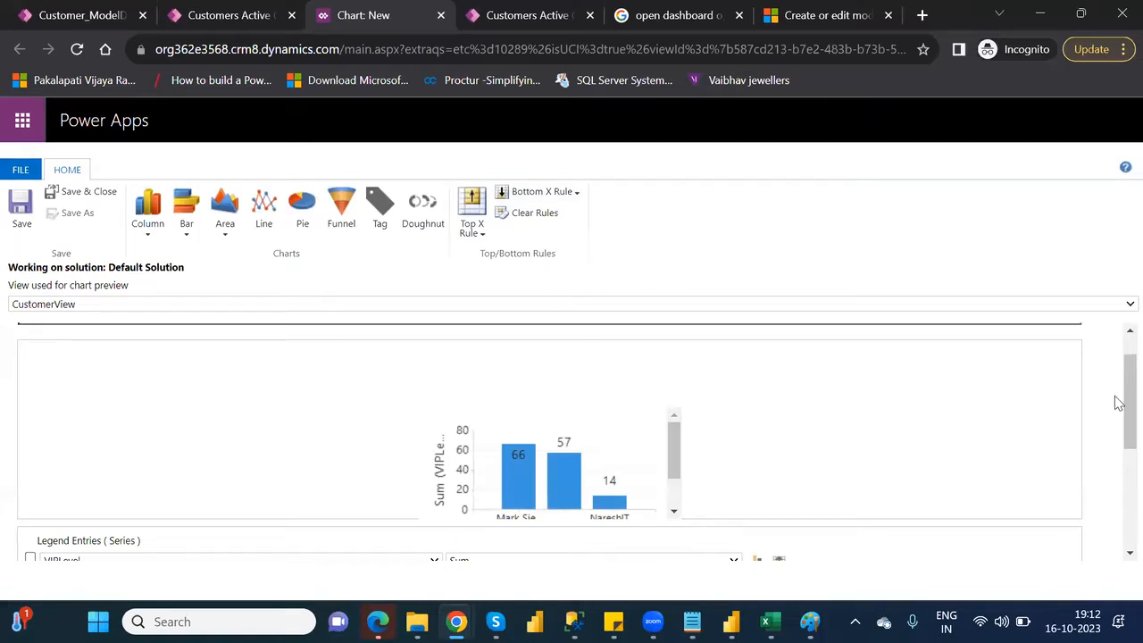
drag(1119, 407, 1119, 425)
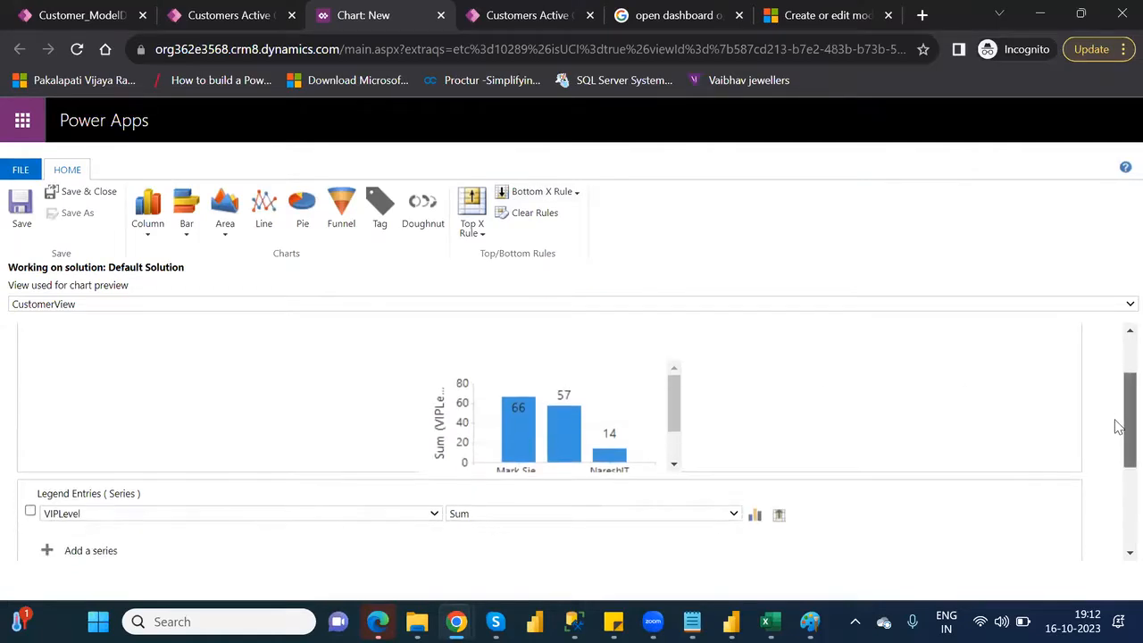
drag(678, 420, 681, 438)
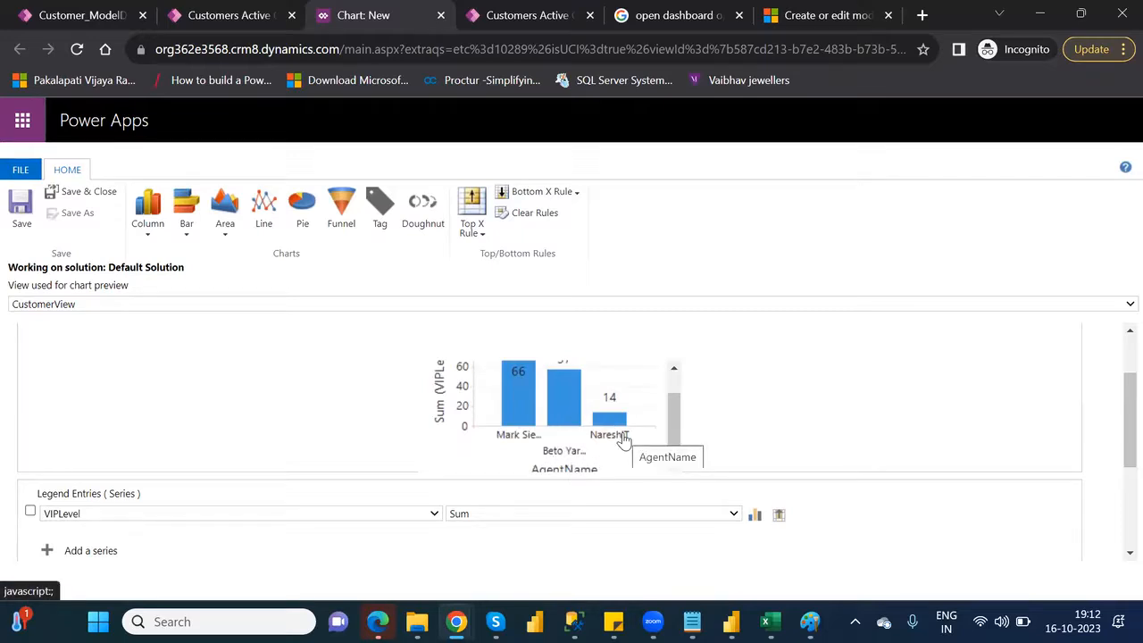
scroll(676, 389, up, 2)
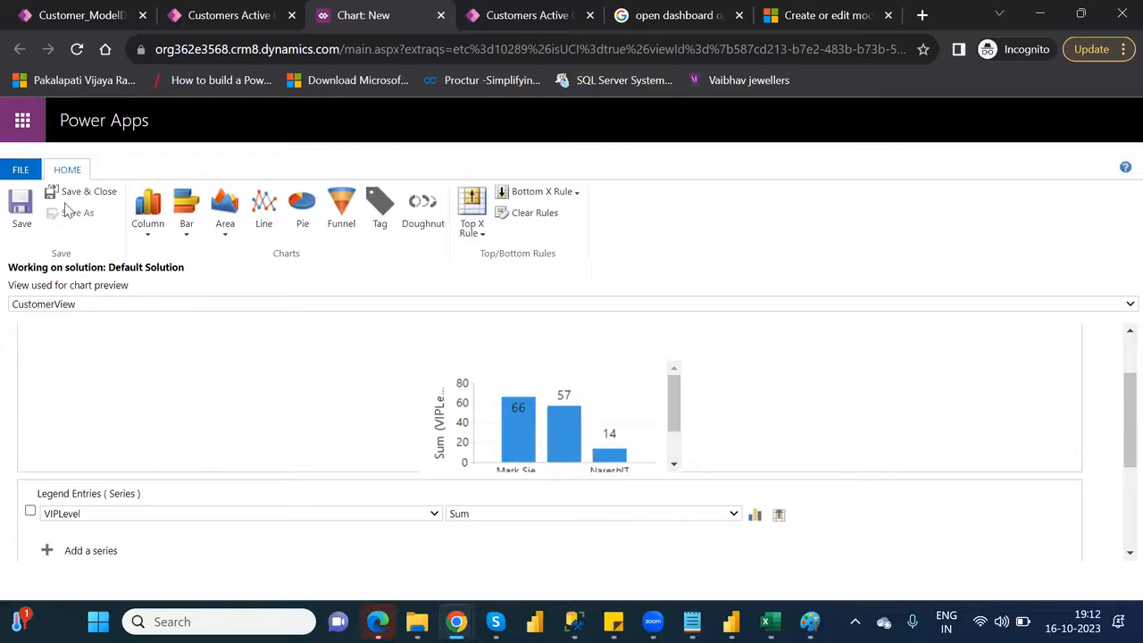
Save the chart and close the designer, then list the available charts in the customer list's chart pane
click(27, 206)
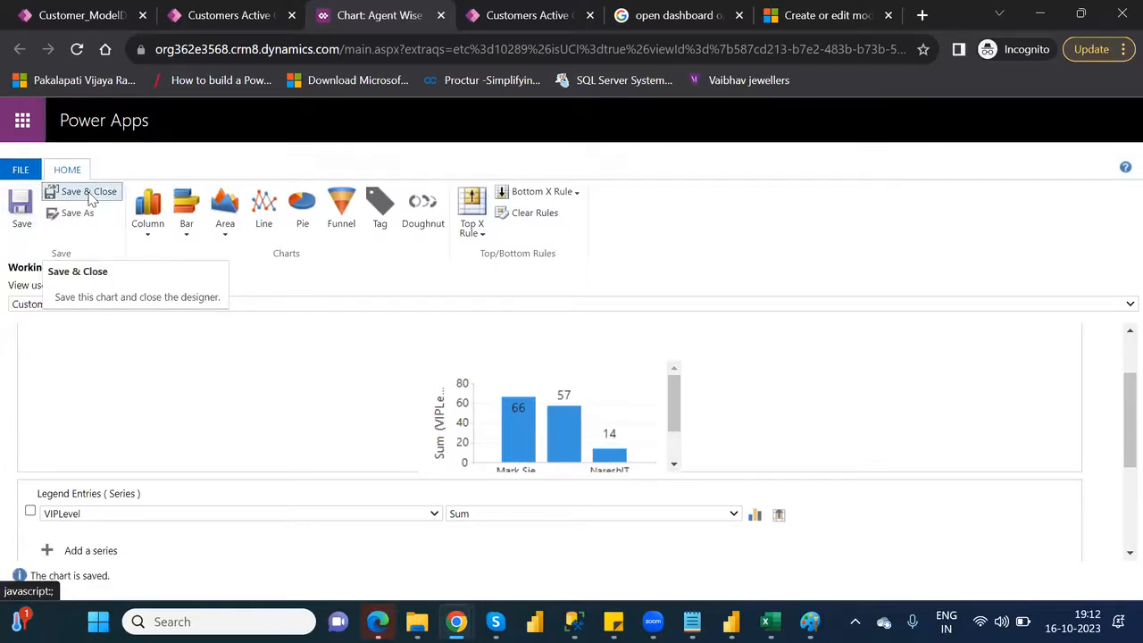
click(90, 192)
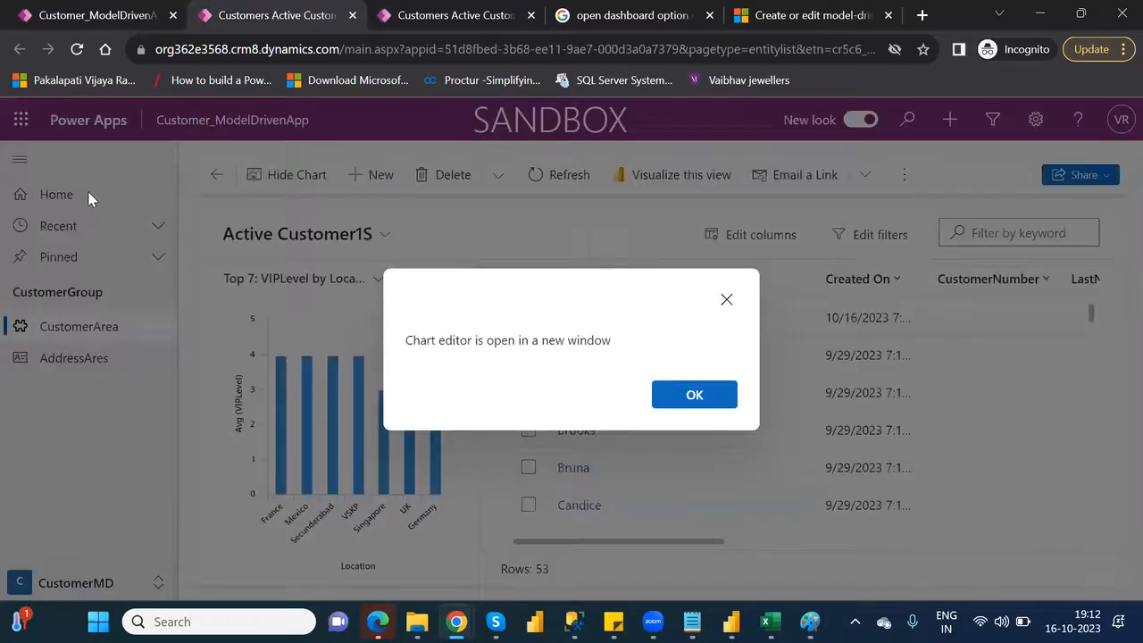
click(705, 397)
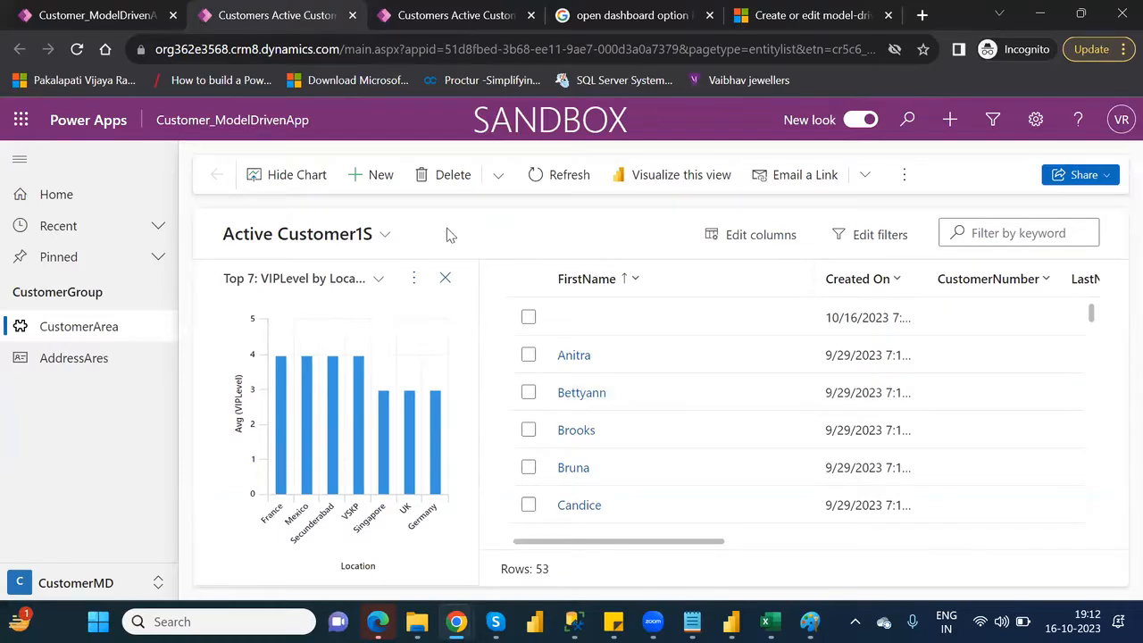
click(379, 280)
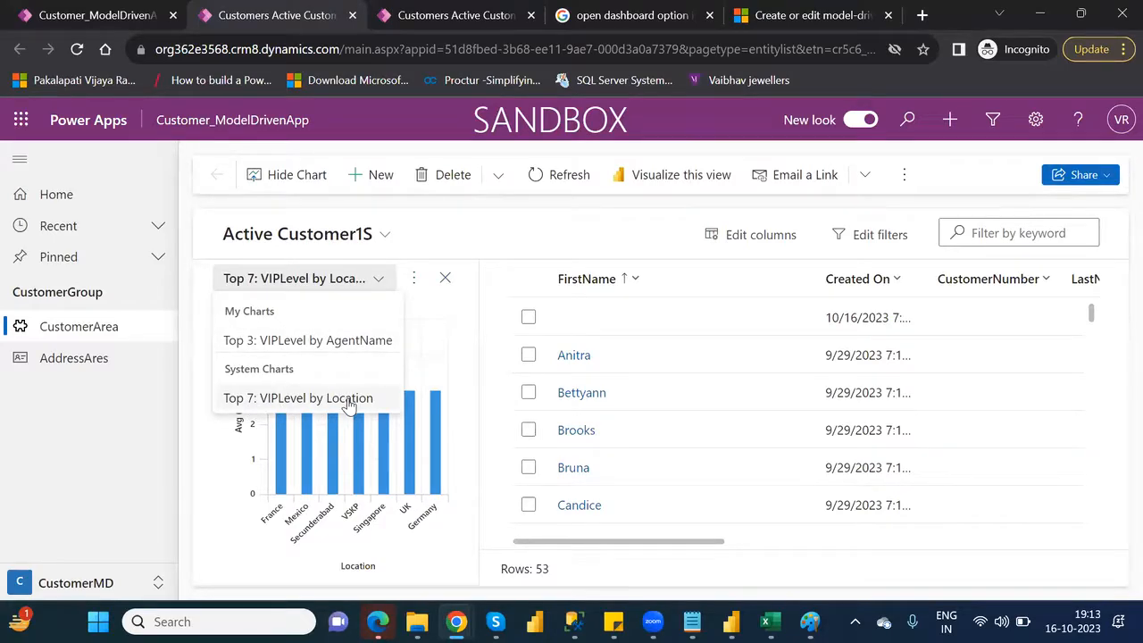
Display the Top 3: VIPLevel by AgentName chart beside the customer list and close the duplicate customer list browser tab
click(306, 344)
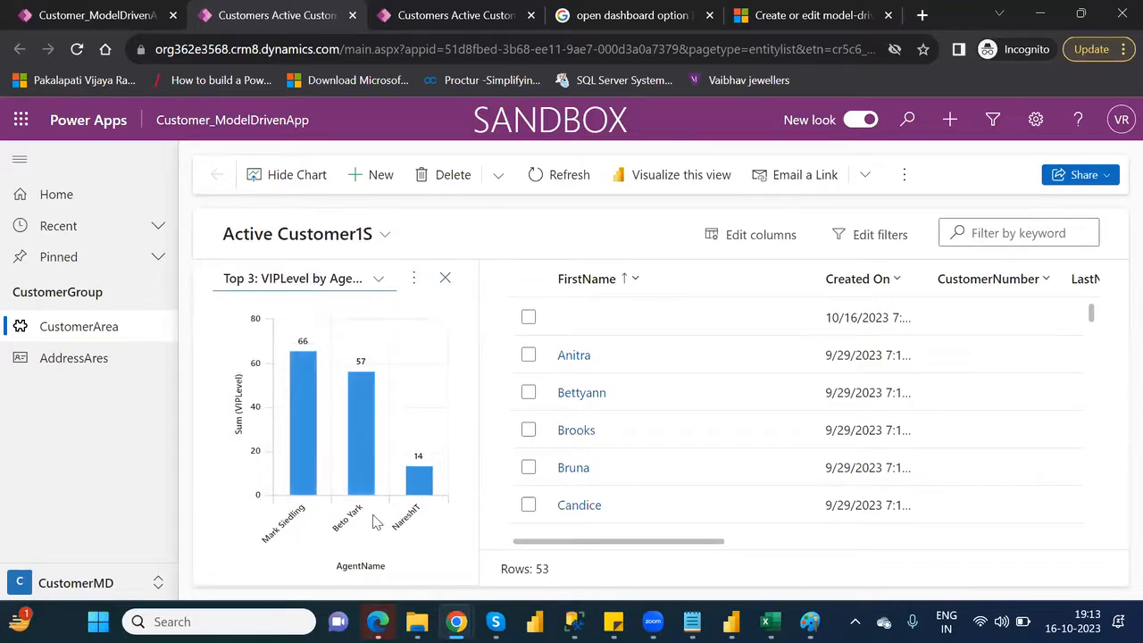
mouse_move(352, 395)
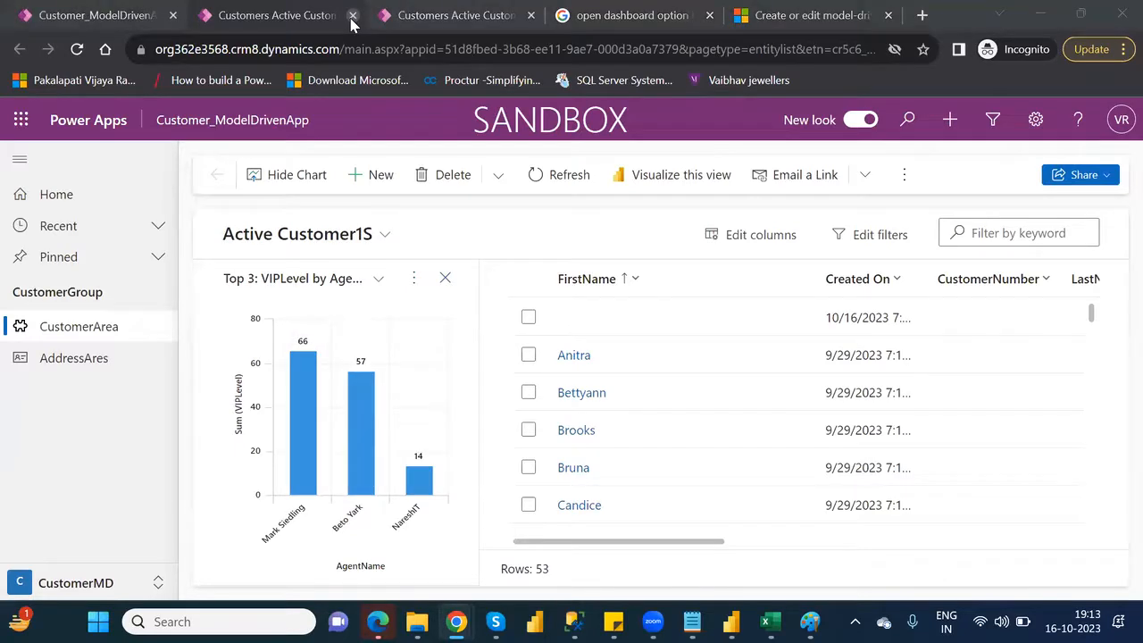
click(437, 16)
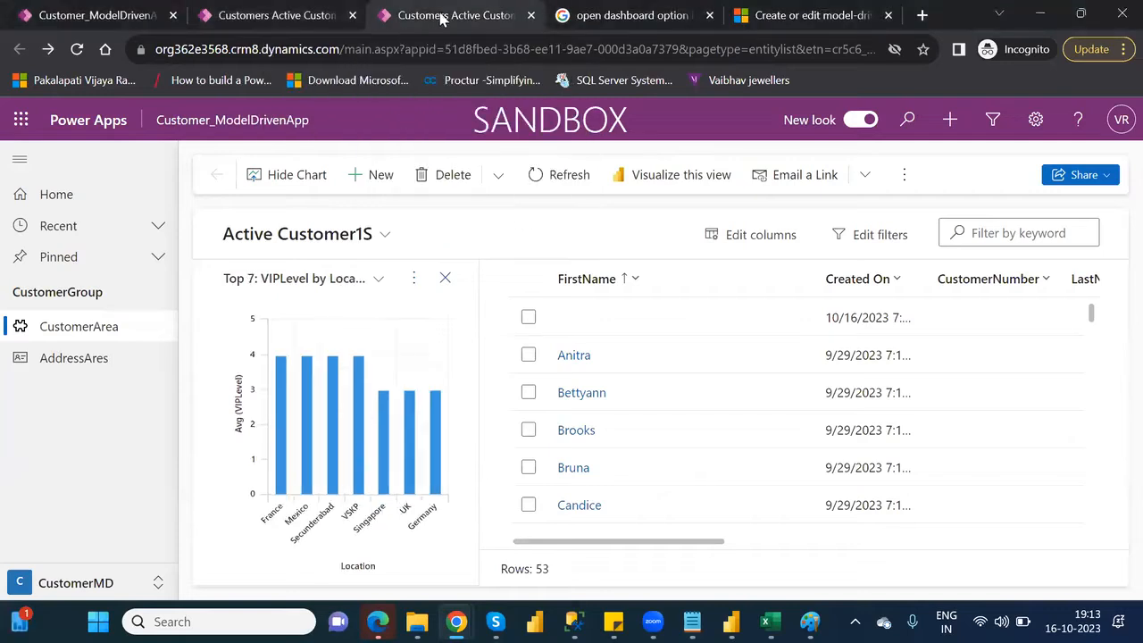
click(530, 16)
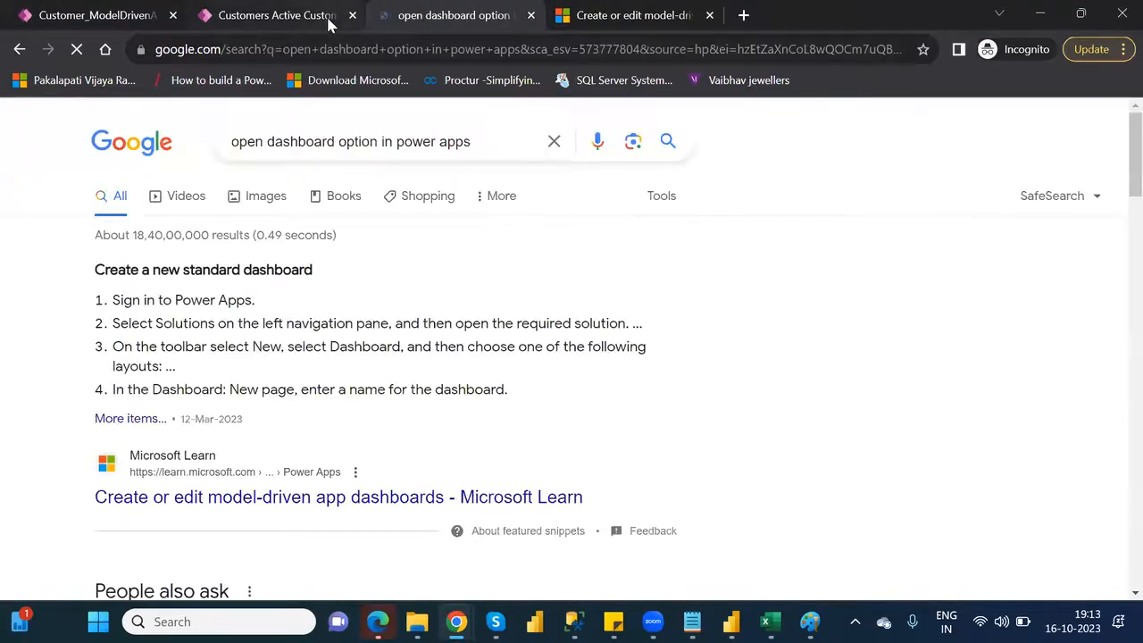
click(328, 17)
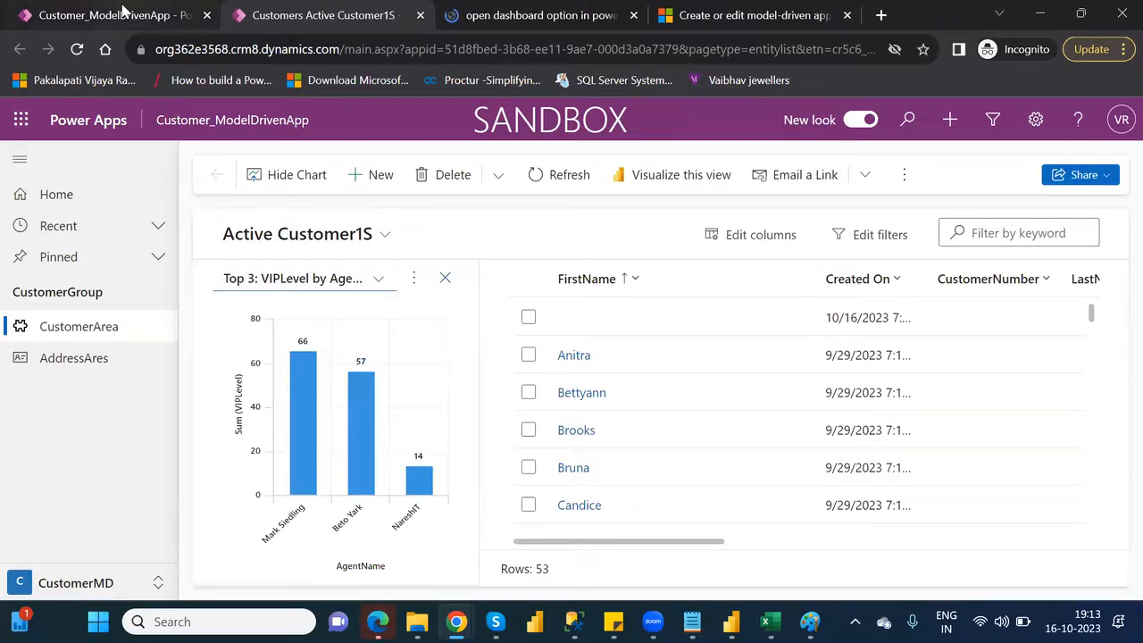
Leave the Customer_ModelDrivenApp designer and open the environment's list of tables
click(123, 13)
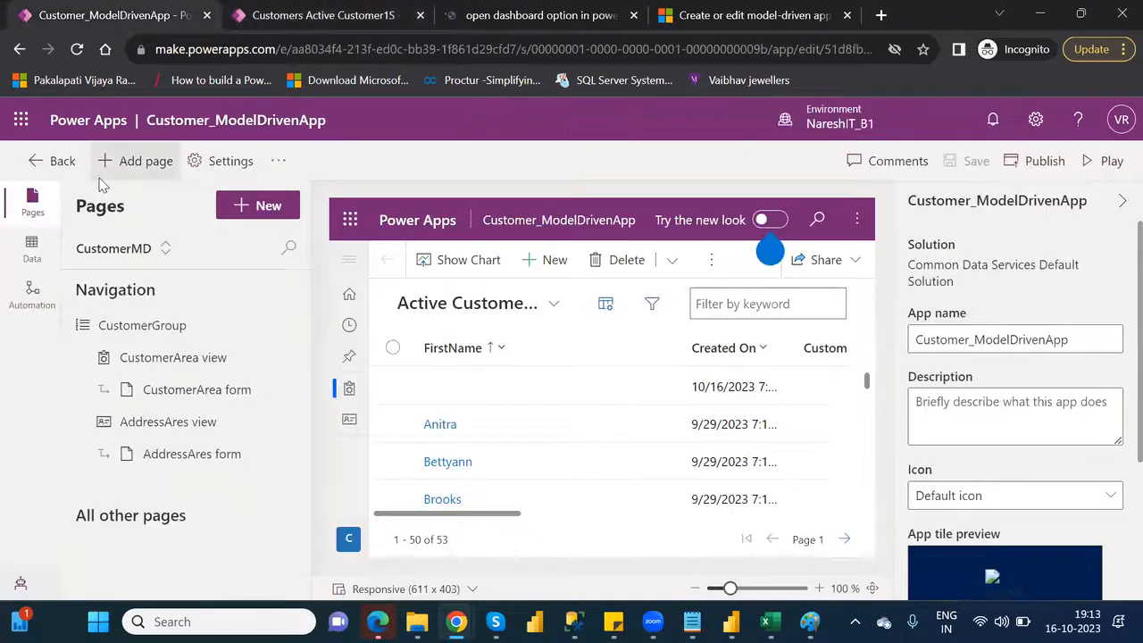
click(52, 161)
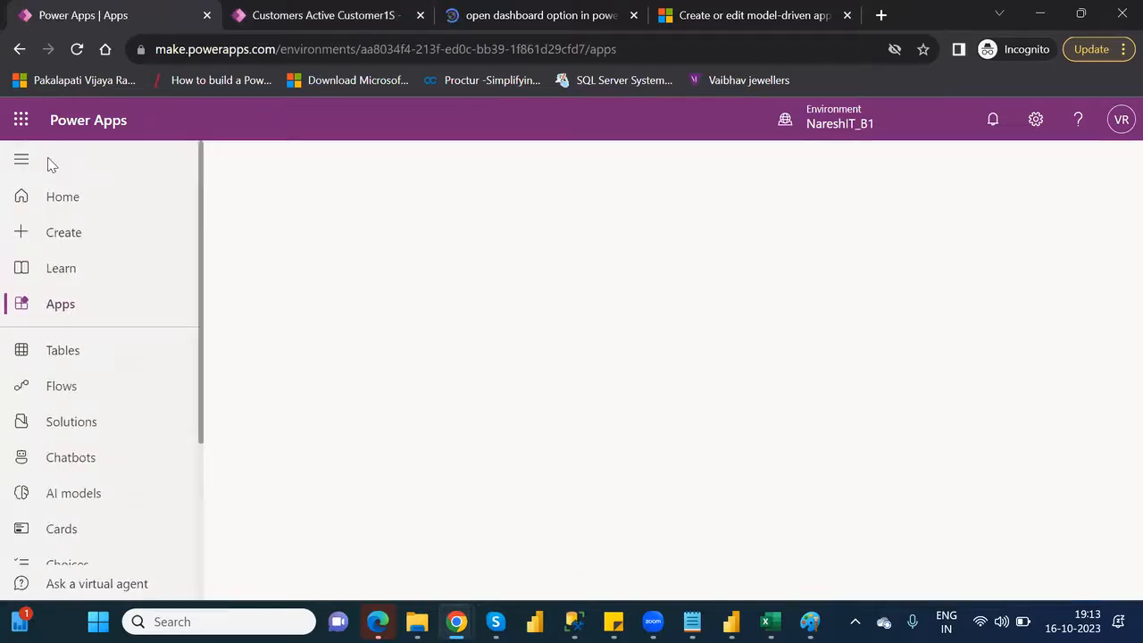
click(70, 361)
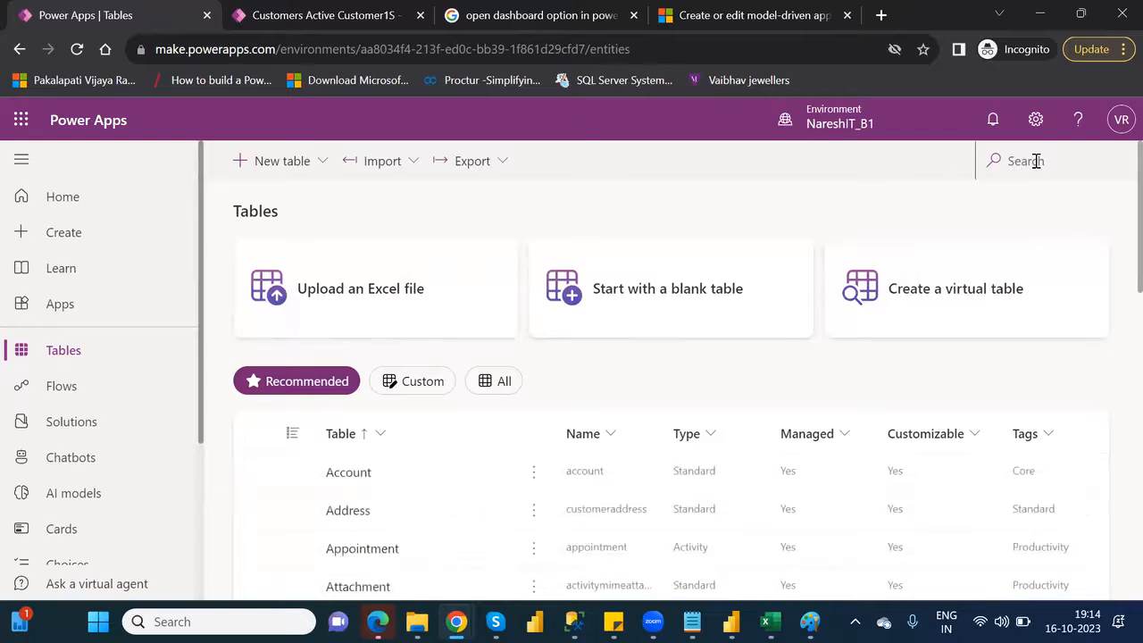
Find the Customer table by searching for "custome" and open its list of charts
click(1036, 160)
click(1036, 210)
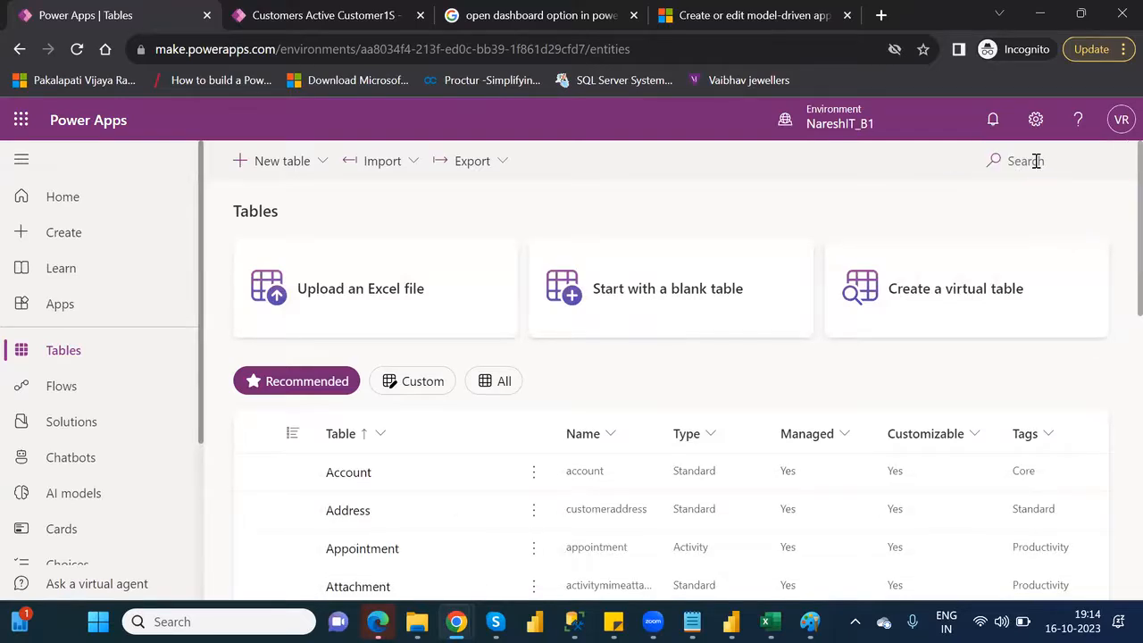
click(1036, 161)
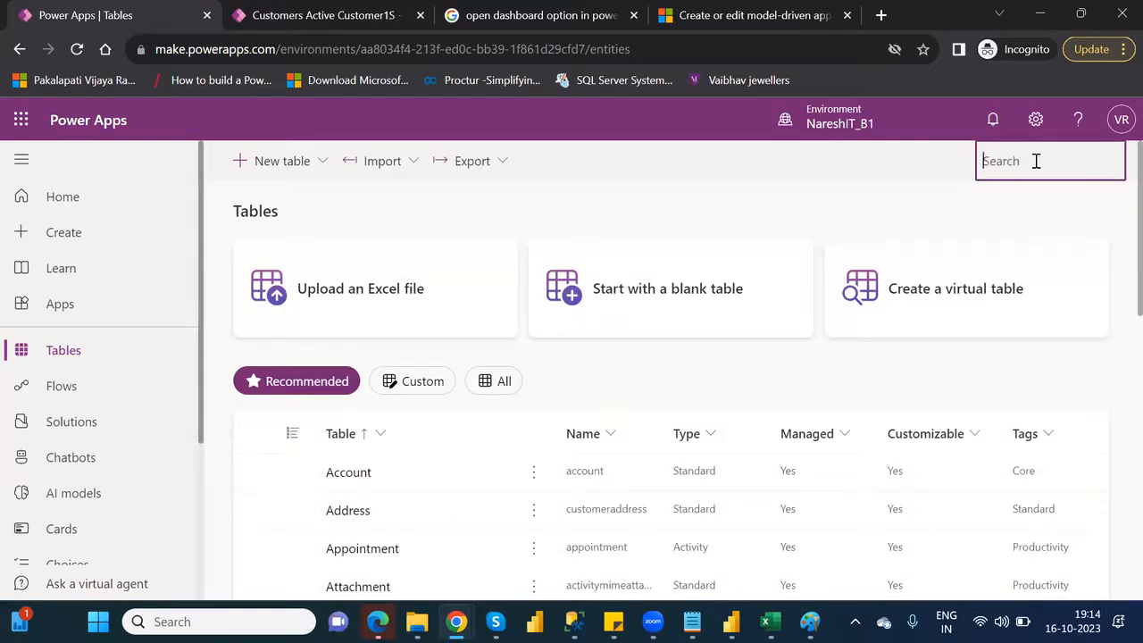
text(custome)
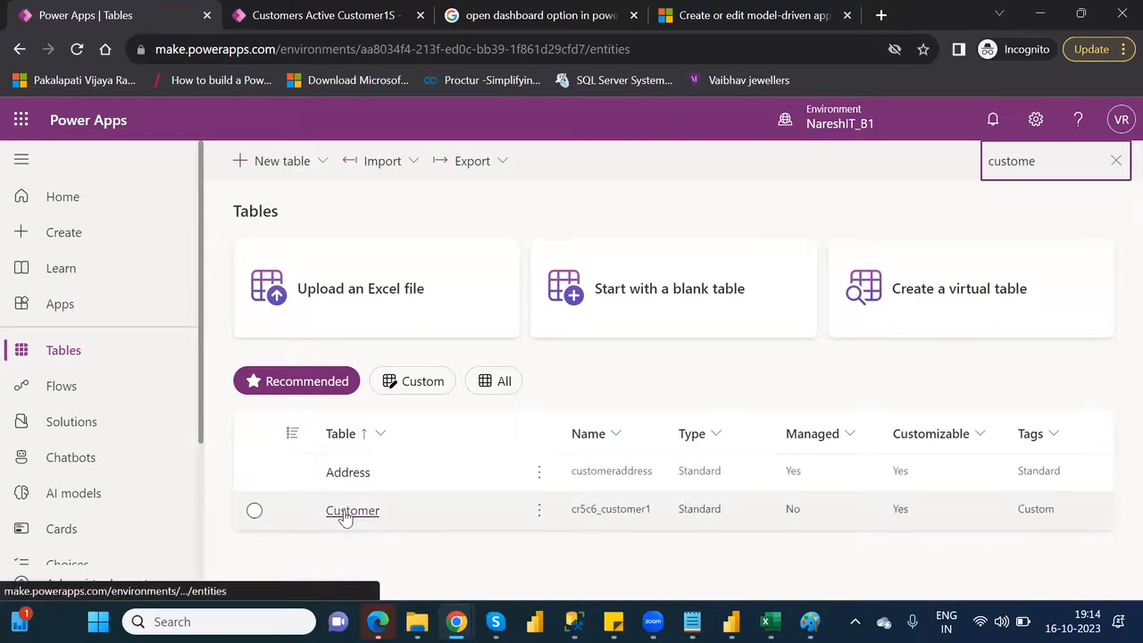
click(345, 517)
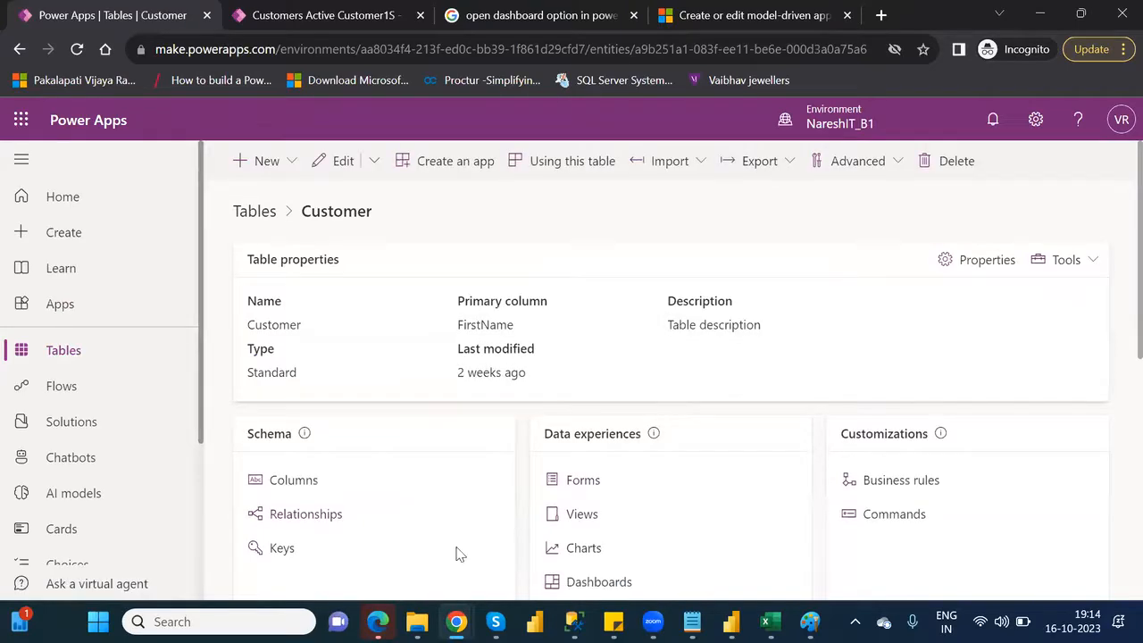
click(584, 548)
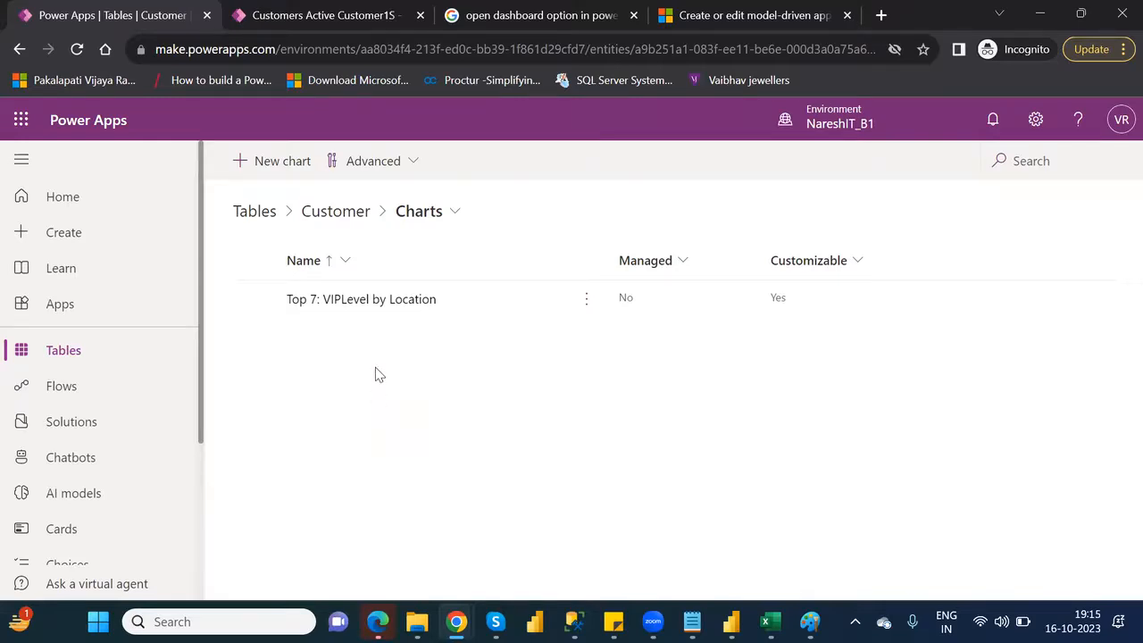
Open the Top 7: VIPLevel by Location system chart in the chart designer for inspection and close it without edits
click(370, 304)
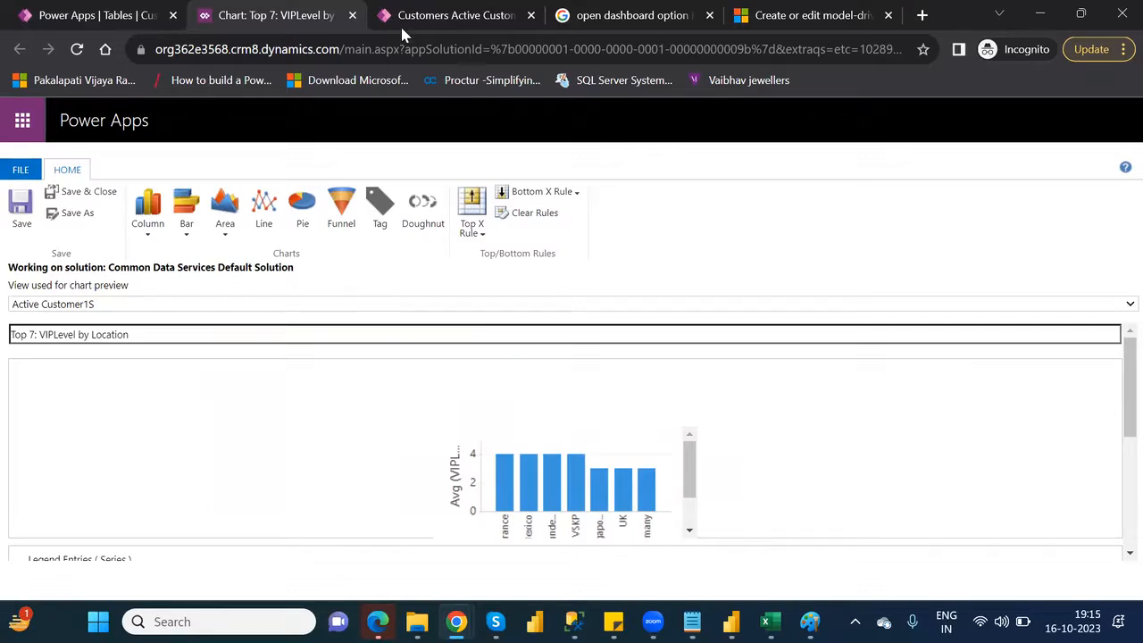
click(353, 16)
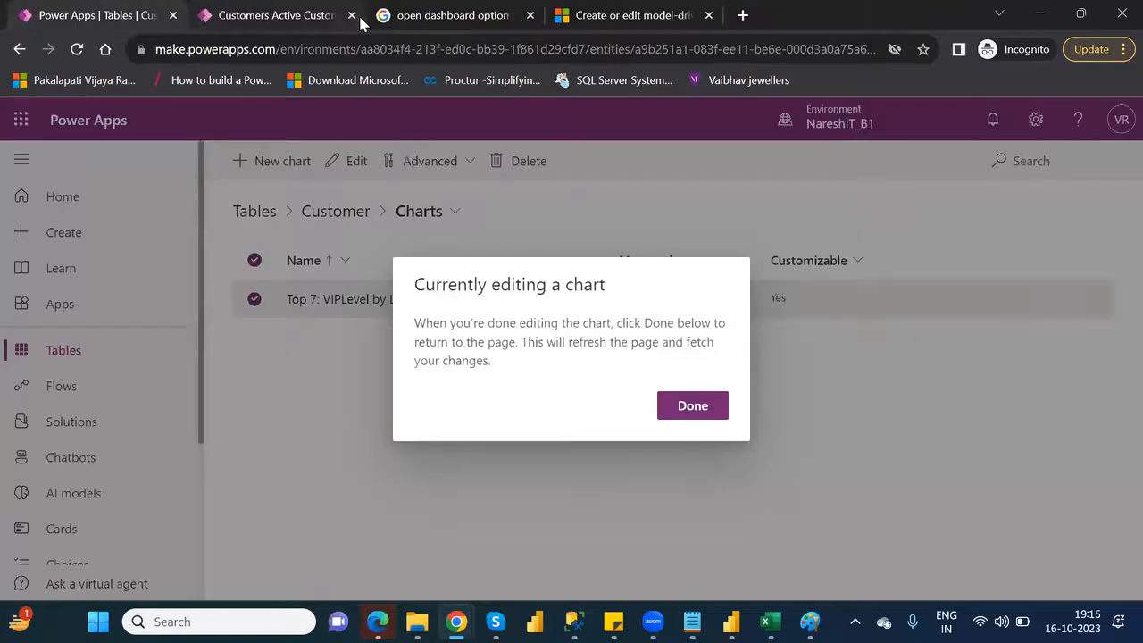
click(696, 409)
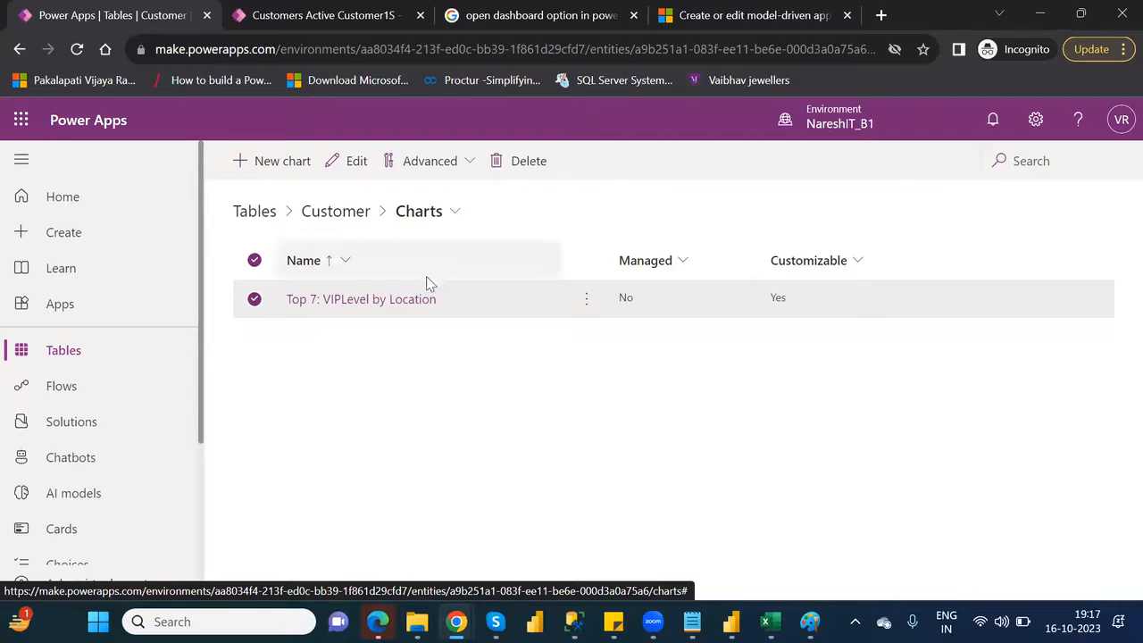
click(407, 300)
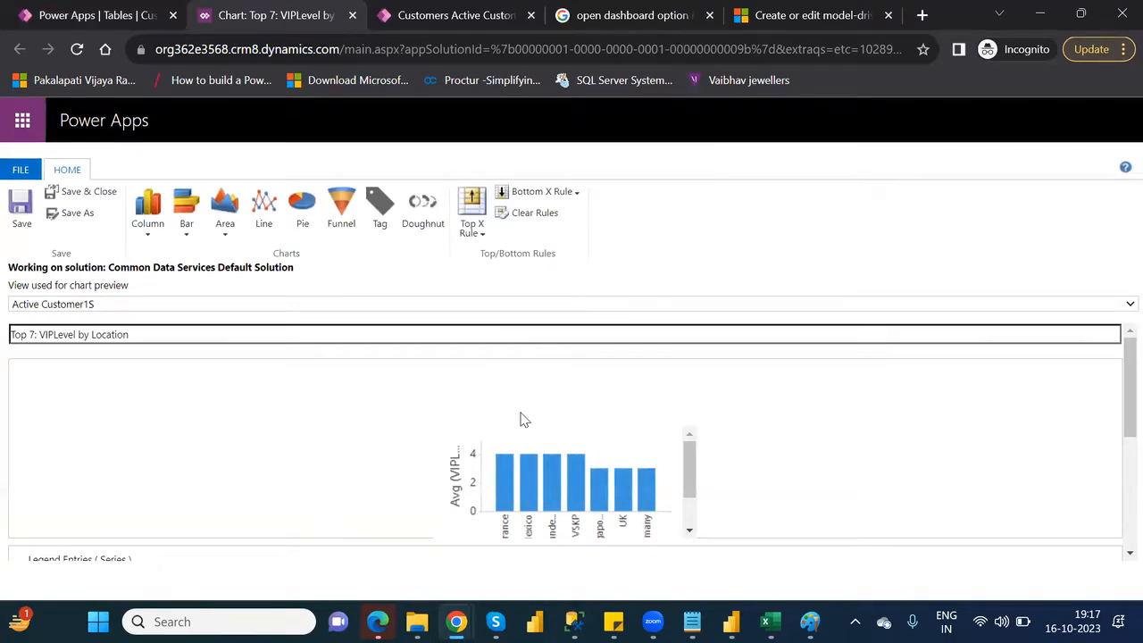
click(352, 15)
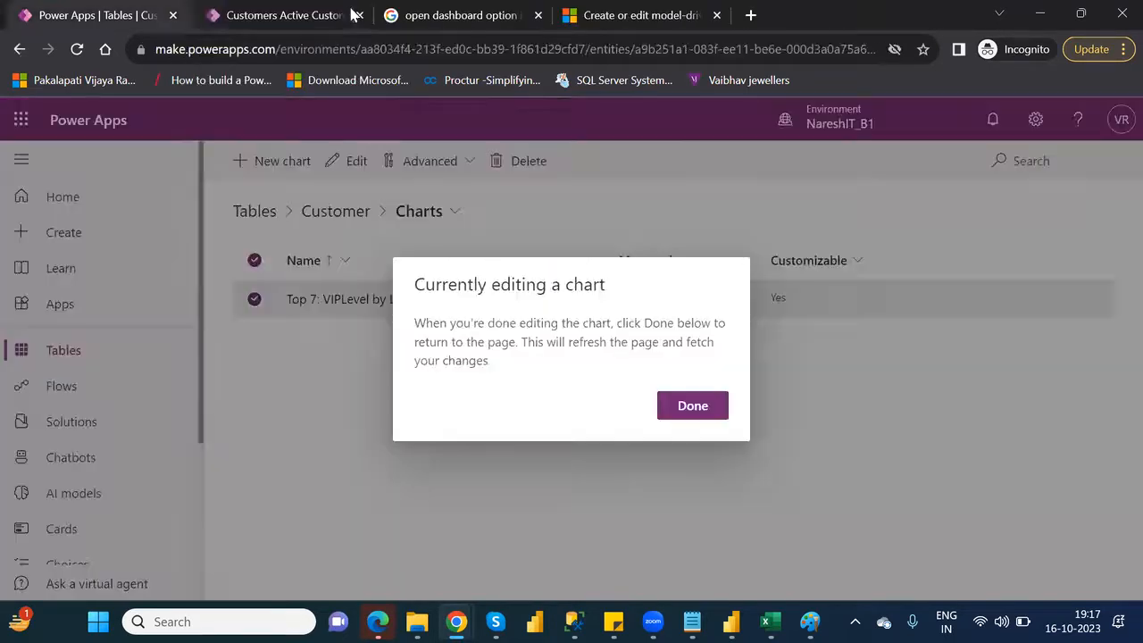
Review the personal chart in the customer list, close that browser tab and finish the chart editing session on the Customer charts page
click(304, 15)
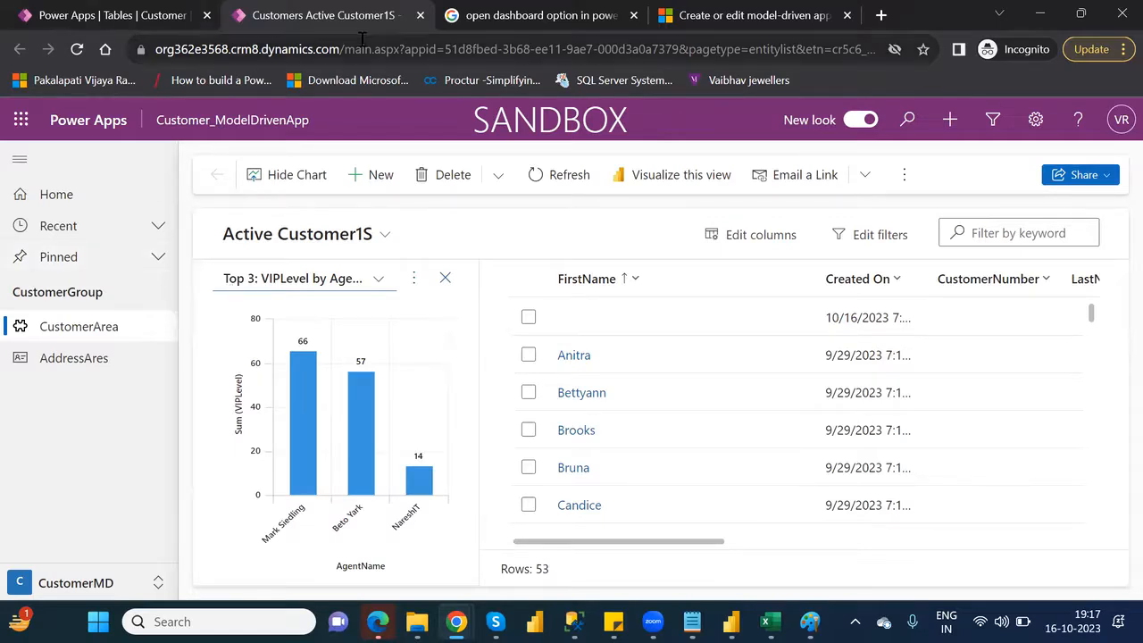
click(420, 15)
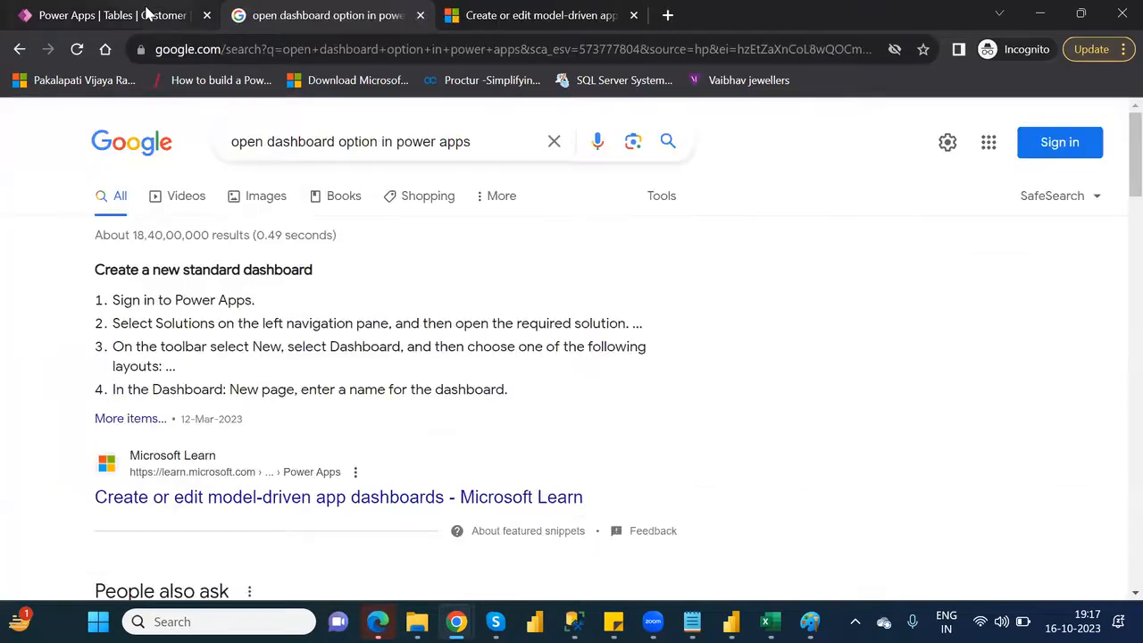
click(148, 13)
click(713, 416)
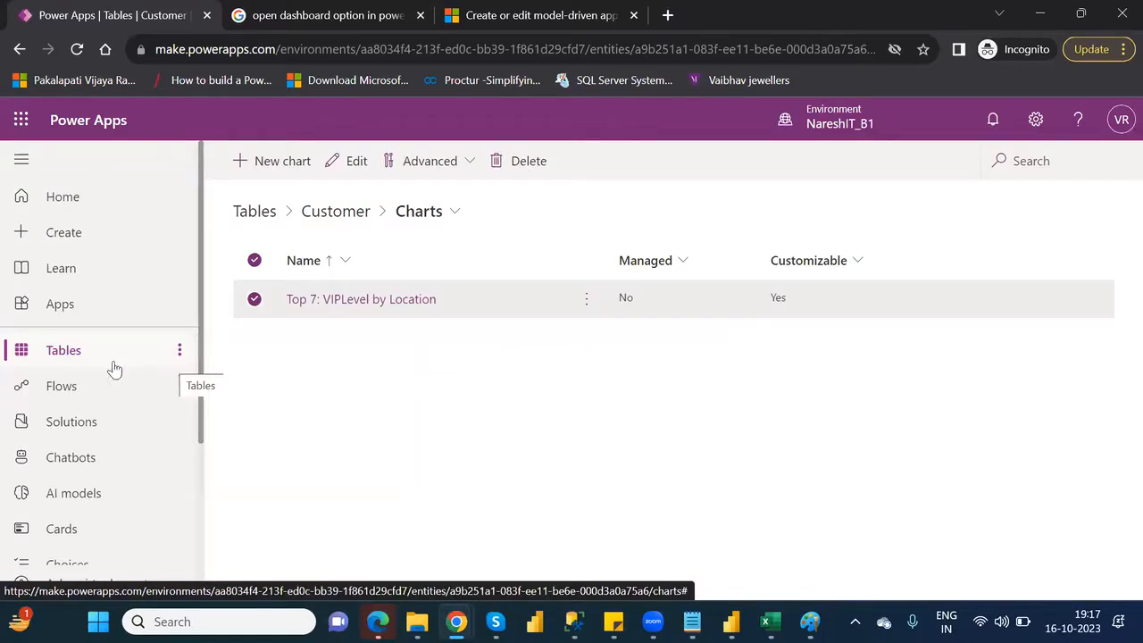
Find the Customer table by searching the tables for "custo" and open its list of dashboards
click(63, 351)
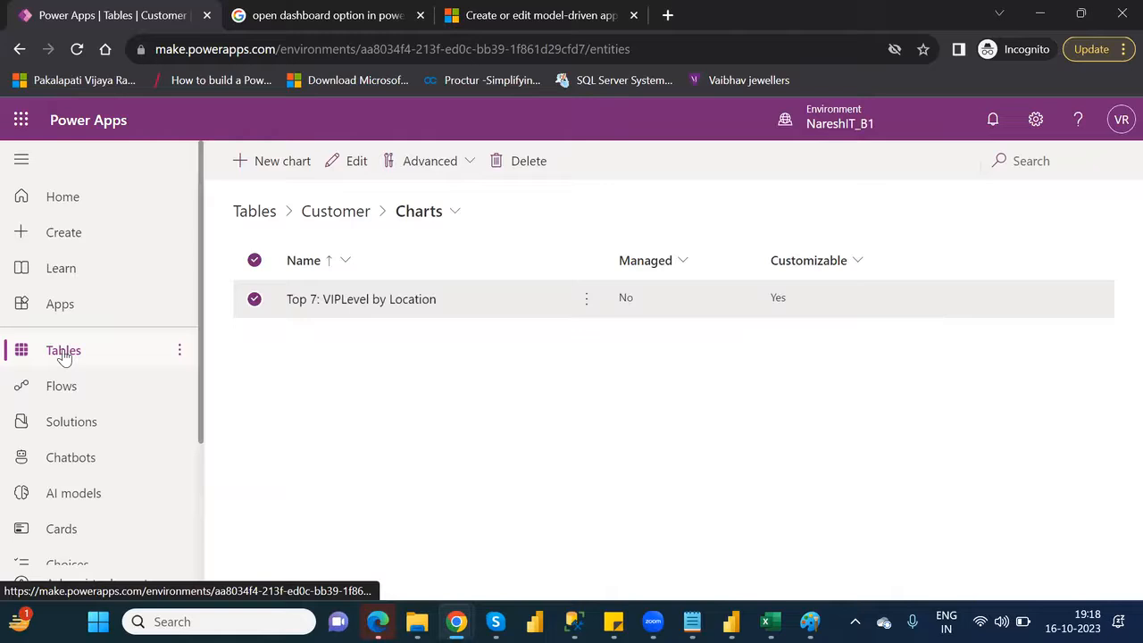
click(1020, 154)
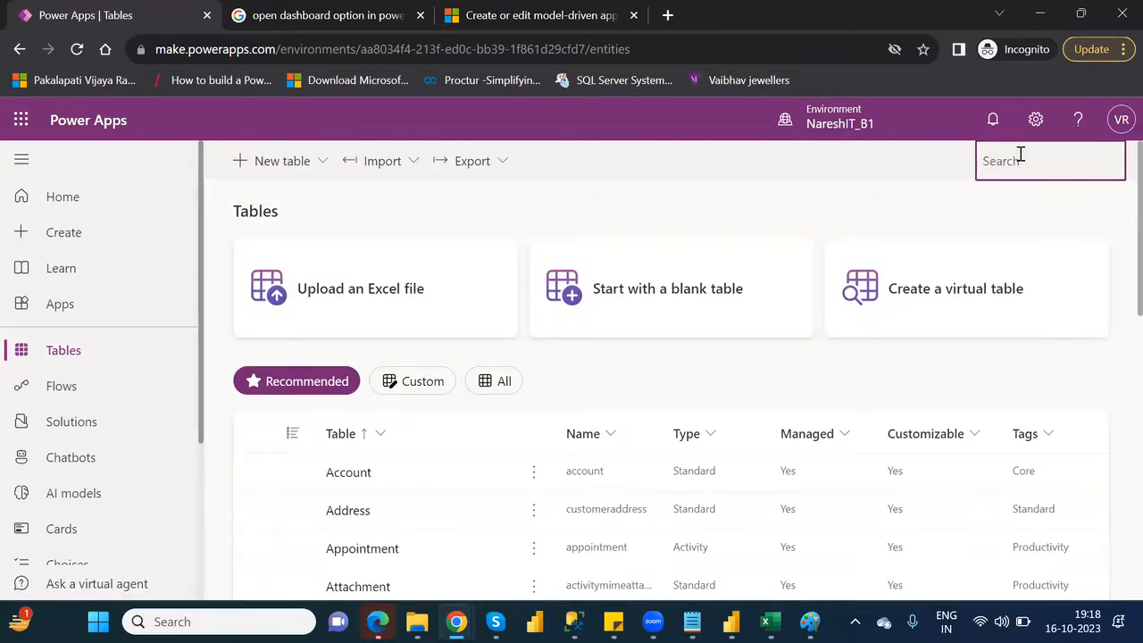
text(custo)
click(353, 518)
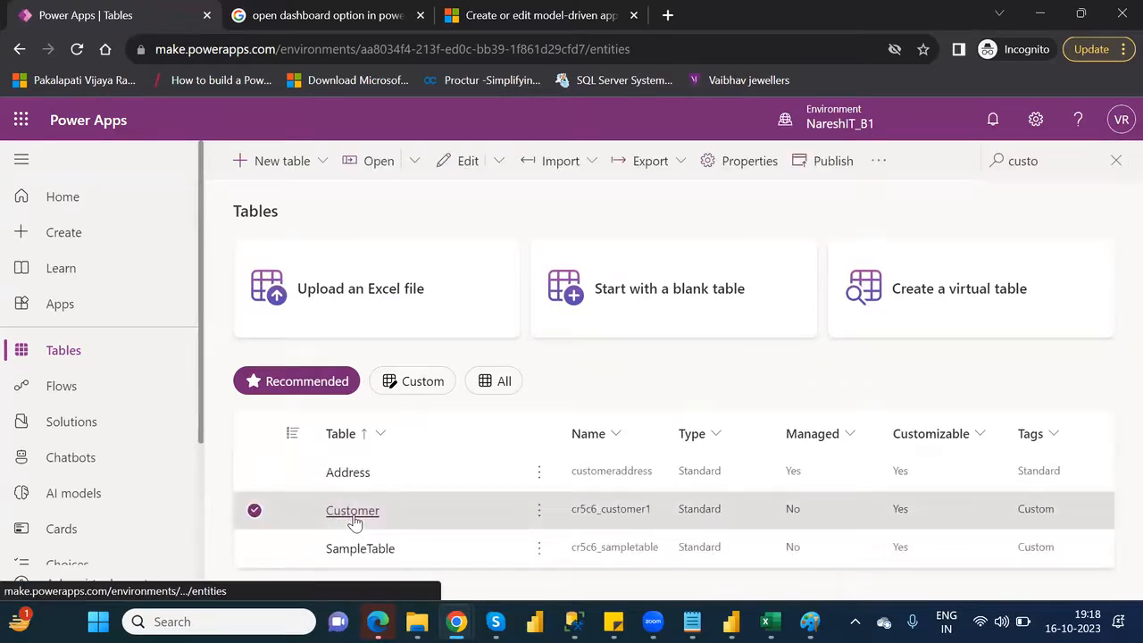
click(353, 518)
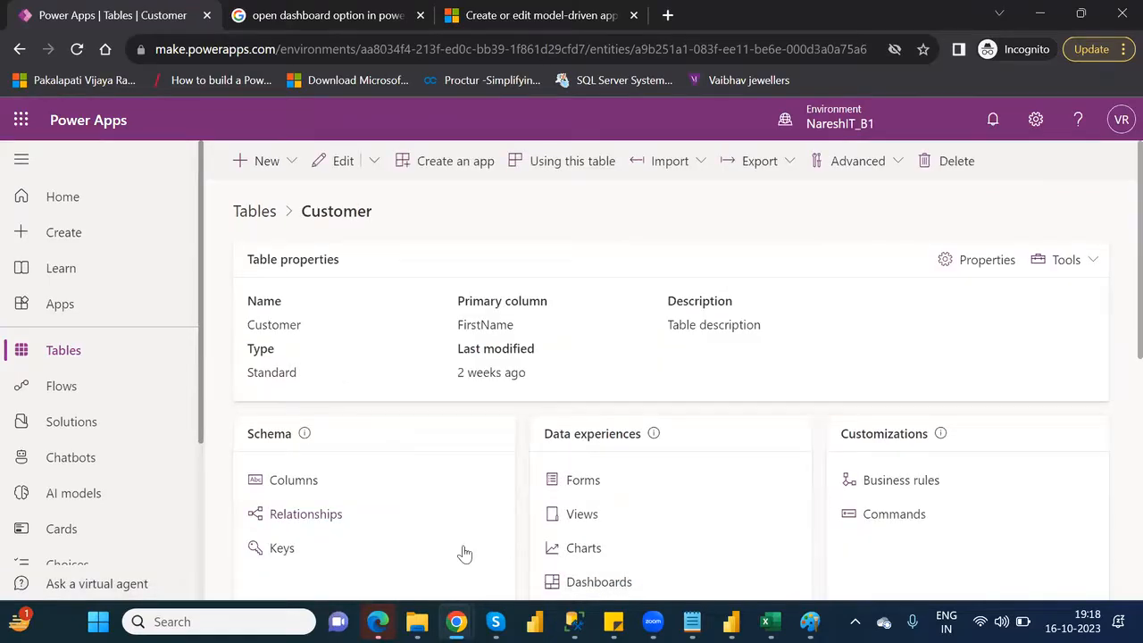
click(625, 584)
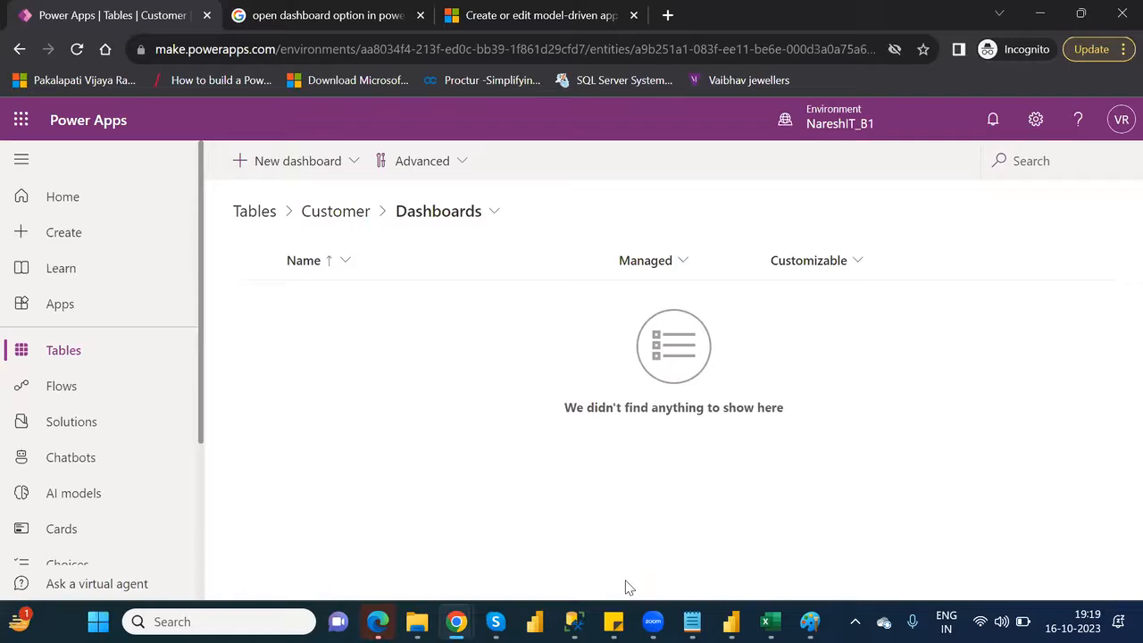
Create a 2-Column overview dashboard for the Customer table and name it Sample Dashboard
click(340, 169)
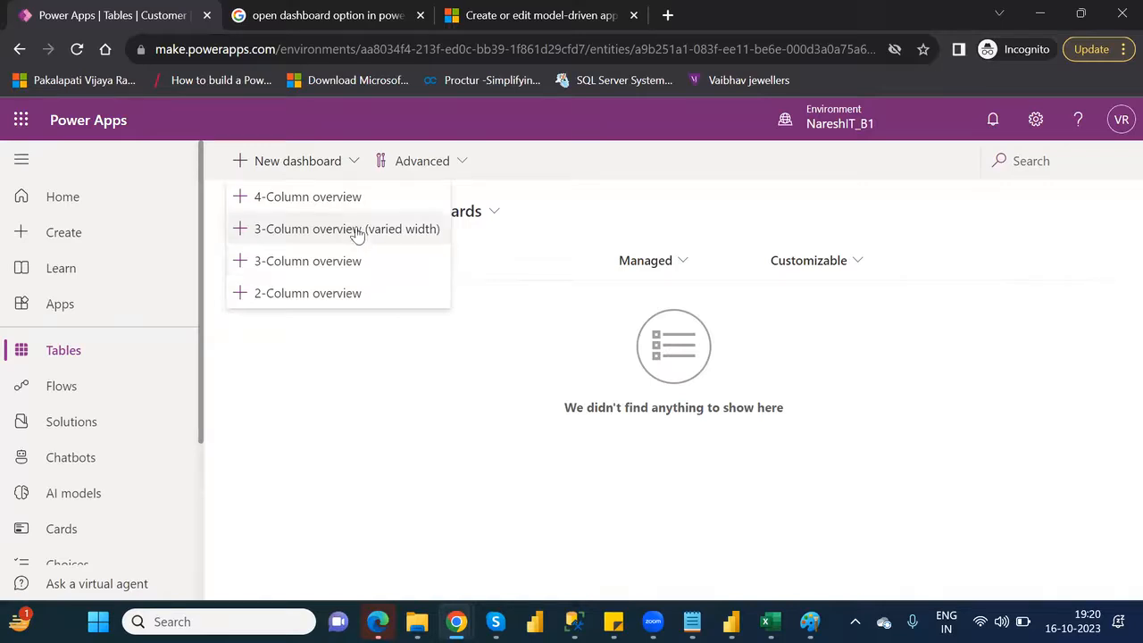
click(350, 300)
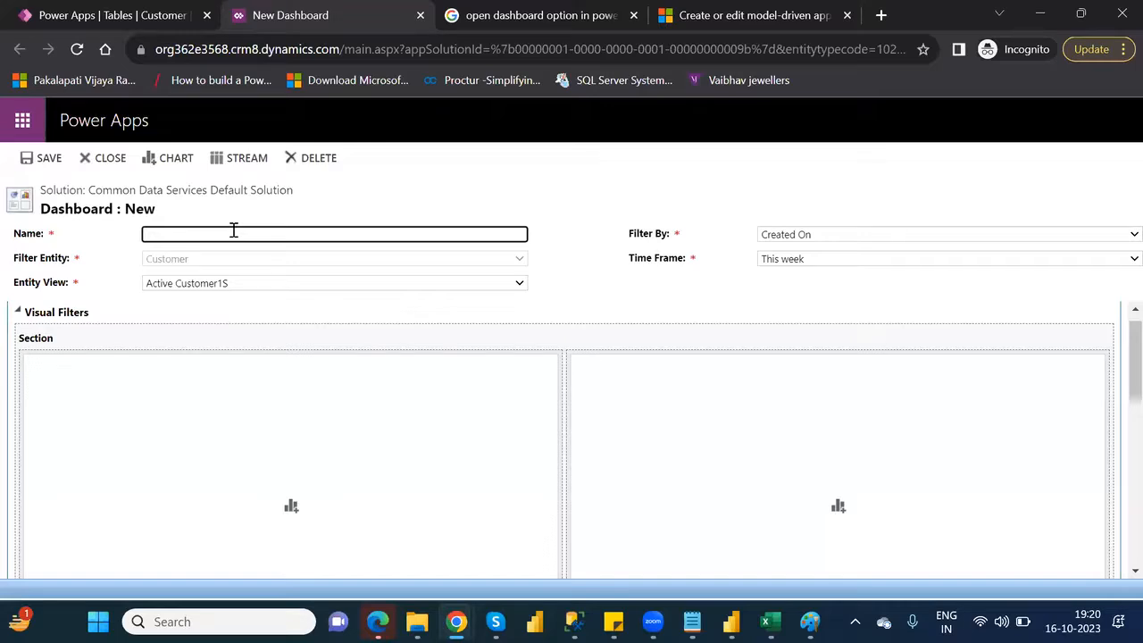
text(Sample Dashboard)
Review the entity view options and select Active Customer1S as the dashboard's entity view
click(252, 291)
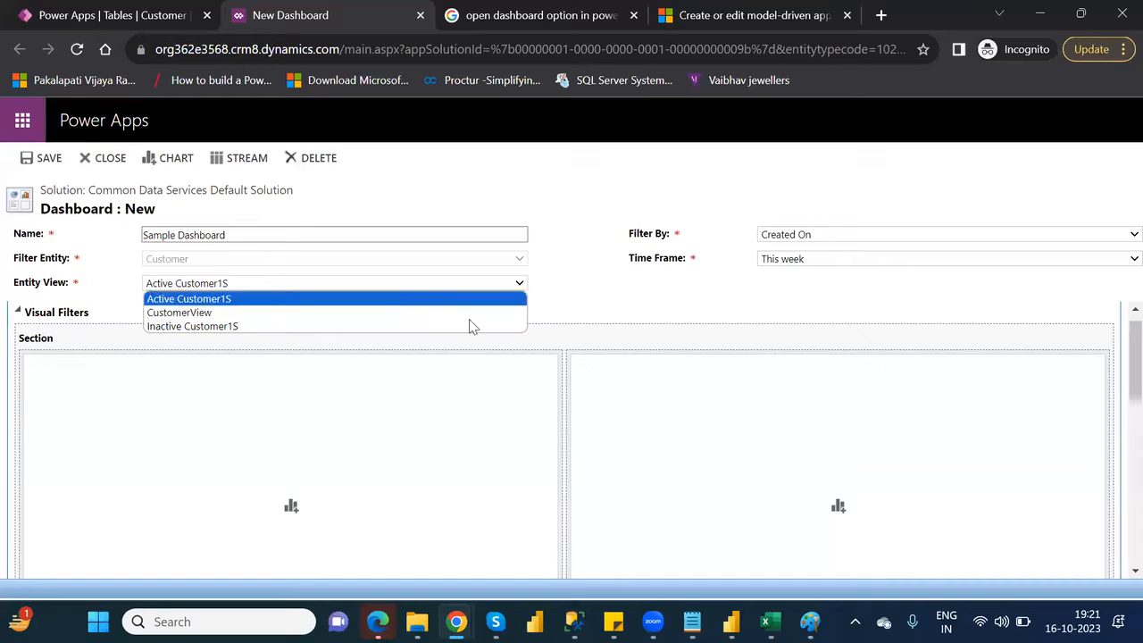
click(577, 299)
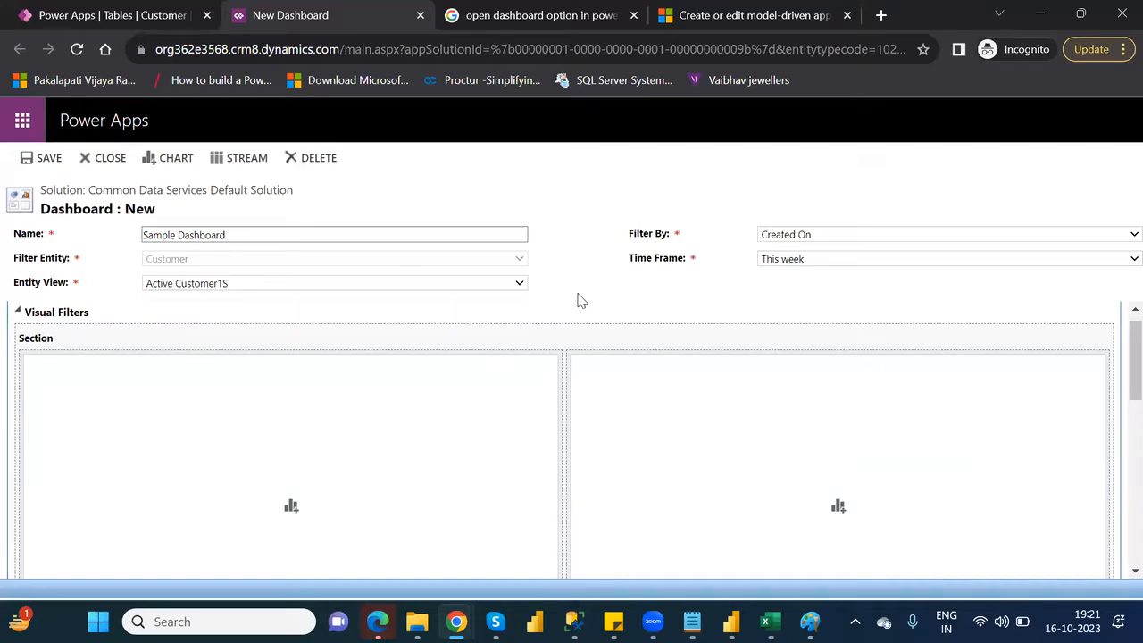
click(314, 284)
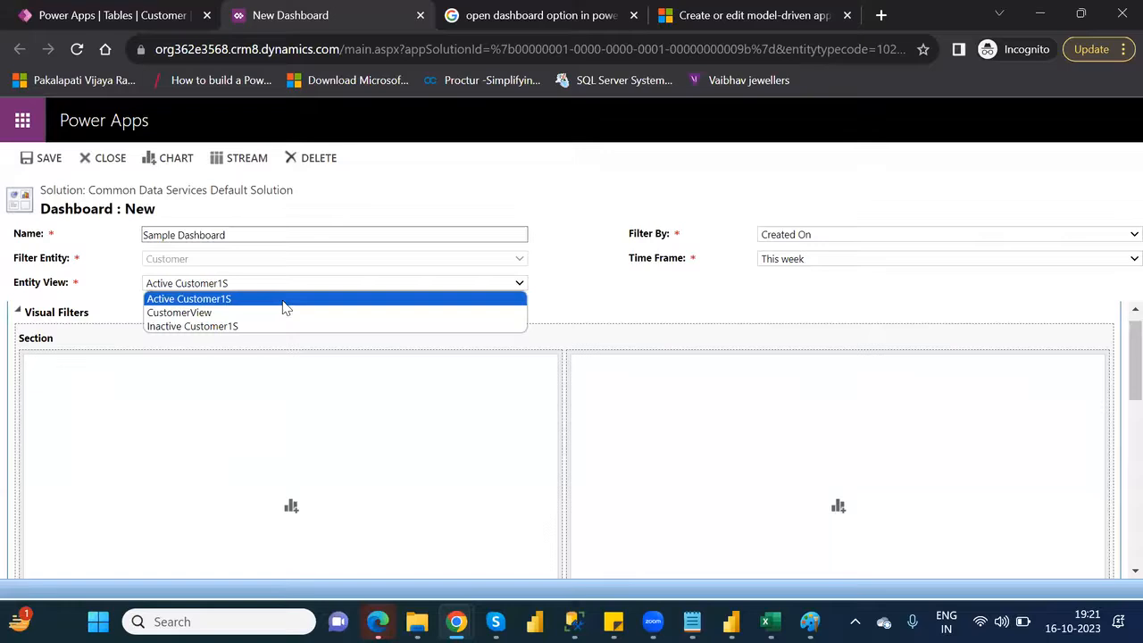
click(284, 307)
click(373, 382)
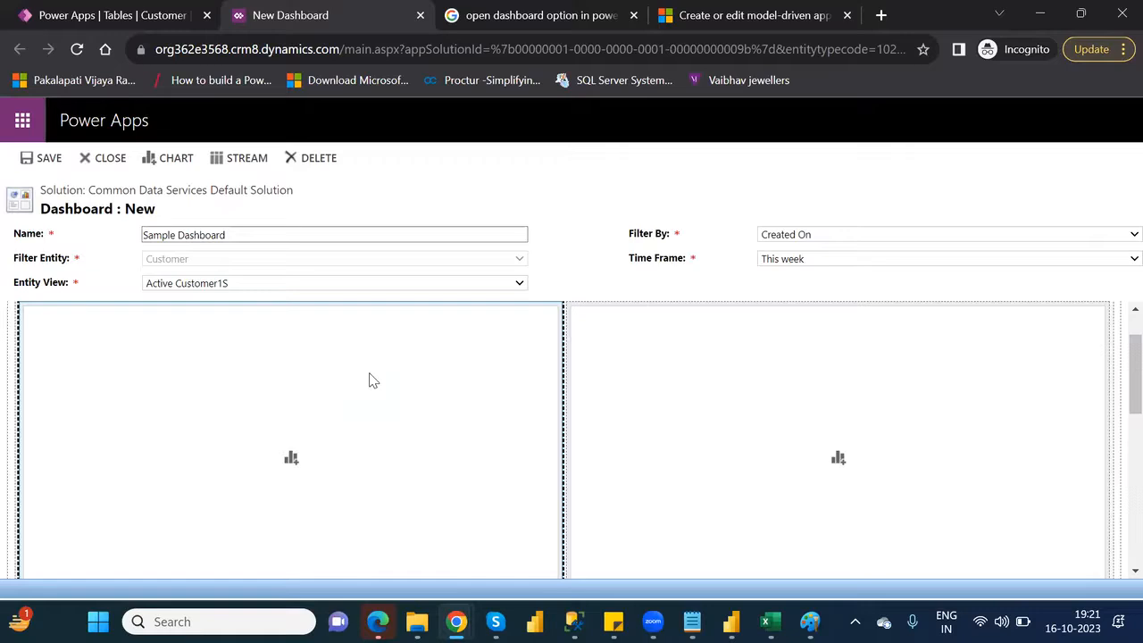
Add the Top 7: VIPLevel by Location system chart to the first column of the dashboard
click(291, 462)
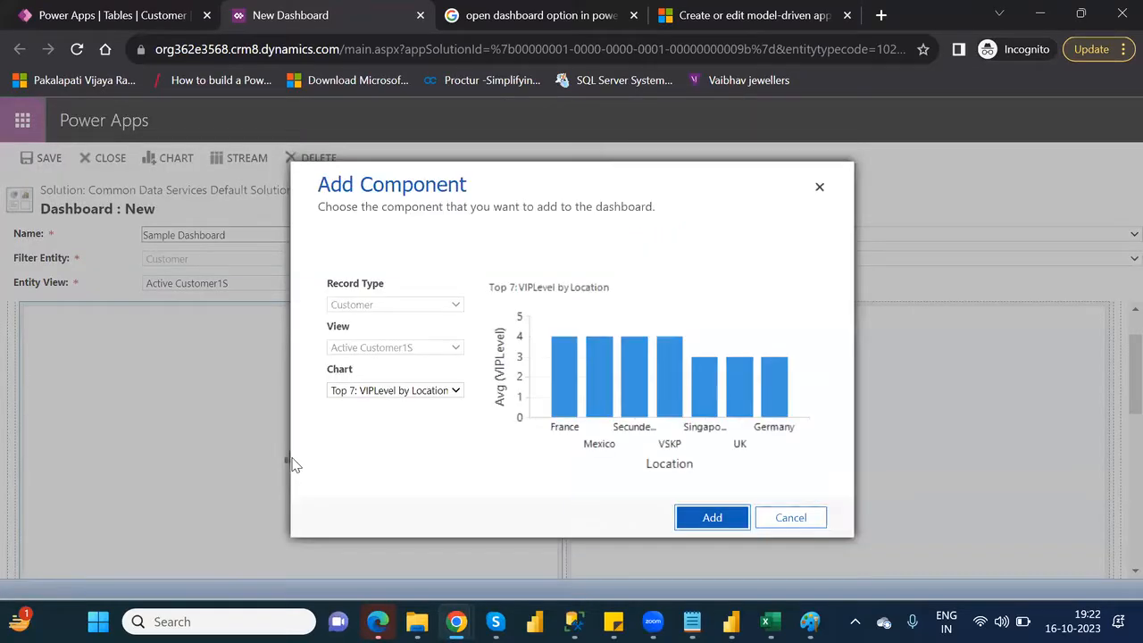
click(420, 395)
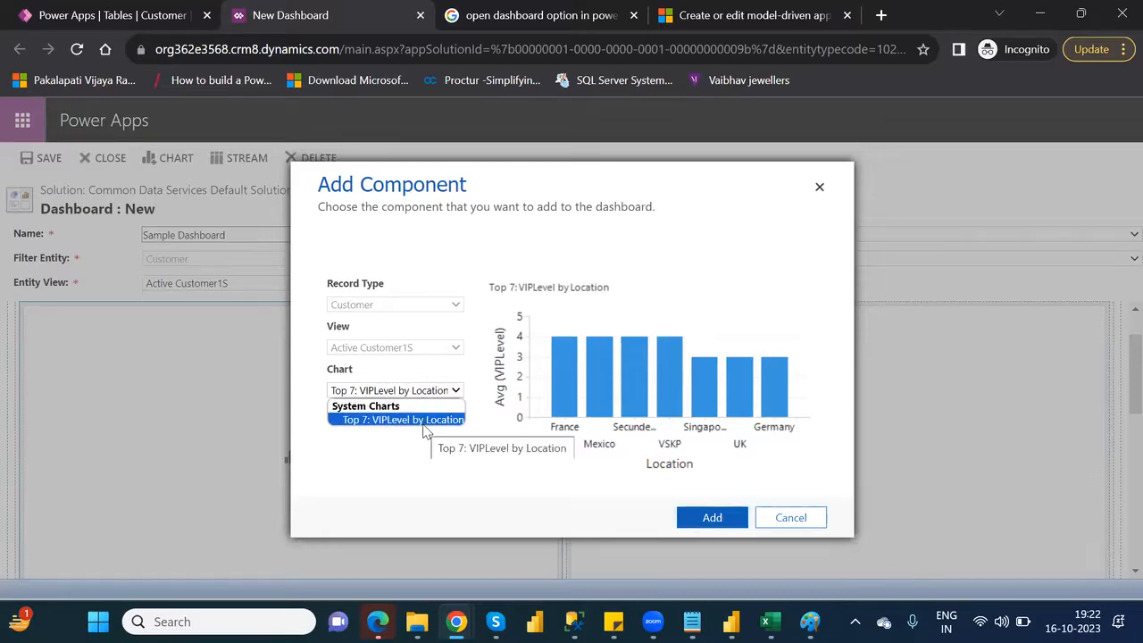
click(423, 420)
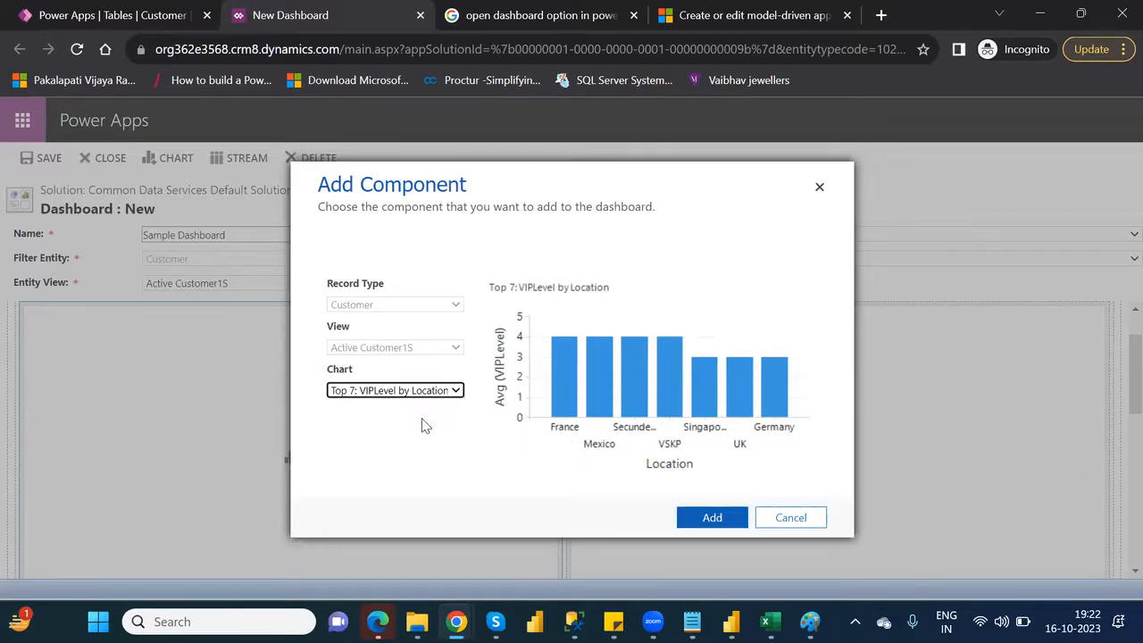
click(713, 519)
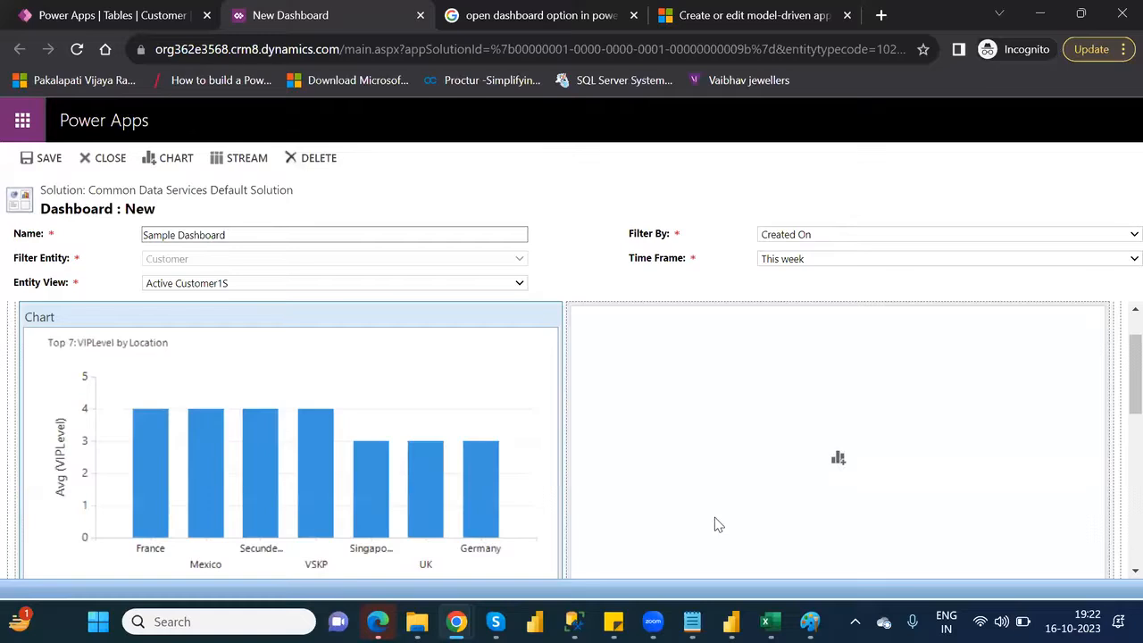
Switch the dashboard's entity view to CustomerView and check which charts are available for the second column, without adding one
click(696, 385)
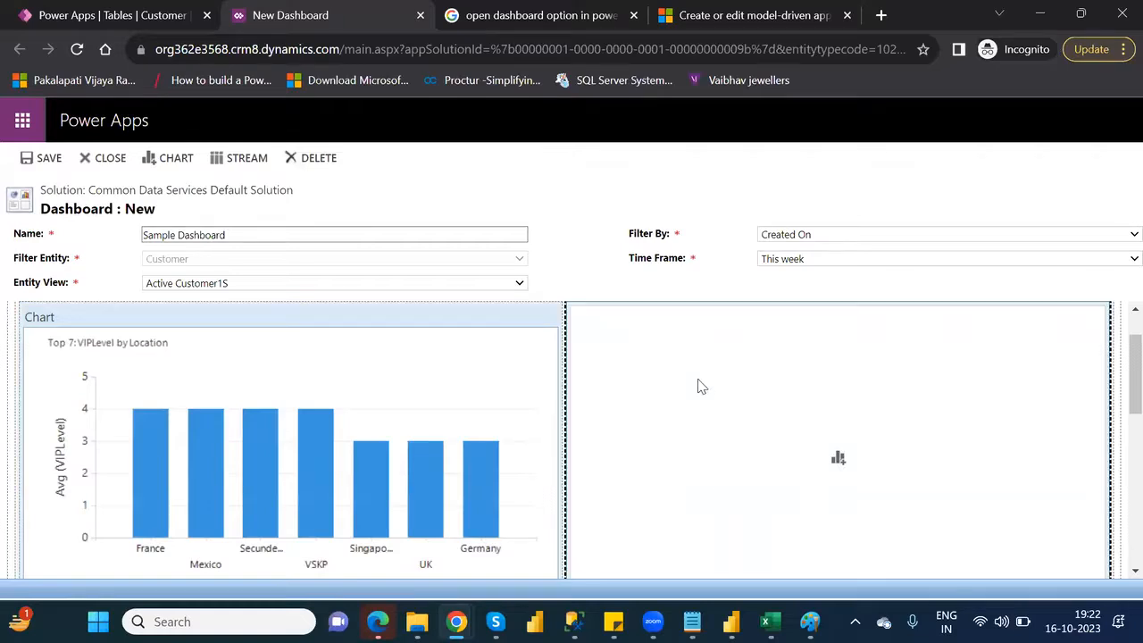
click(412, 284)
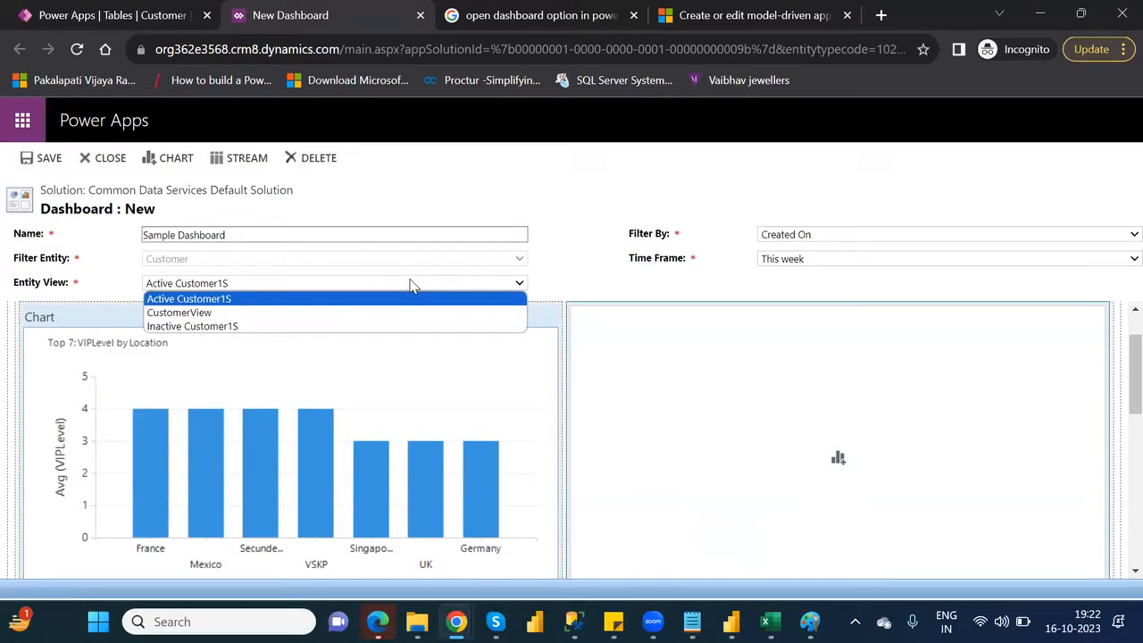
click(338, 312)
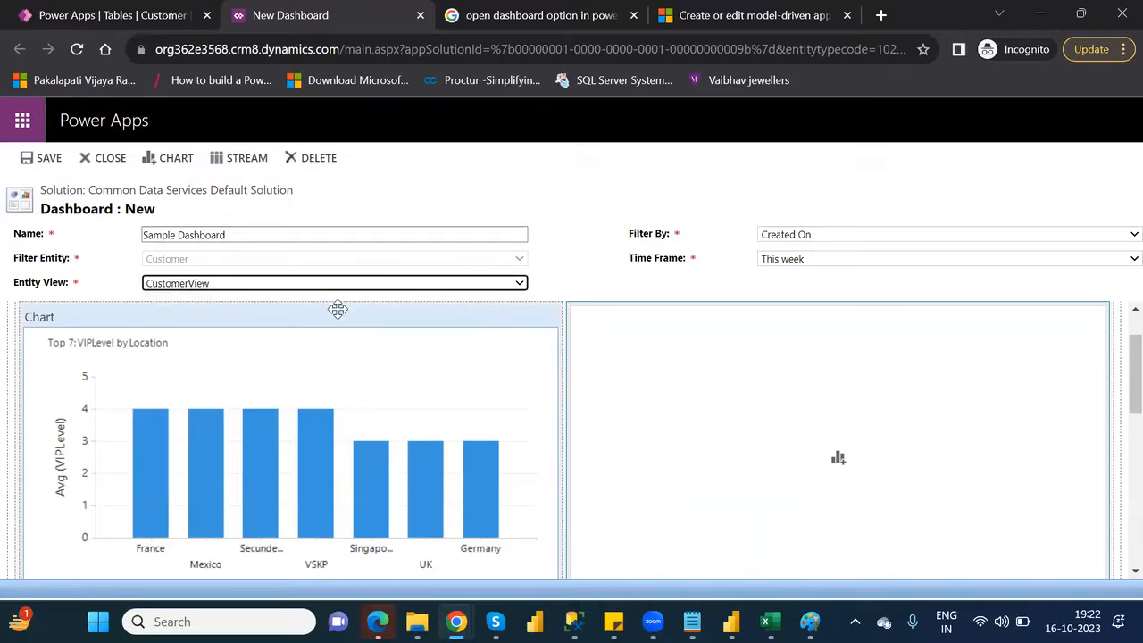
click(731, 412)
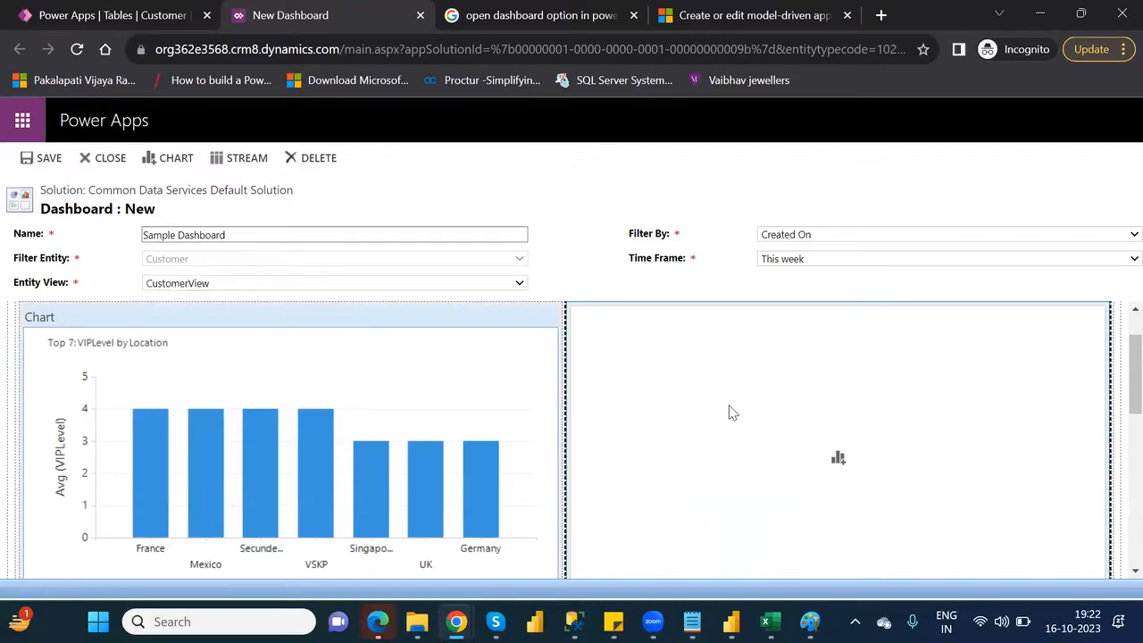
click(838, 460)
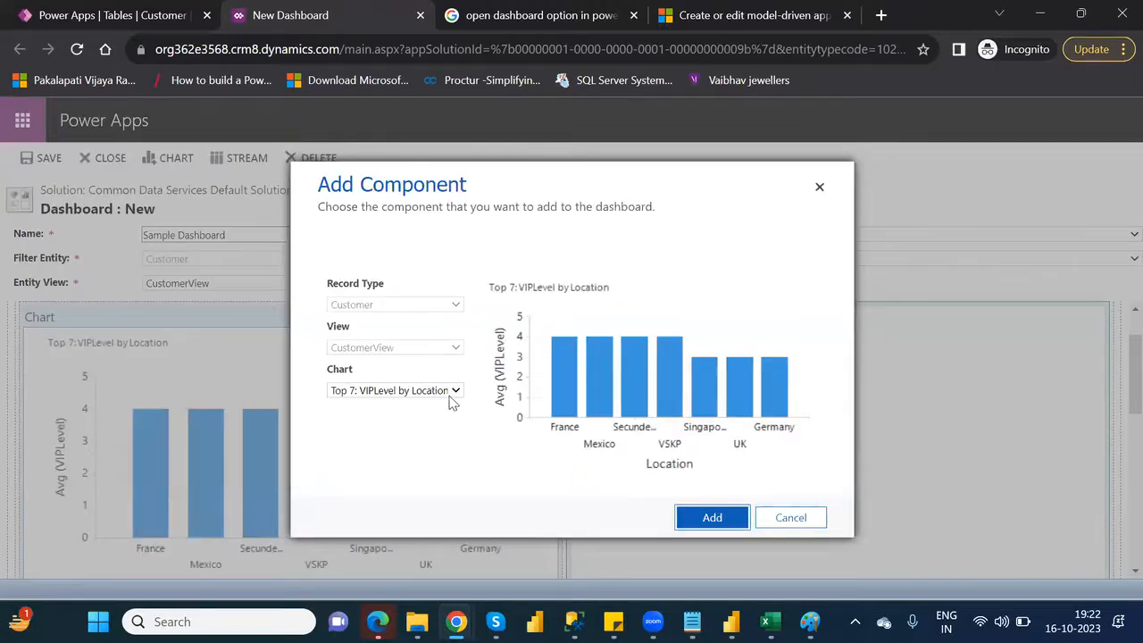
click(450, 393)
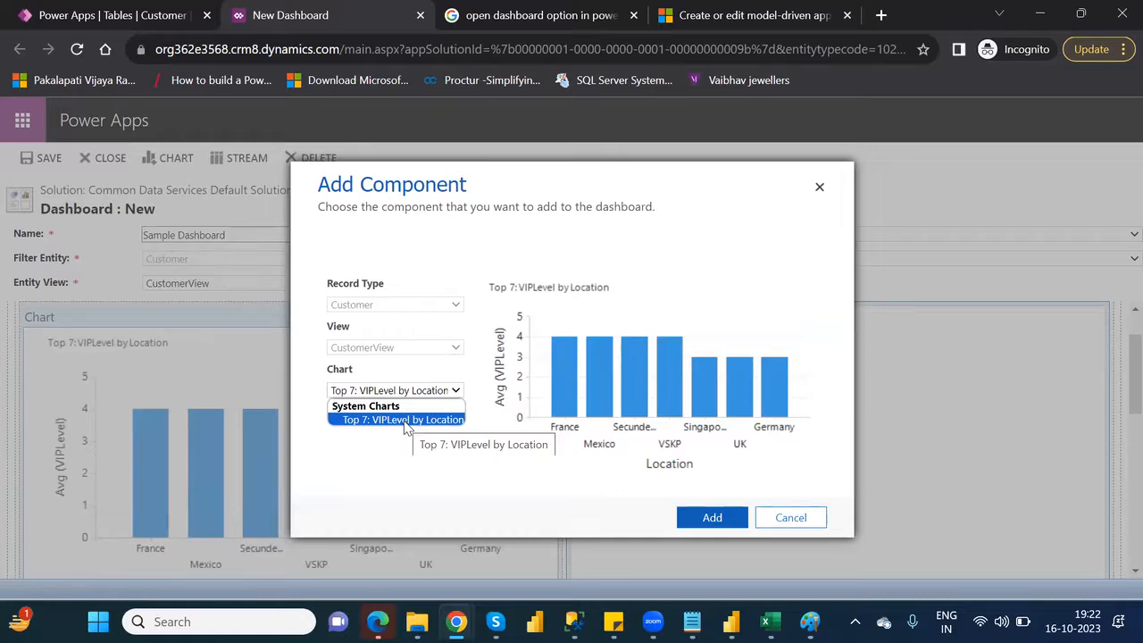
click(790, 518)
click(790, 518)
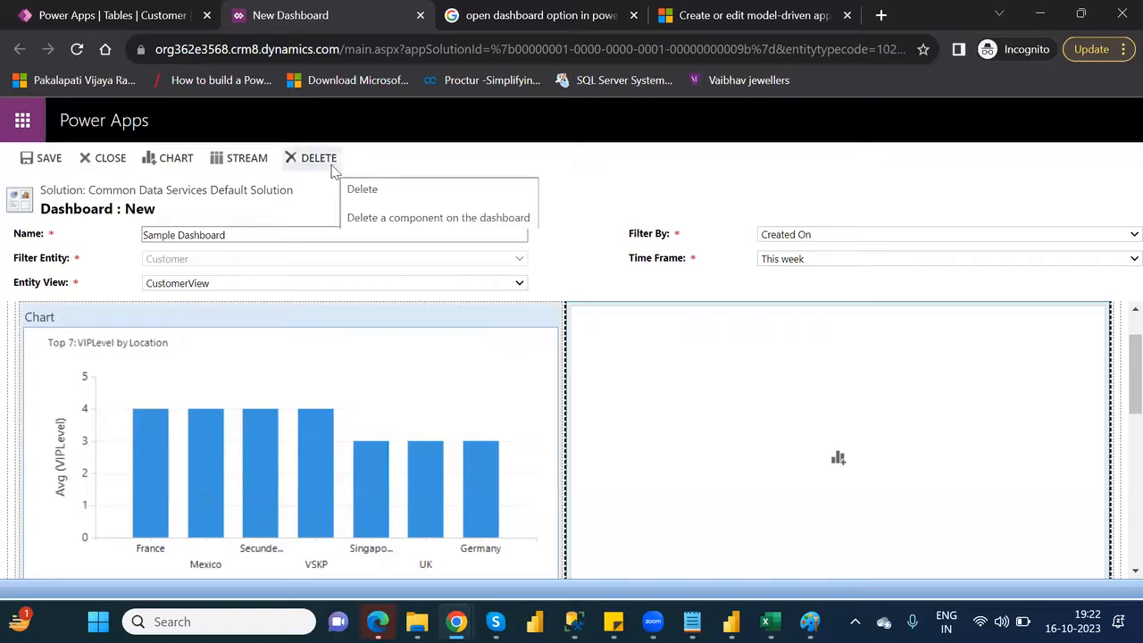
Close the new dashboard without saving it and return to the Customer table's dashboards list
click(116, 161)
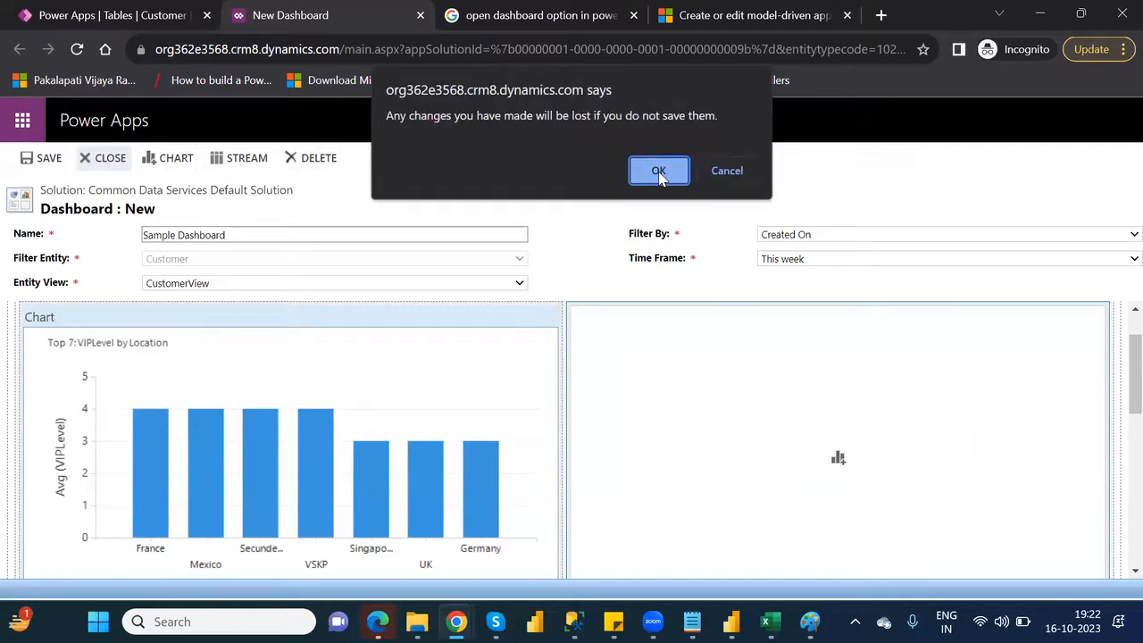
click(659, 173)
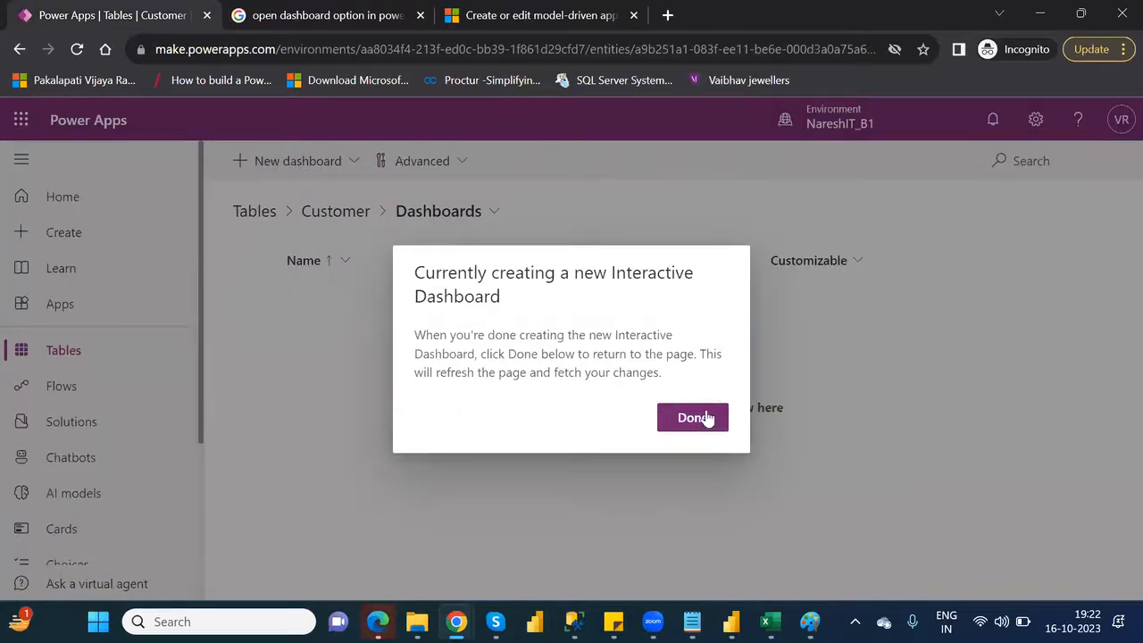
click(705, 424)
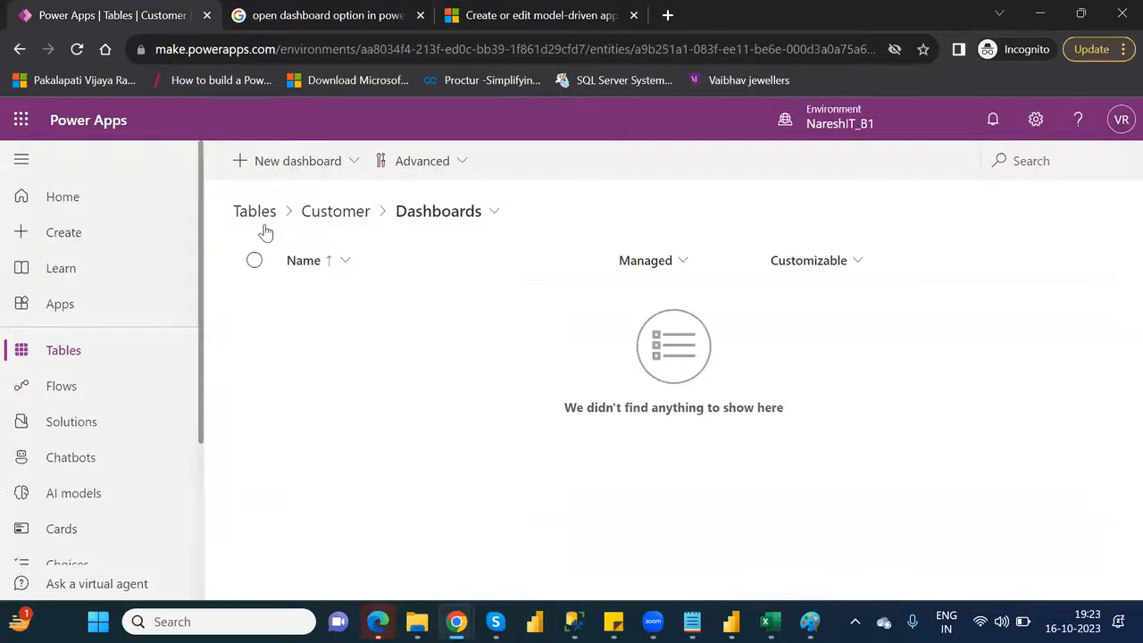
Open the Customer table's charts and start a new chart that uses CustomerView for its preview
click(317, 220)
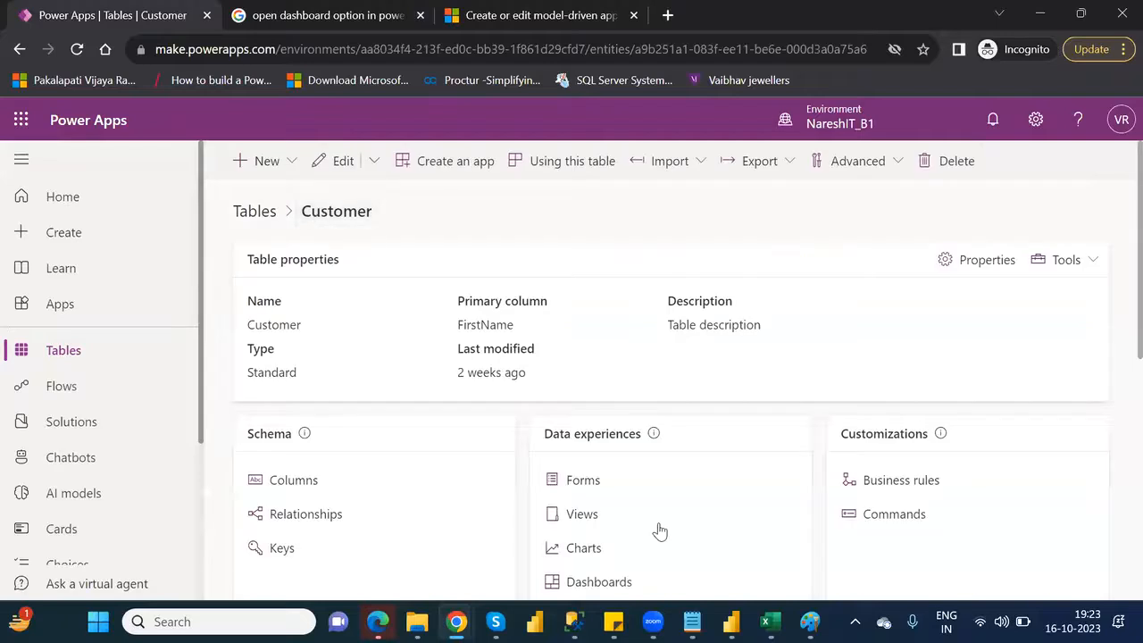
click(583, 549)
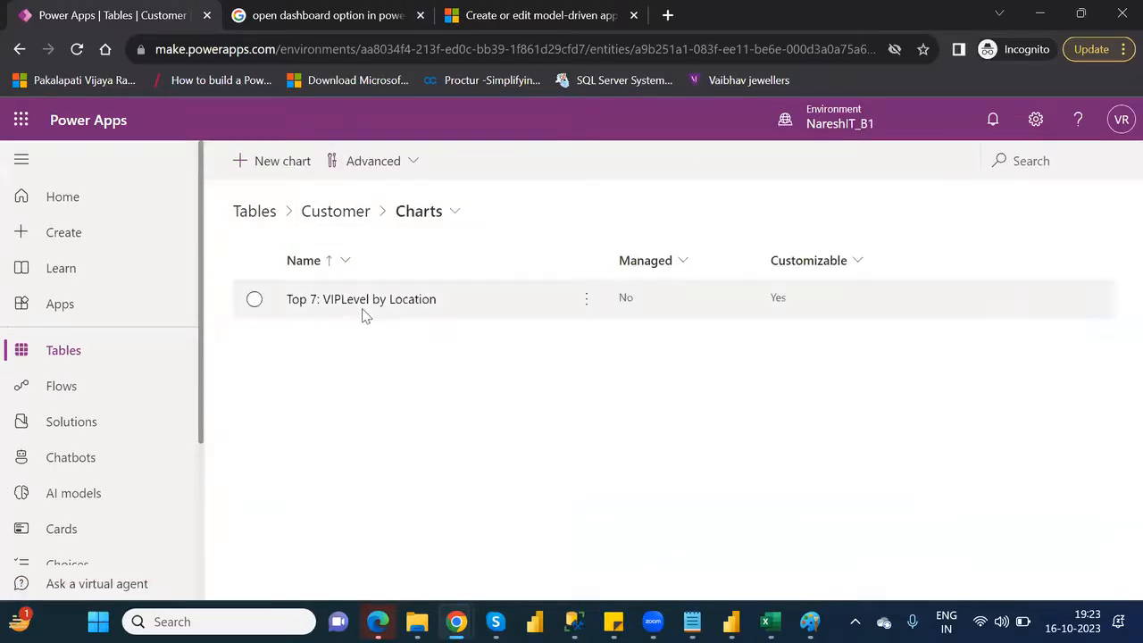
click(272, 163)
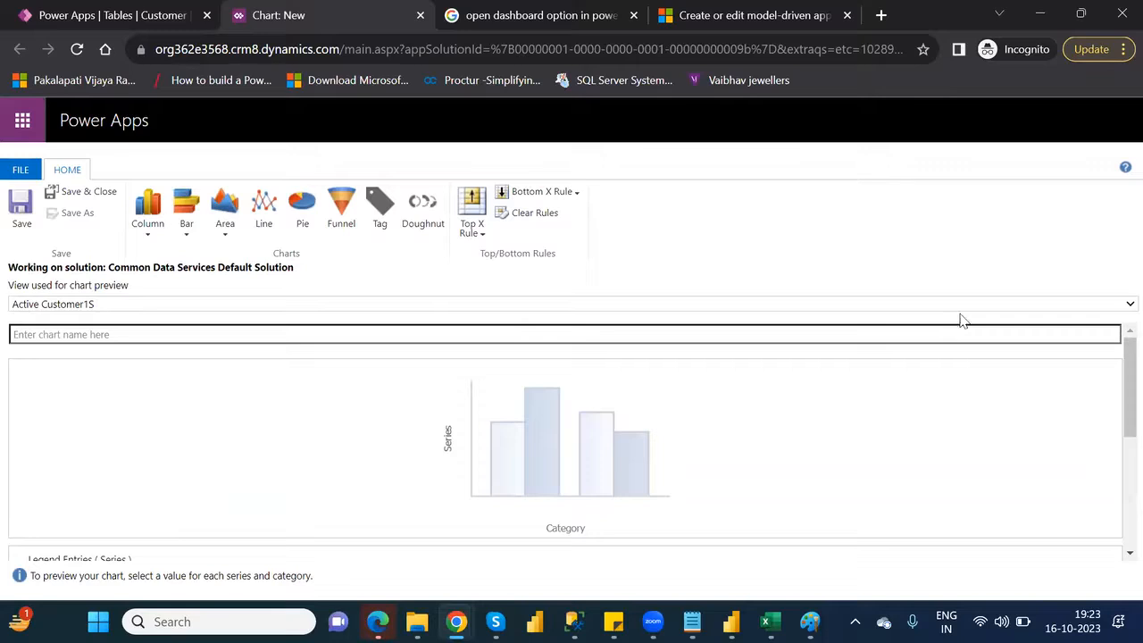
click(1119, 306)
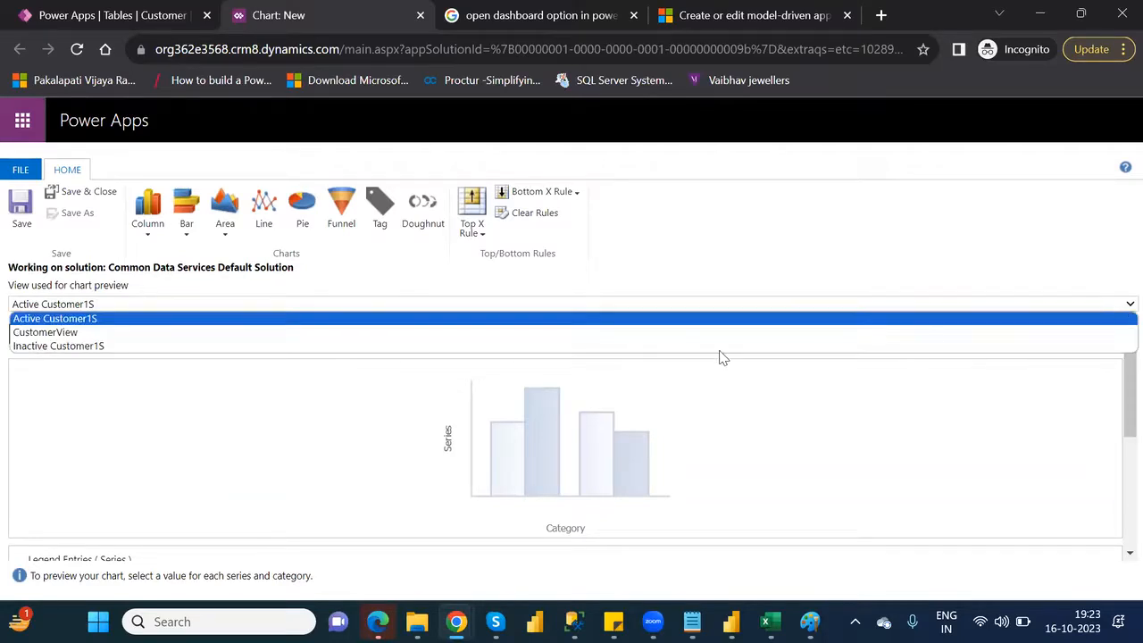
click(611, 340)
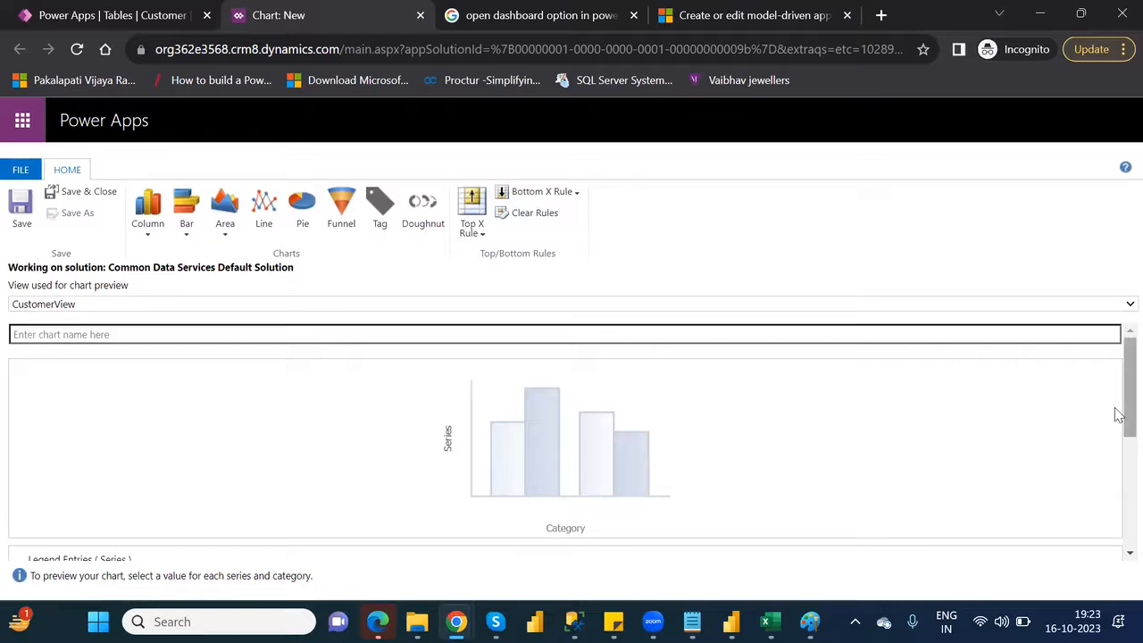
Plot the sum of VIPLevel by AgentName in the new chart, save and close it, and return to the charts list
drag(1118, 410, 1119, 467)
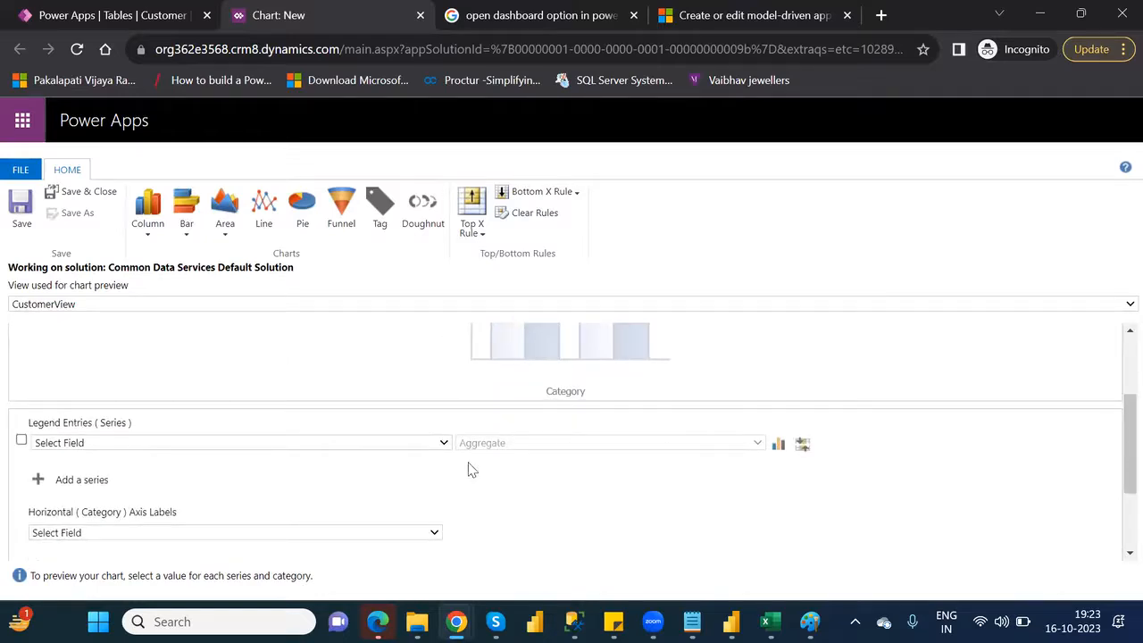
click(419, 445)
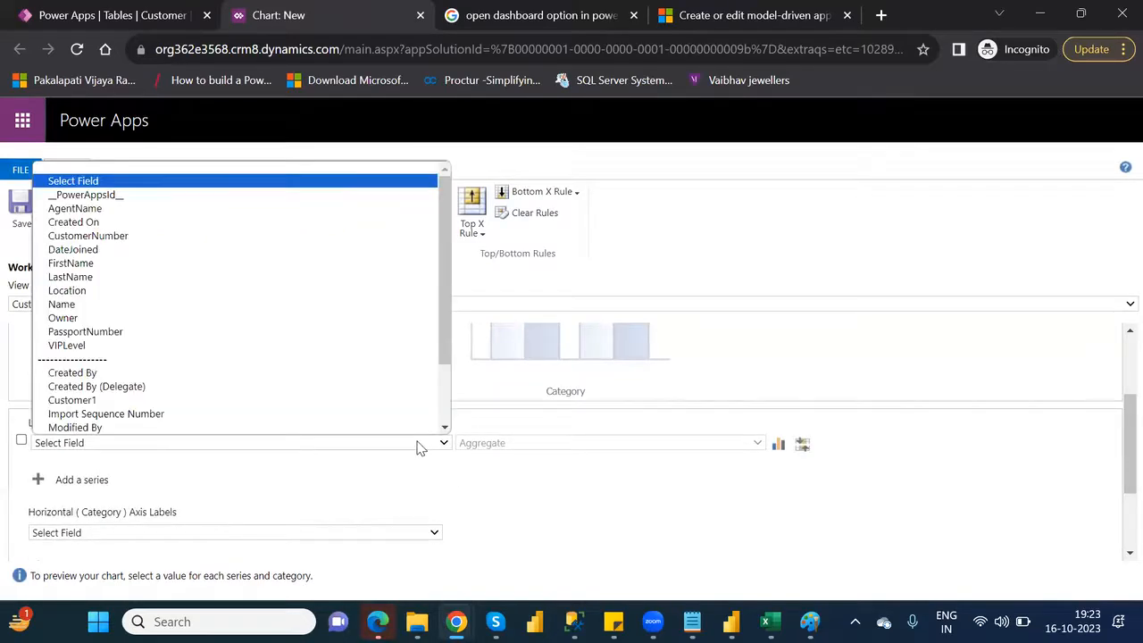
click(105, 333)
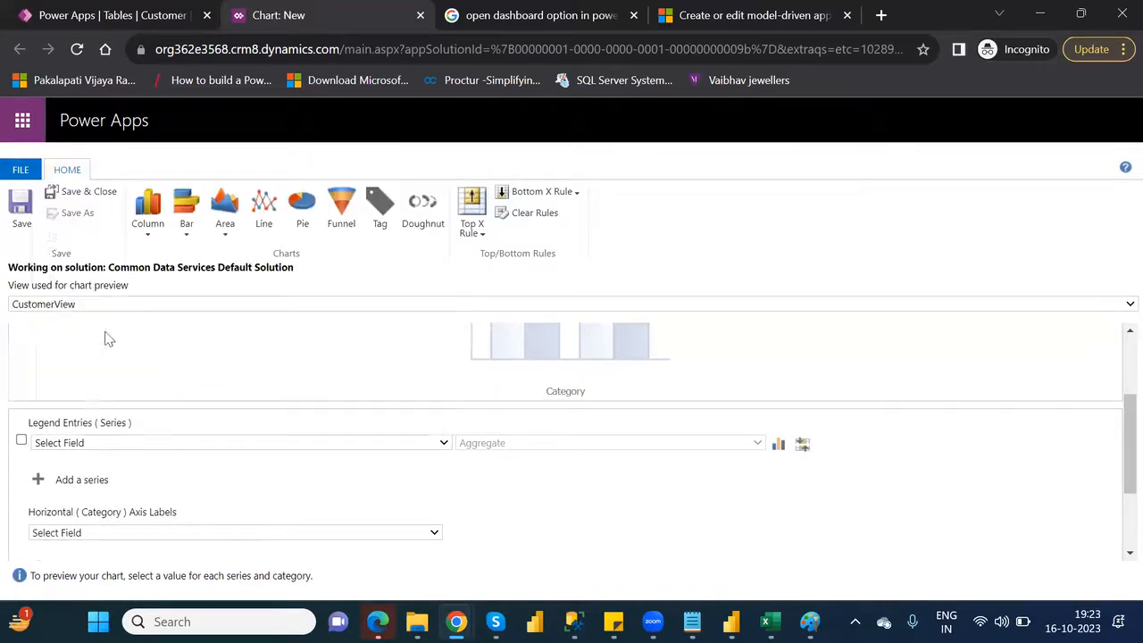
click(434, 533)
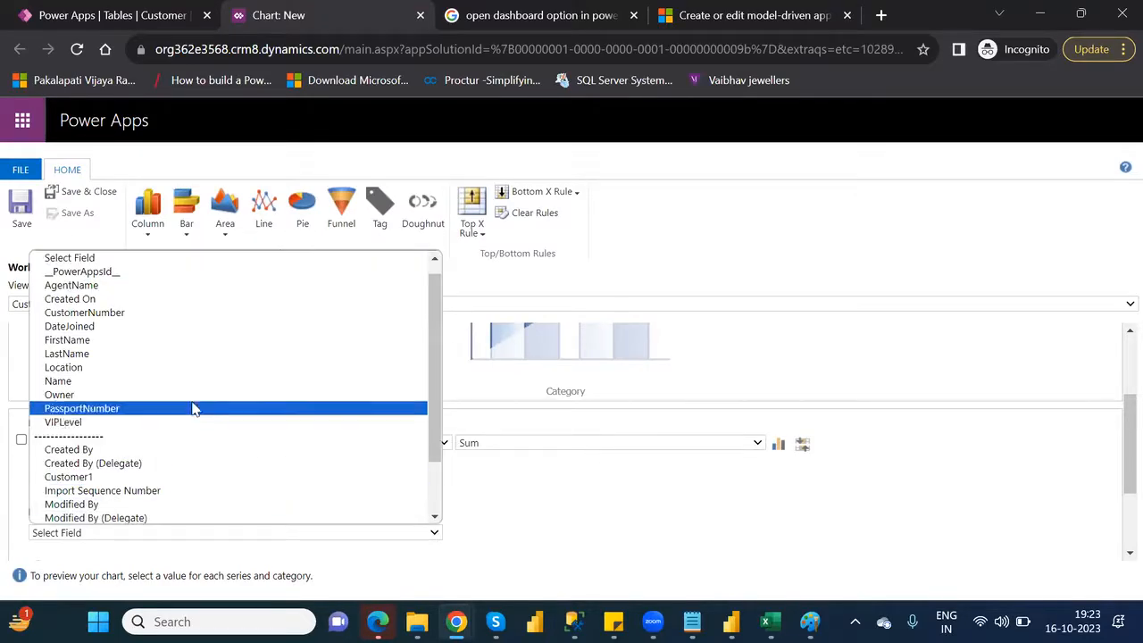
click(131, 285)
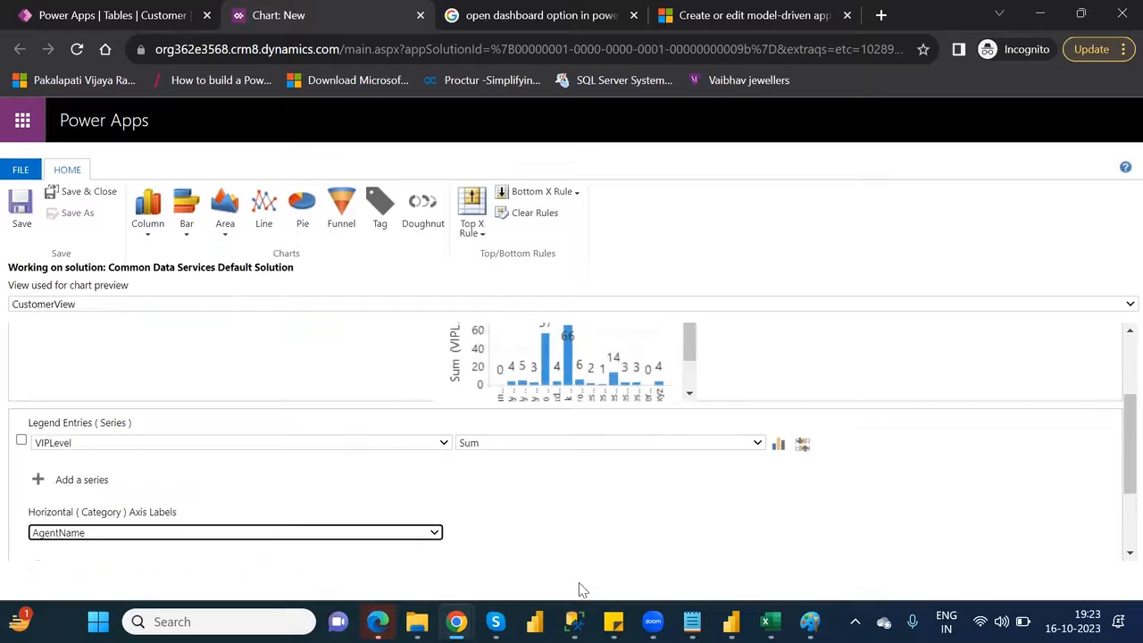
click(84, 191)
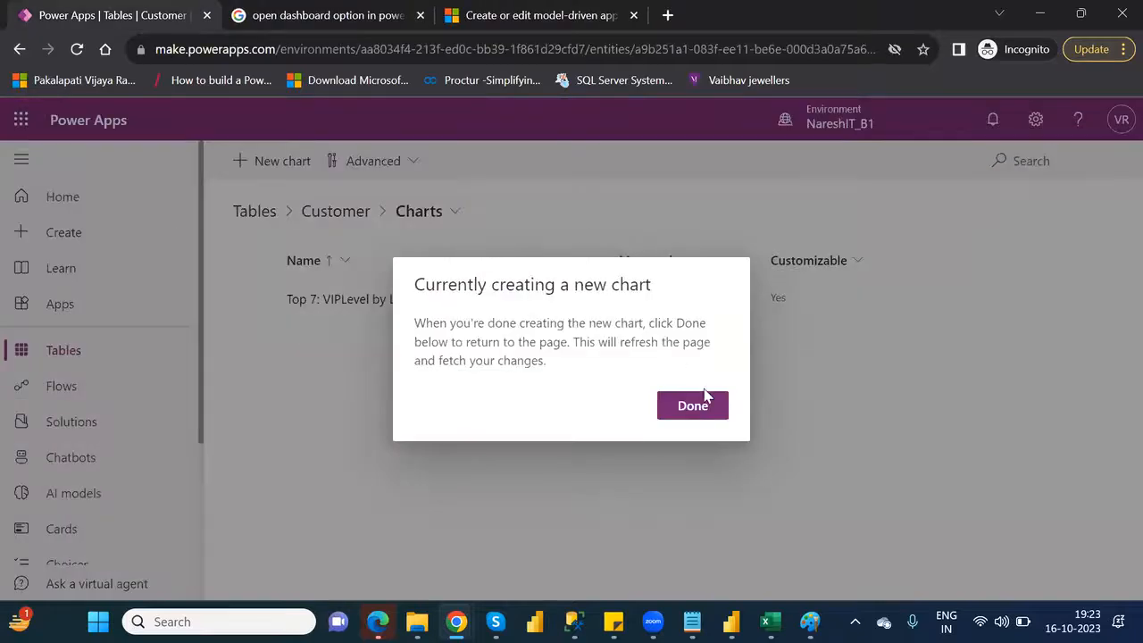
click(702, 411)
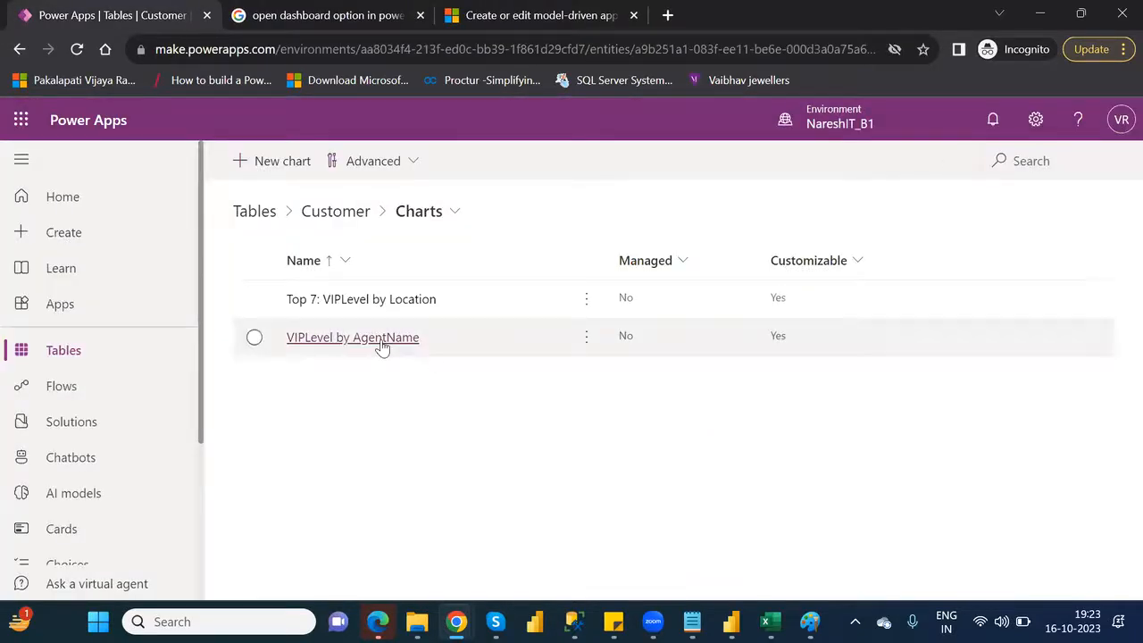
Limit the VIPLevel by AgentName chart to the top 4 items, save and close it, and finish the editing session
click(410, 338)
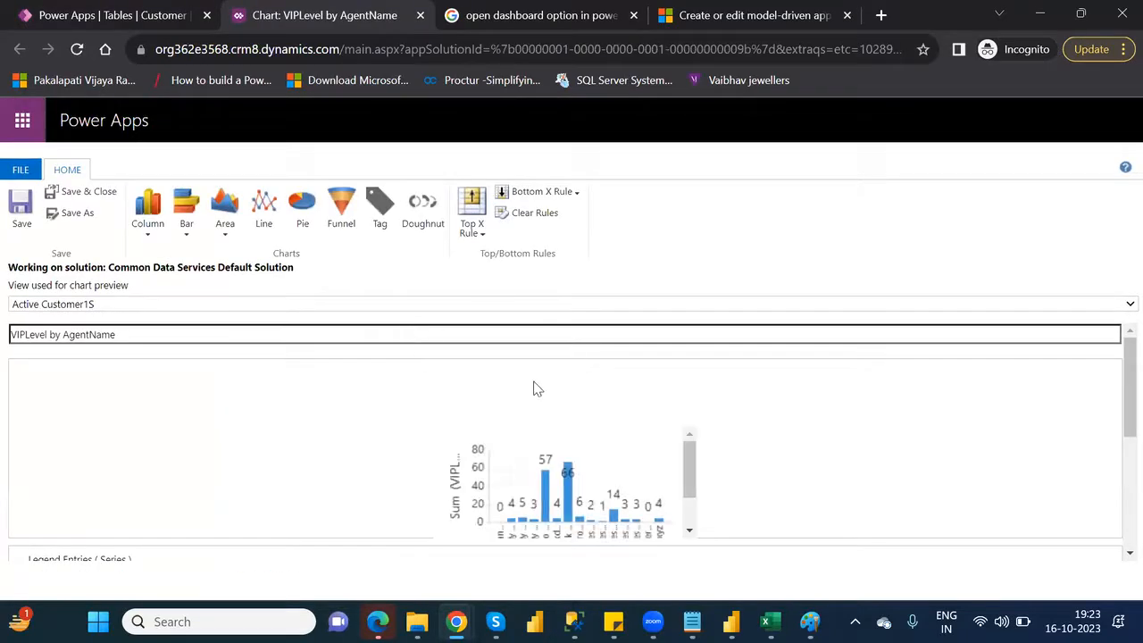
click(472, 225)
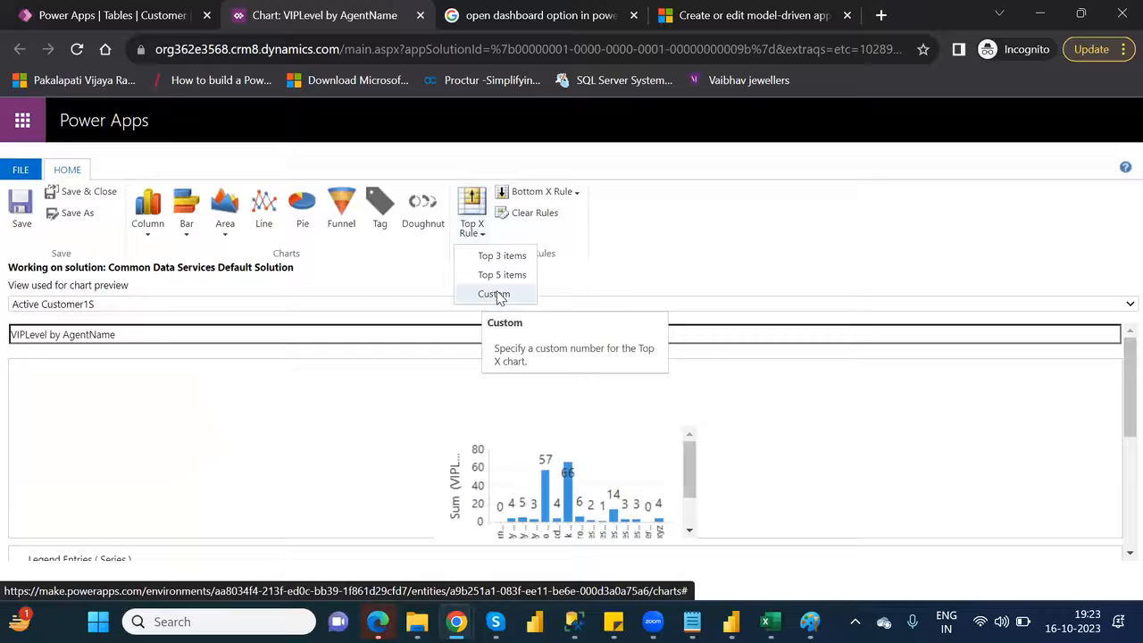
click(497, 295)
click(510, 374)
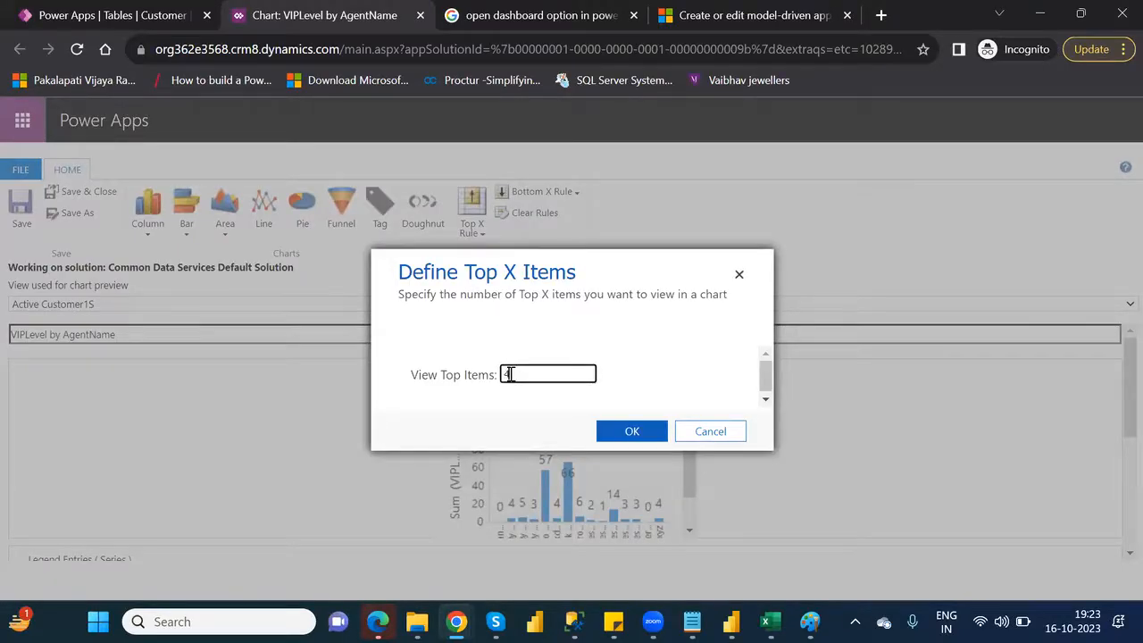
click(628, 433)
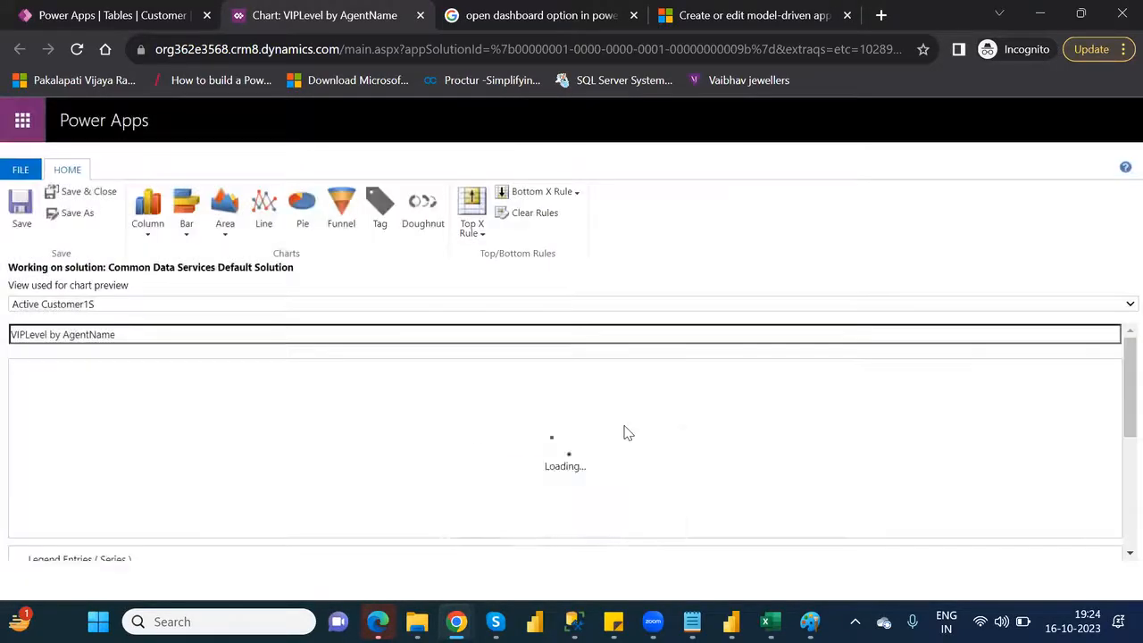
click(79, 194)
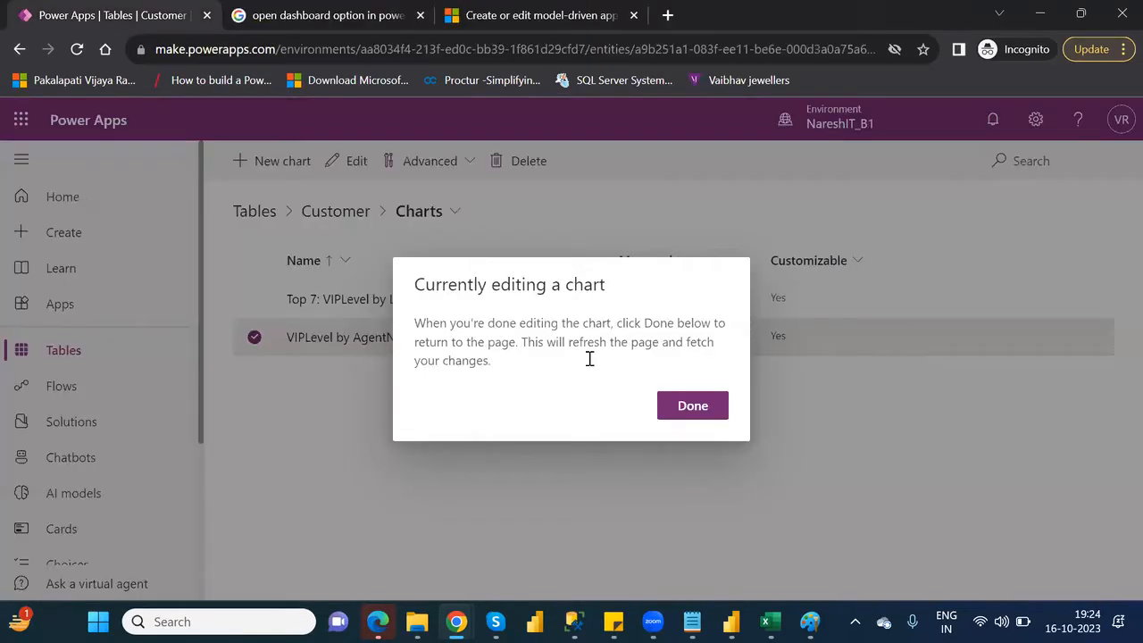
click(692, 408)
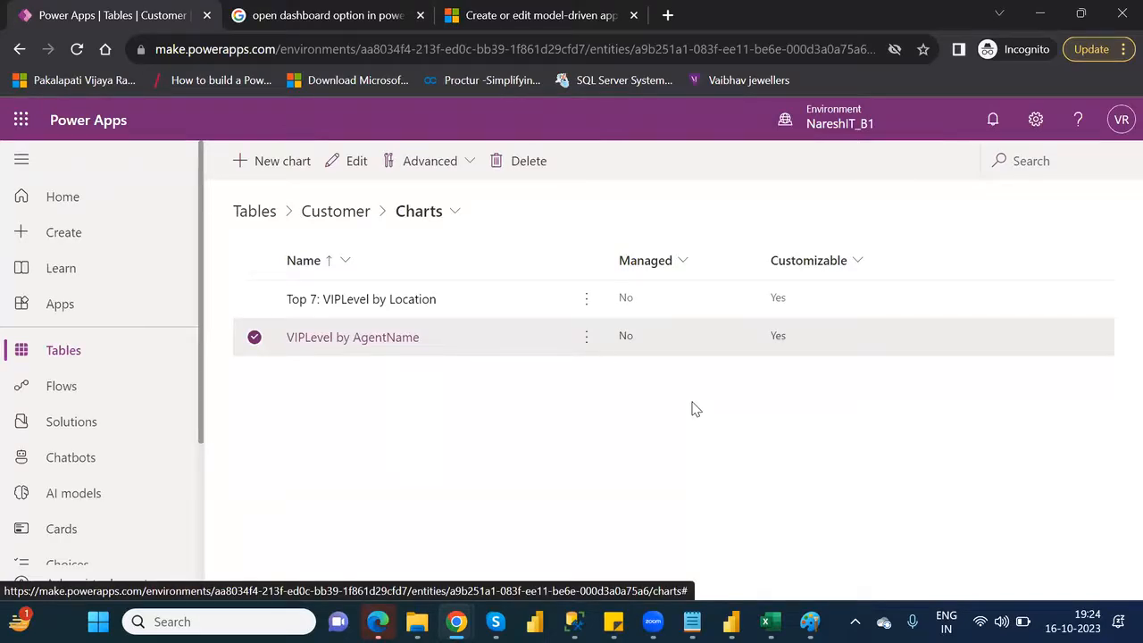
Refresh the charts list, open the VIPLevel by AgentName chart to check its preview, and close it without changes
click(77, 51)
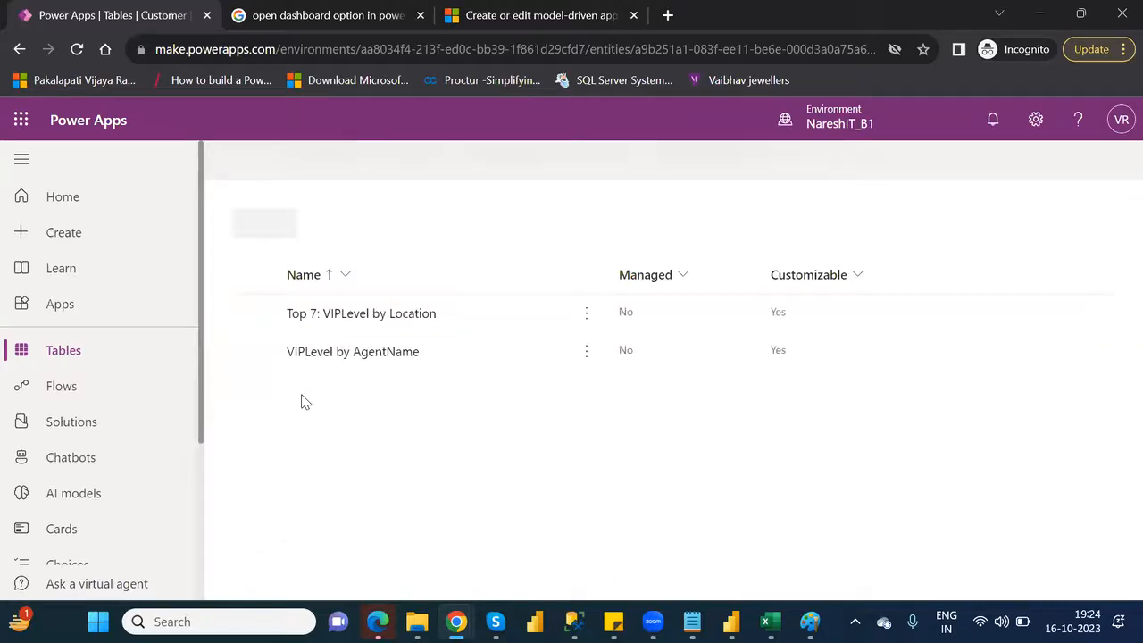
click(399, 338)
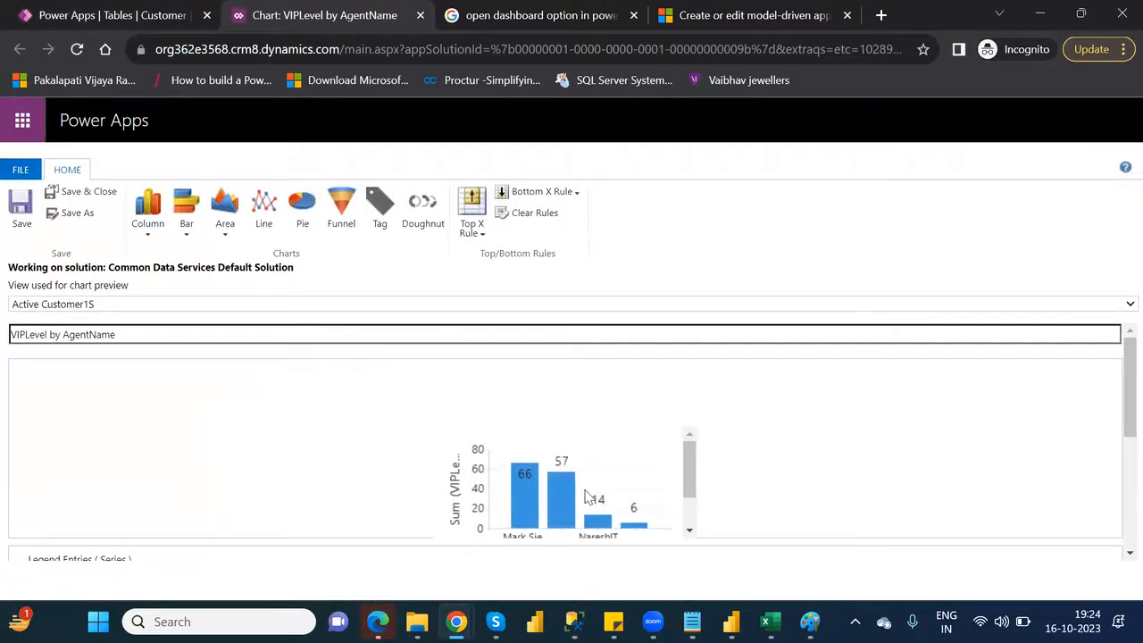
mouse_move(693, 466)
mouse_down()
mouse_move(700, 498)
mouse_move(700, 449)
mouse_up()
click(421, 16)
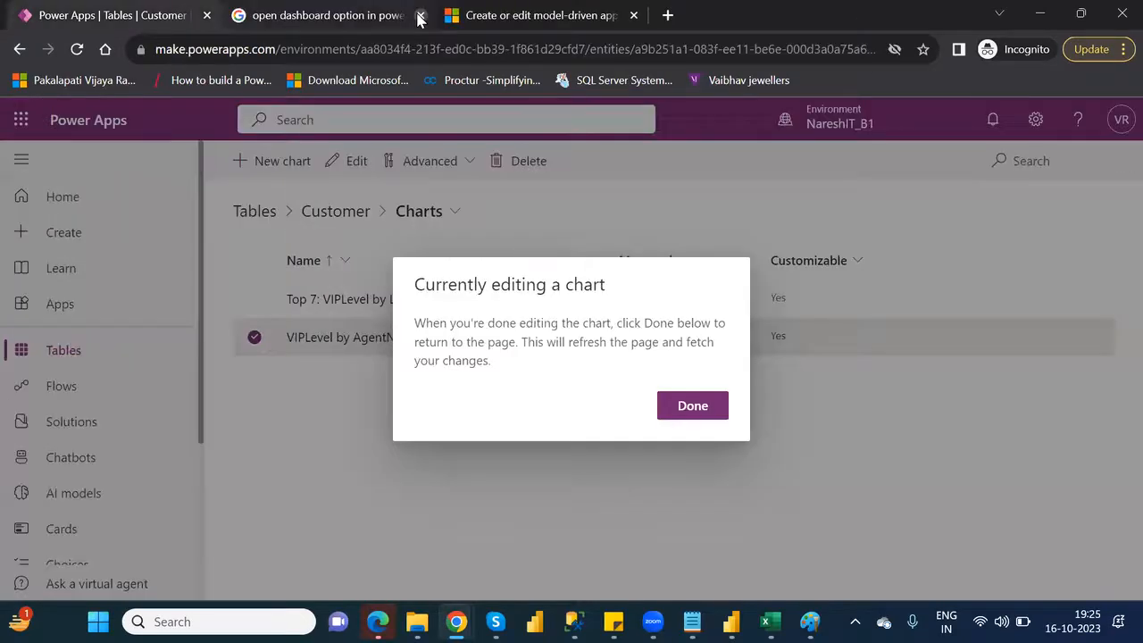
click(693, 407)
Rename the VIPLevel by AgentName chart as "Top 4 VIPLevel by AgentName", save and close it, and finish the editing session
click(587, 343)
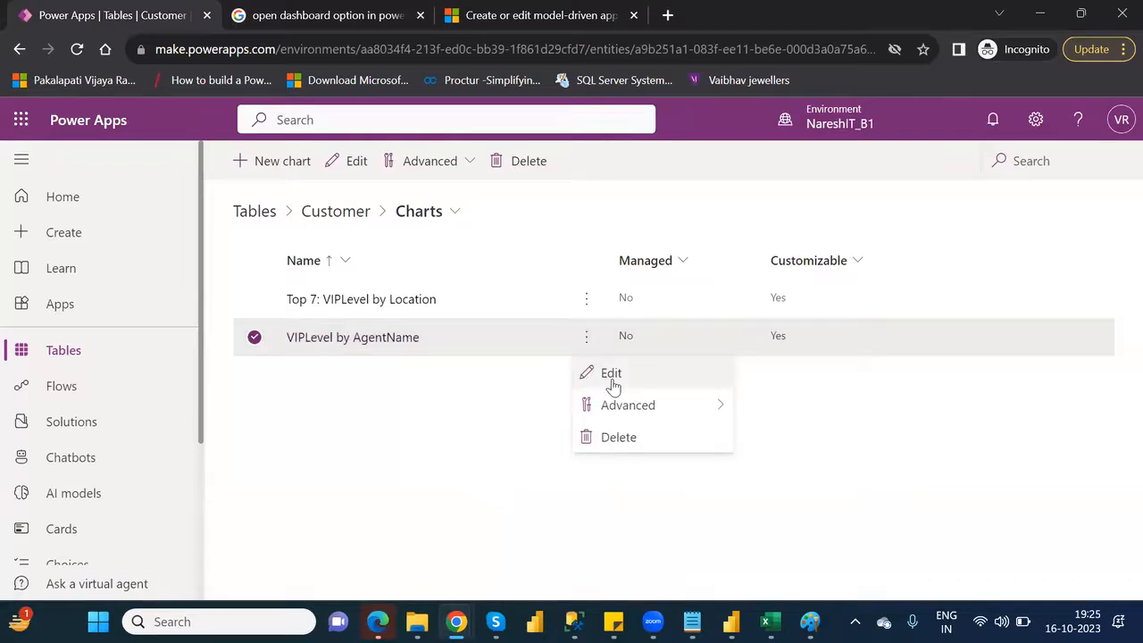
mouse_move(627, 412)
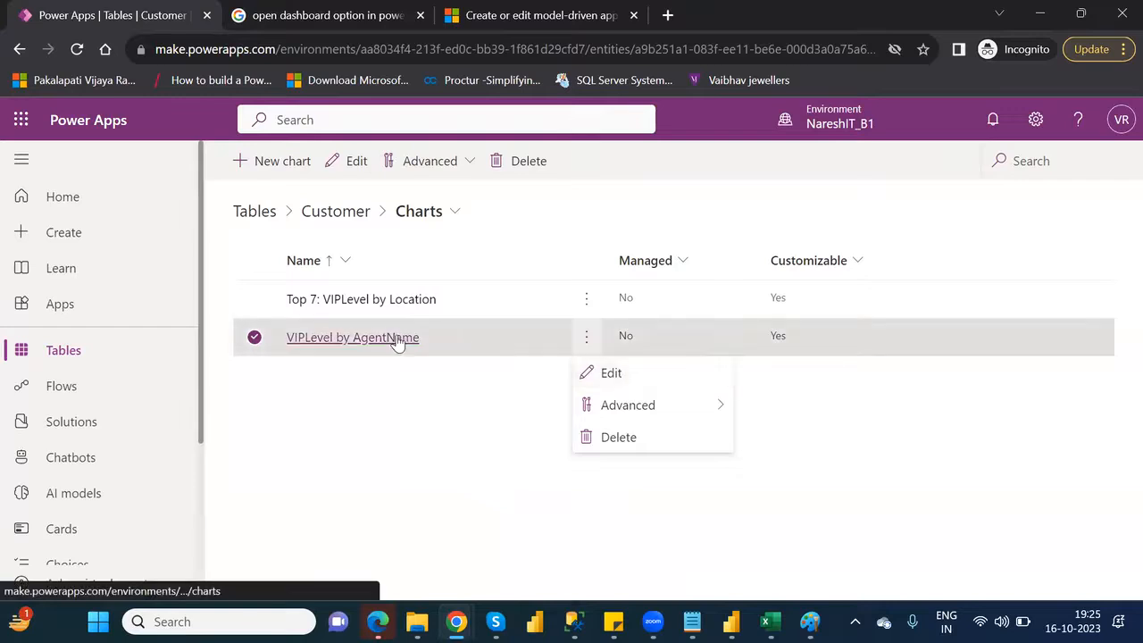
click(617, 375)
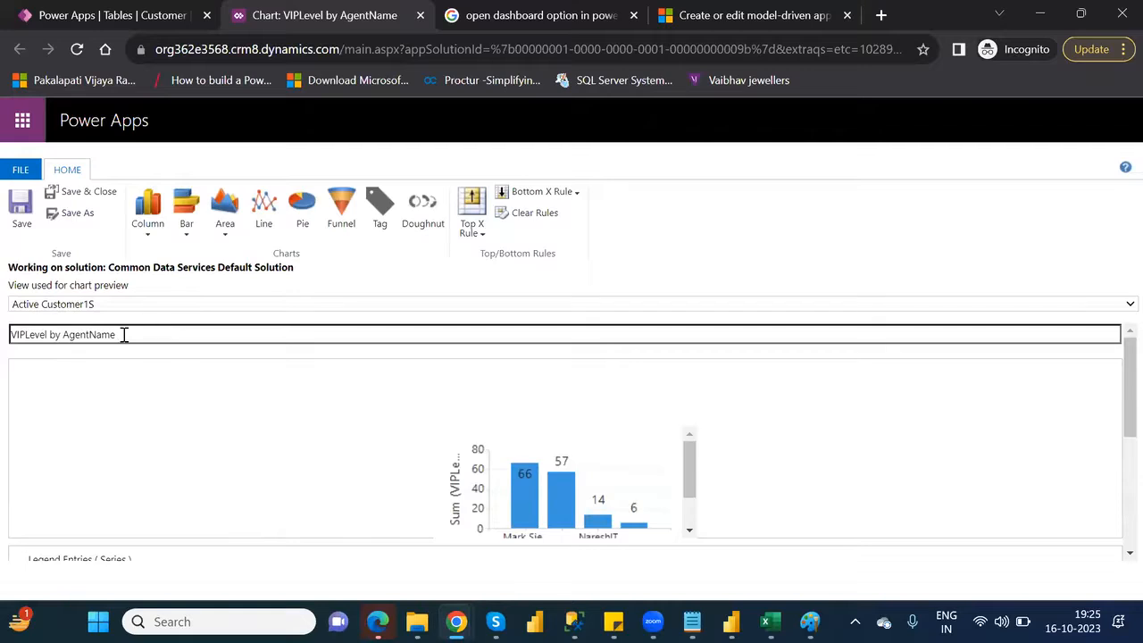
click(13, 336)
text(TOp)
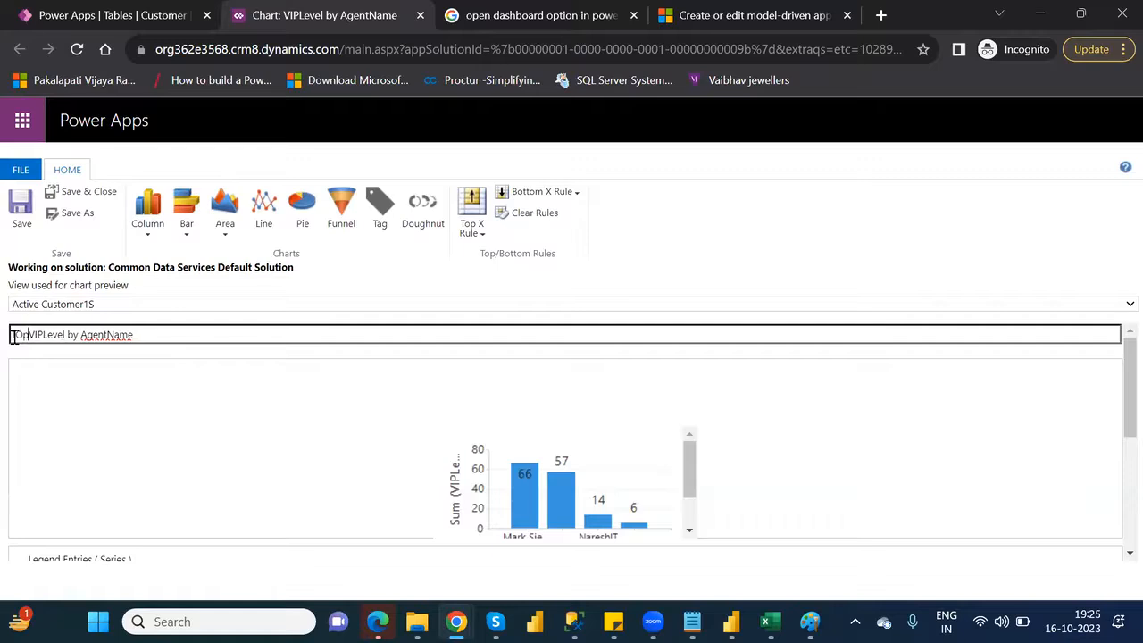
key(BackSpace)
key(BackSpace)
text(Top 4)
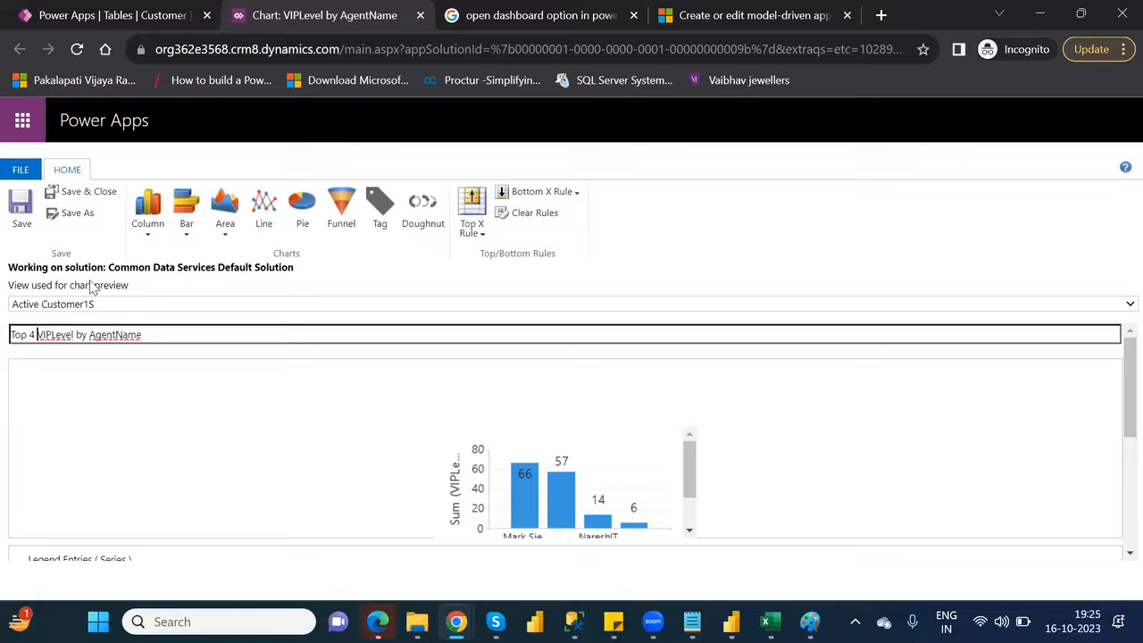
click(79, 197)
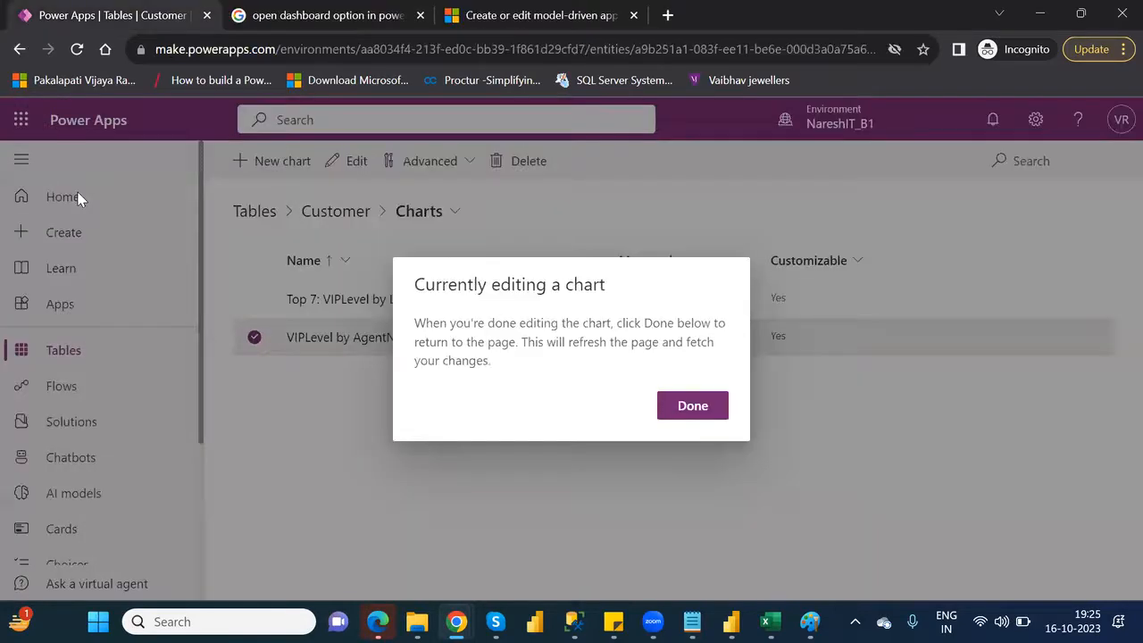
click(695, 405)
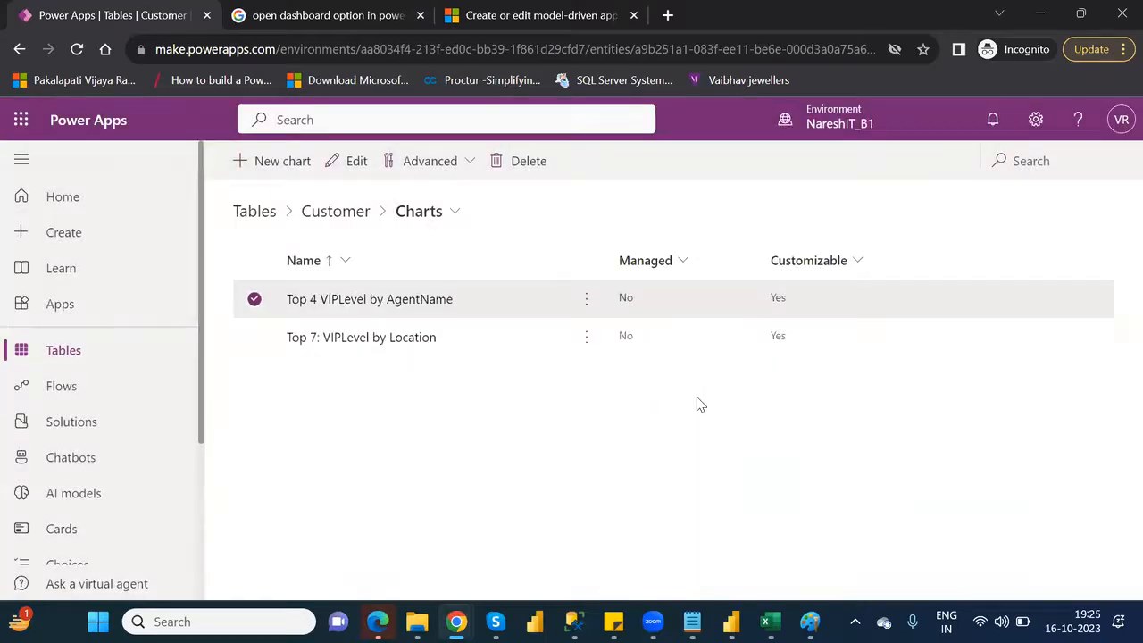
Add a colon to the chart's name so it reads "Top 4: VIPLevel by AgentName", save and close it, and finish editing
click(586, 303)
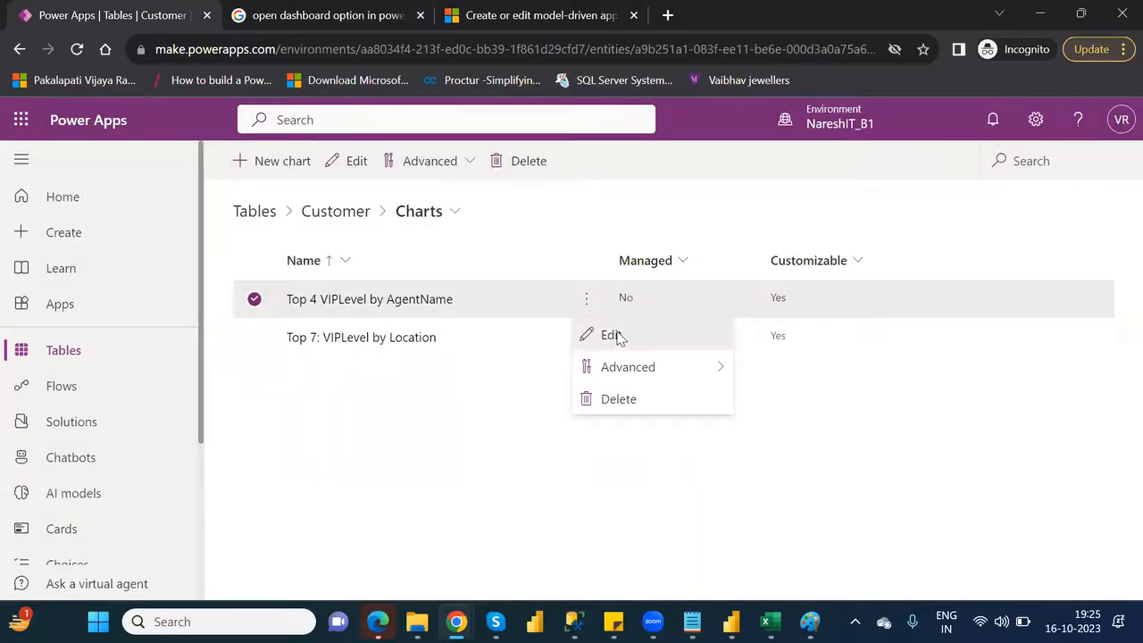
click(614, 335)
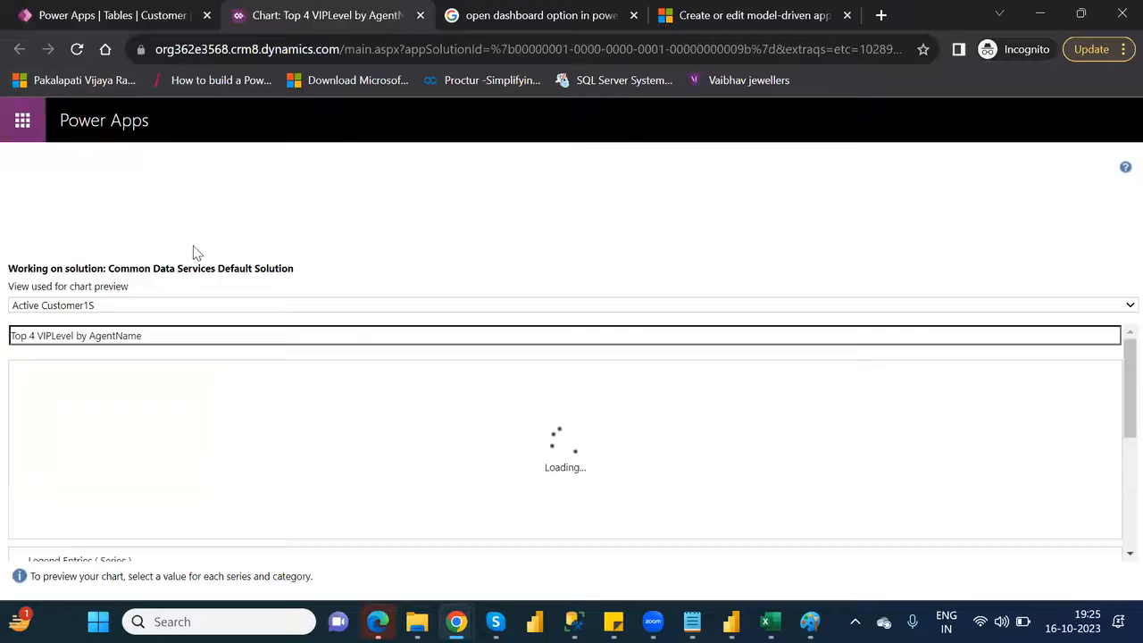
click(34, 336)
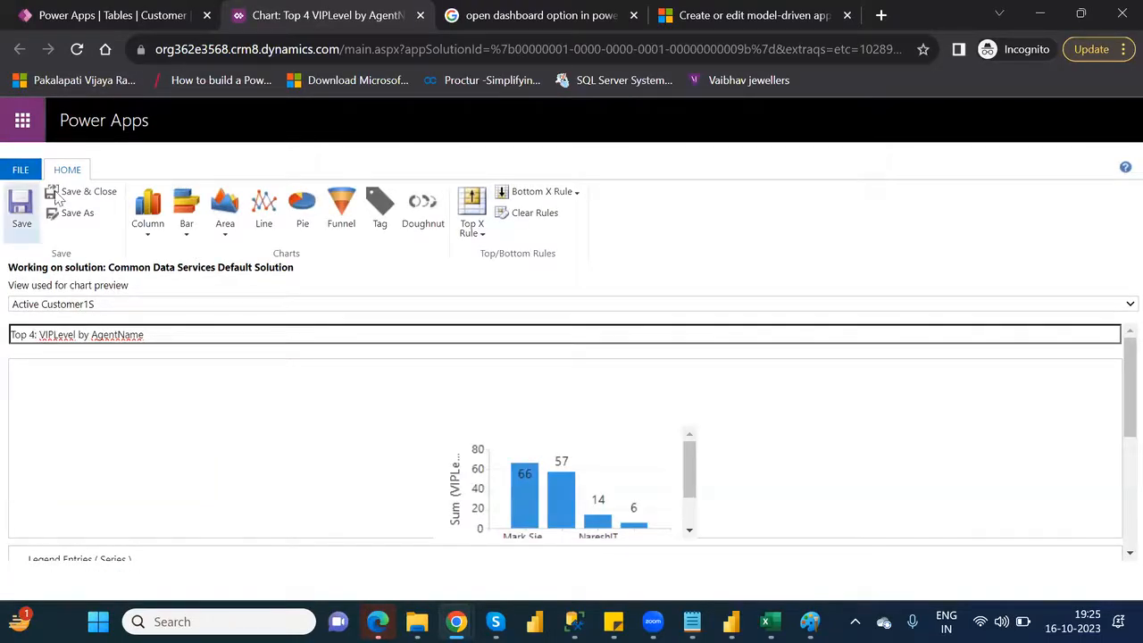
click(92, 195)
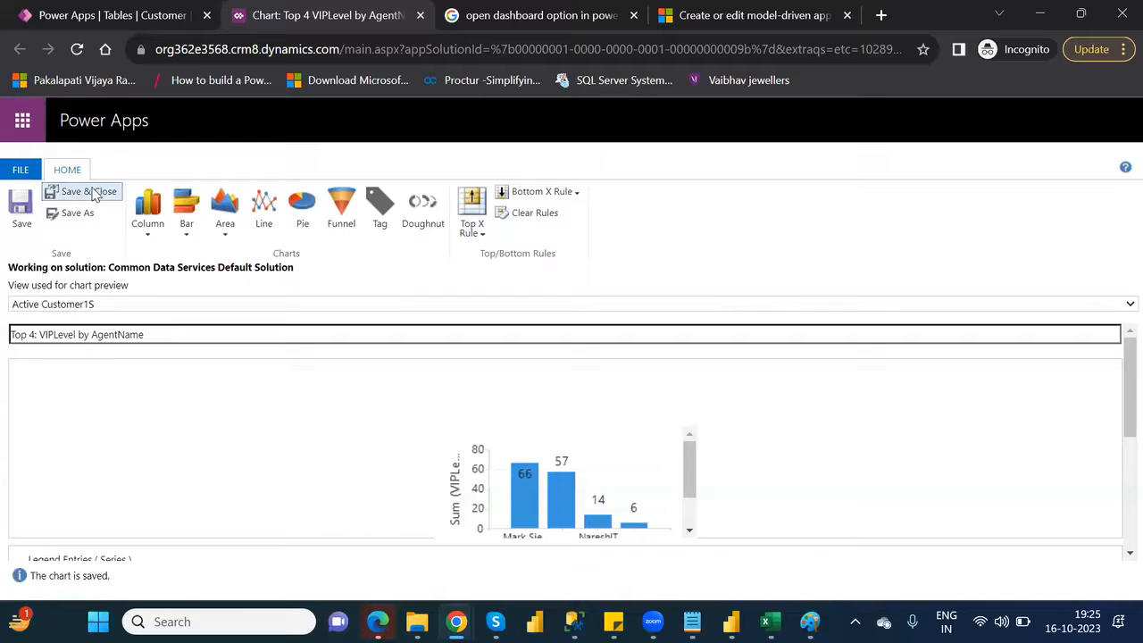
click(700, 410)
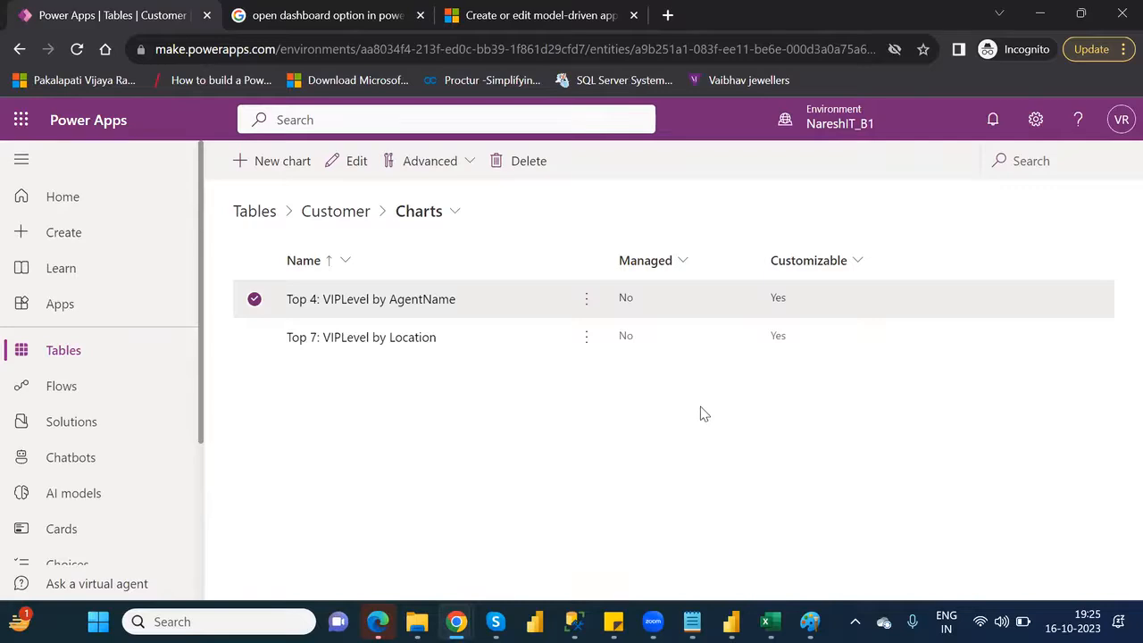
Open the Customer table's dashboards and start a new dashboard with the 2-Column overview layout
click(345, 215)
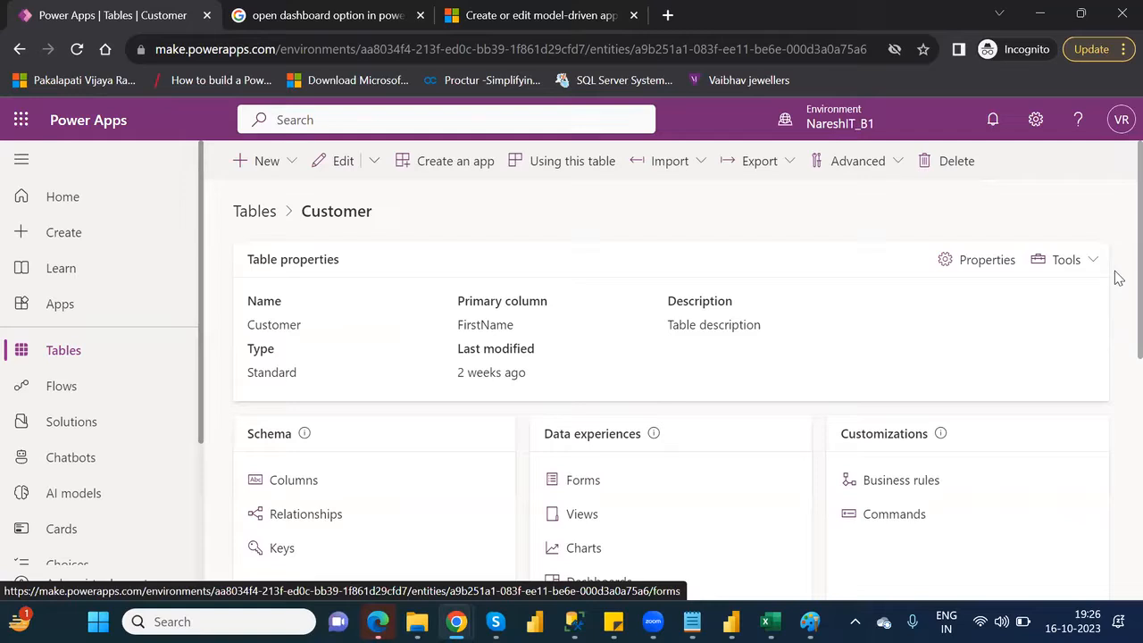
scroll(1115, 322, down, 2)
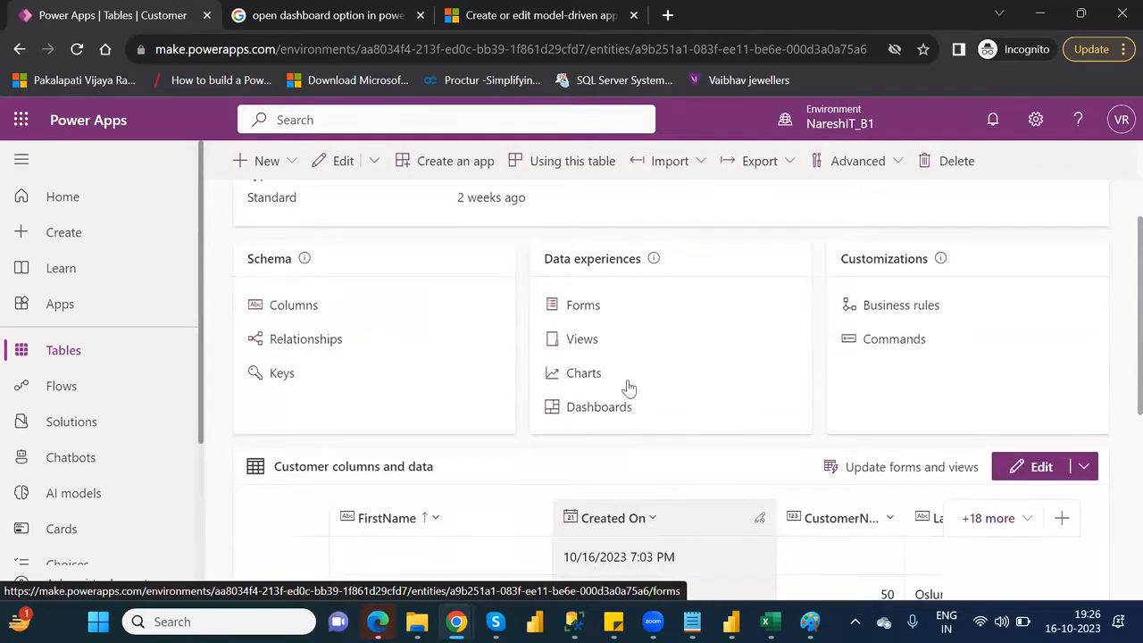
click(596, 409)
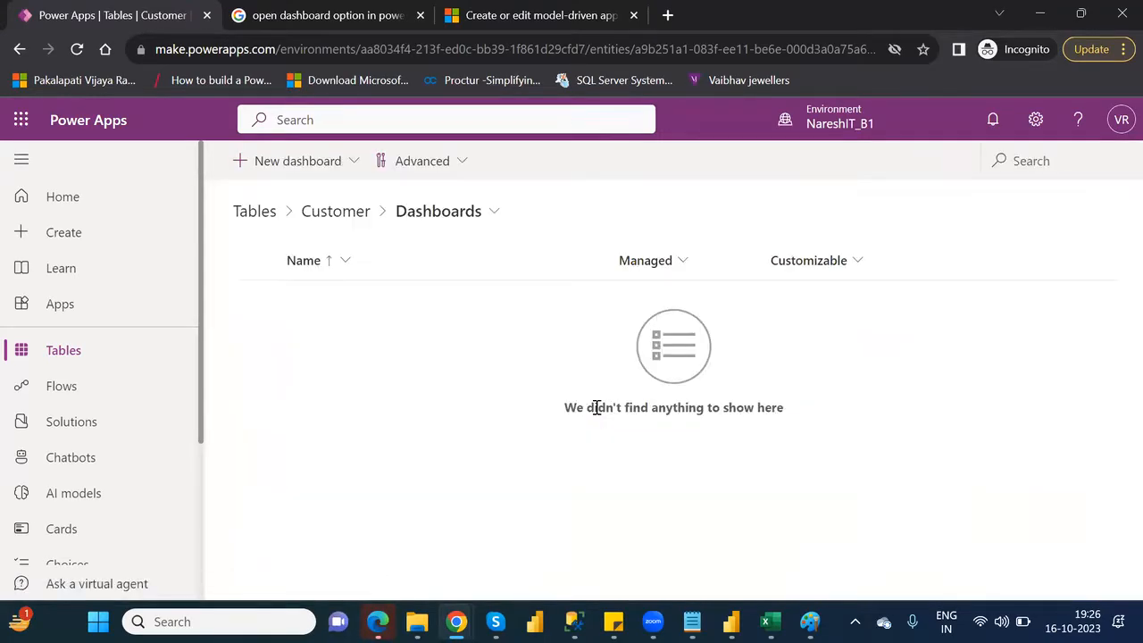
click(294, 178)
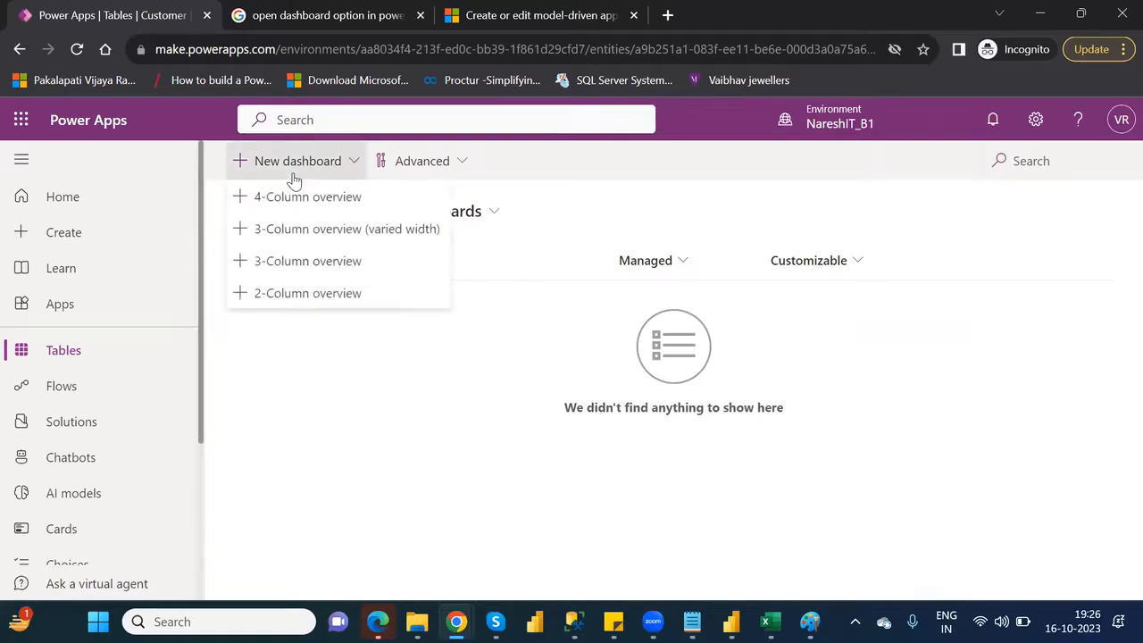
click(330, 302)
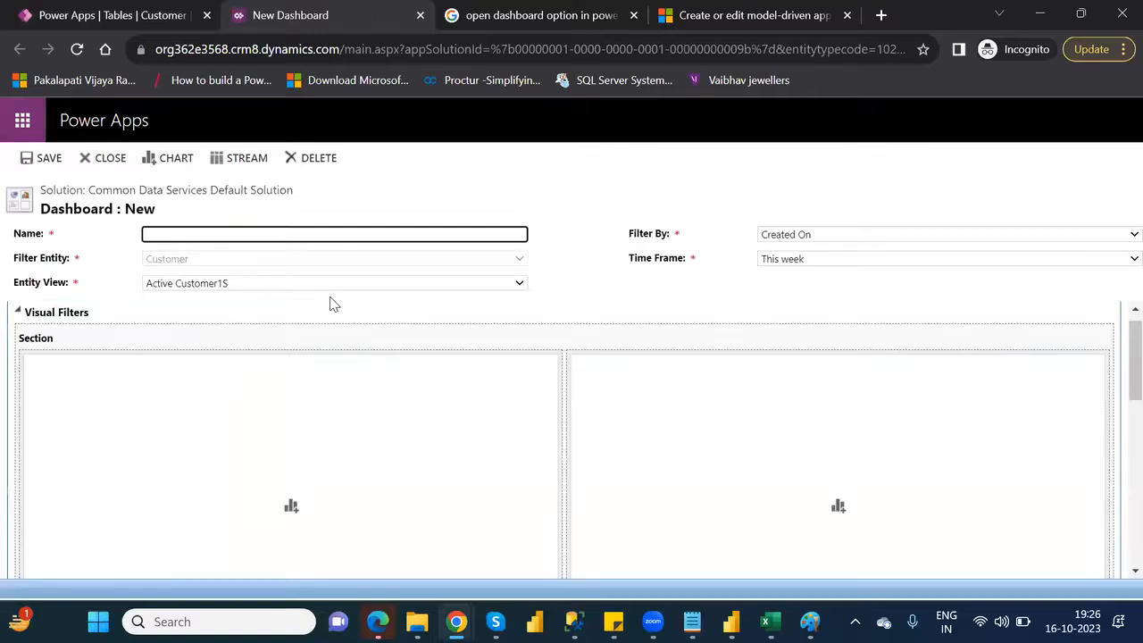
Name the new dashboard "Sample Dashboard" and keep Active Customer1S as its entity view
click(252, 236)
text(Sample Dashboard)
click(277, 409)
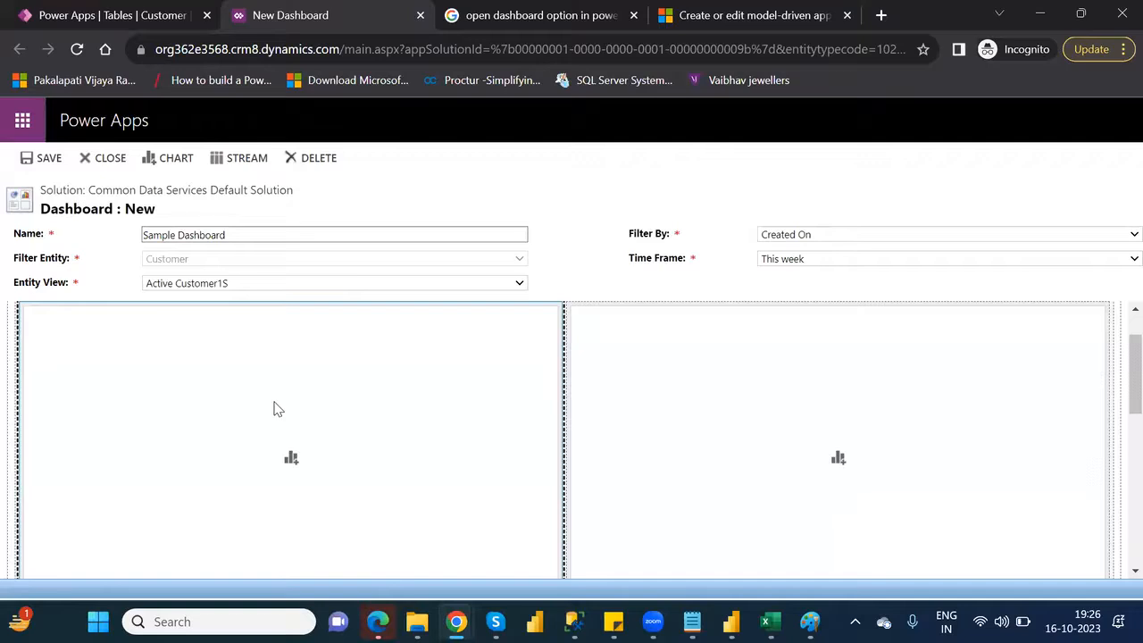
click(403, 288)
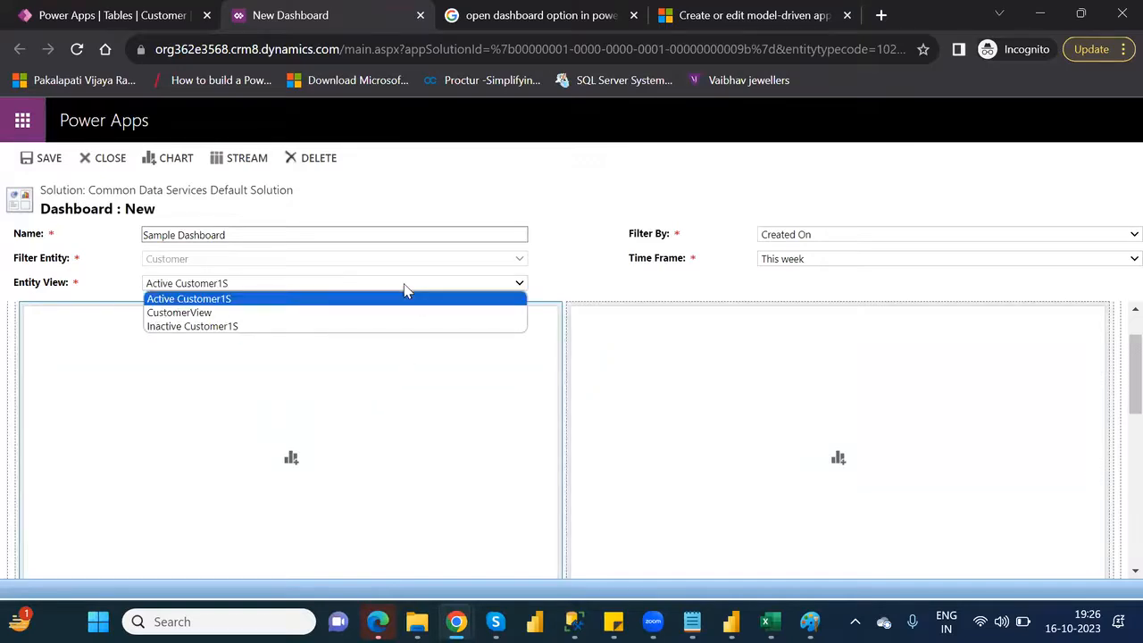
click(293, 302)
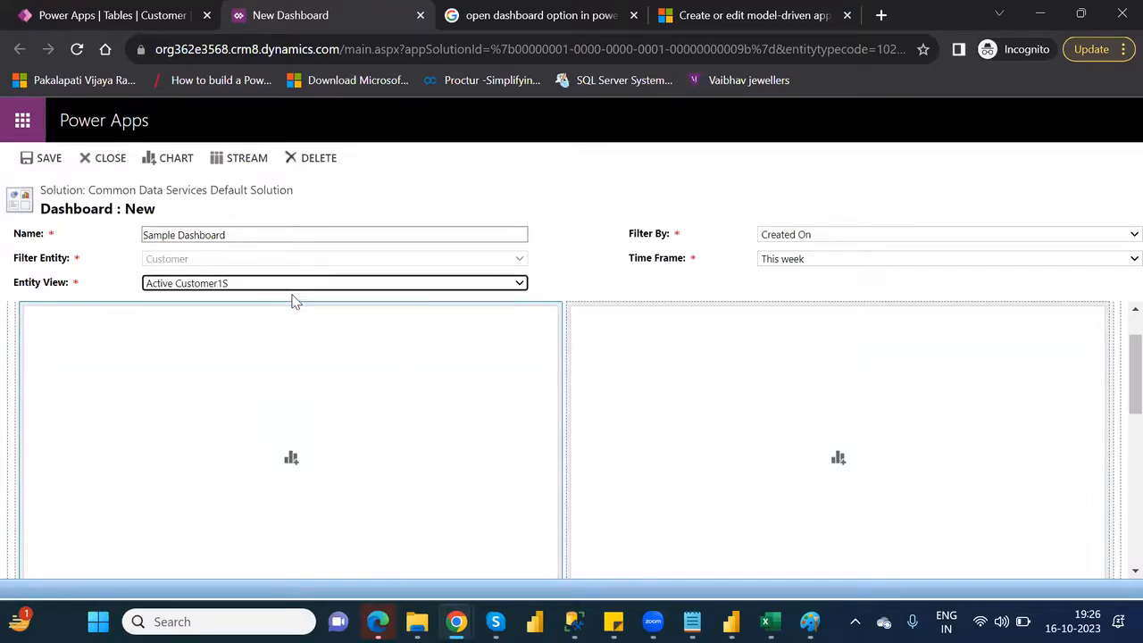
Add the system chart "Top 7: VIPLevel by Location" to the first visual filter column
click(293, 461)
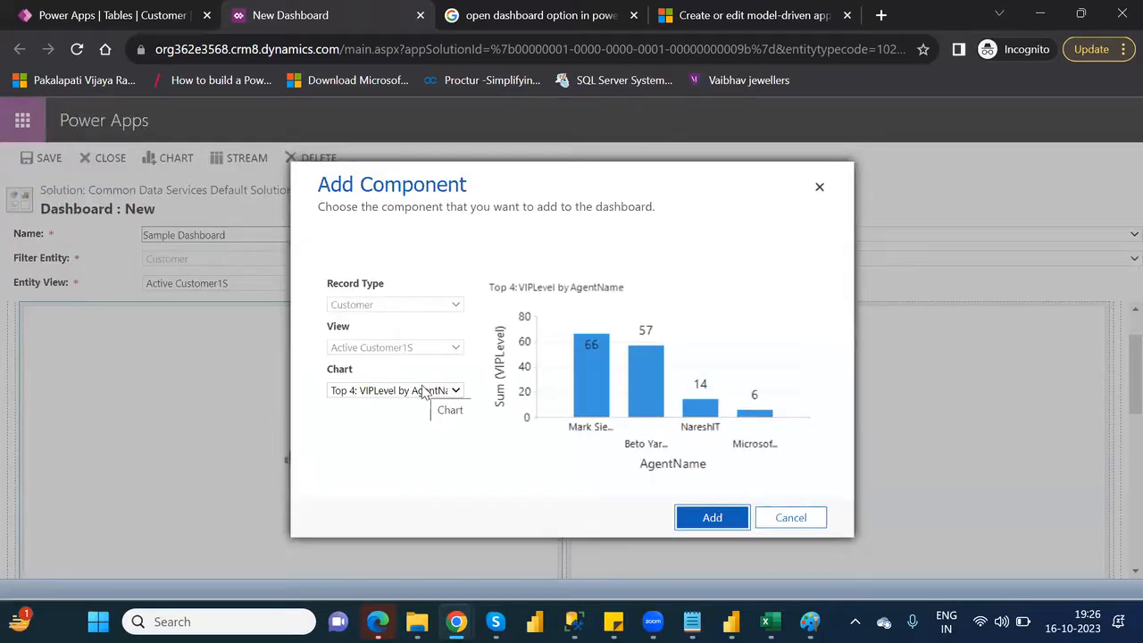
click(423, 393)
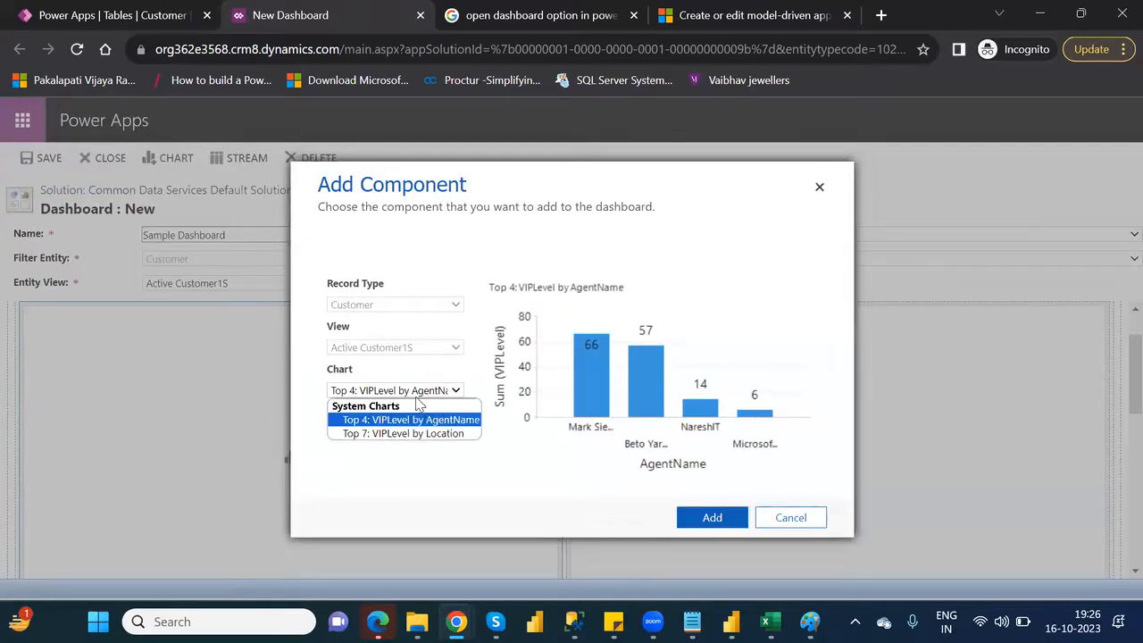
click(414, 434)
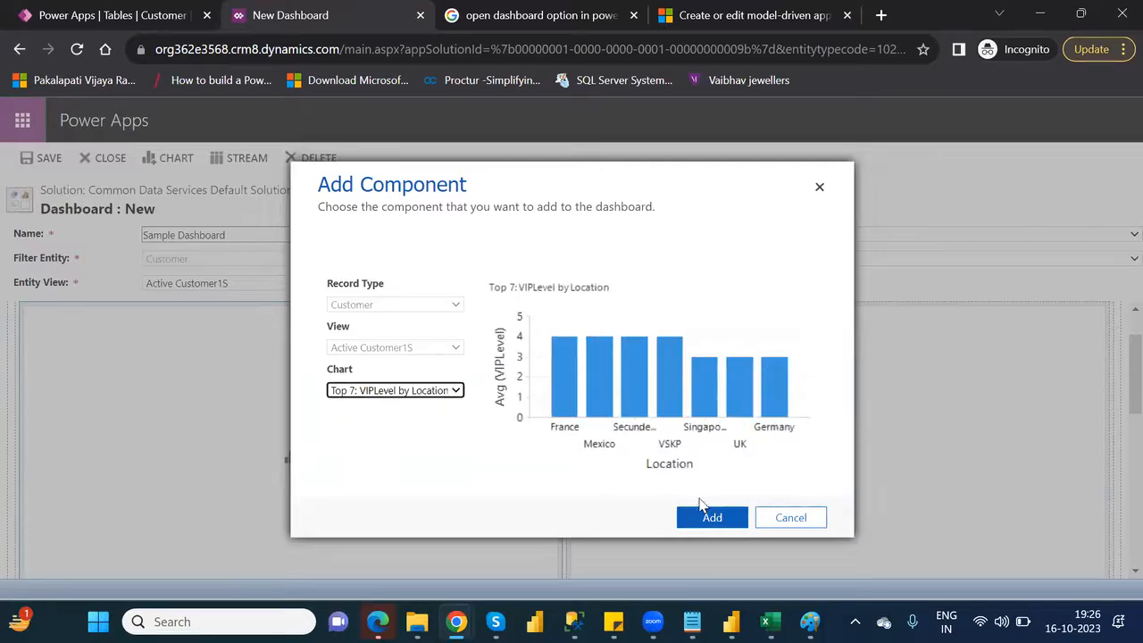
click(724, 525)
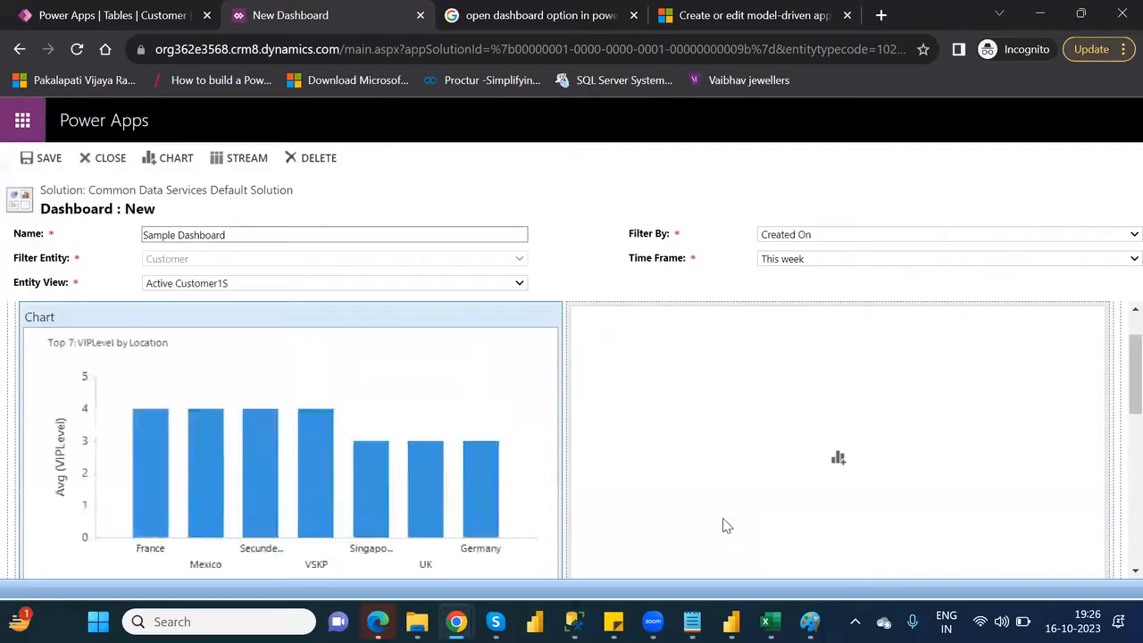
Keep the current entity view and add the "Top 4: VIPLevel by AgentName" chart to the second visual filter column
click(516, 284)
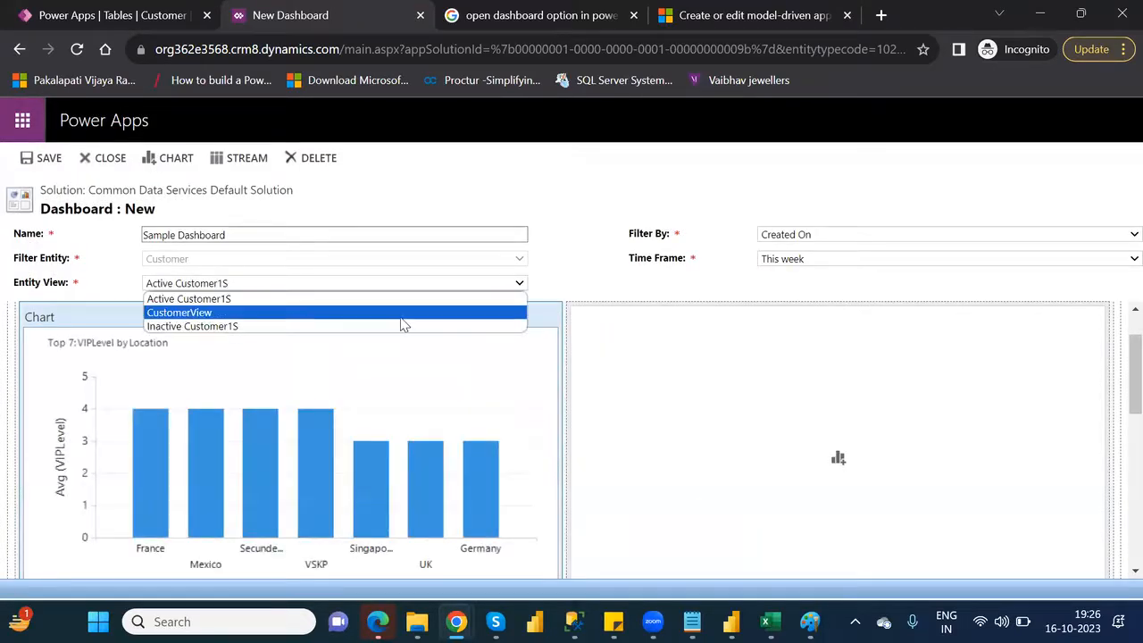
click(652, 433)
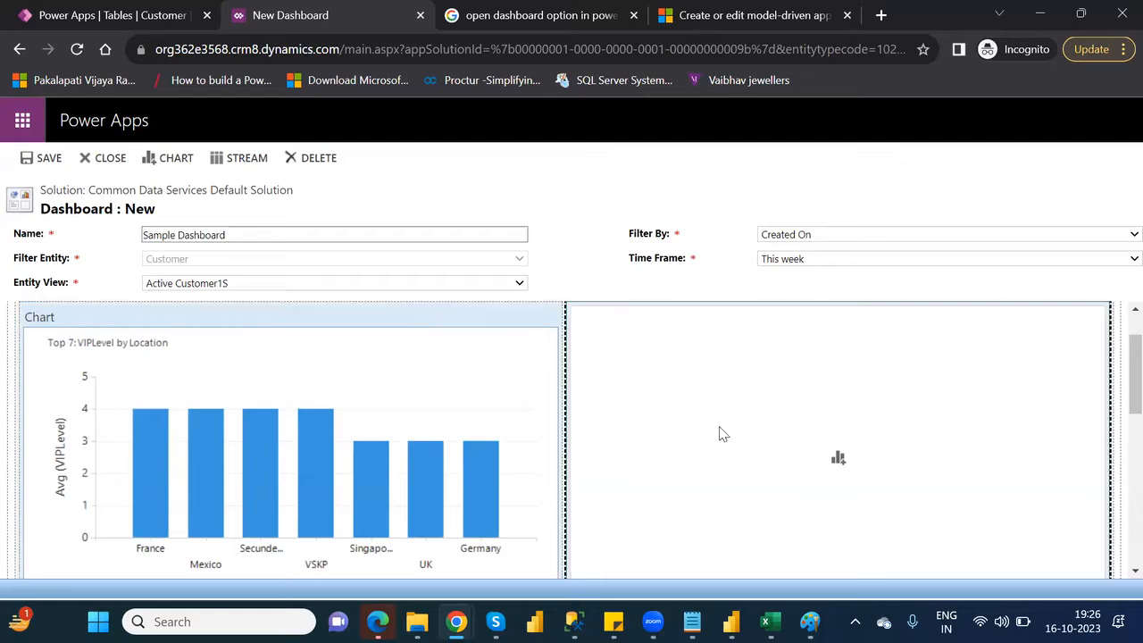
click(841, 460)
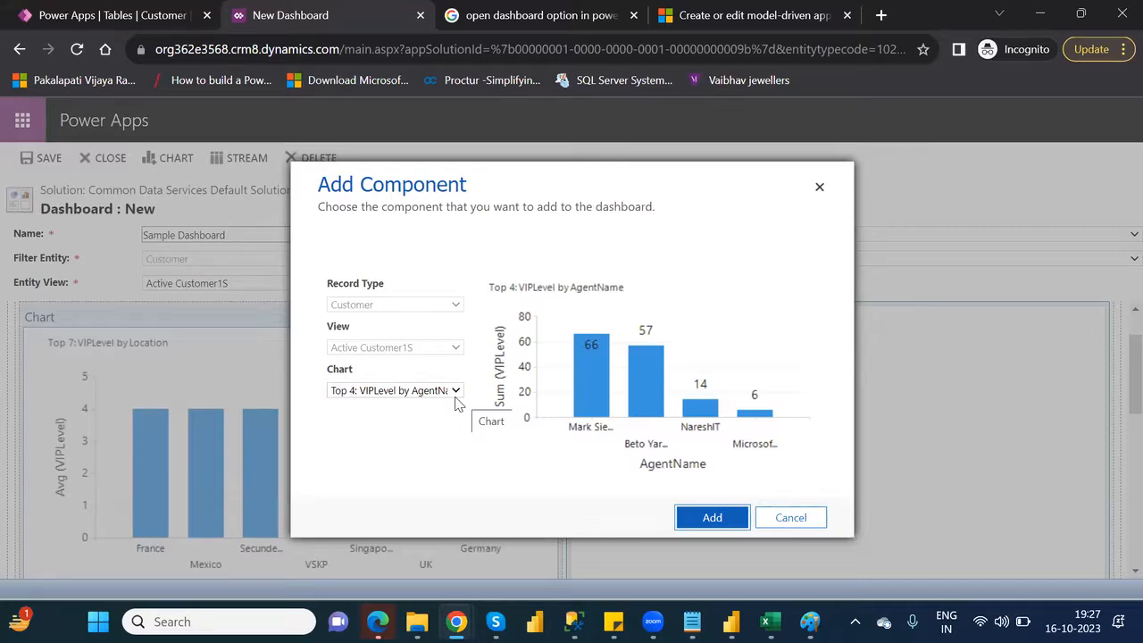
click(725, 519)
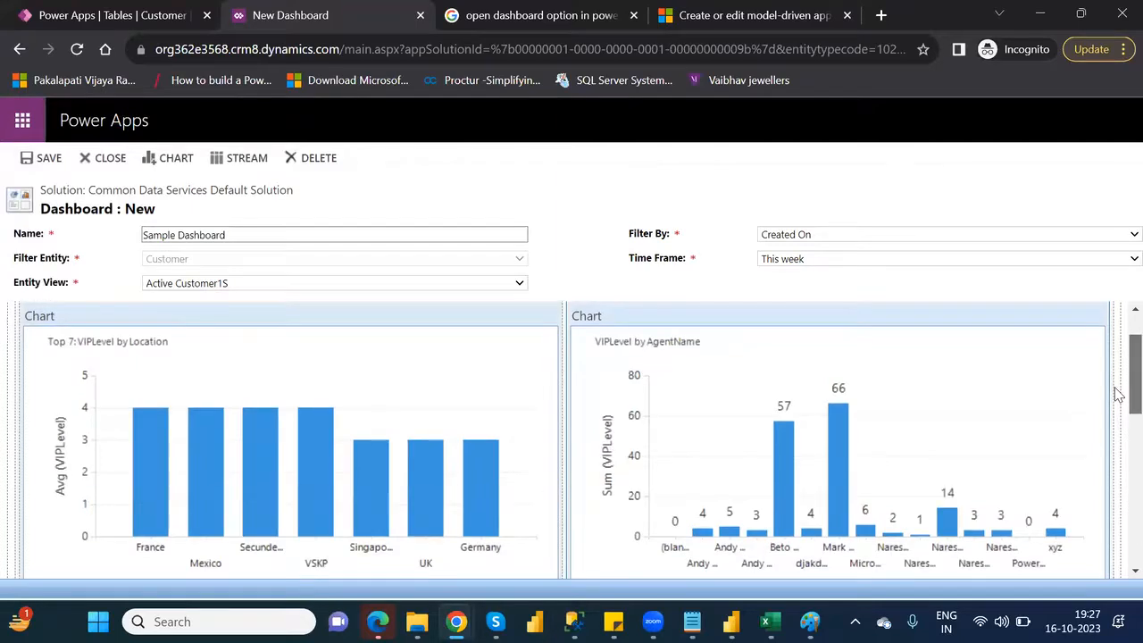
Examine the dashboard's two charts and the Streams section below them
scroll(1116, 393, down, 2)
scroll(1116, 413, down, 5)
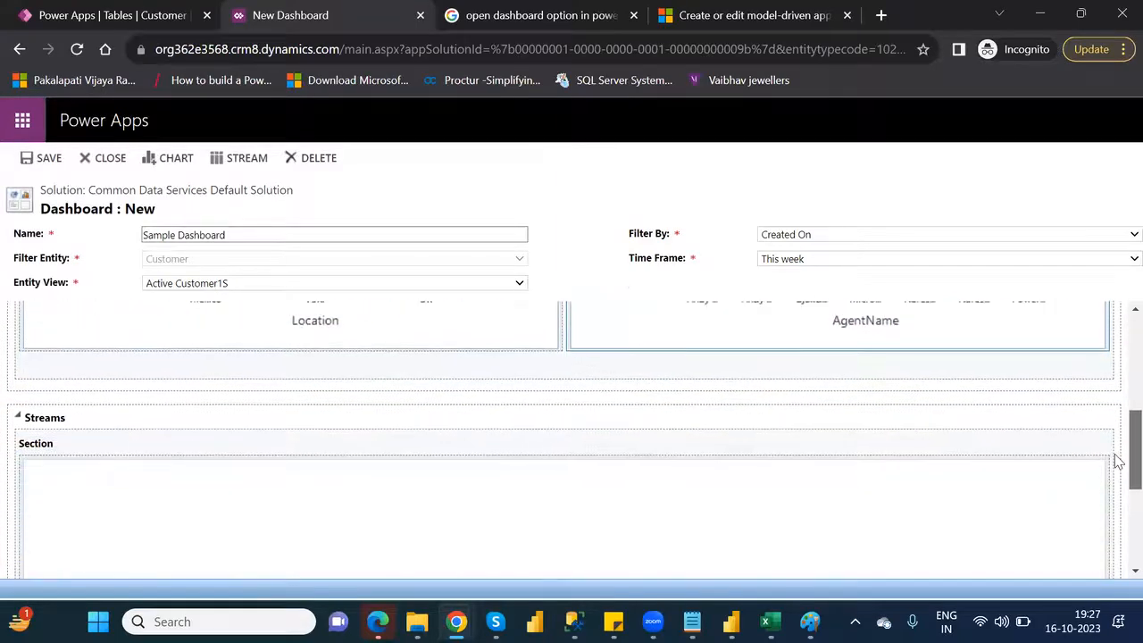
scroll(1116, 482, up, 5)
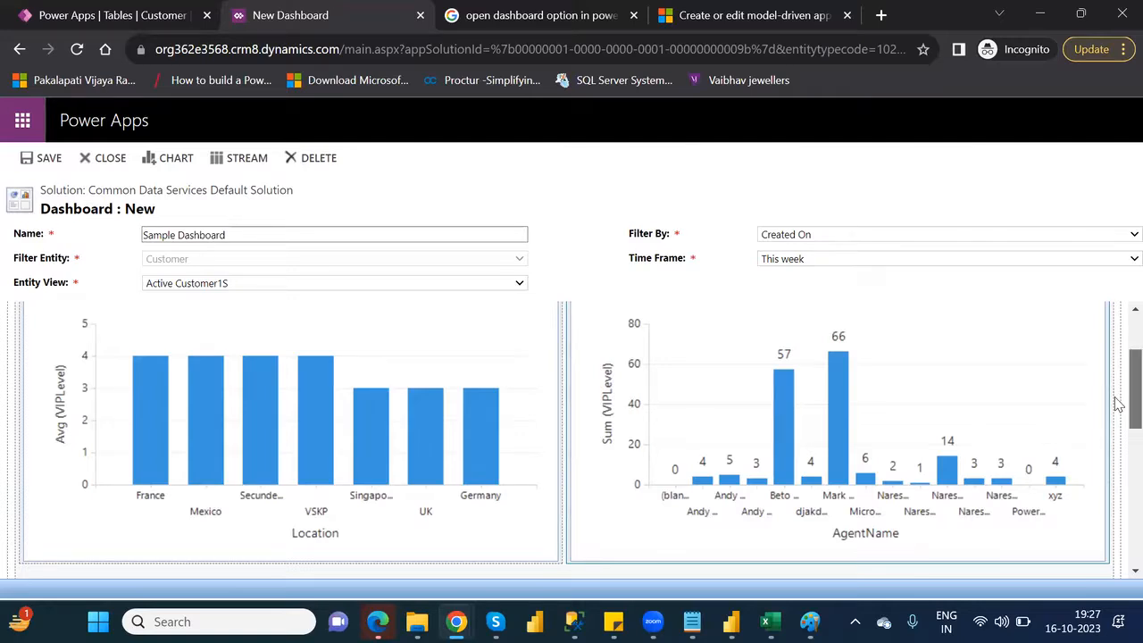
scroll(1114, 402, down, 2)
scroll(1116, 428, up, 1)
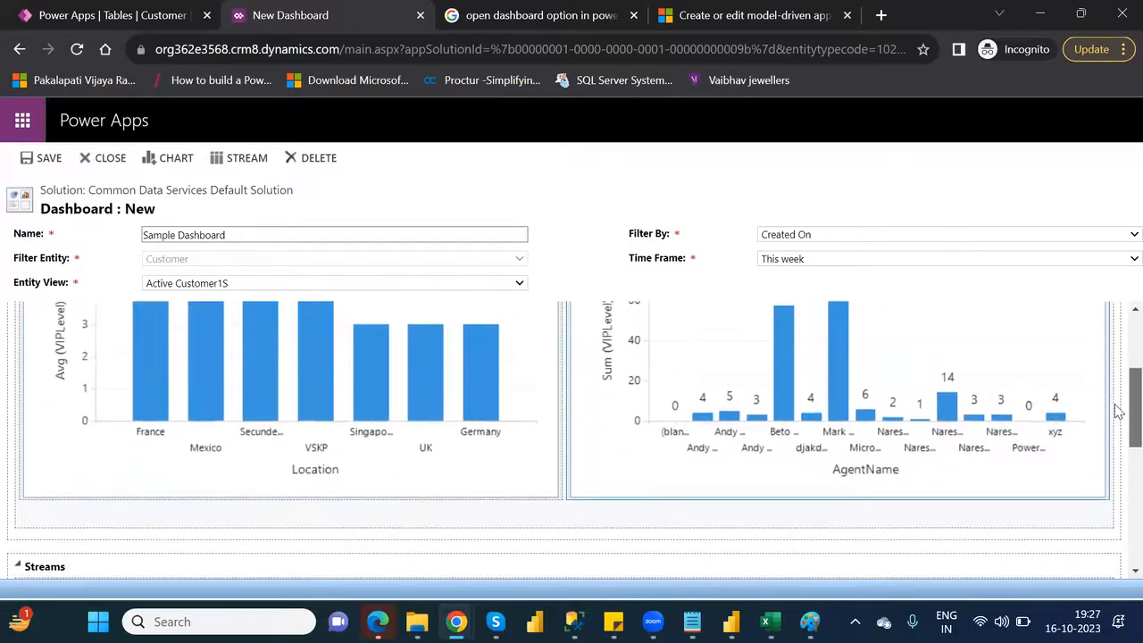
scroll(1115, 434, down, 1)
scroll(1116, 437, down, 1)
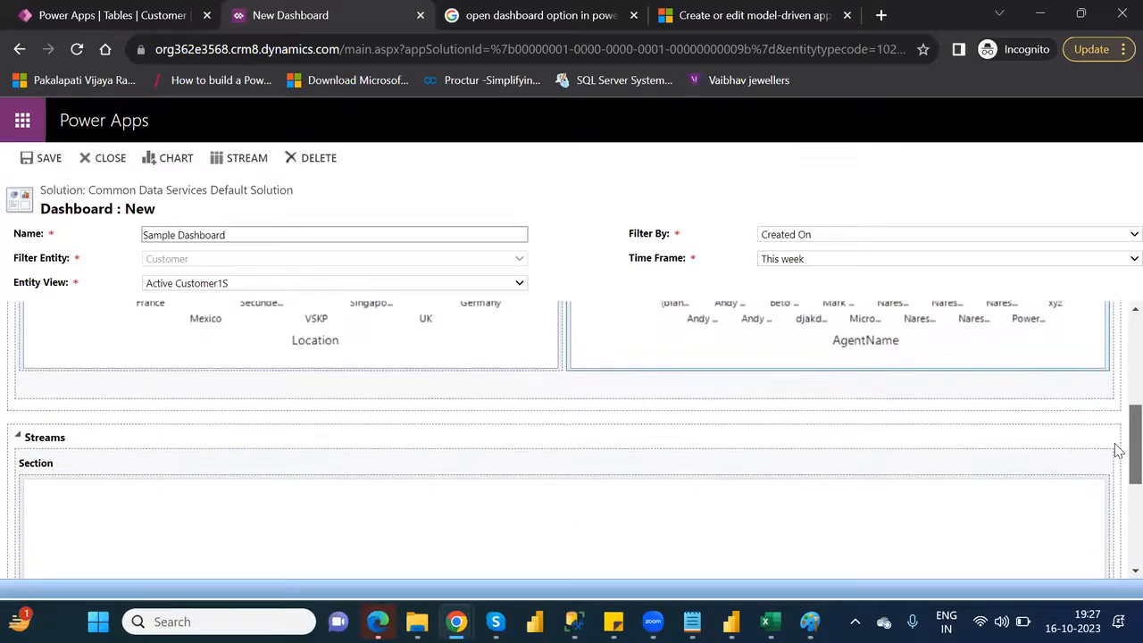
Review the available Filter By and Time Frame options, keeping Created On and This week selected
scroll(1116, 453, down, 1)
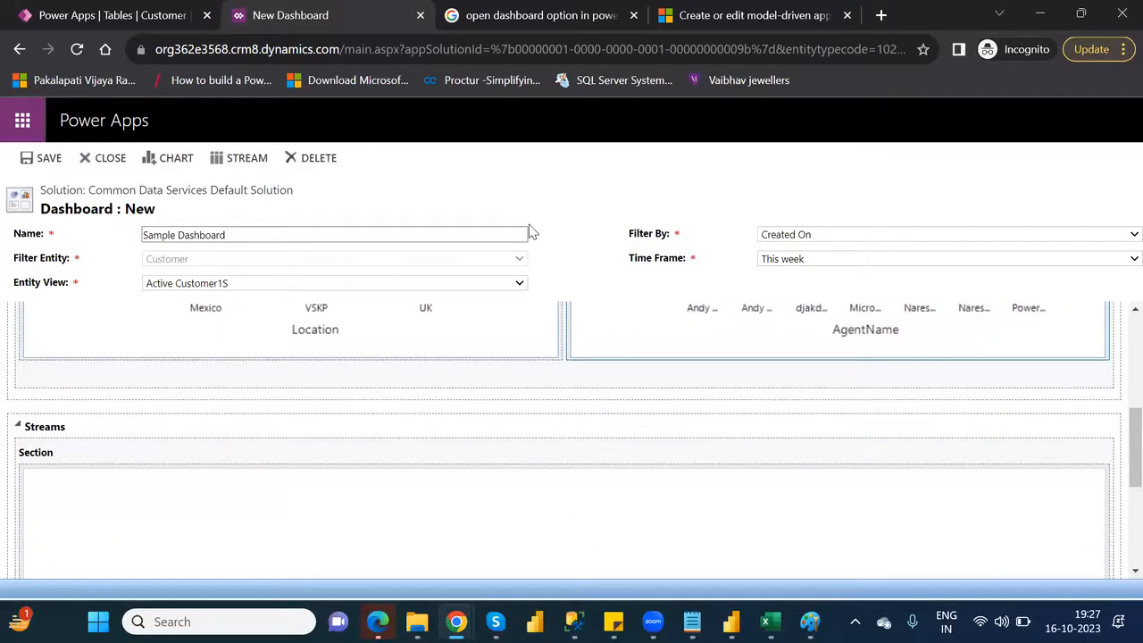
click(815, 236)
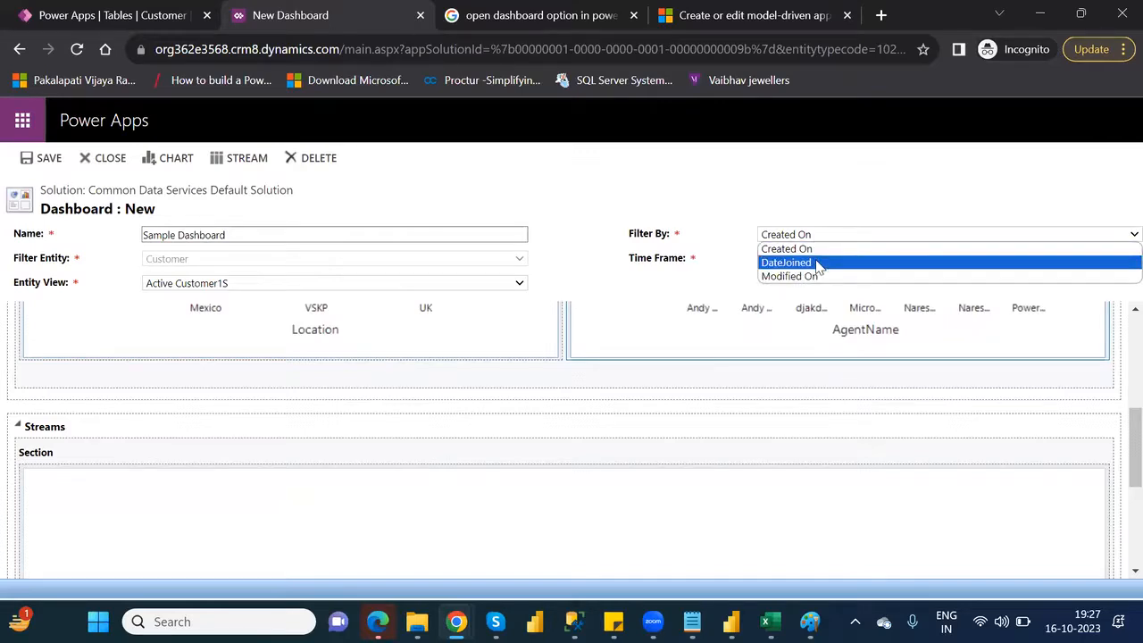
click(797, 202)
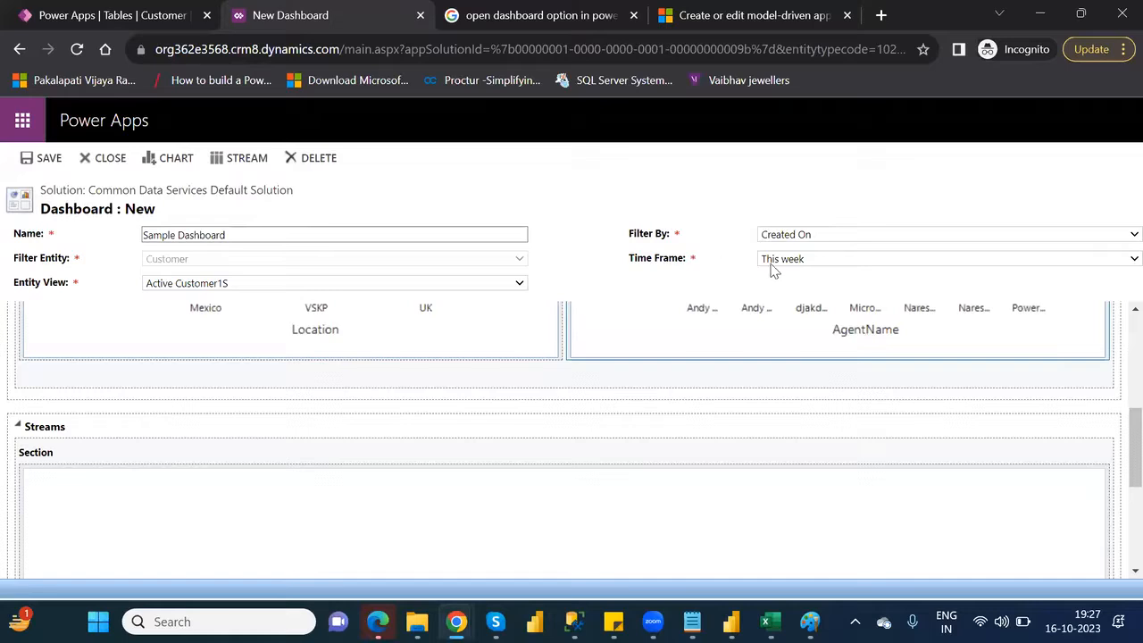
click(794, 261)
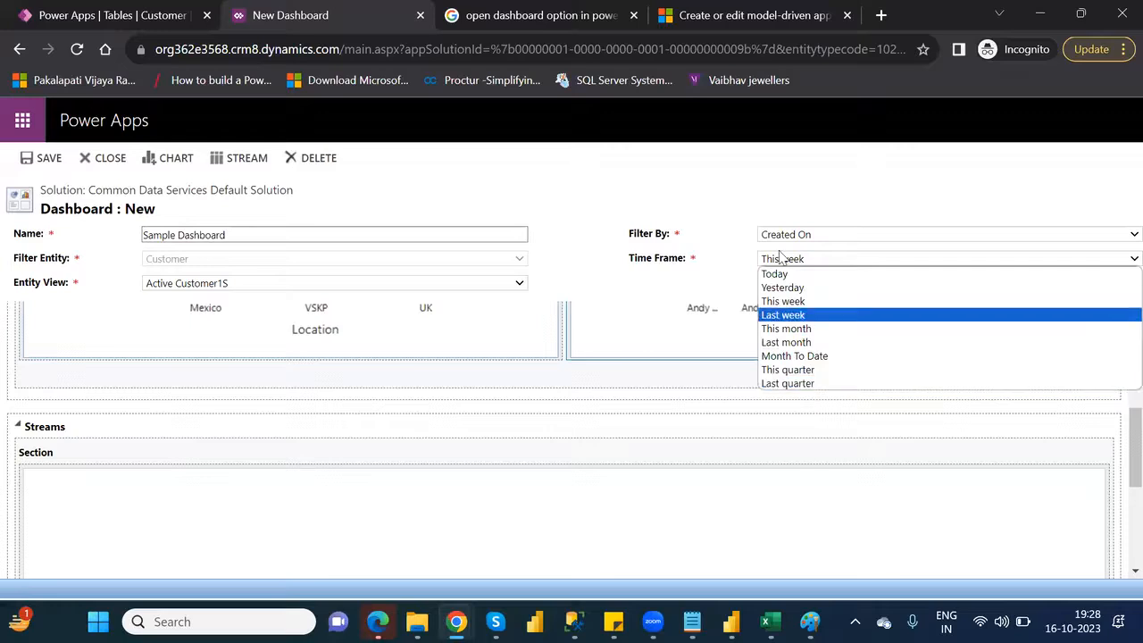
click(740, 179)
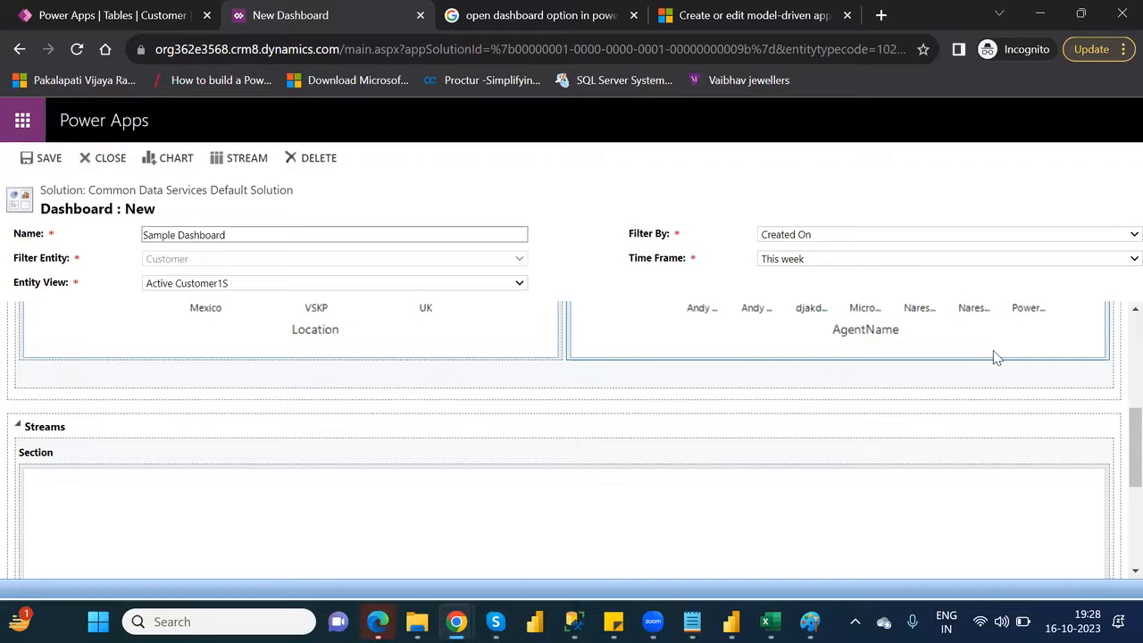
Try to save Sample Dashboard with its two charts and the Streams section left empty
drag(1118, 438, 1118, 463)
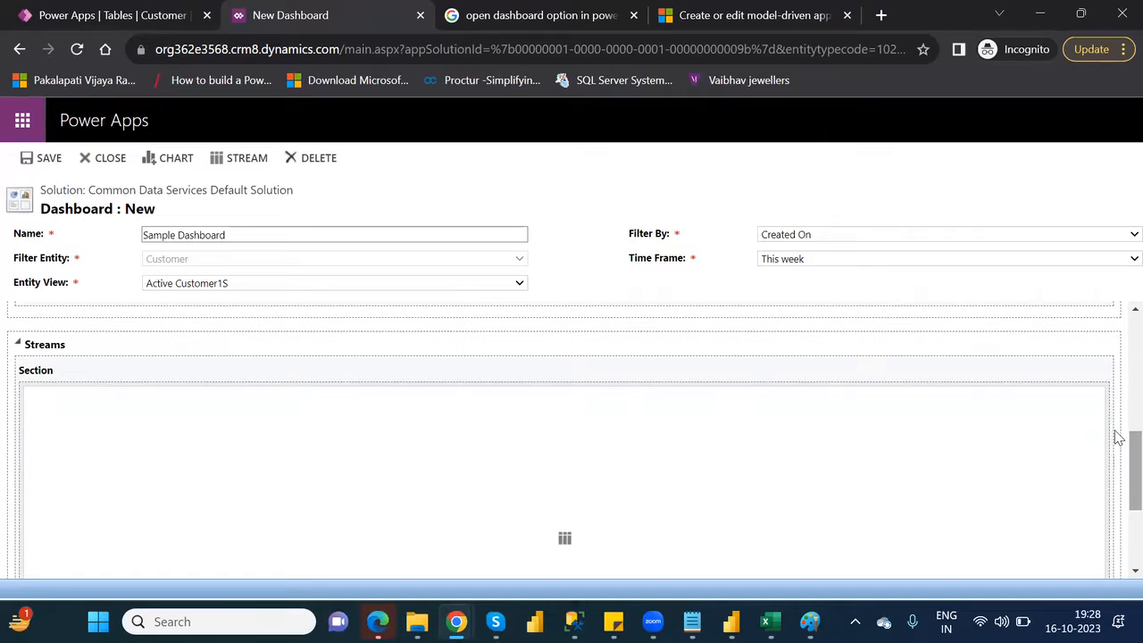
drag(1118, 482, 1118, 406)
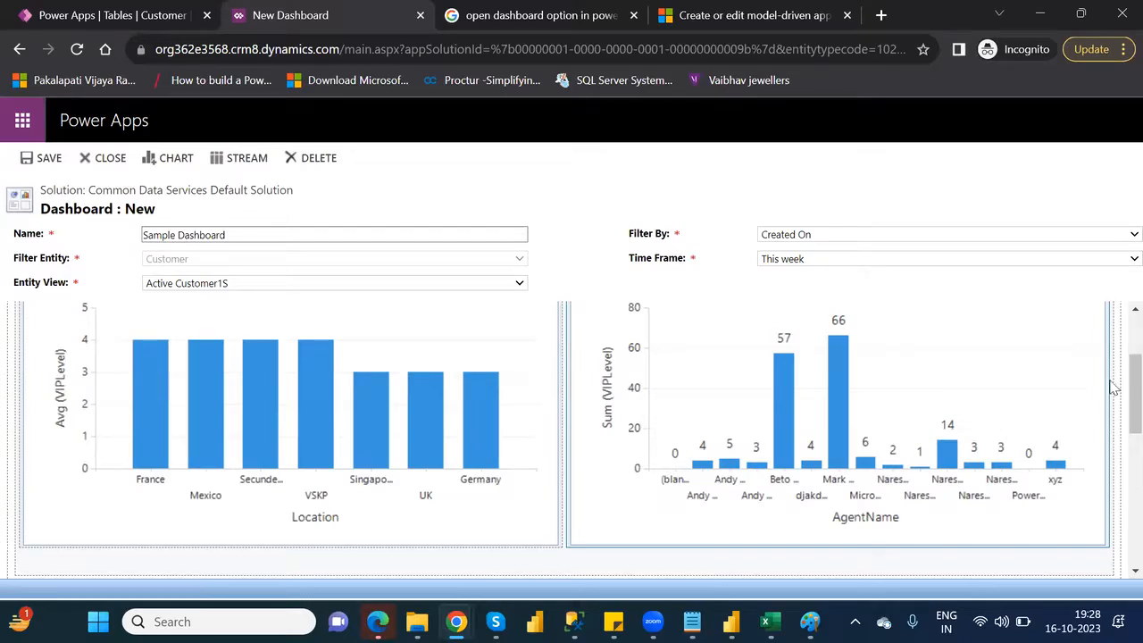
drag(1118, 388, 1115, 485)
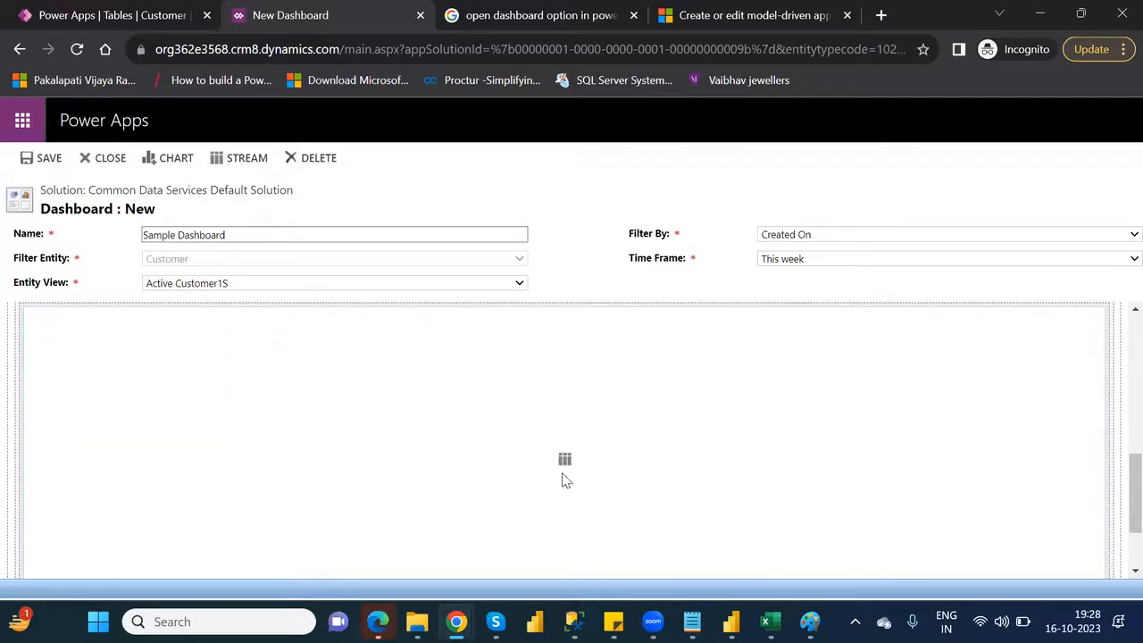
click(49, 161)
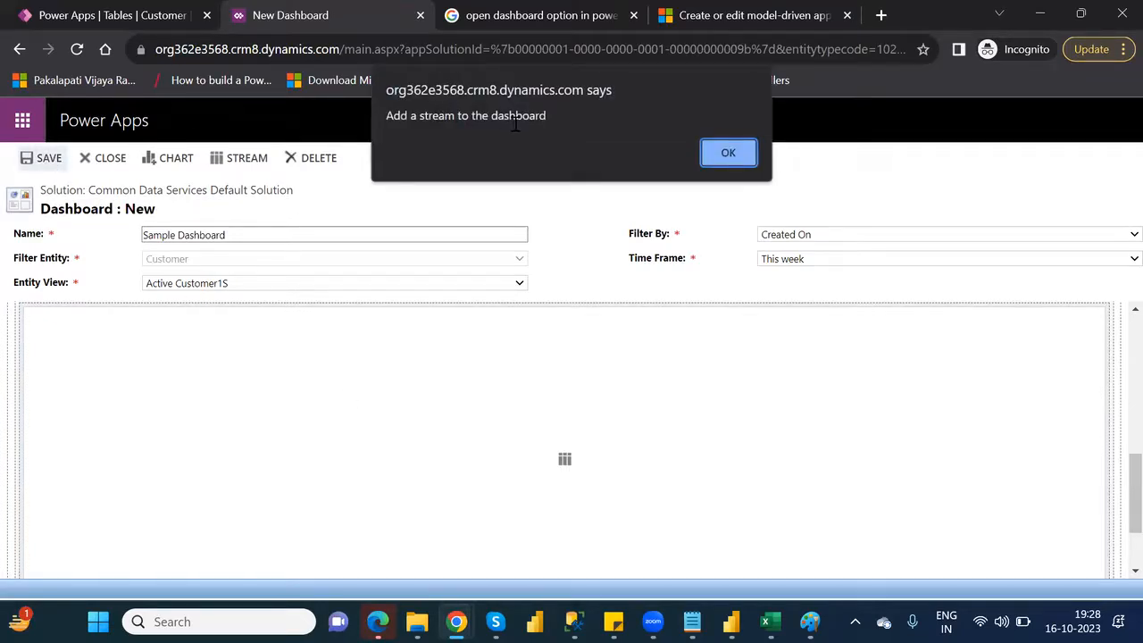
click(728, 154)
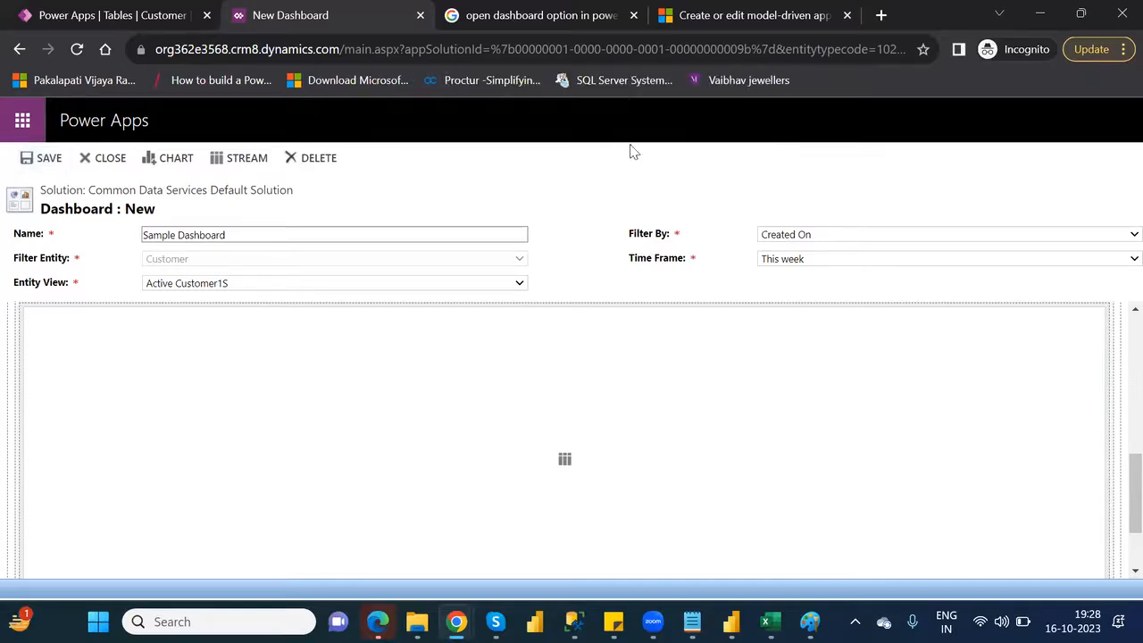
click(49, 159)
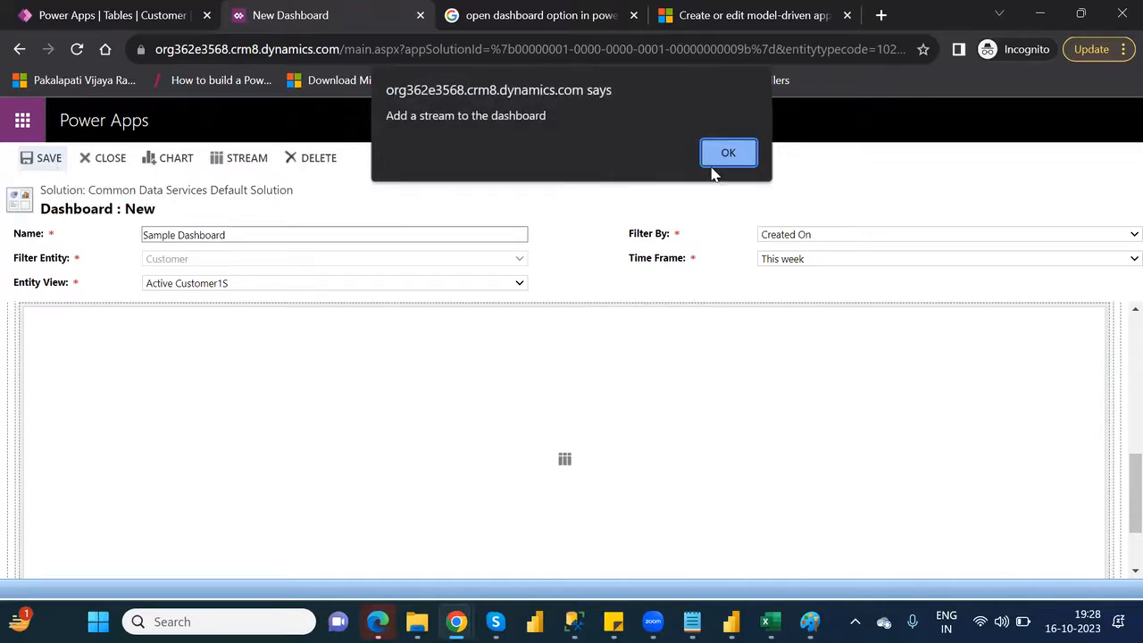
click(728, 153)
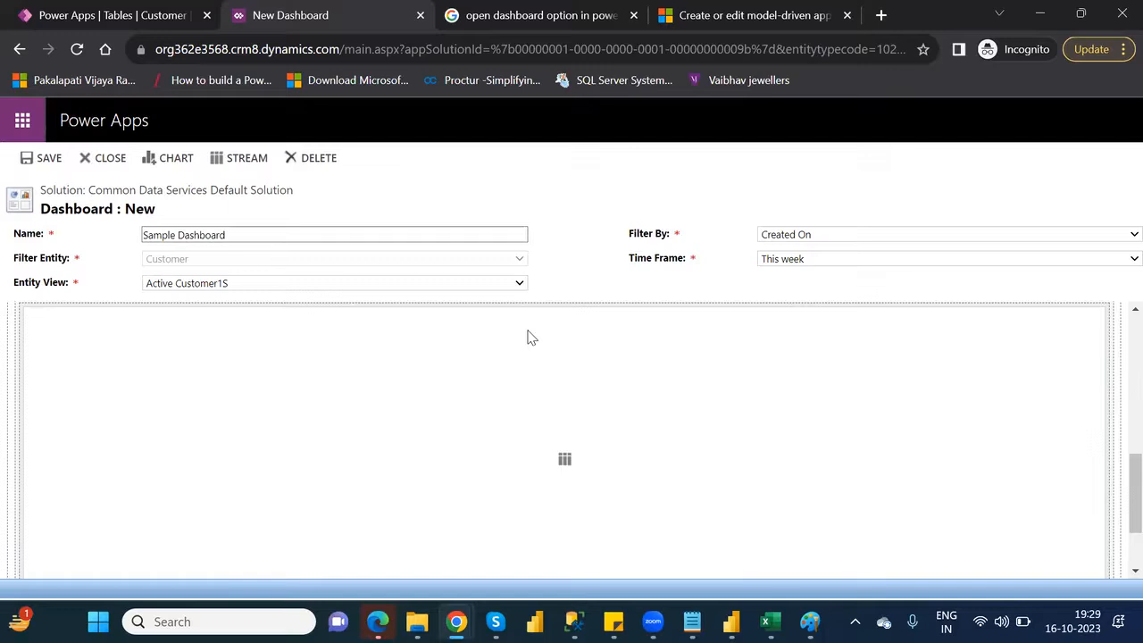
Add a stream to the dashboard's Streams section using the Active Customer1S view
click(566, 462)
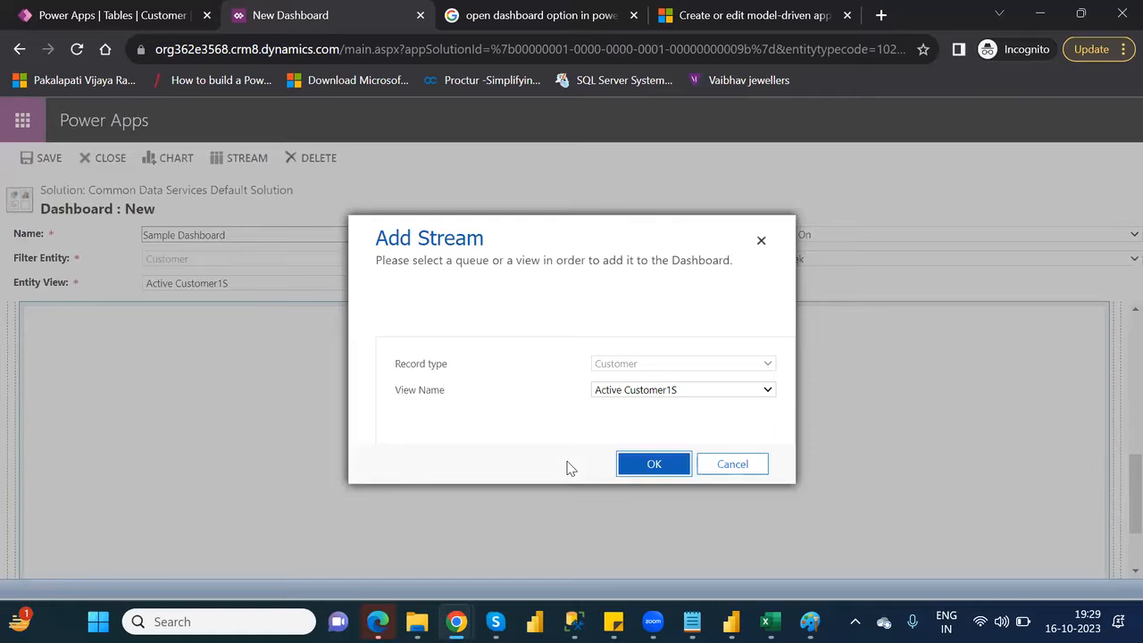
click(716, 390)
click(701, 408)
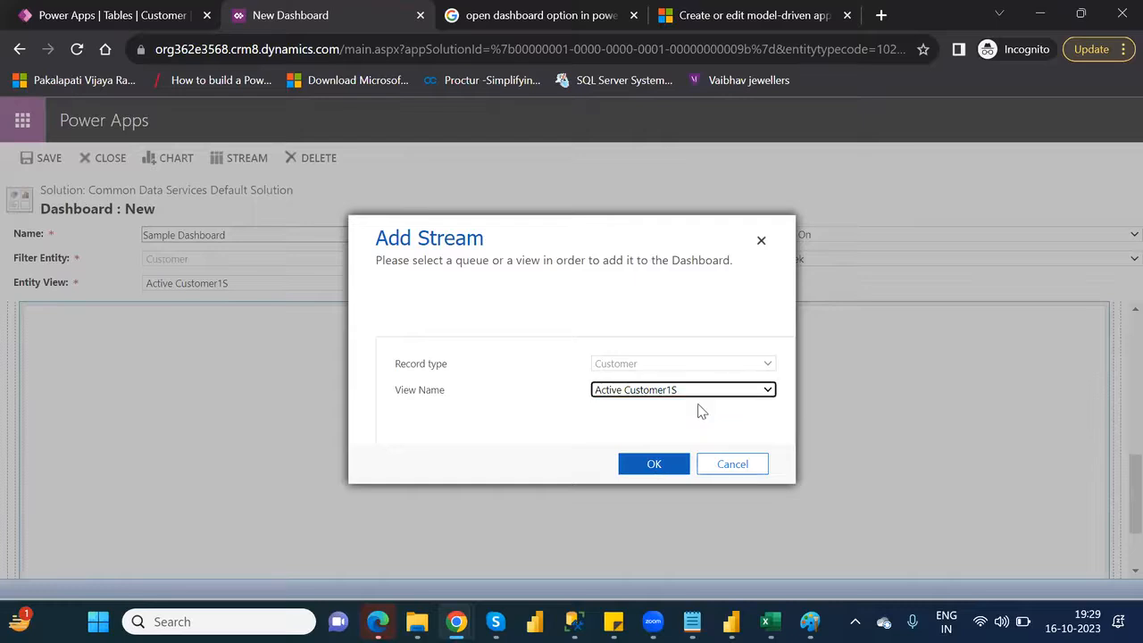
click(666, 461)
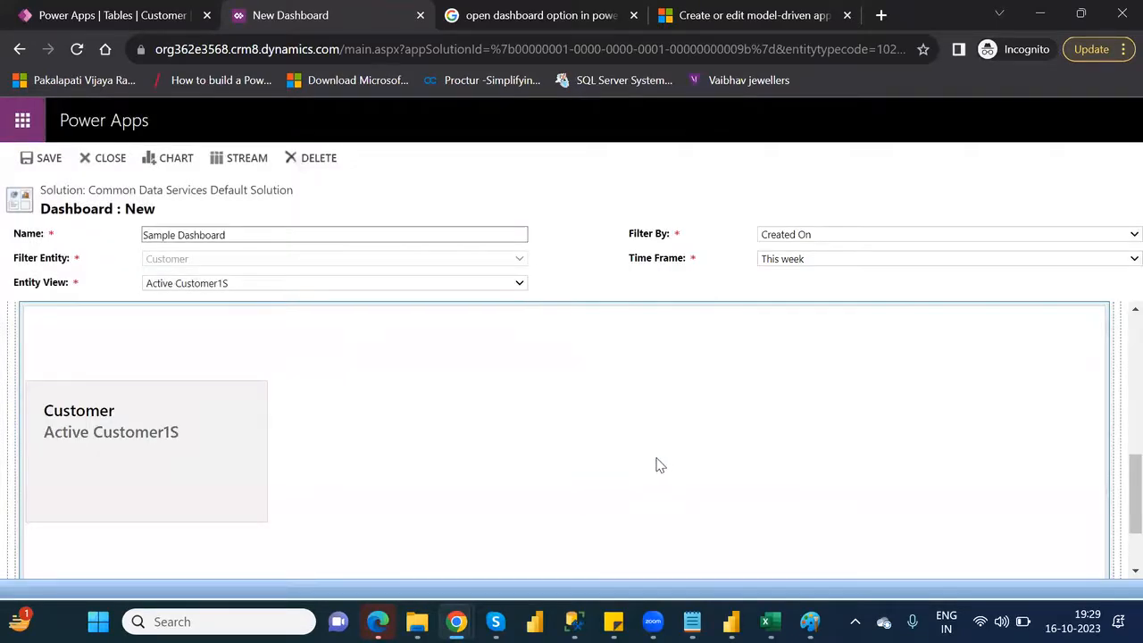
Add a second stream beside the first one using the CustomerView view
click(312, 437)
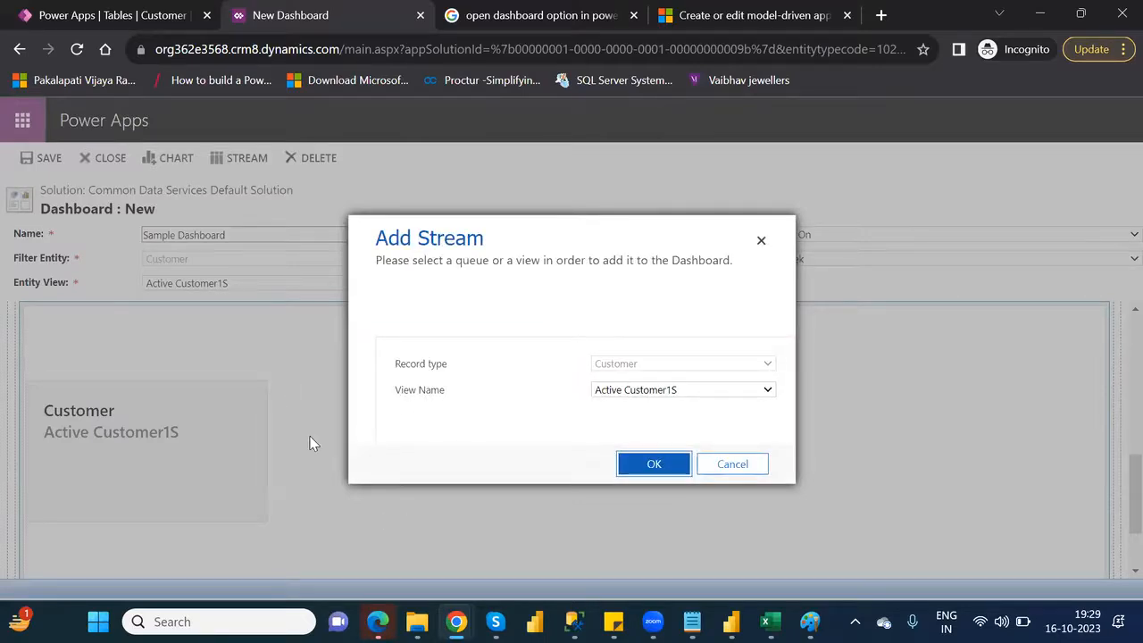
click(722, 392)
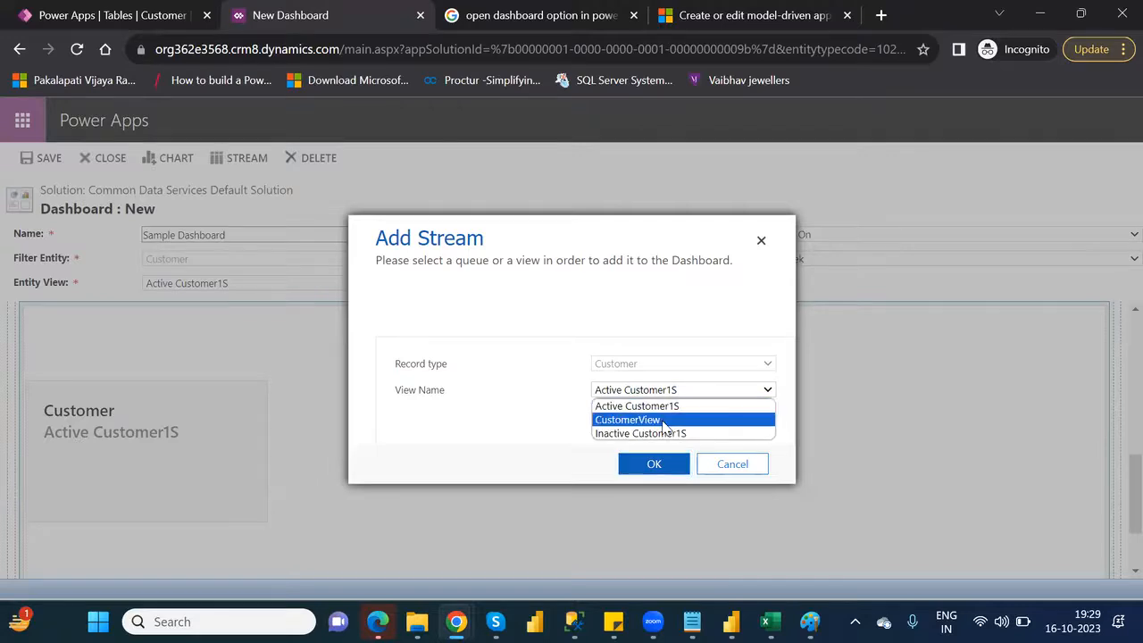
click(664, 427)
click(661, 466)
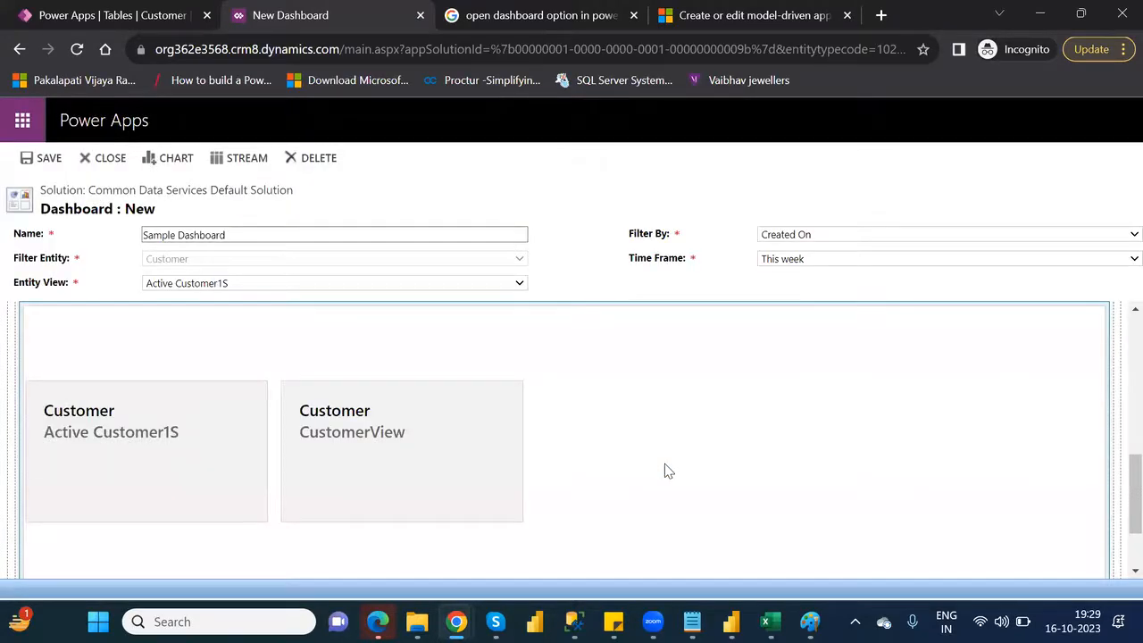
Save Sample Dashboard, close its designer and refresh the Customer table's dashboards list
click(47, 170)
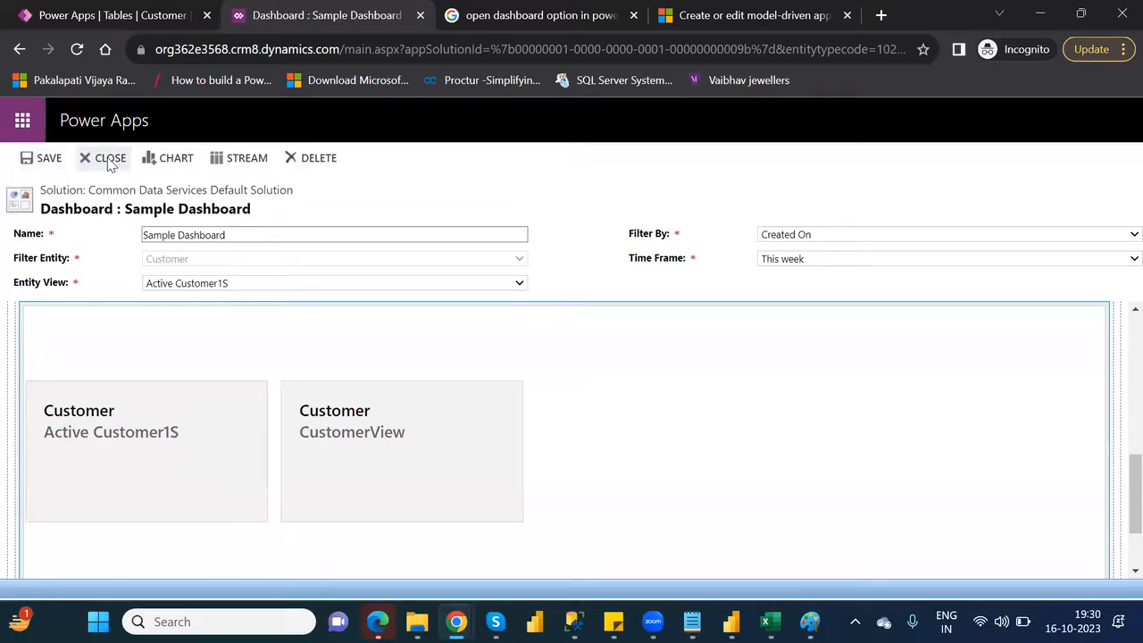
click(108, 159)
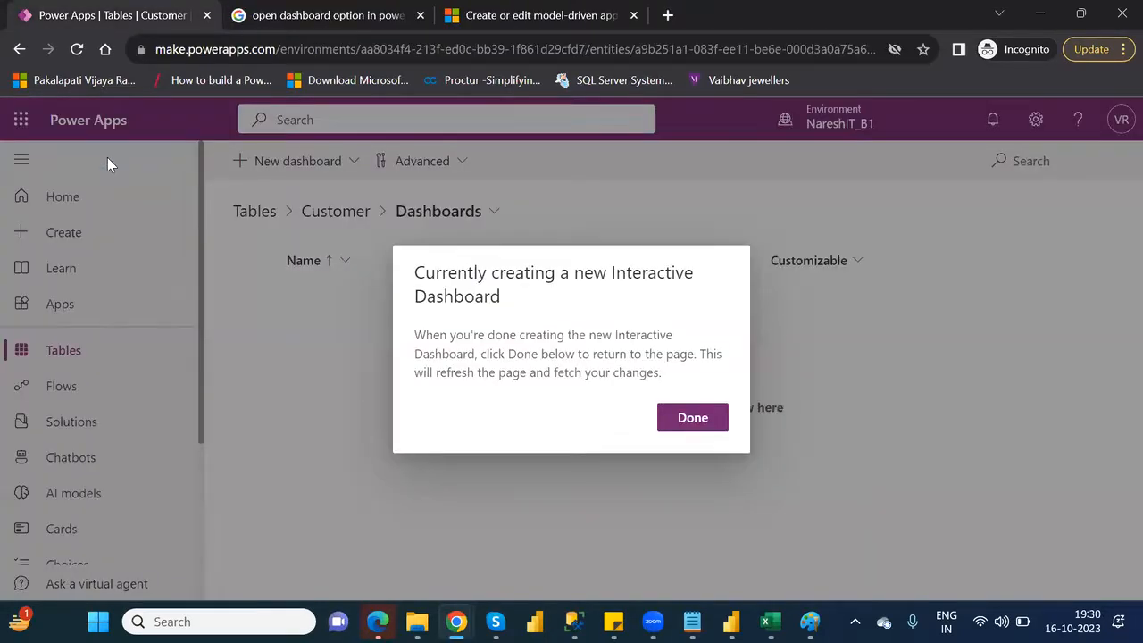
click(680, 425)
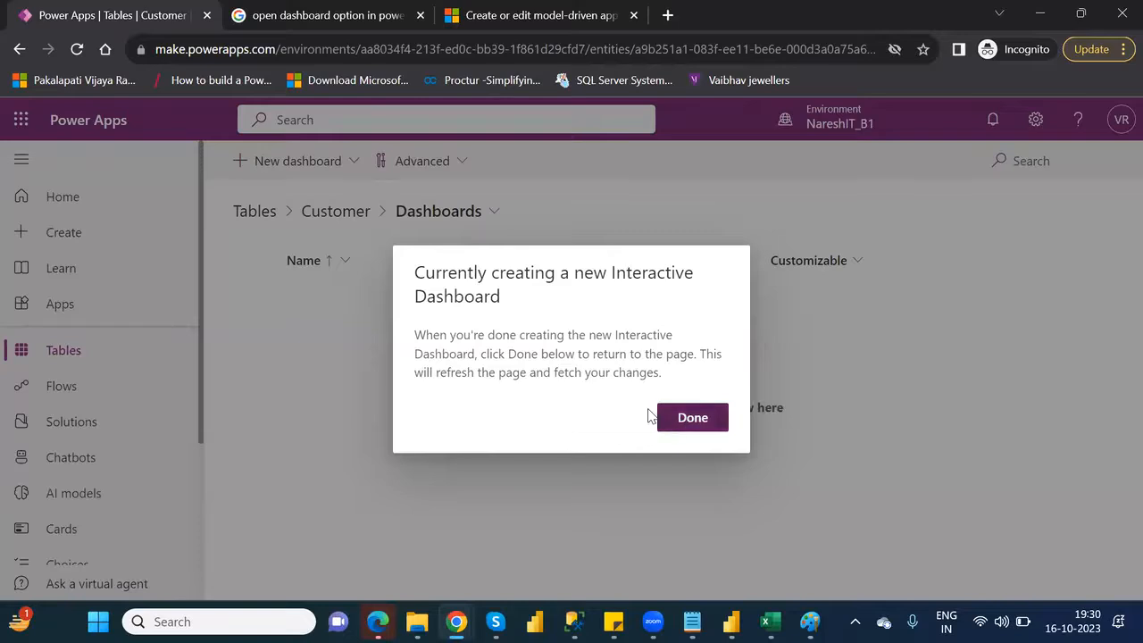
click(77, 56)
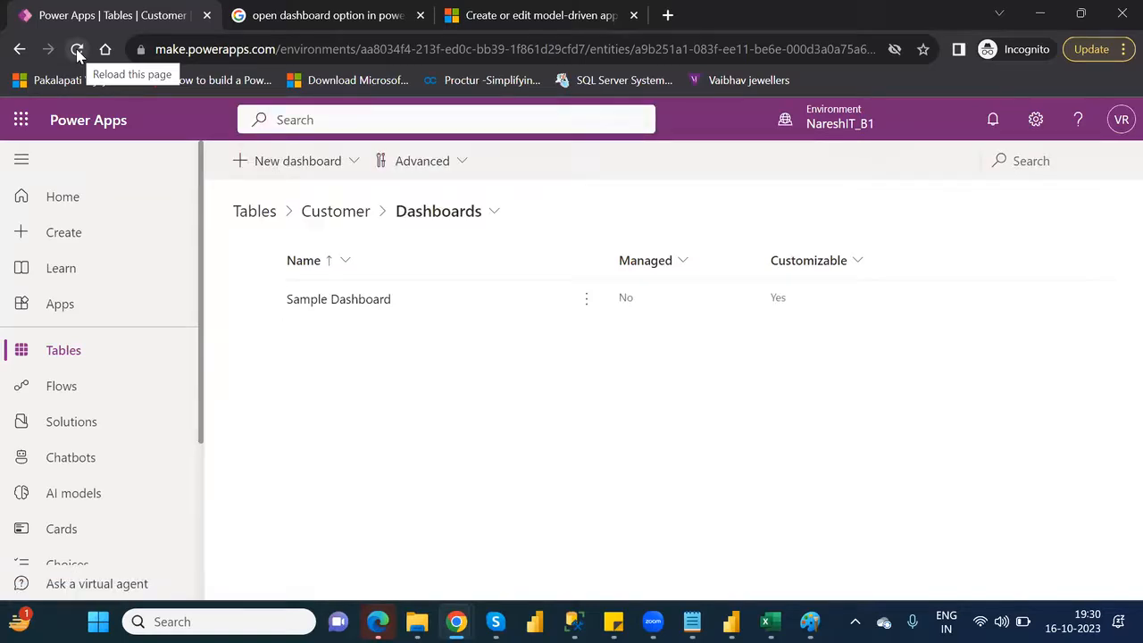
click(349, 166)
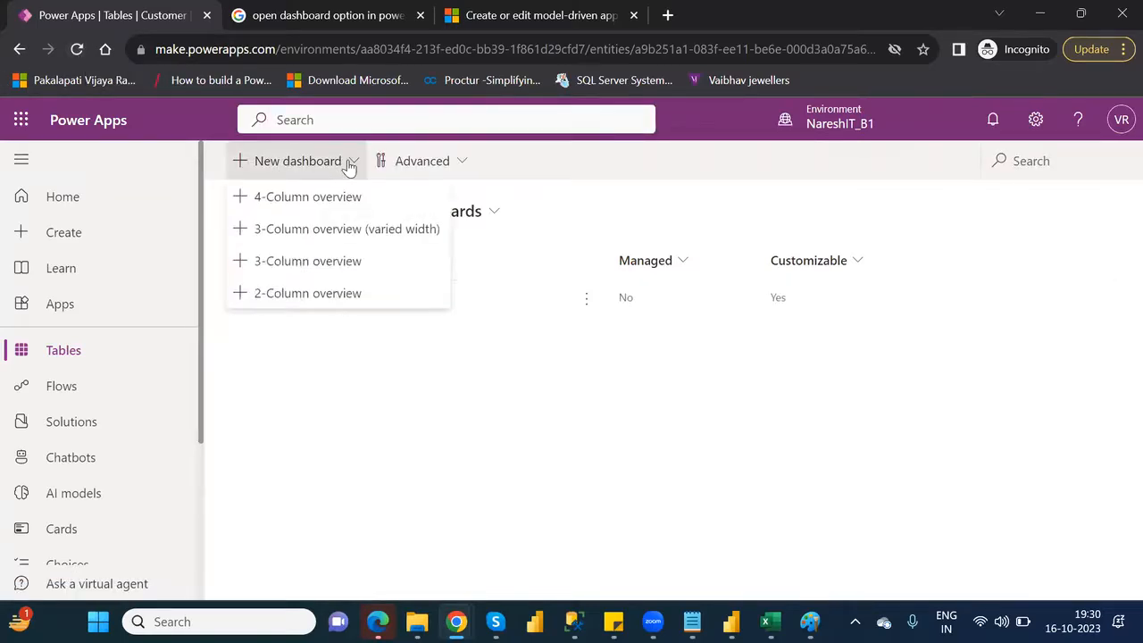
click(458, 405)
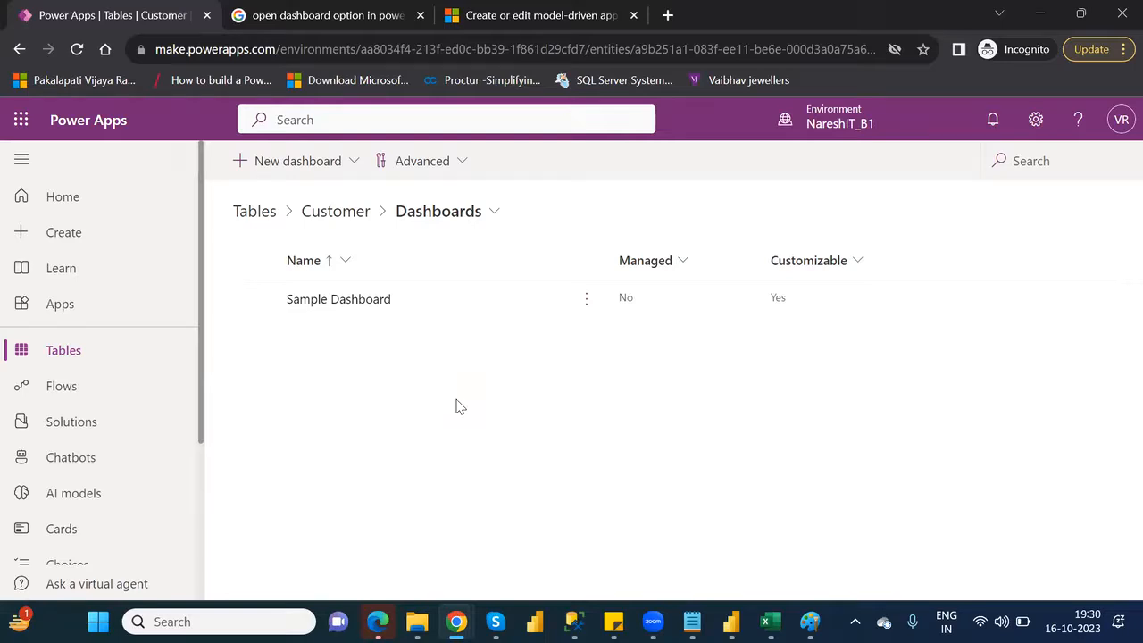
Open Customer_ModelDrivenApp for editing from the apps list and dismiss the new-look tip
click(77, 304)
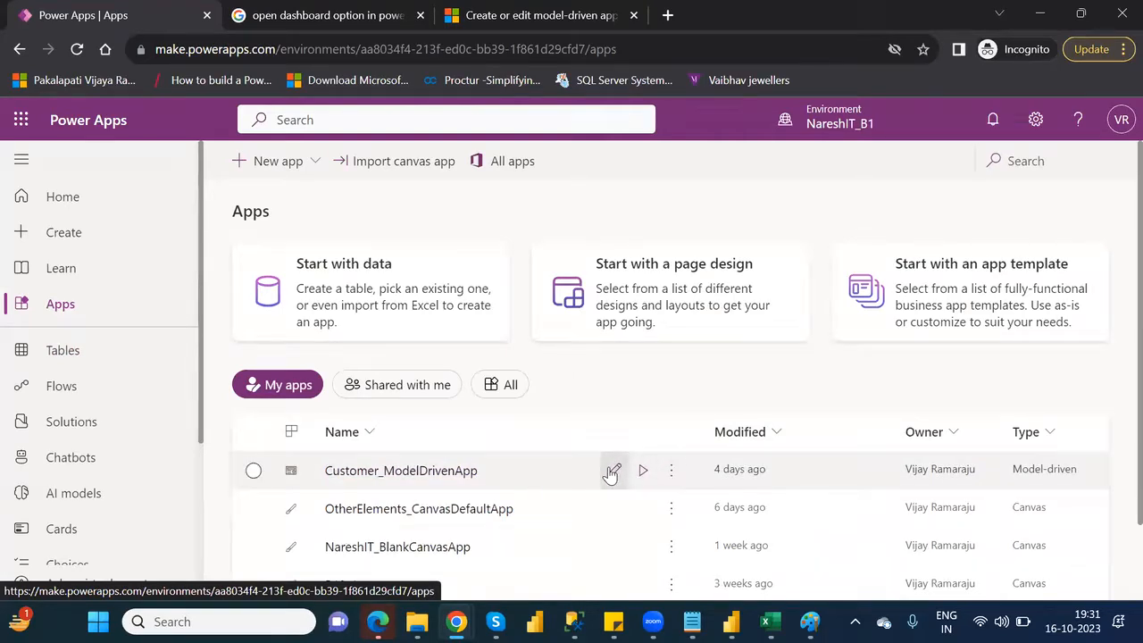
click(613, 471)
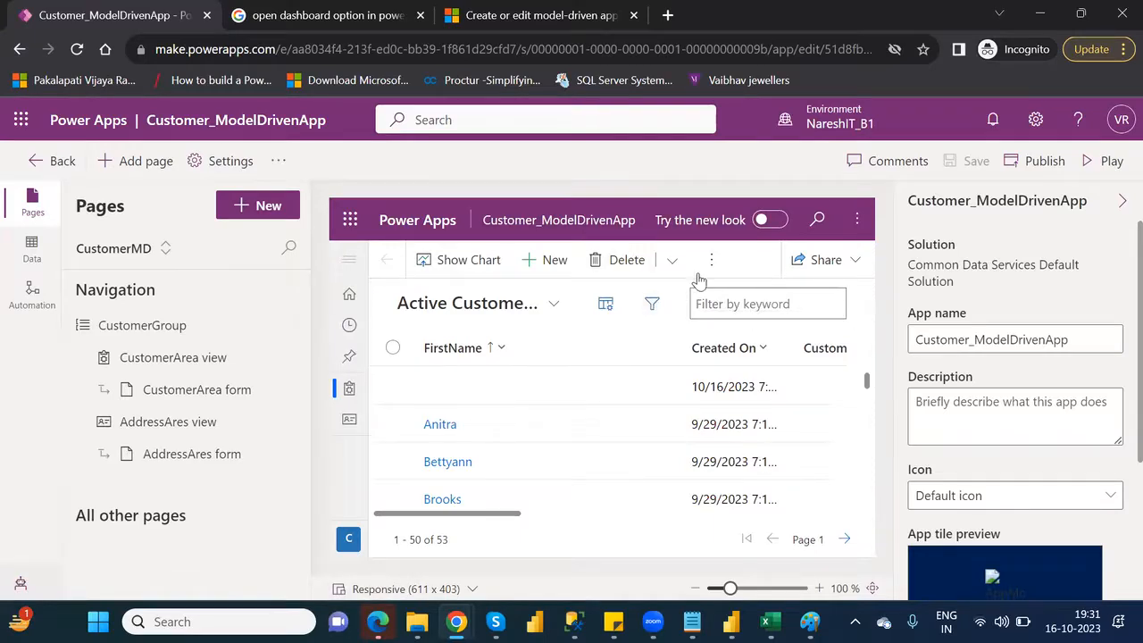
mouse_move(759, 220)
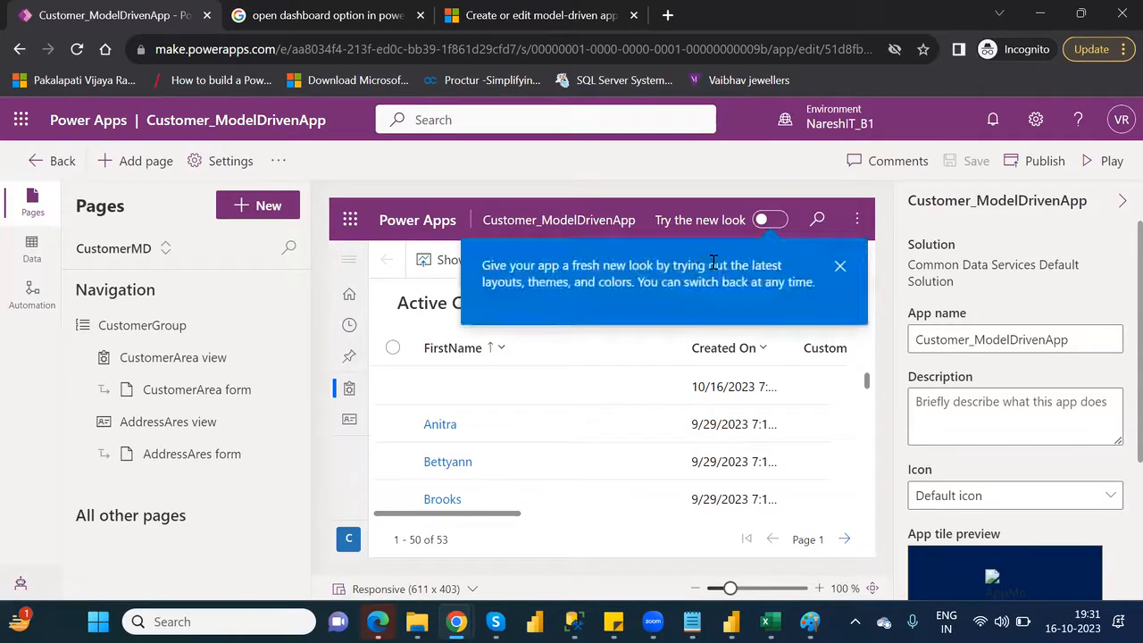
click(839, 265)
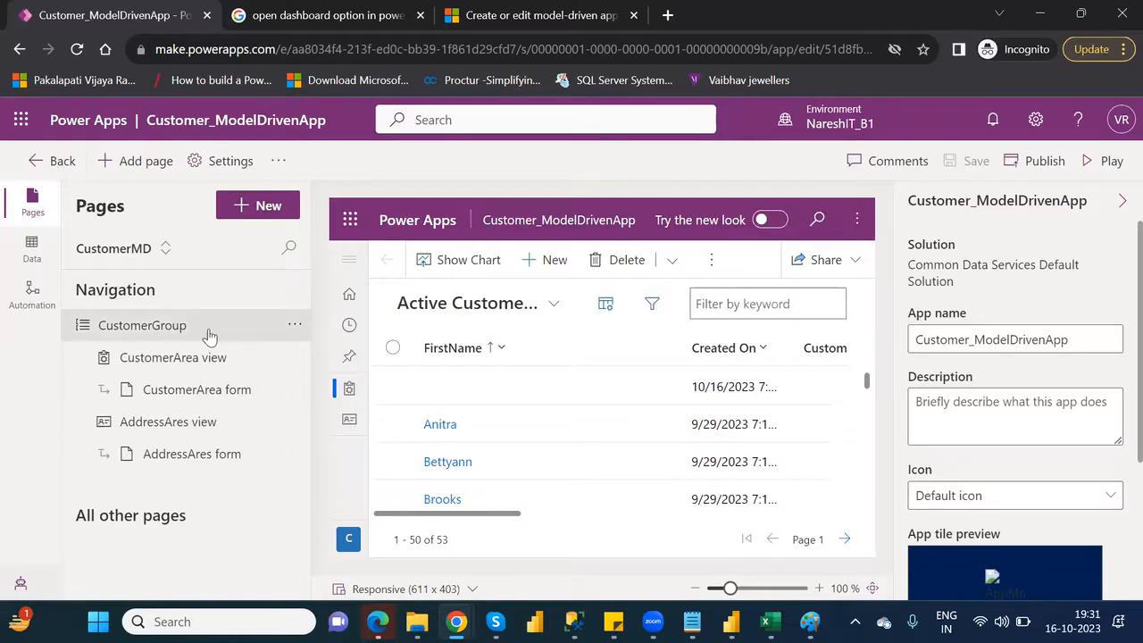
Open the dashboards from the CustomerArea view in the app preview
click(201, 357)
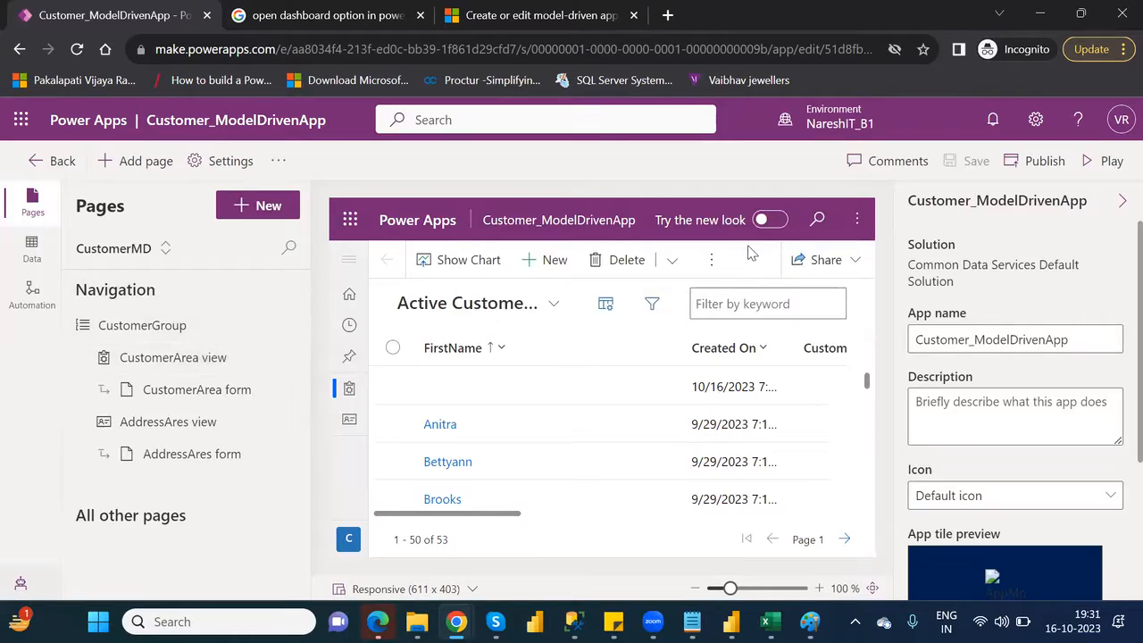
click(714, 265)
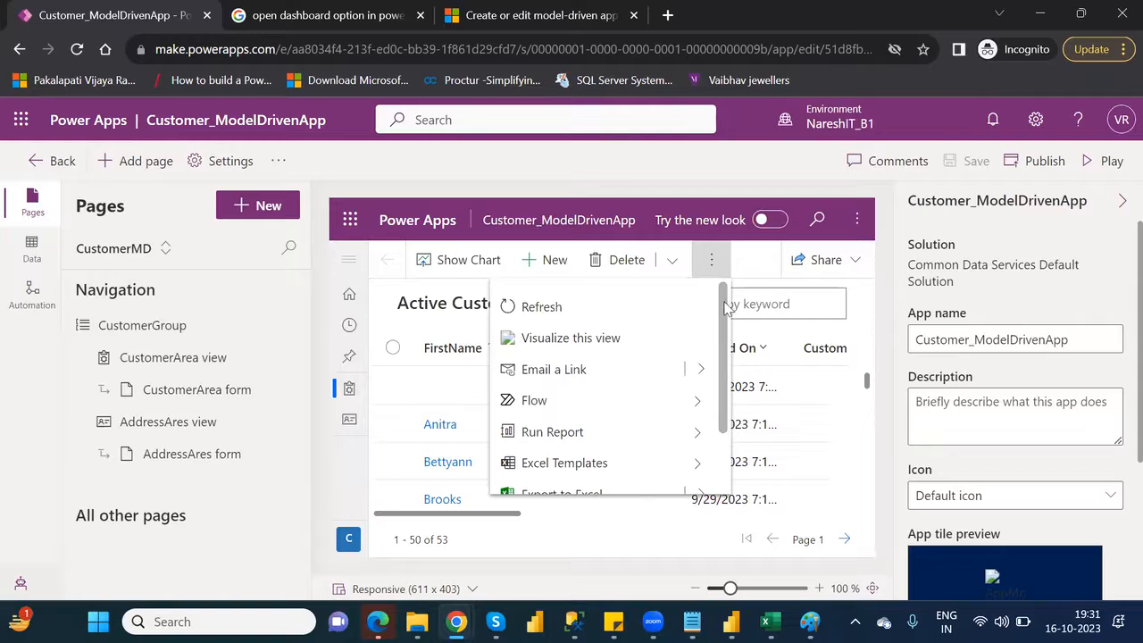
drag(725, 315, 734, 406)
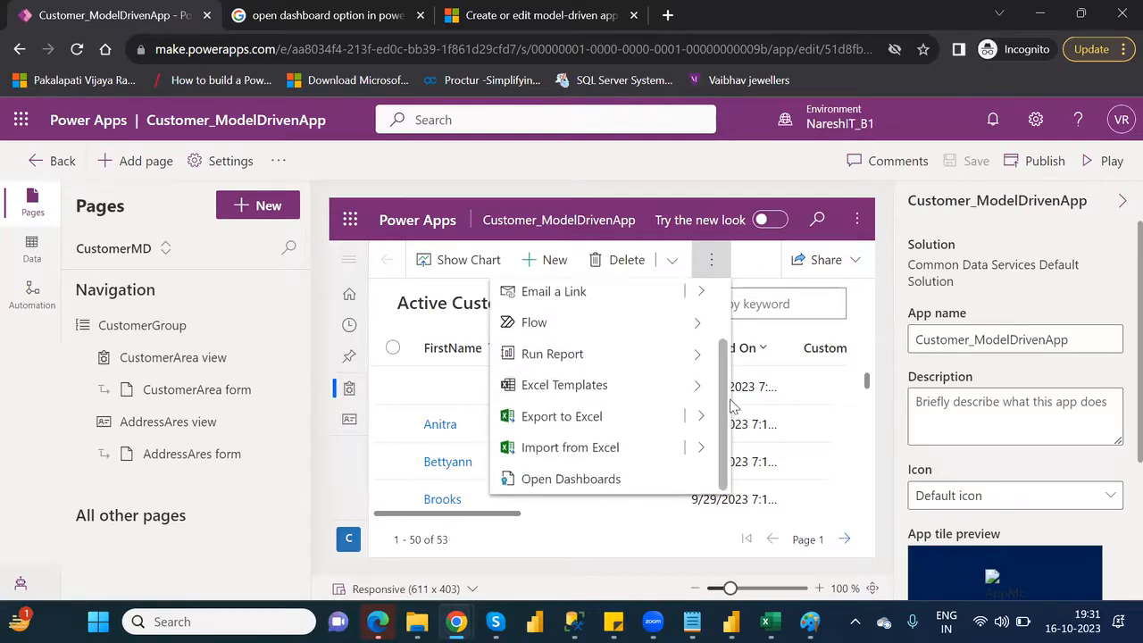
click(579, 487)
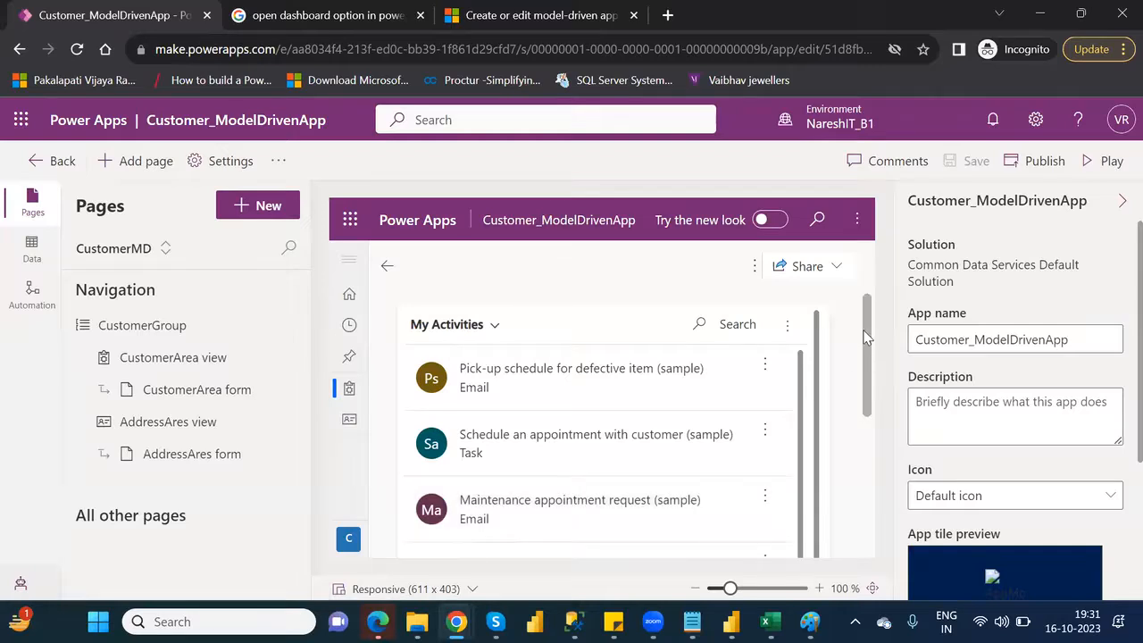
Look through the My Activities list on the opened dashboard and its available system views
scroll(883, 377, down, 1)
scroll(882, 377, down, 4)
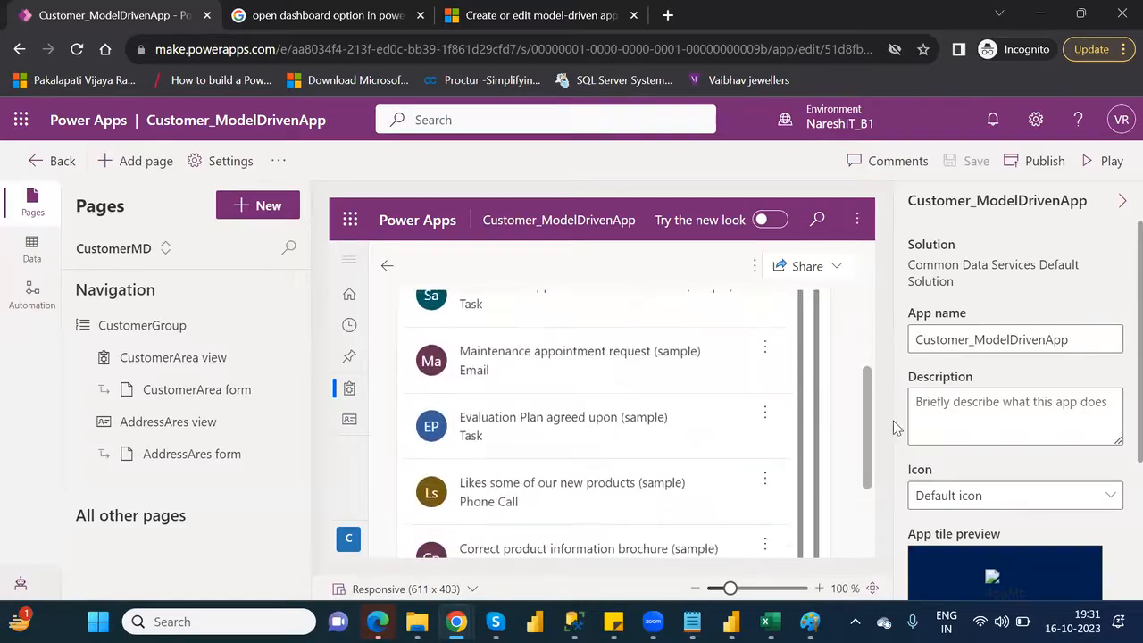
scroll(622, 342, up, 5)
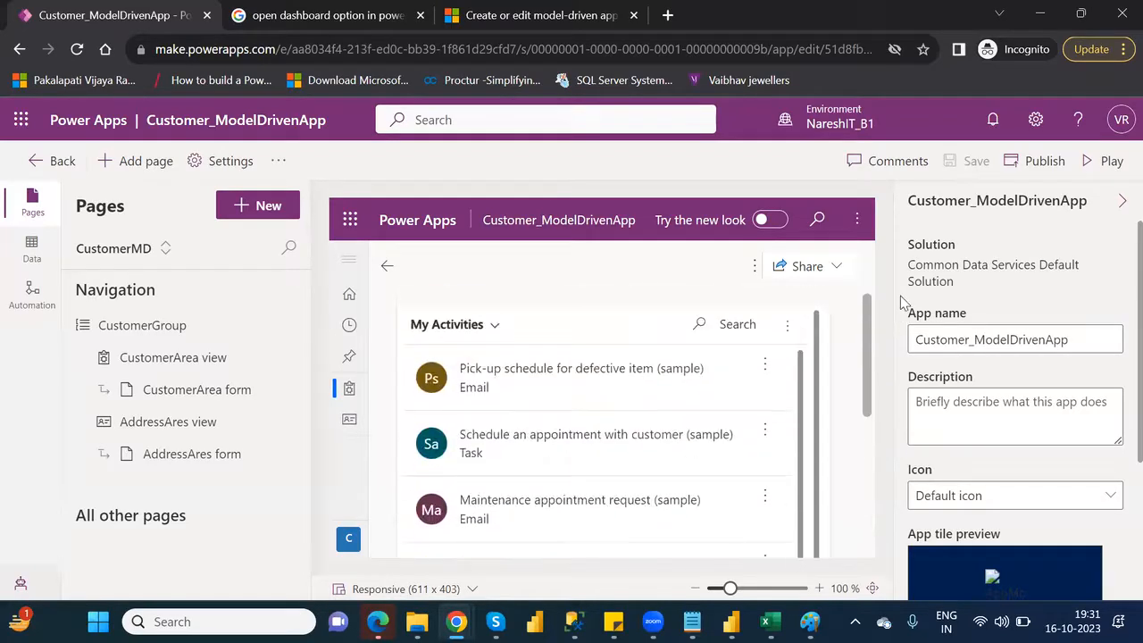
click(490, 326)
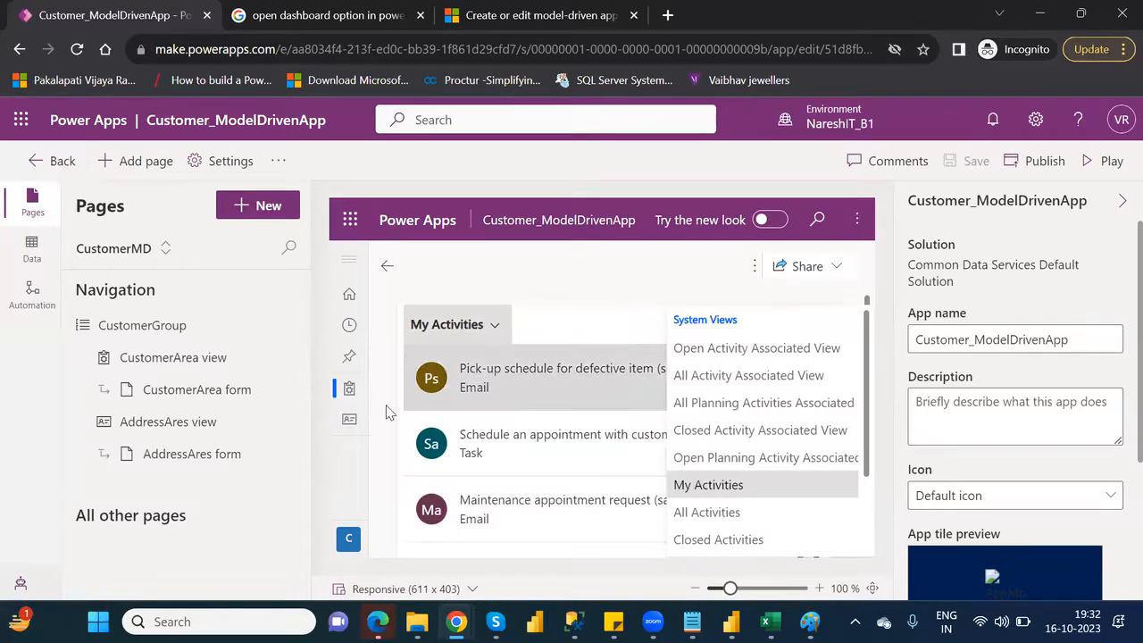
Return to the CustomerArea page by way of AddressAres, try opening its dashboards again and dismiss the dialog
click(351, 421)
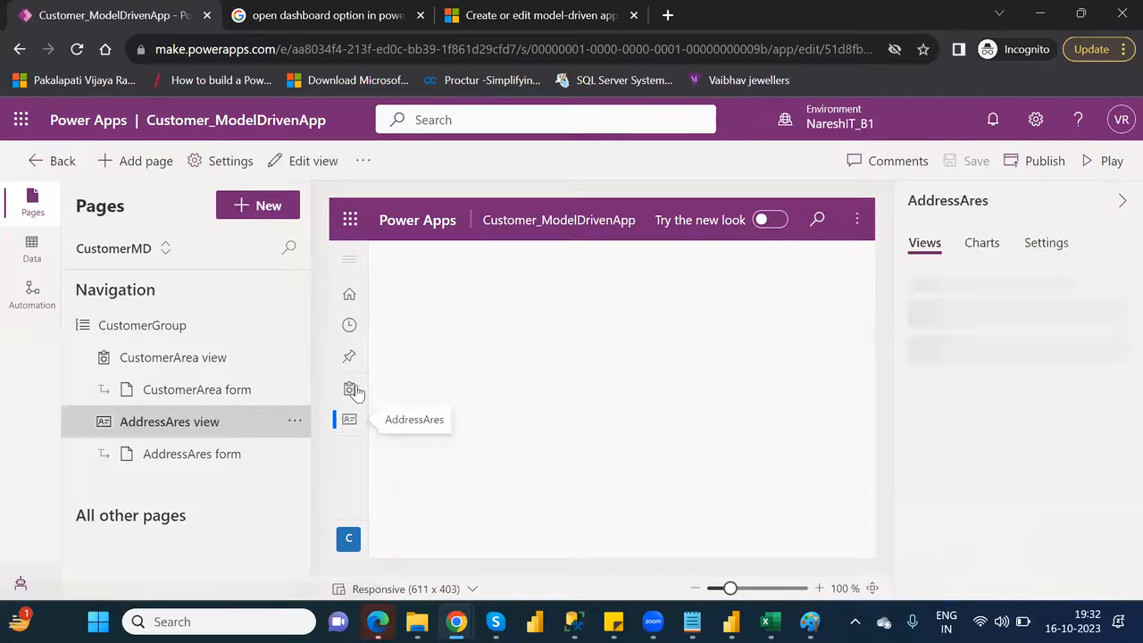
click(351, 389)
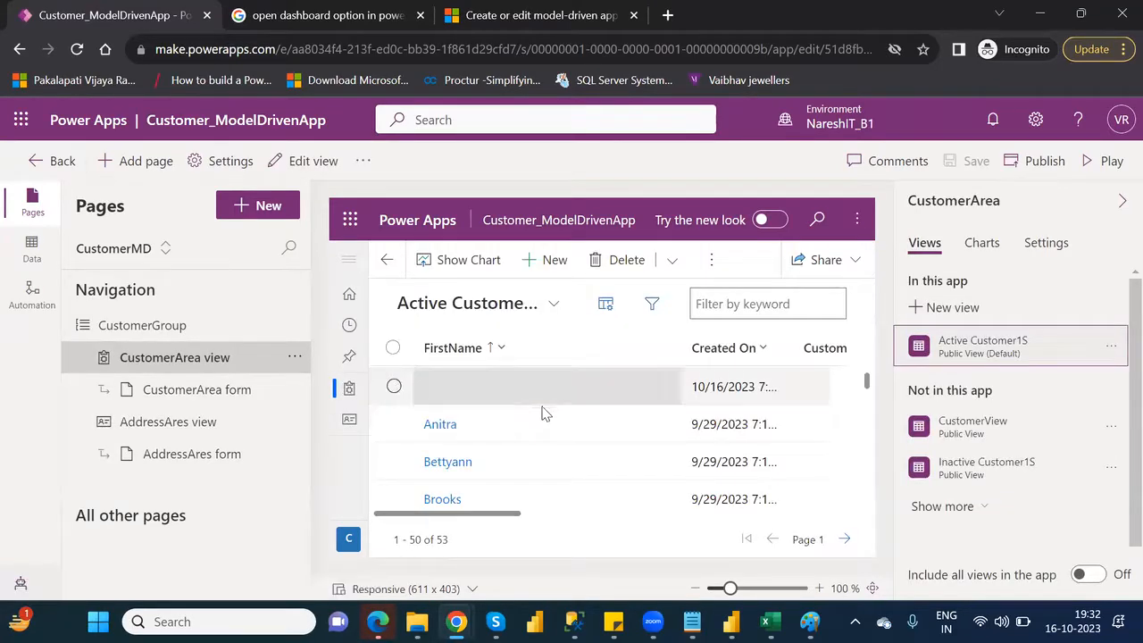
click(714, 260)
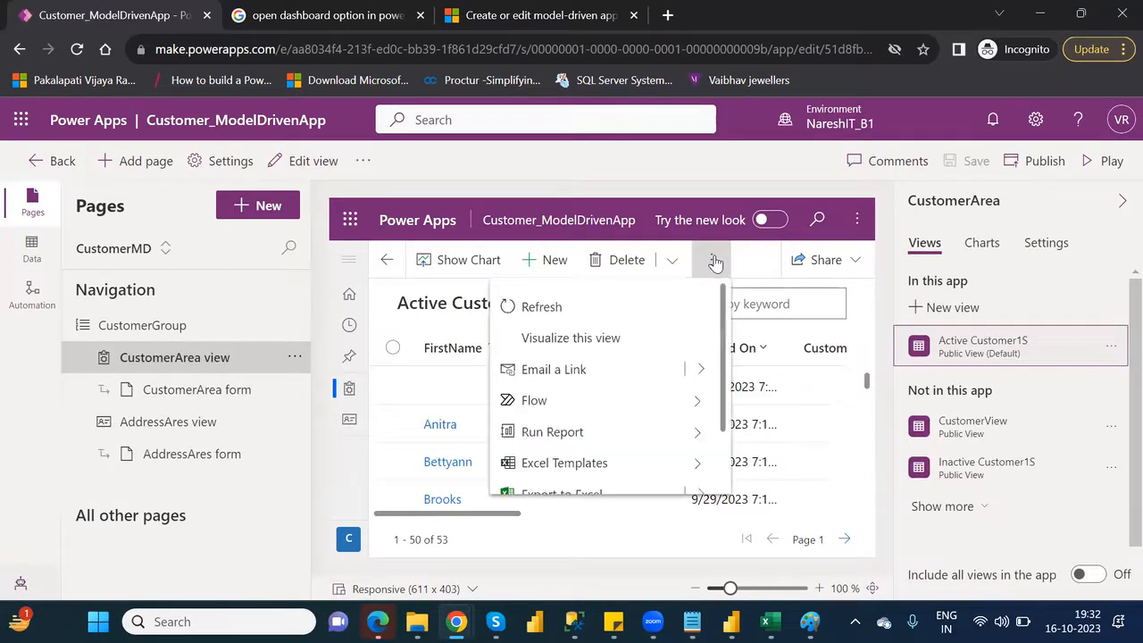
scroll(728, 477, down, 2)
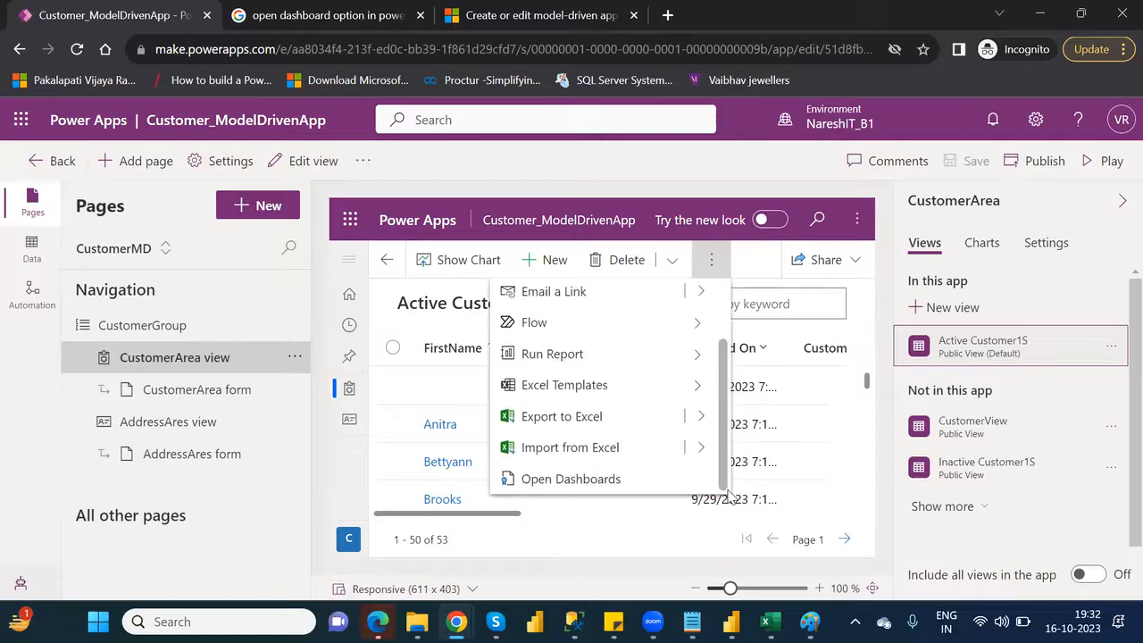
click(572, 483)
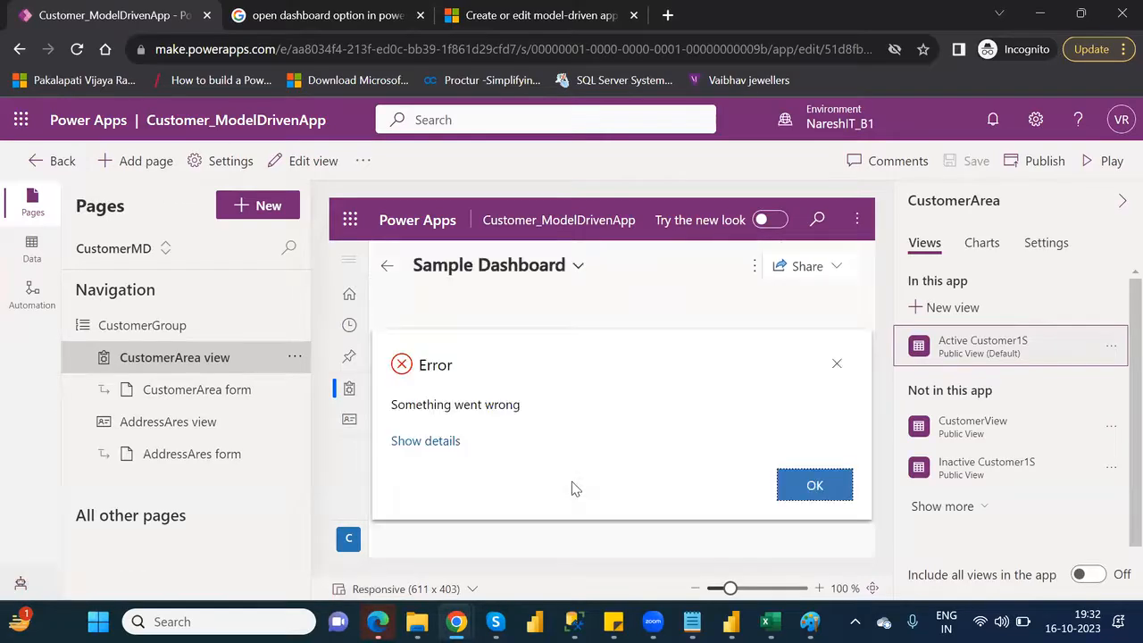
click(814, 484)
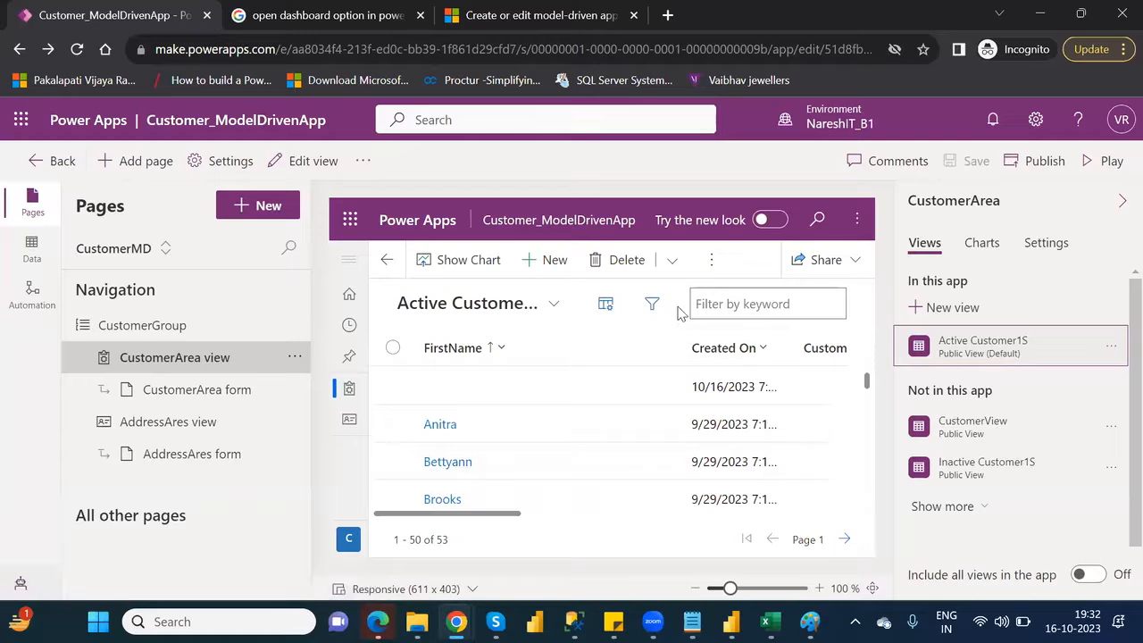
Reload the app editor, reopen the dashboards from the Customer view and dismiss the new-look tip
click(76, 50)
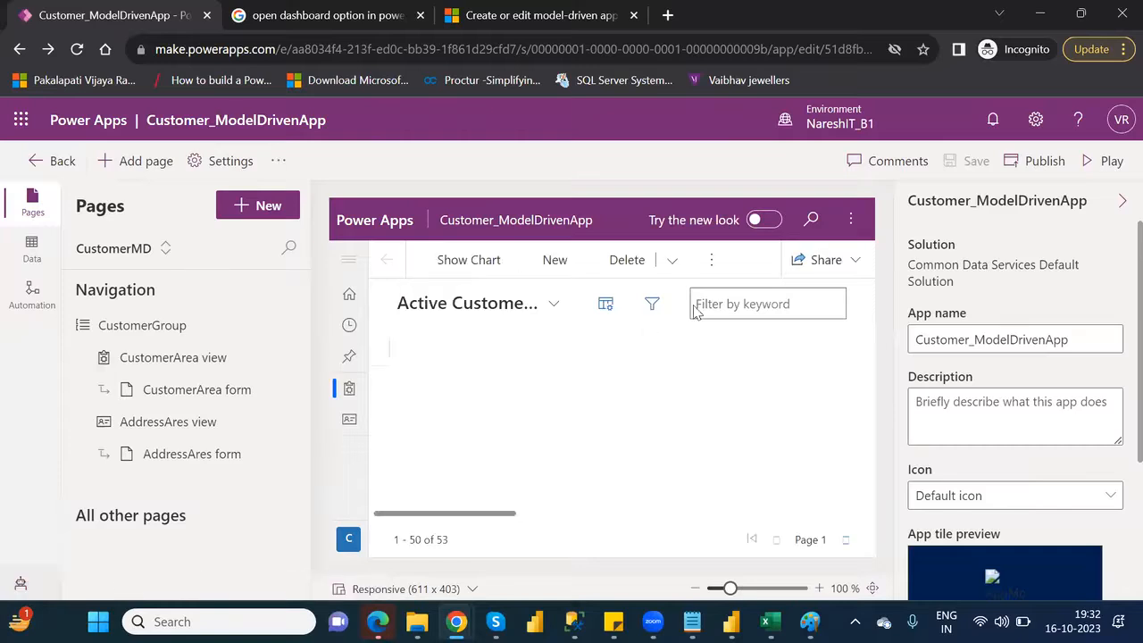
click(711, 260)
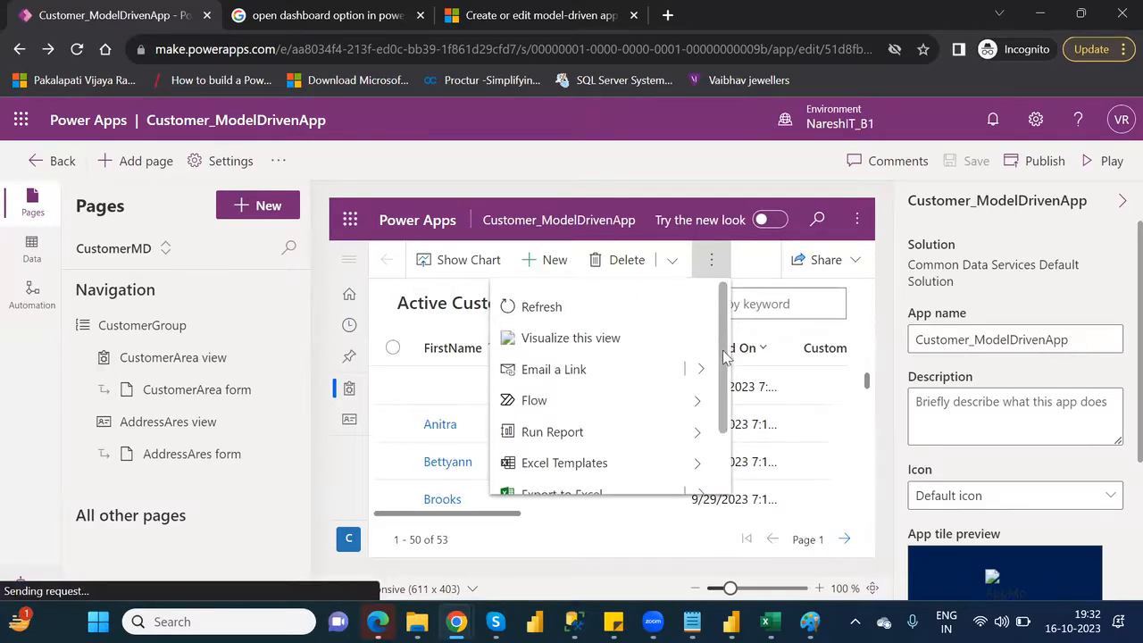
drag(723, 351, 731, 442)
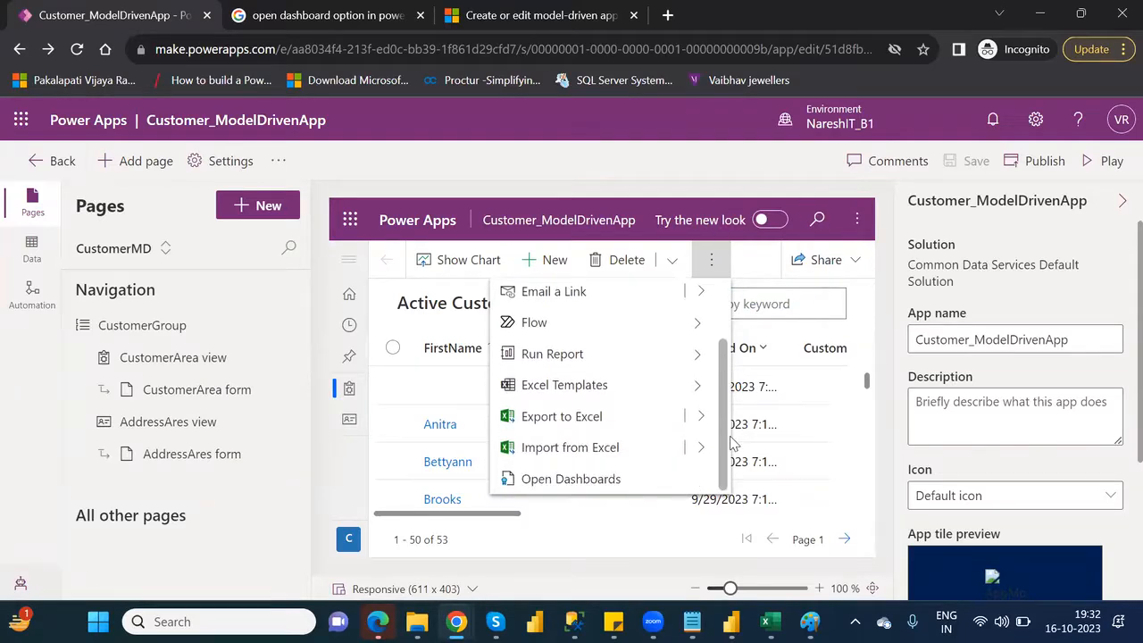
click(567, 481)
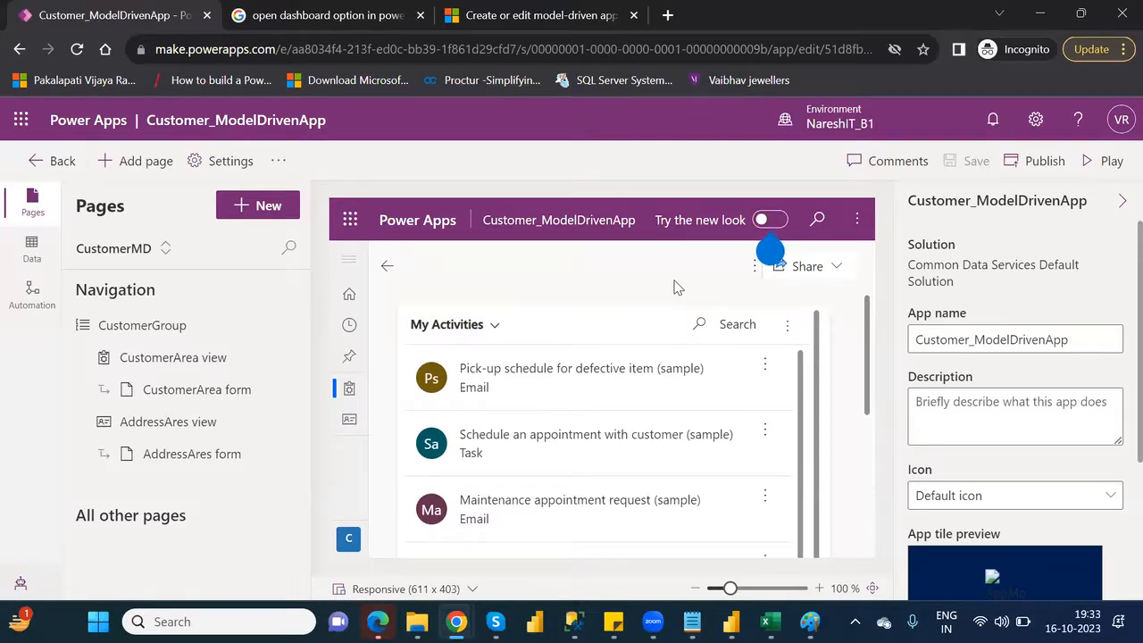
click(755, 266)
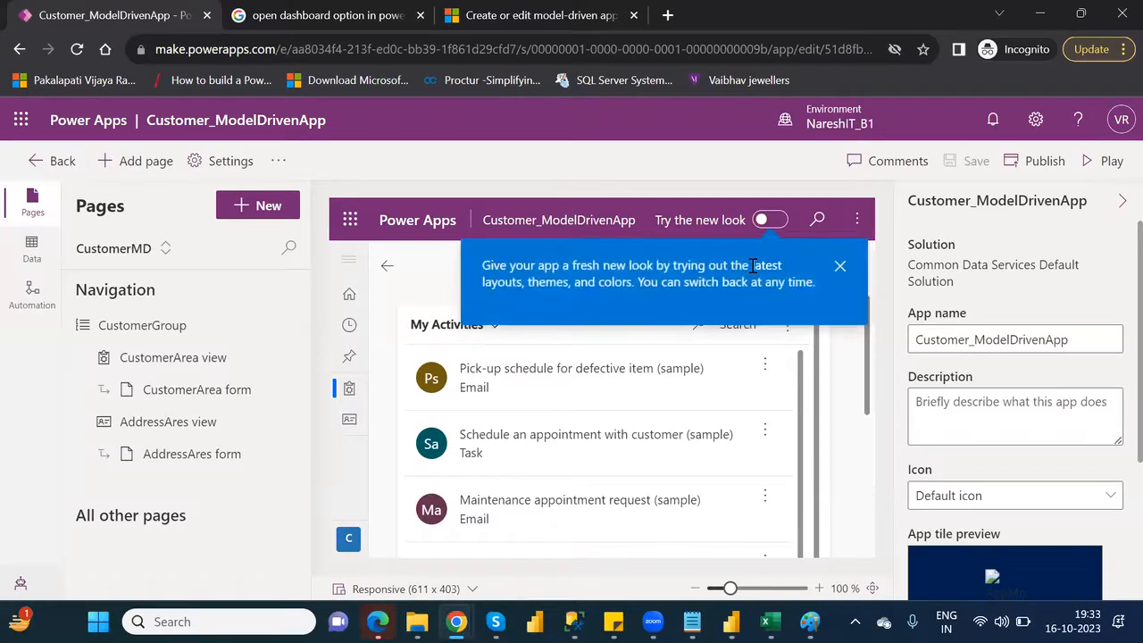
click(841, 266)
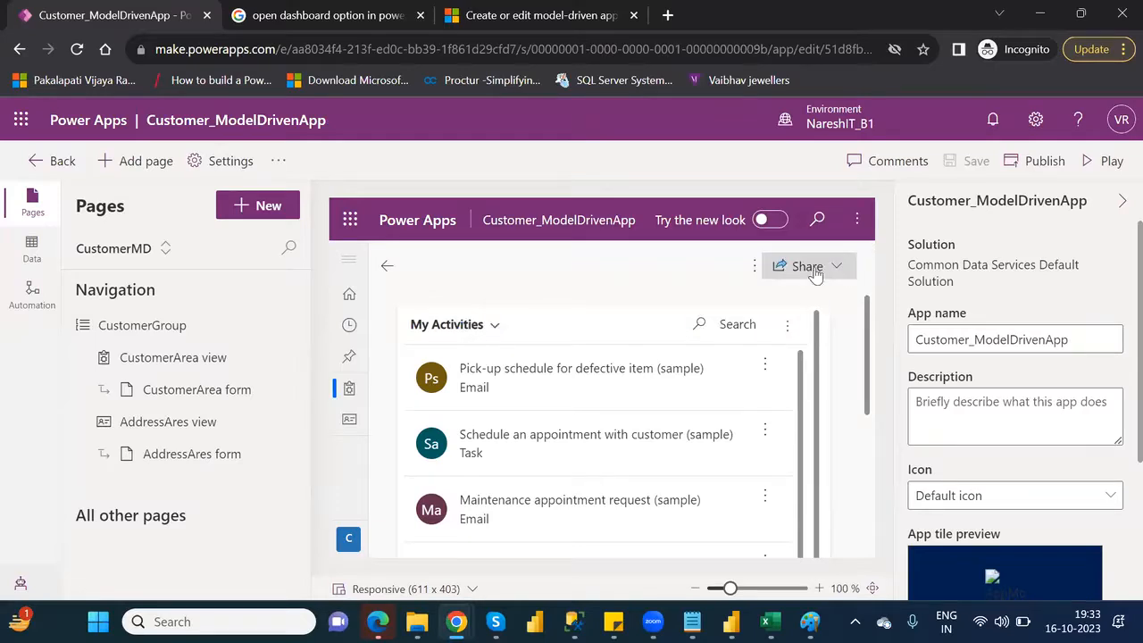
click(754, 268)
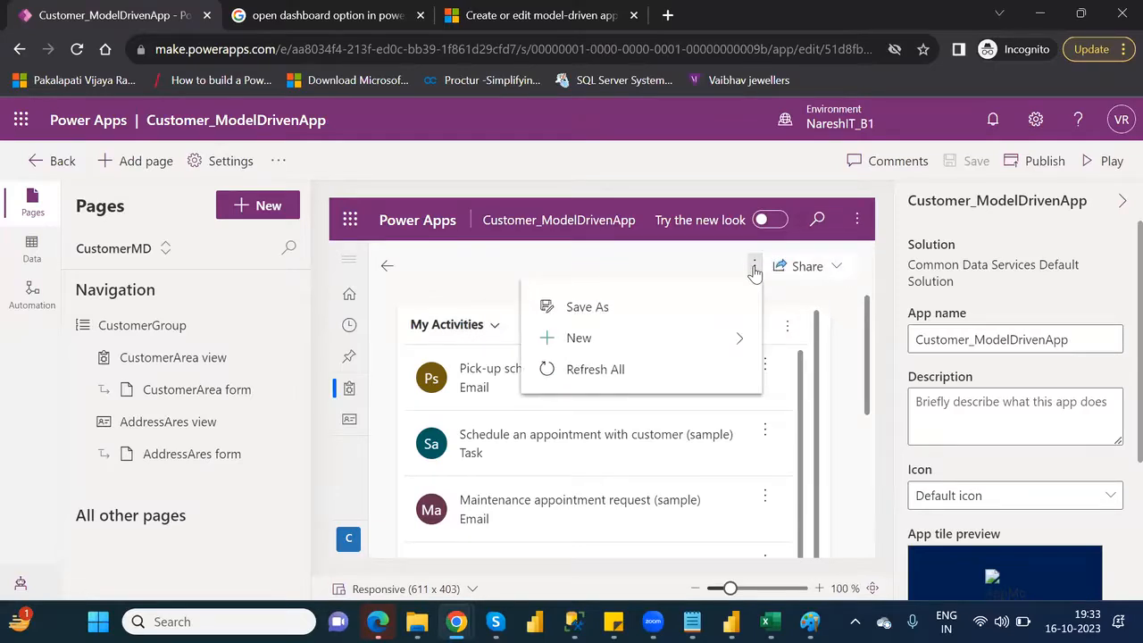
click(741, 340)
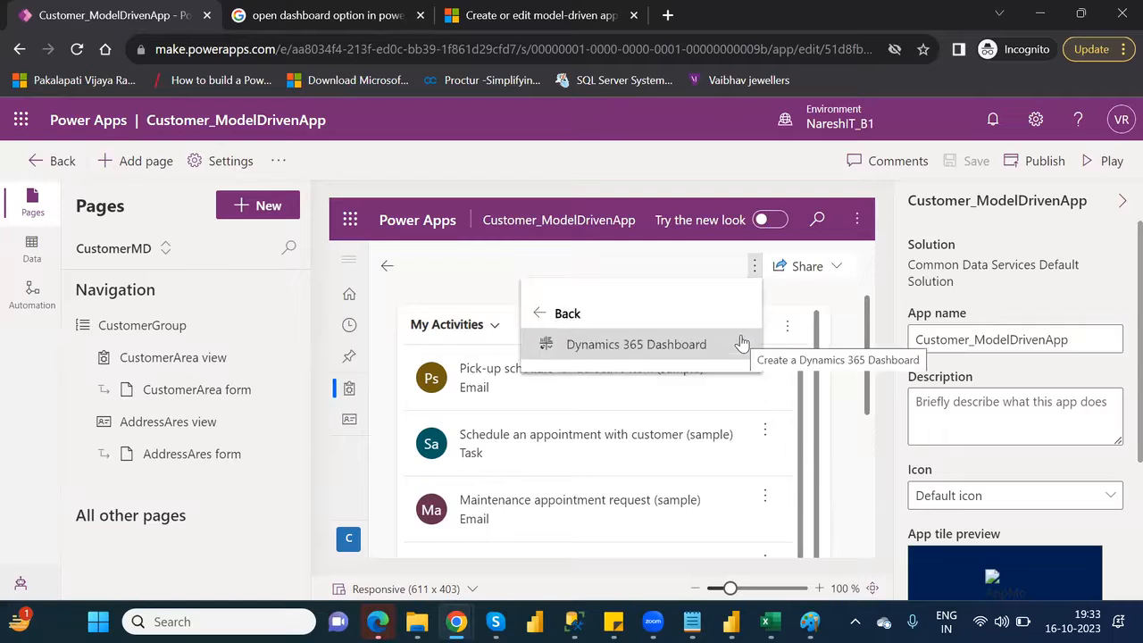
click(604, 259)
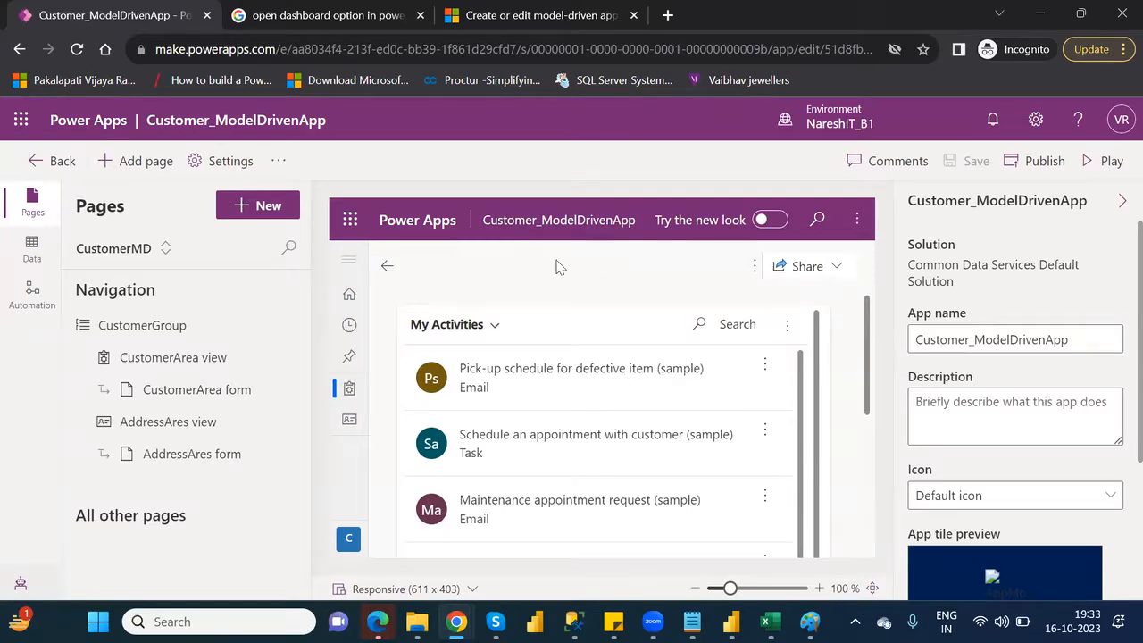
Publish Customer_ModelDrivenApp, play it in a new browser tab and continue through the sign-in prompt
click(1052, 167)
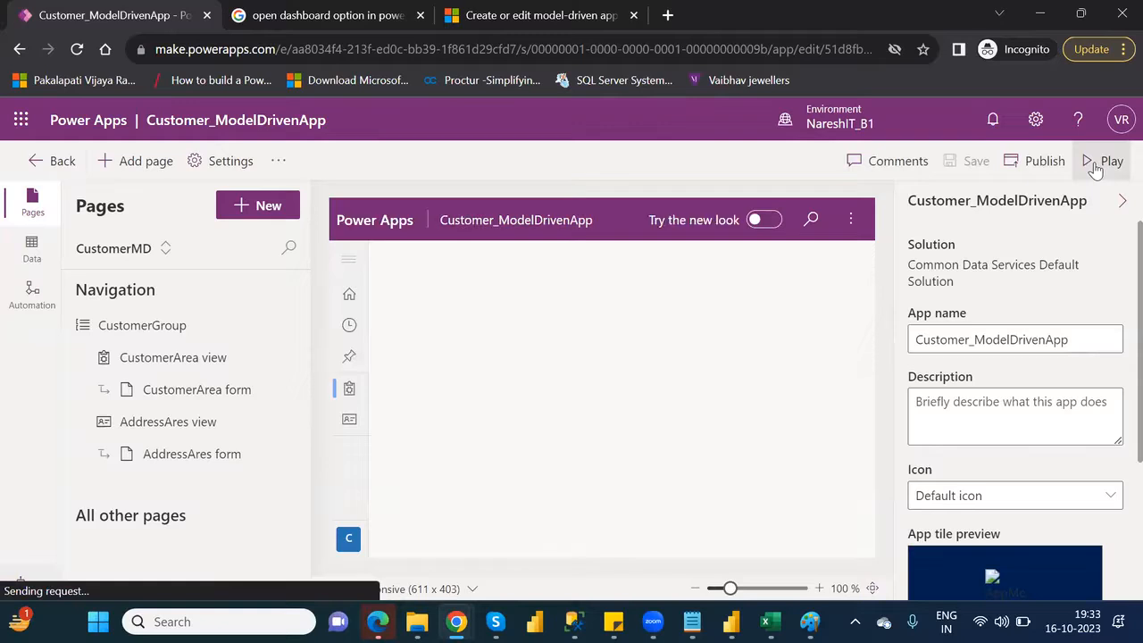
click(1098, 164)
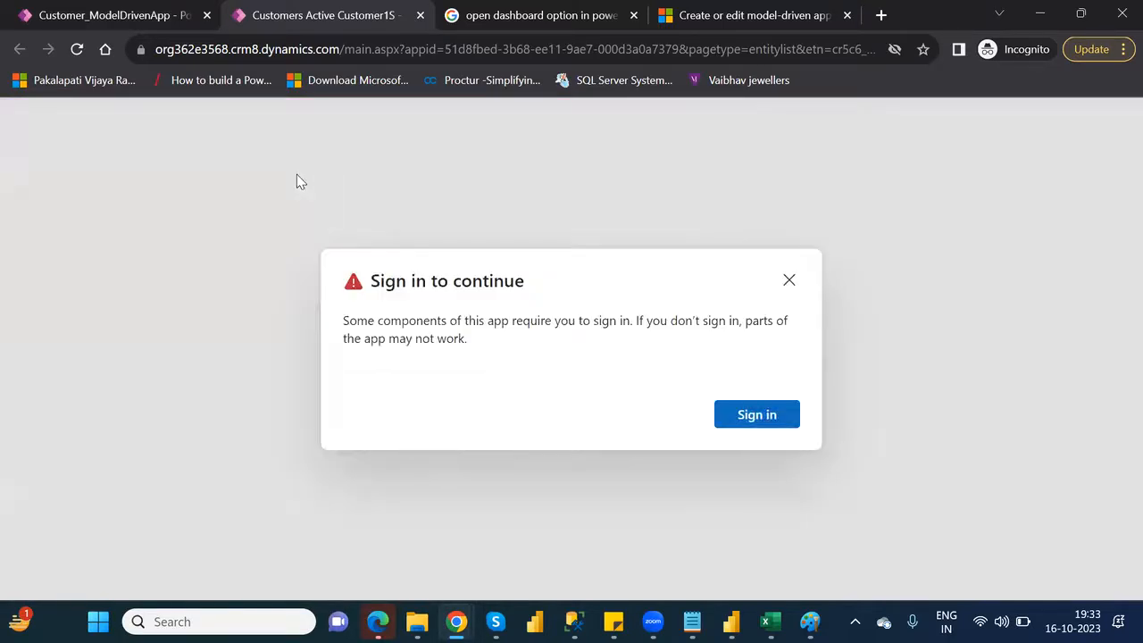
click(774, 423)
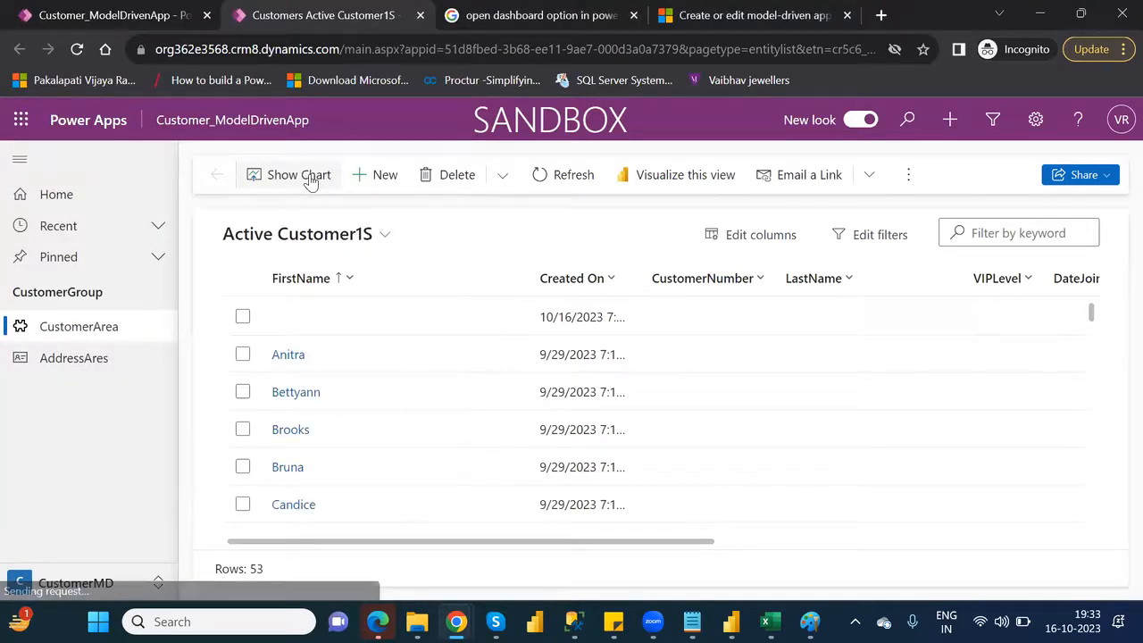
Show the chart pane beside the Active Customer1S list and display the VIPLevel by AgentName system chart
click(310, 178)
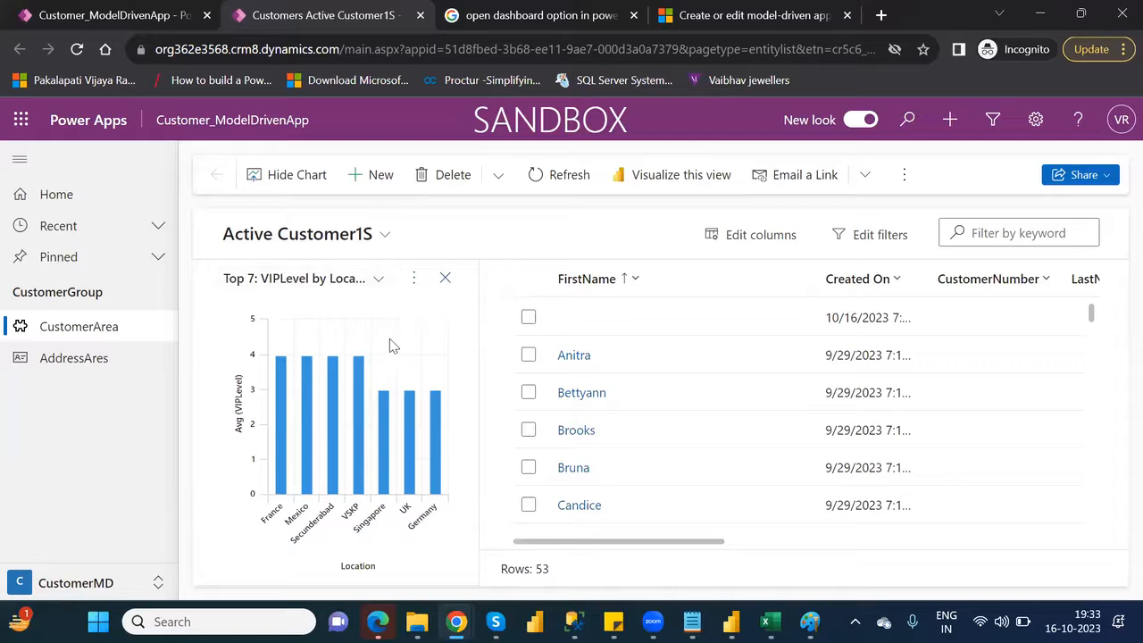
click(379, 280)
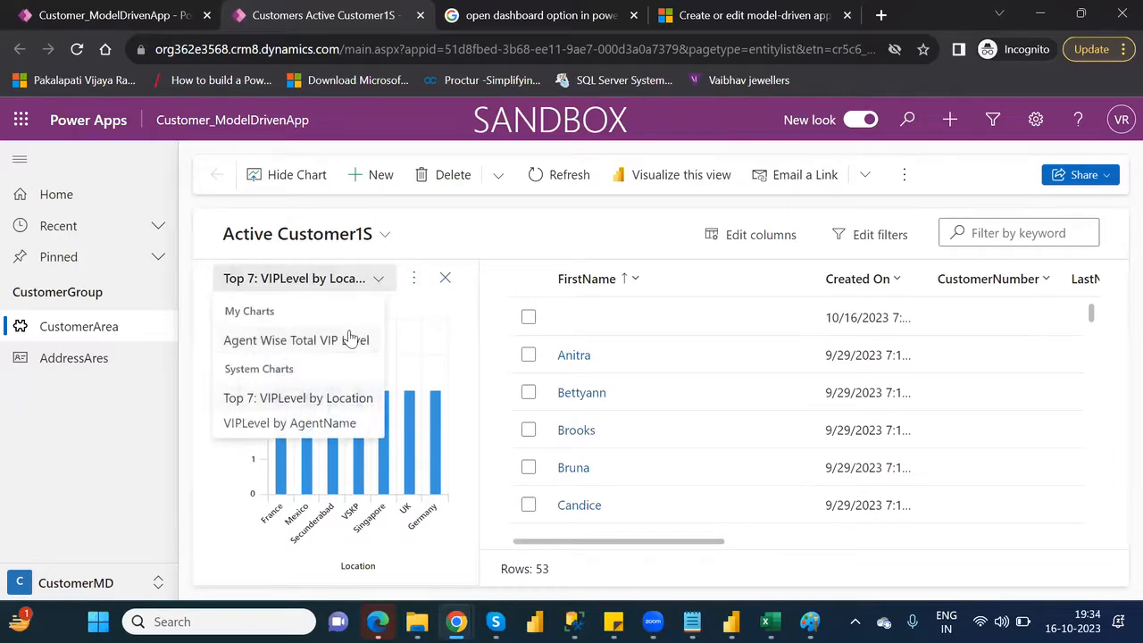
click(315, 425)
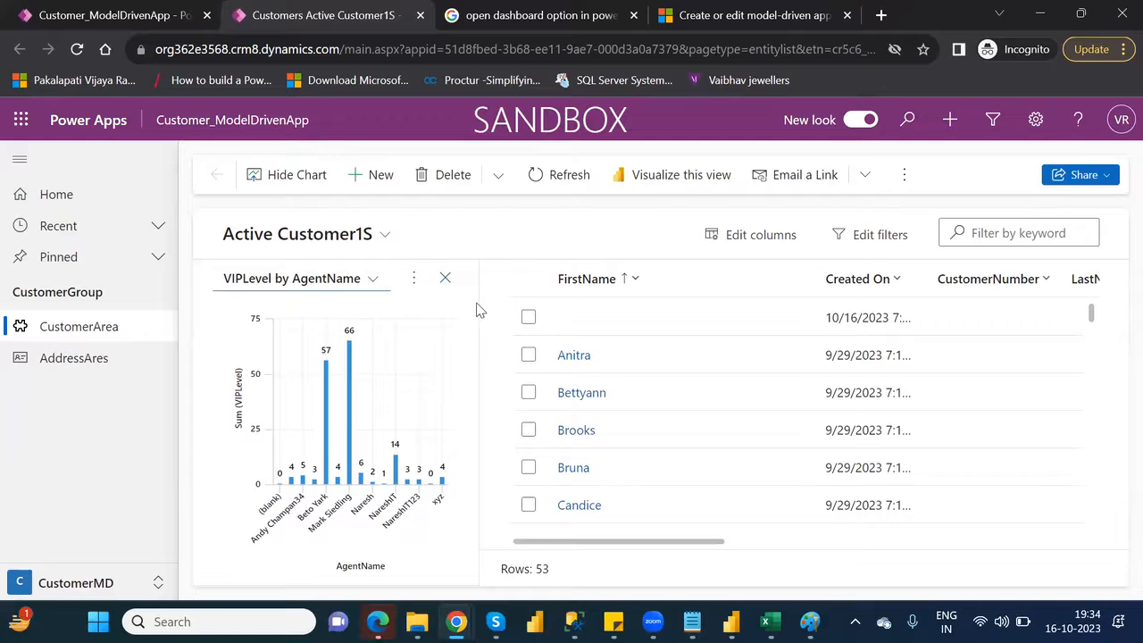
Look through the chart options, available views and further list commands for dashboard access, switching the chart to Top 7: VIPLevel by Location
click(414, 280)
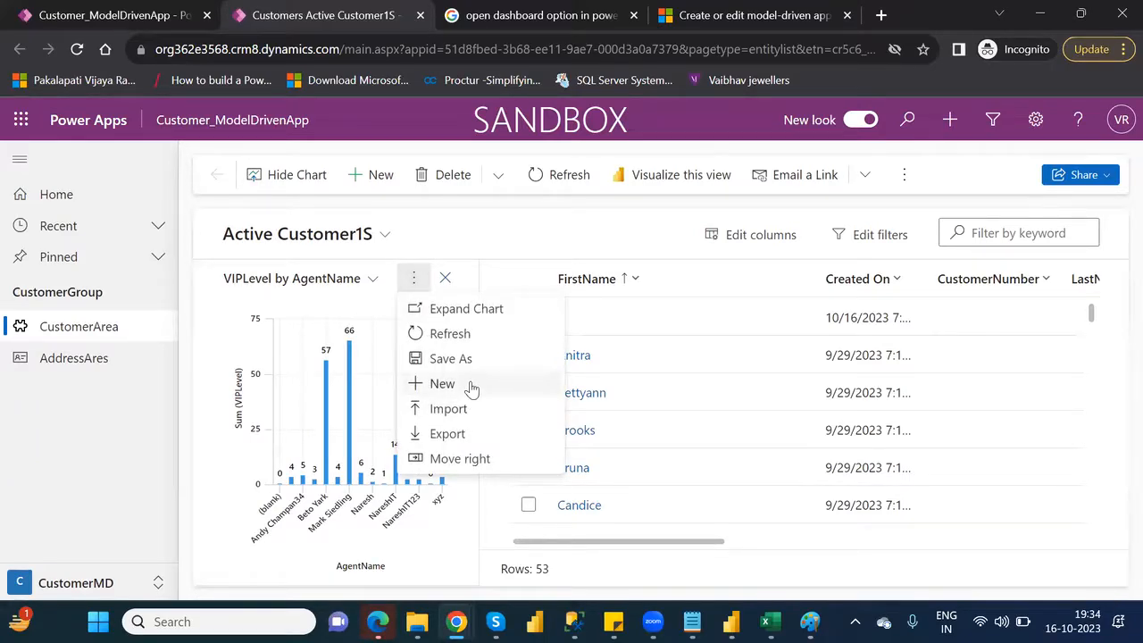
click(438, 249)
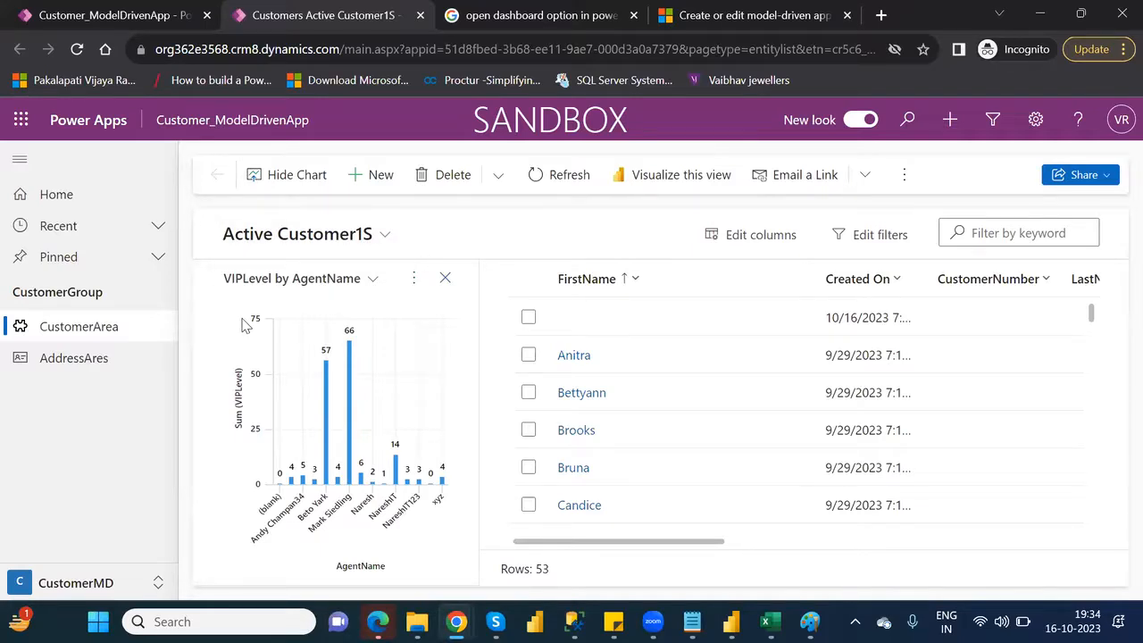
click(415, 279)
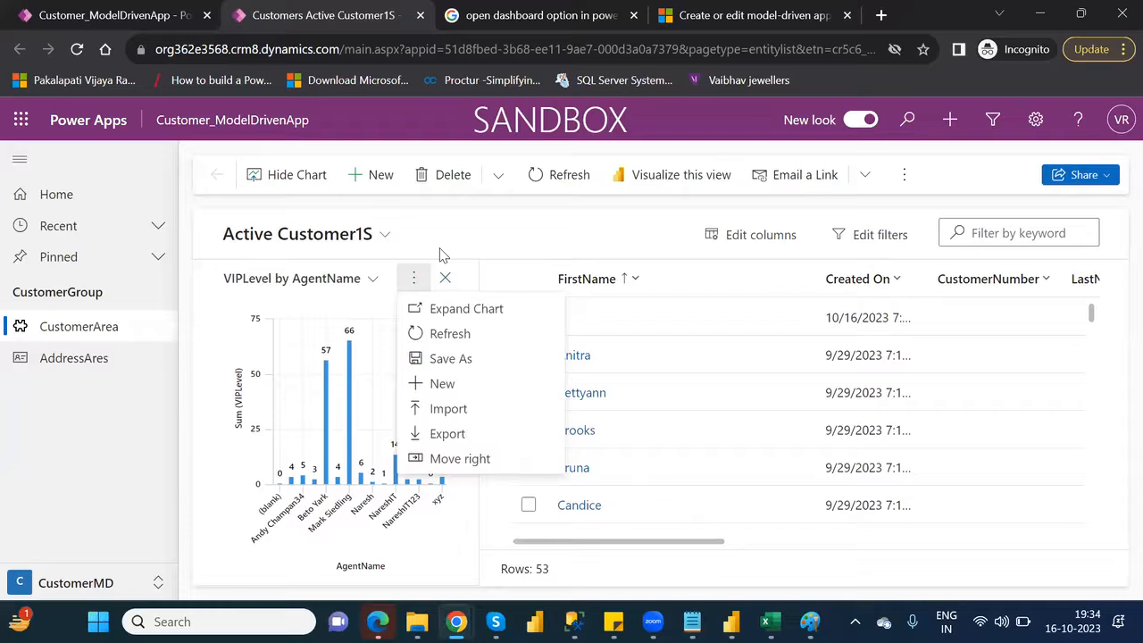
click(439, 249)
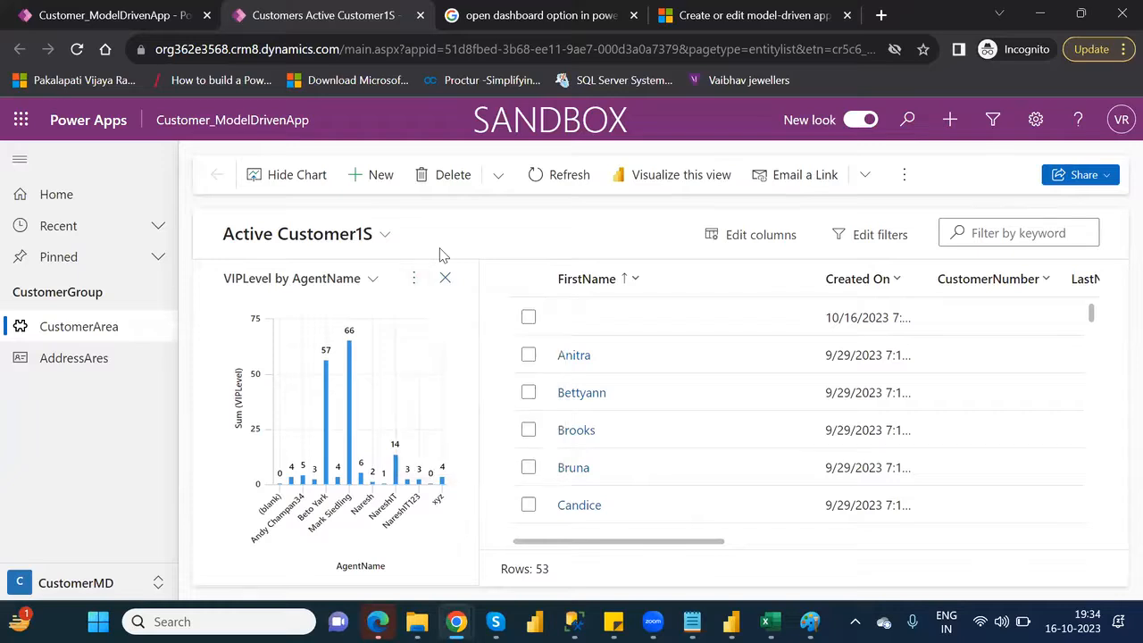
click(385, 235)
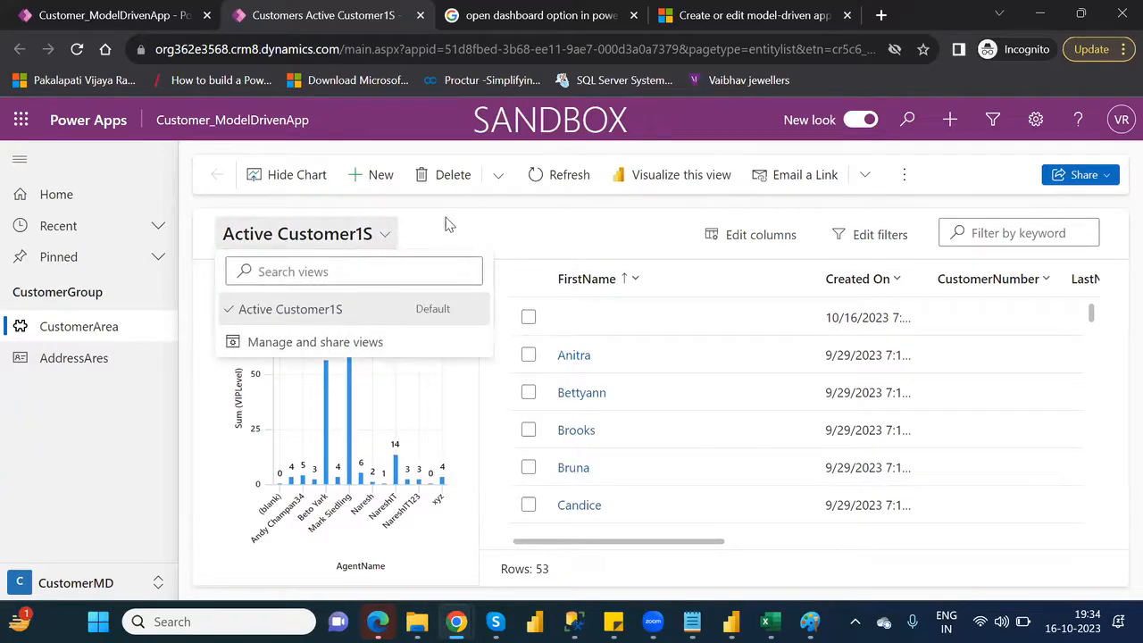
click(417, 256)
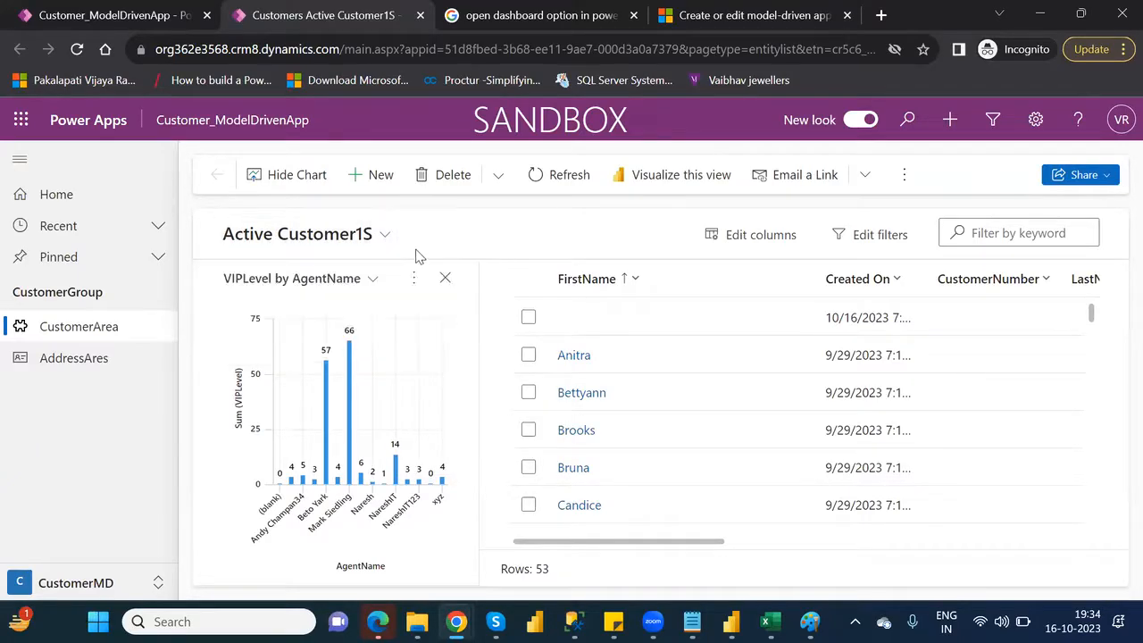
click(374, 278)
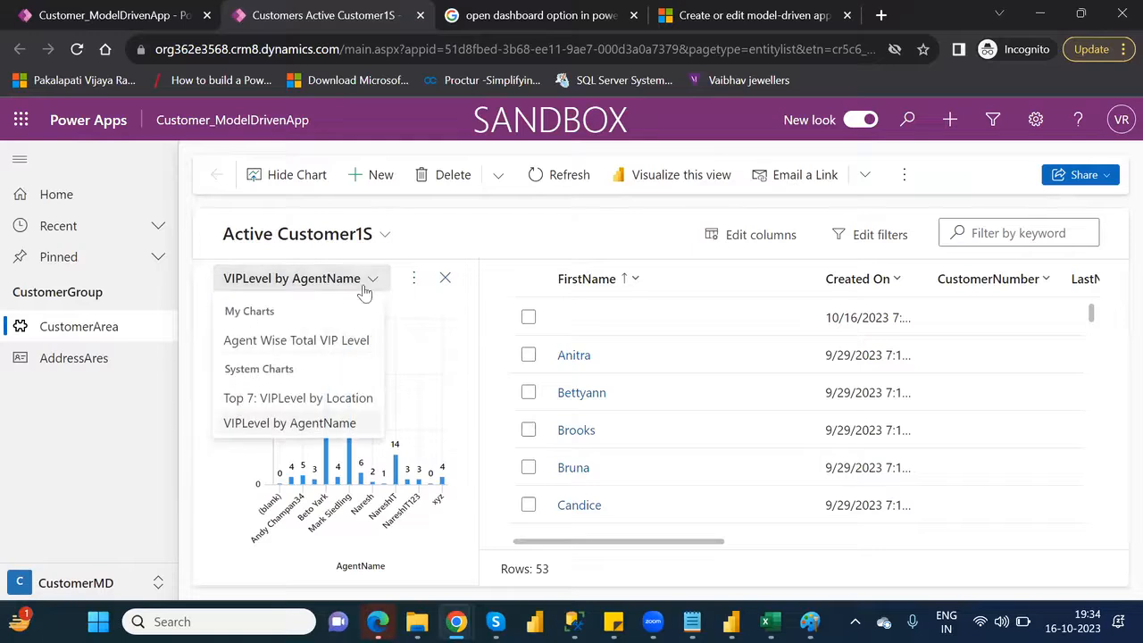
click(281, 399)
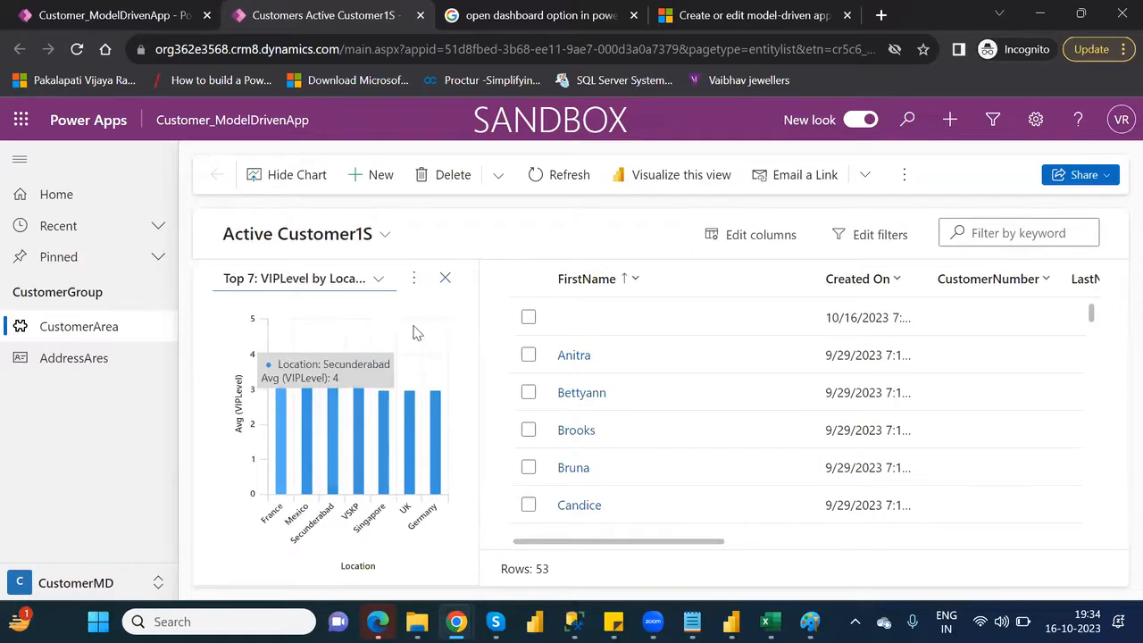
click(412, 279)
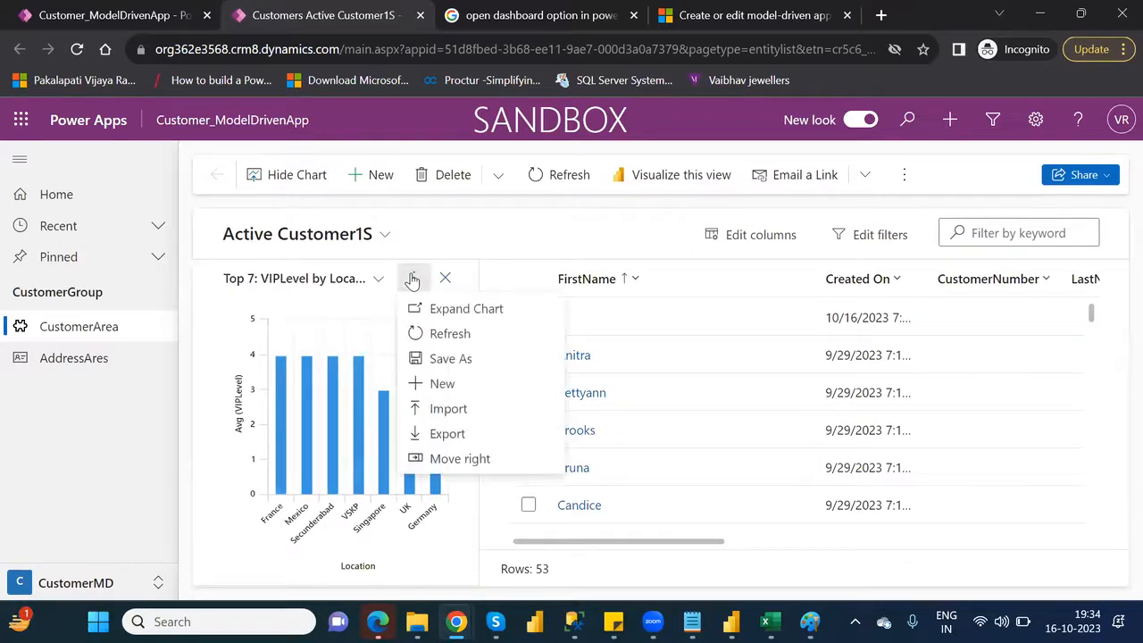
click(536, 234)
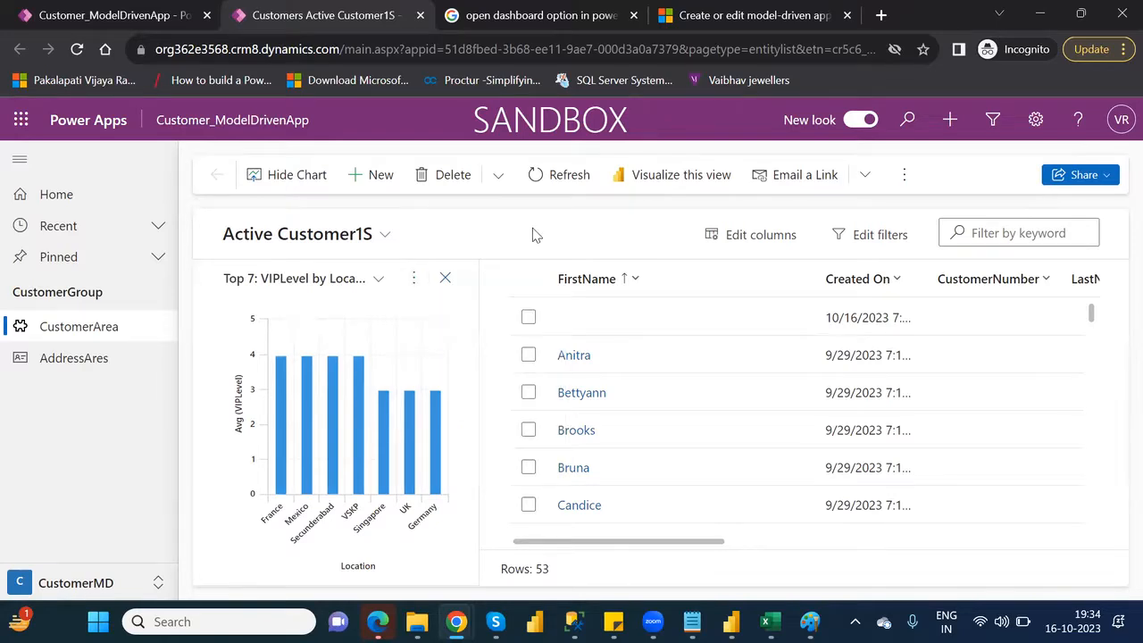
click(902, 183)
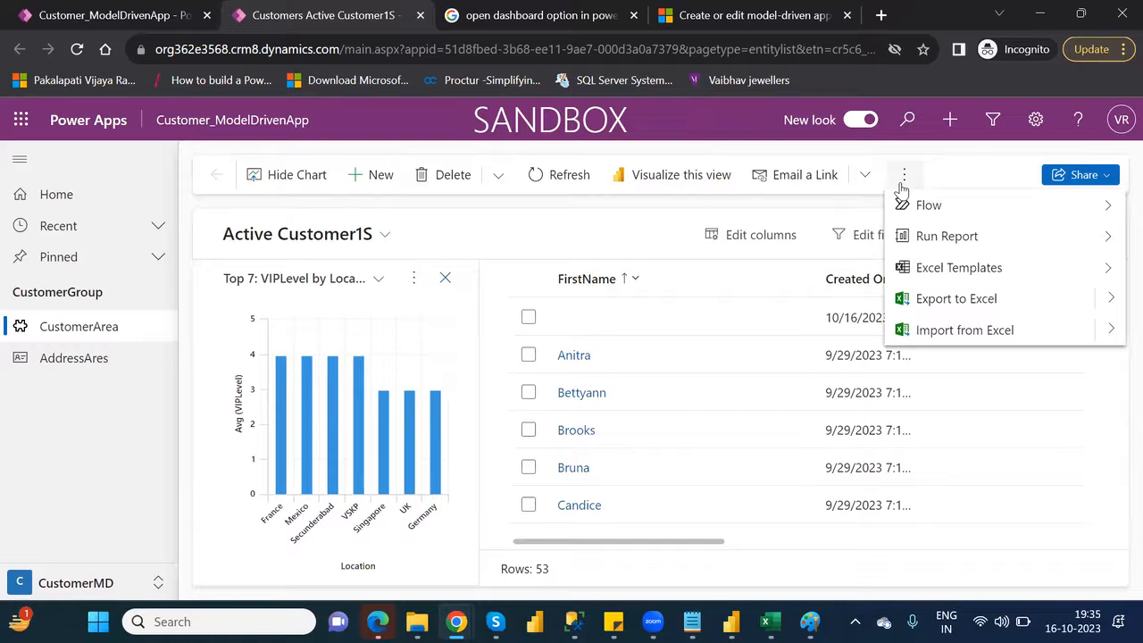
click(619, 211)
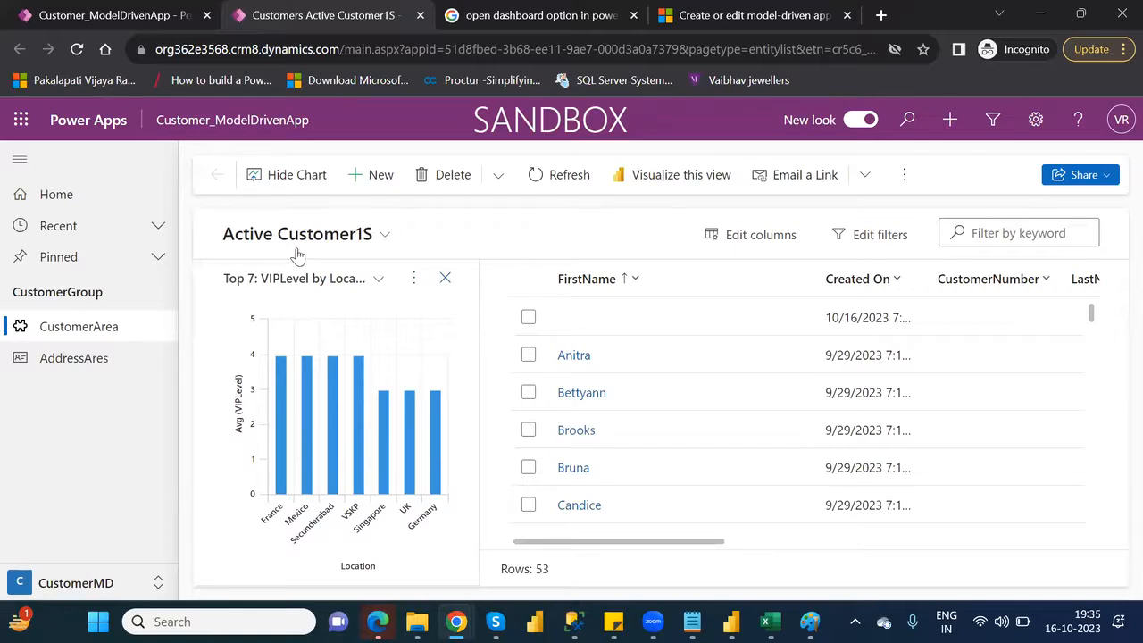
Close the played app, return to the app editor, dismiss the new-look tip and open the dashboards from the customer list
click(420, 15)
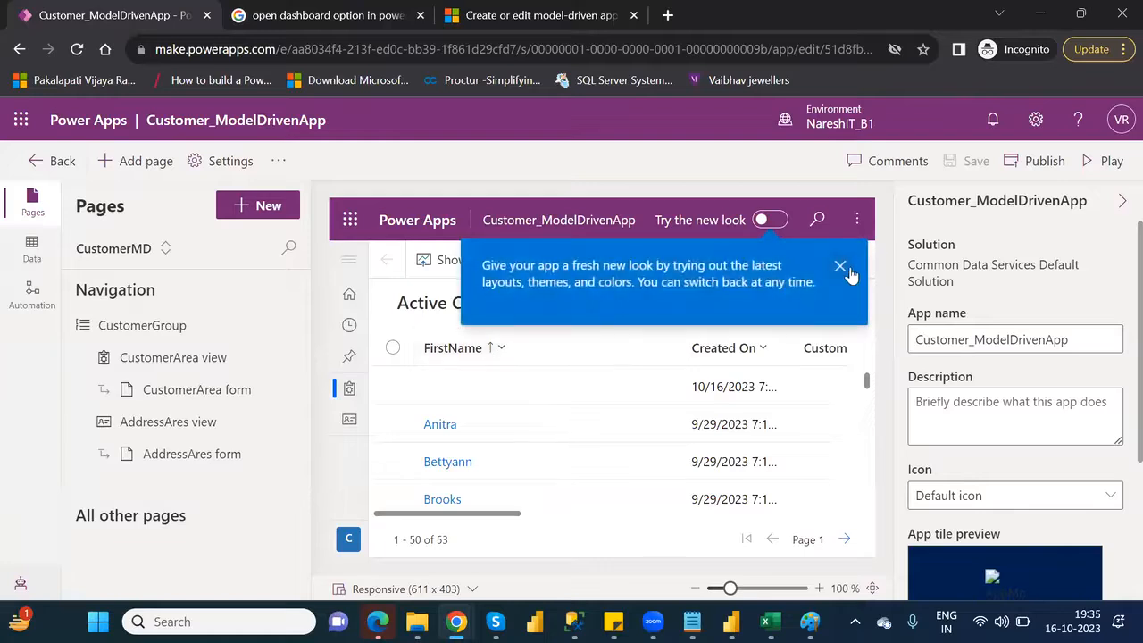
click(840, 268)
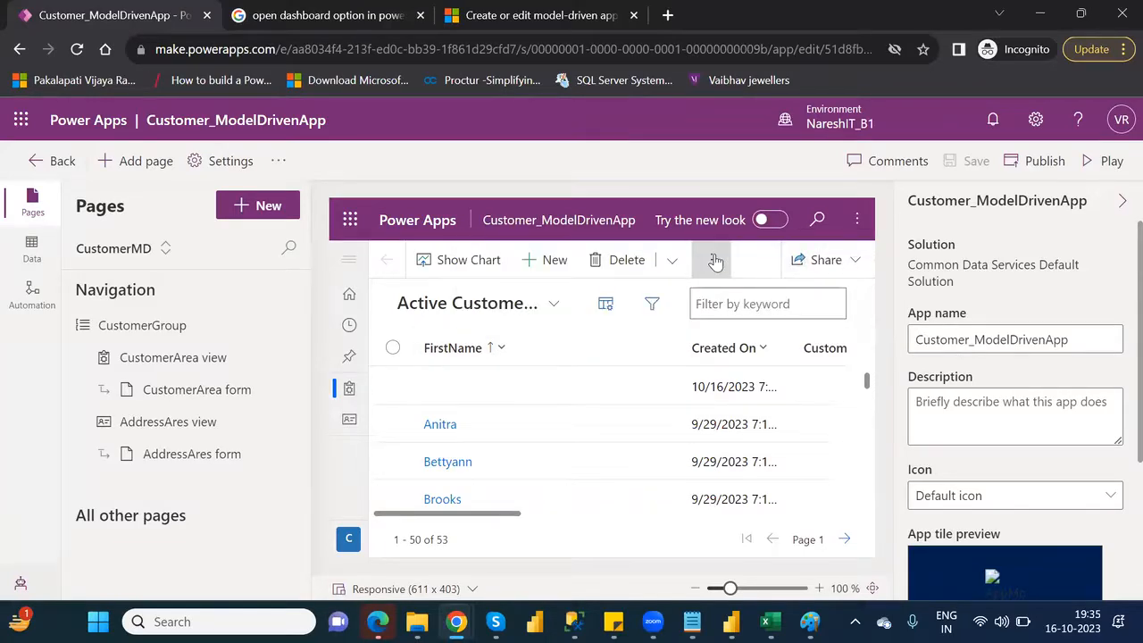
click(715, 260)
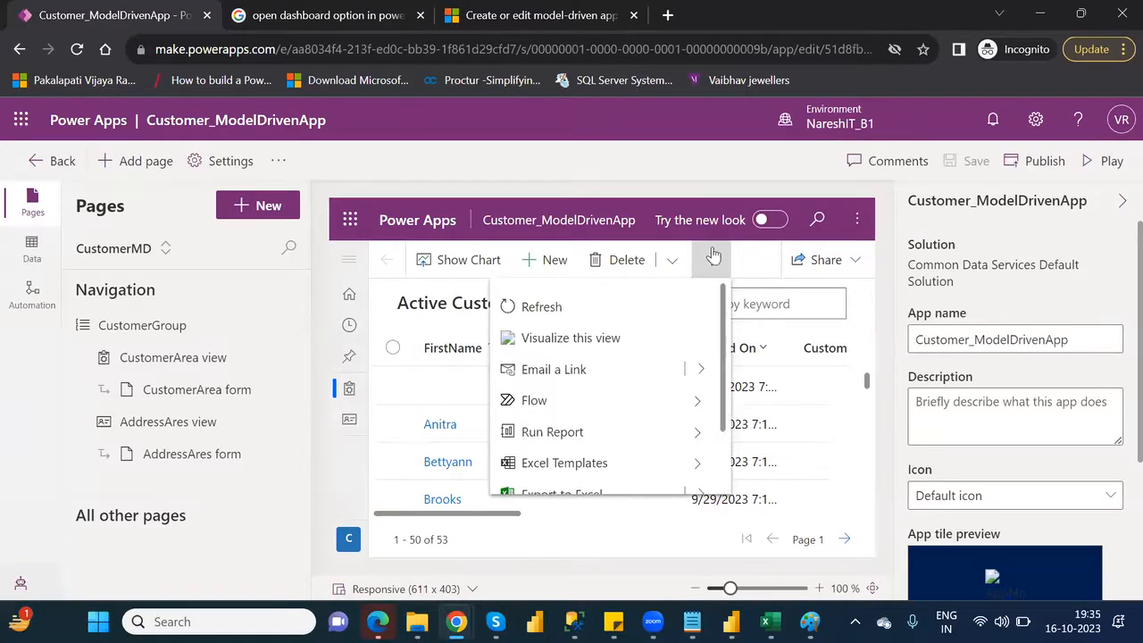
scroll(614, 473, down, 2)
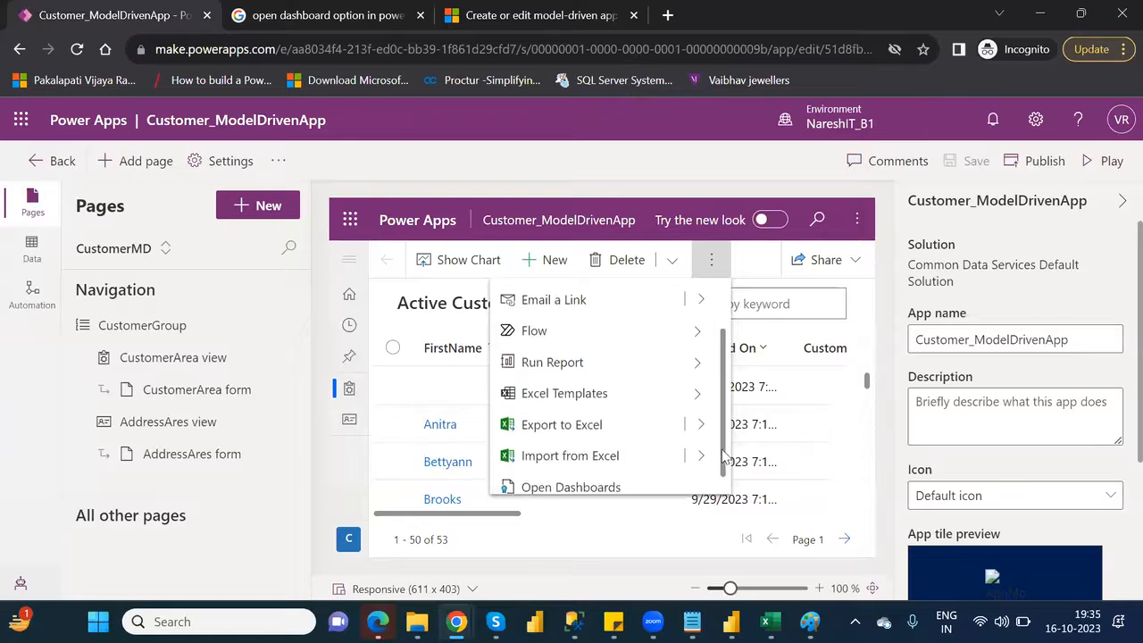
click(613, 480)
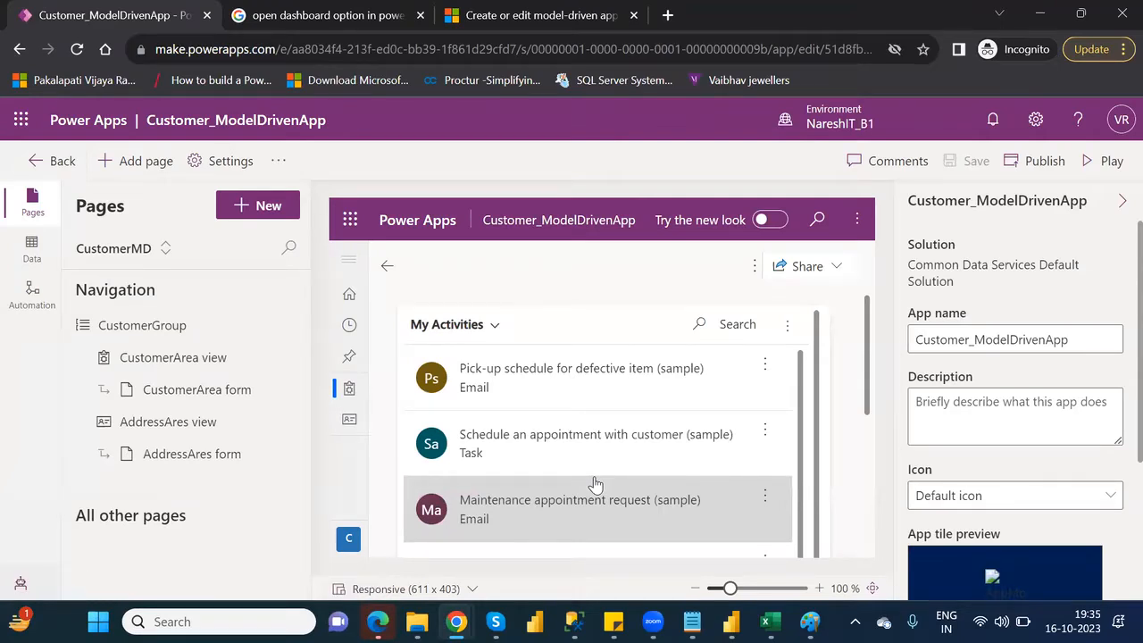
Switch the dashboard's activities list to All Activities and finally to the Open Activities system view
click(495, 326)
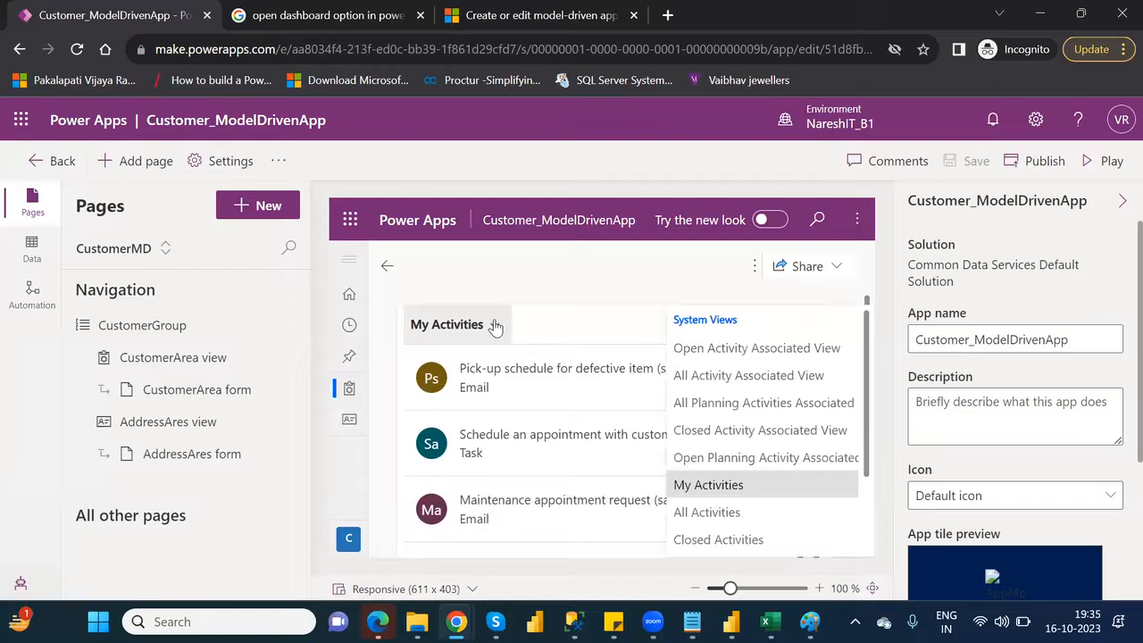
click(727, 517)
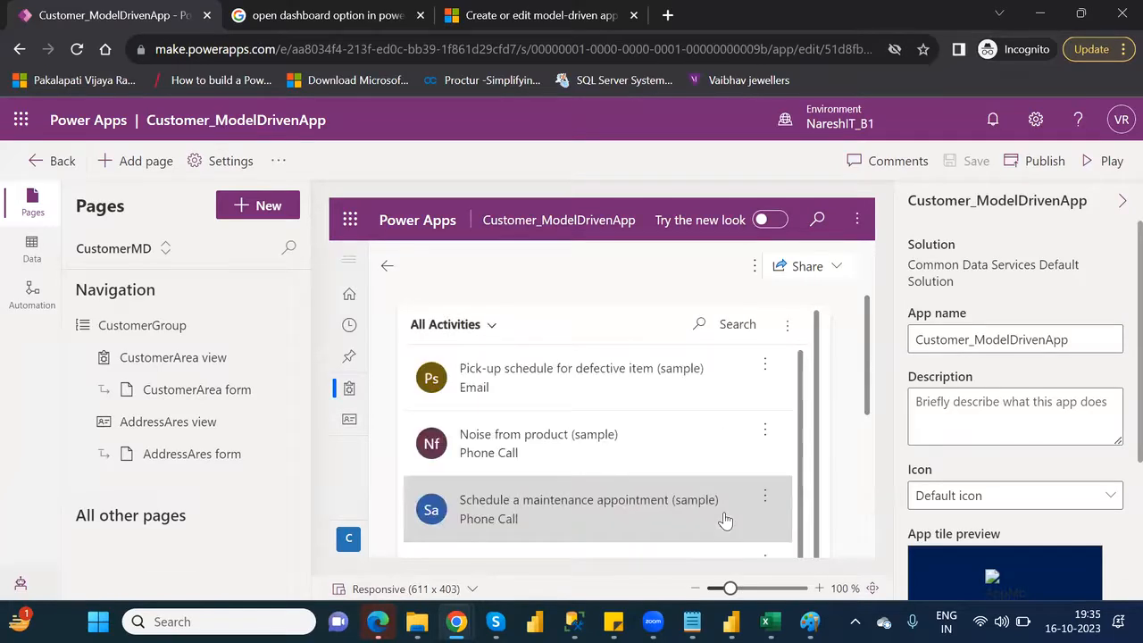
click(486, 327)
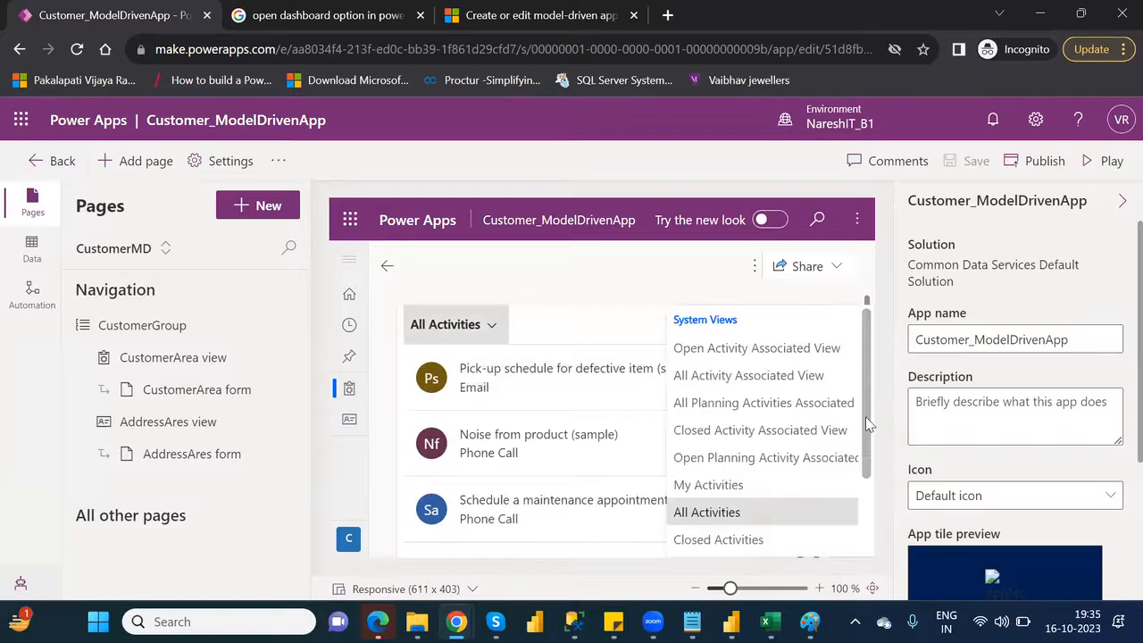
drag(870, 423, 882, 496)
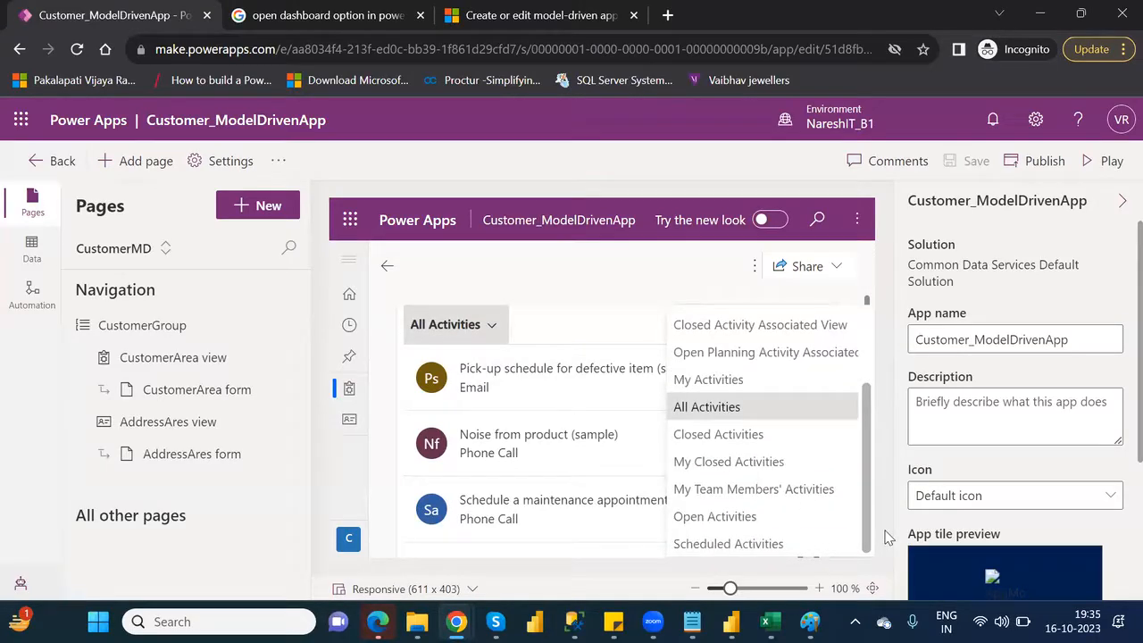
click(746, 520)
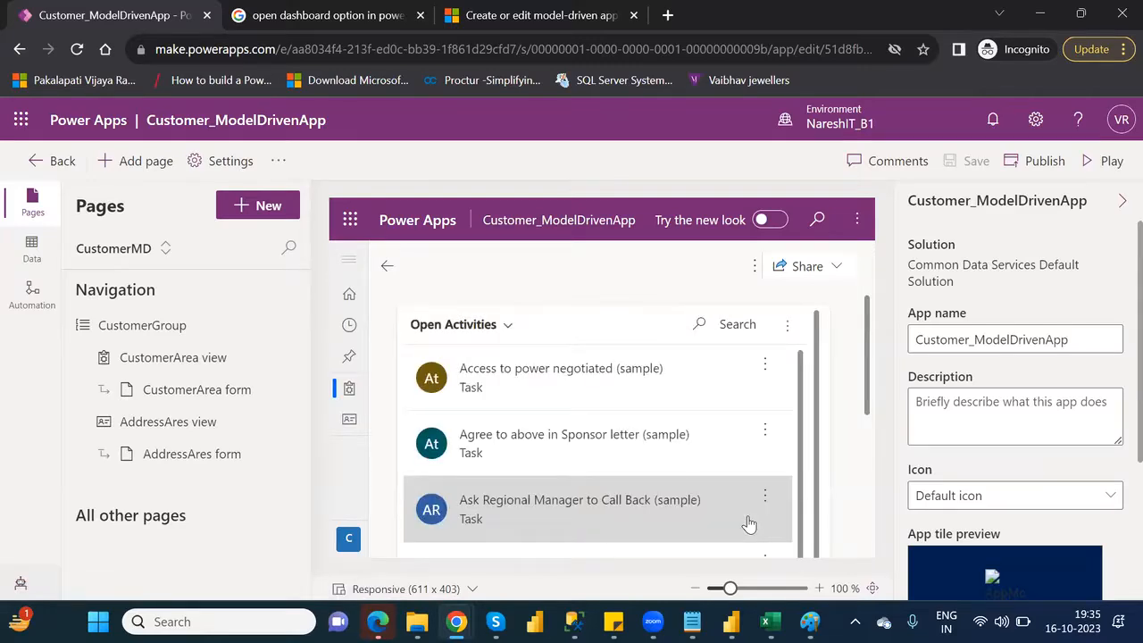
Try to create a new Dynamics 365 Dashboard from the opened dashboard and dismiss the dialog
click(753, 269)
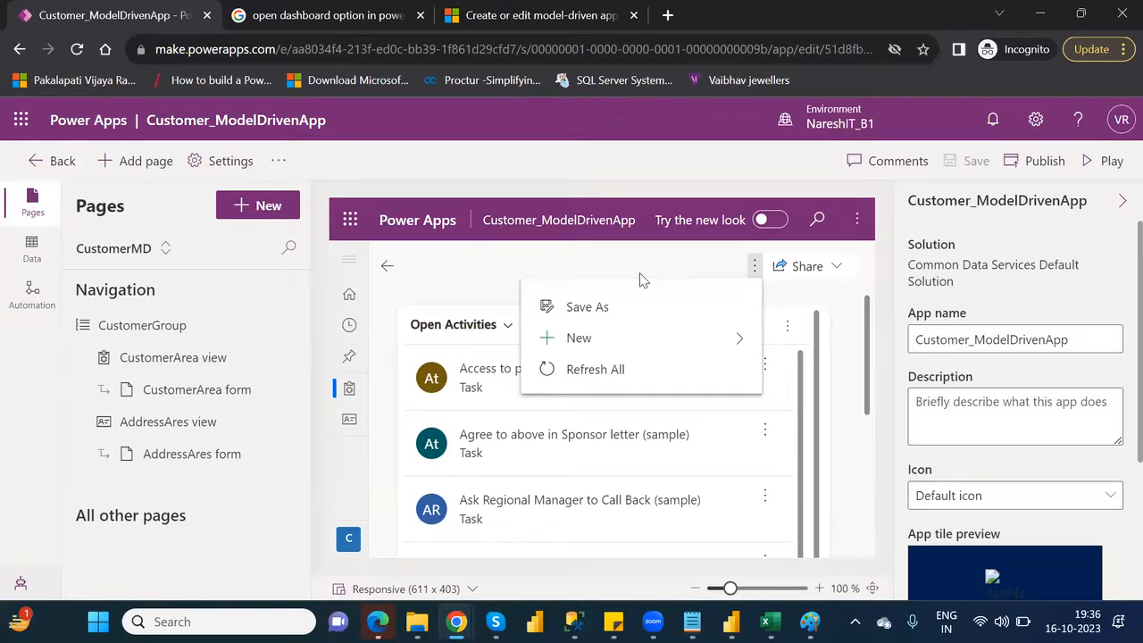
click(744, 344)
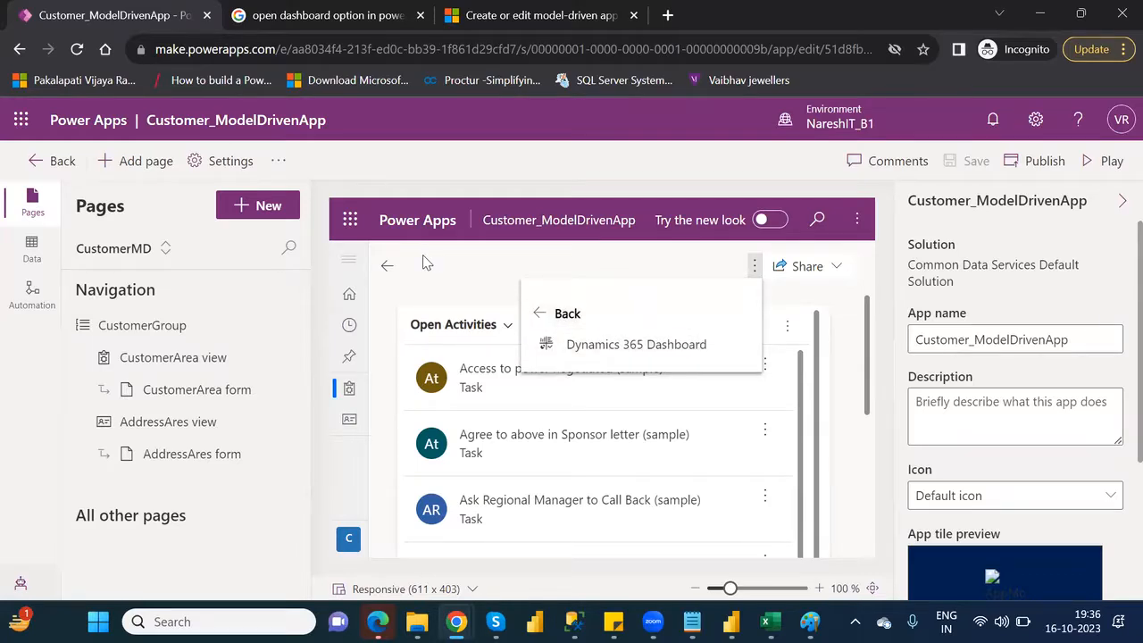
click(649, 349)
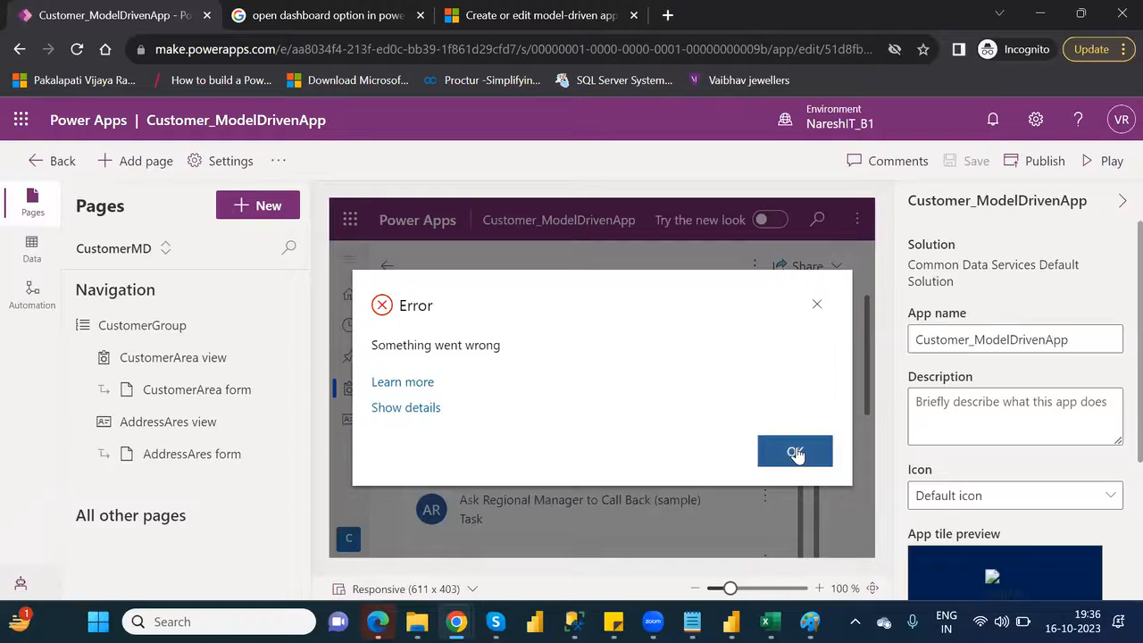
click(795, 454)
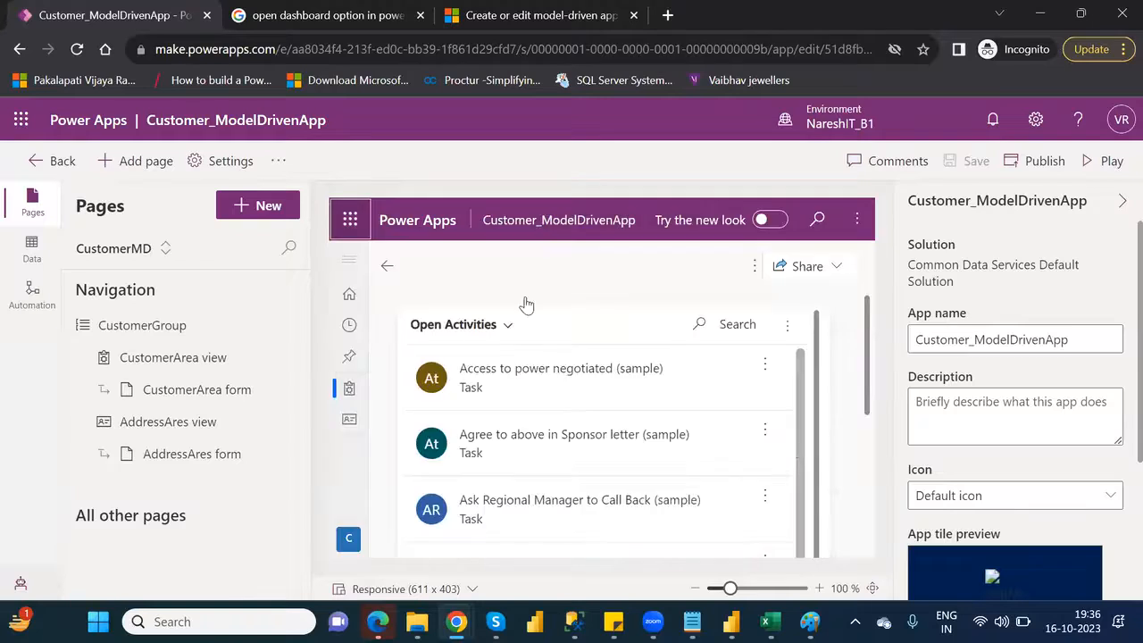
Reload the app editor and open the dashboards from the Active Customers list in the preview
click(82, 51)
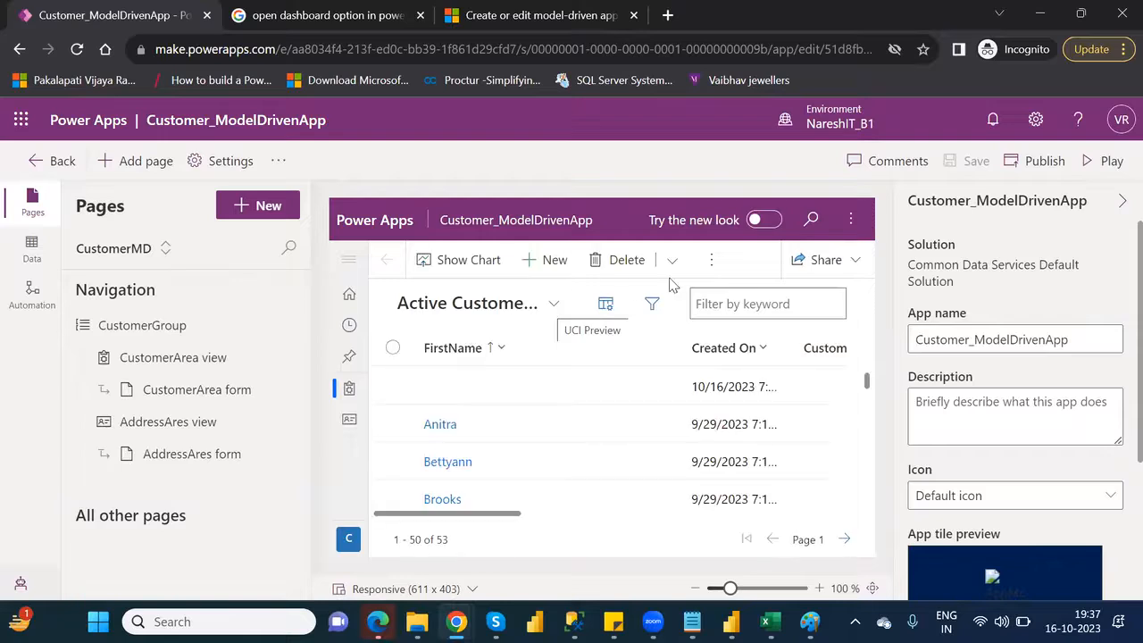
click(710, 265)
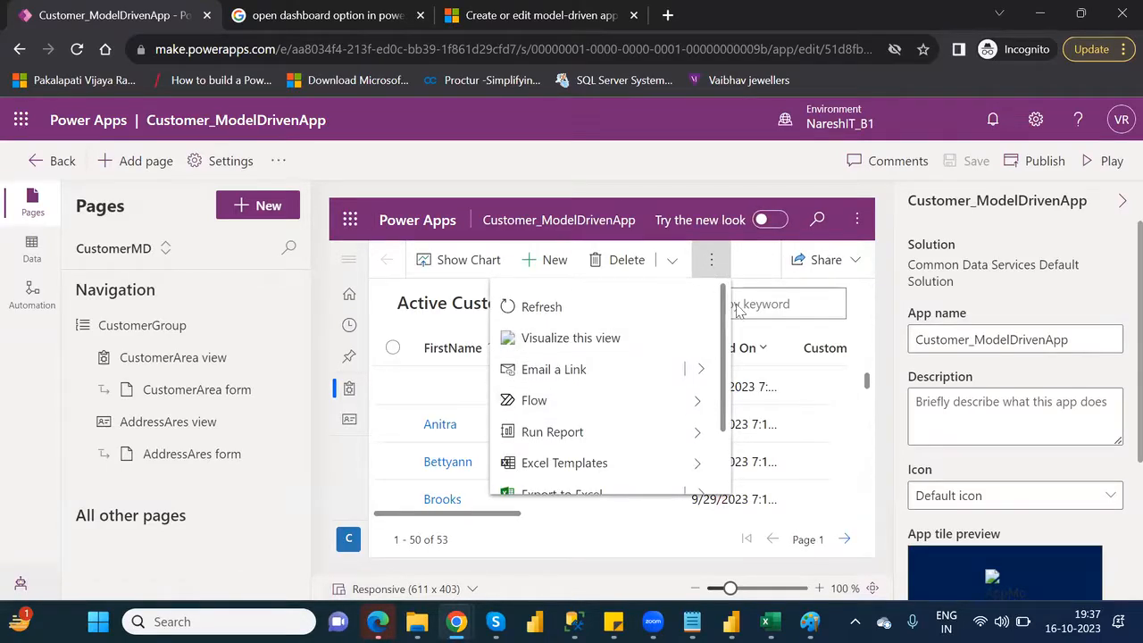
scroll(723, 457, down, 2)
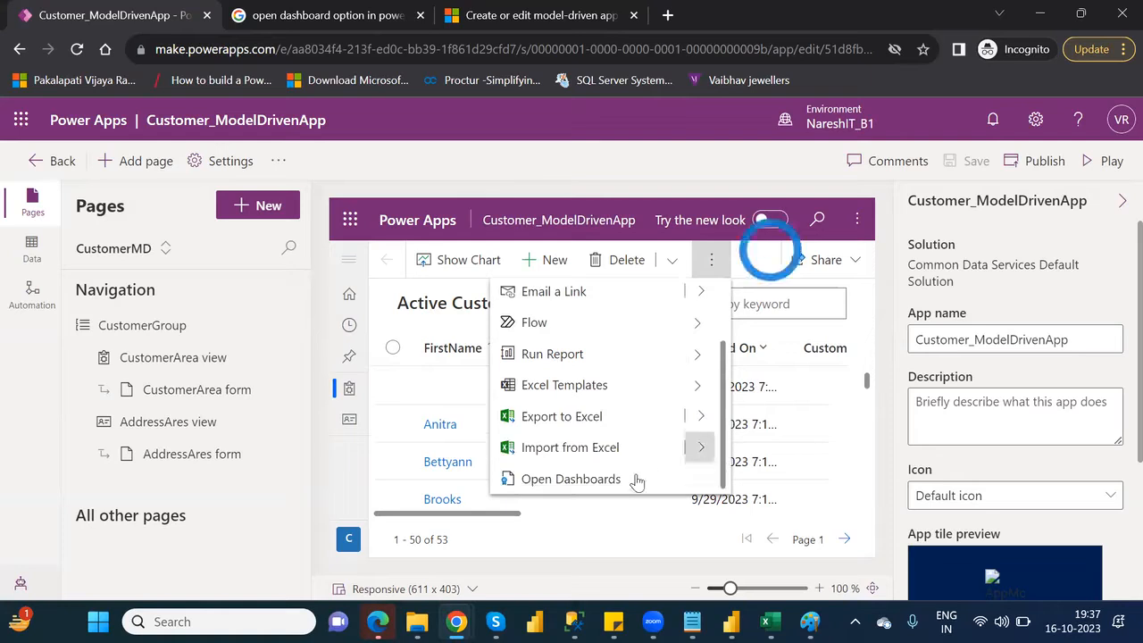
click(571, 479)
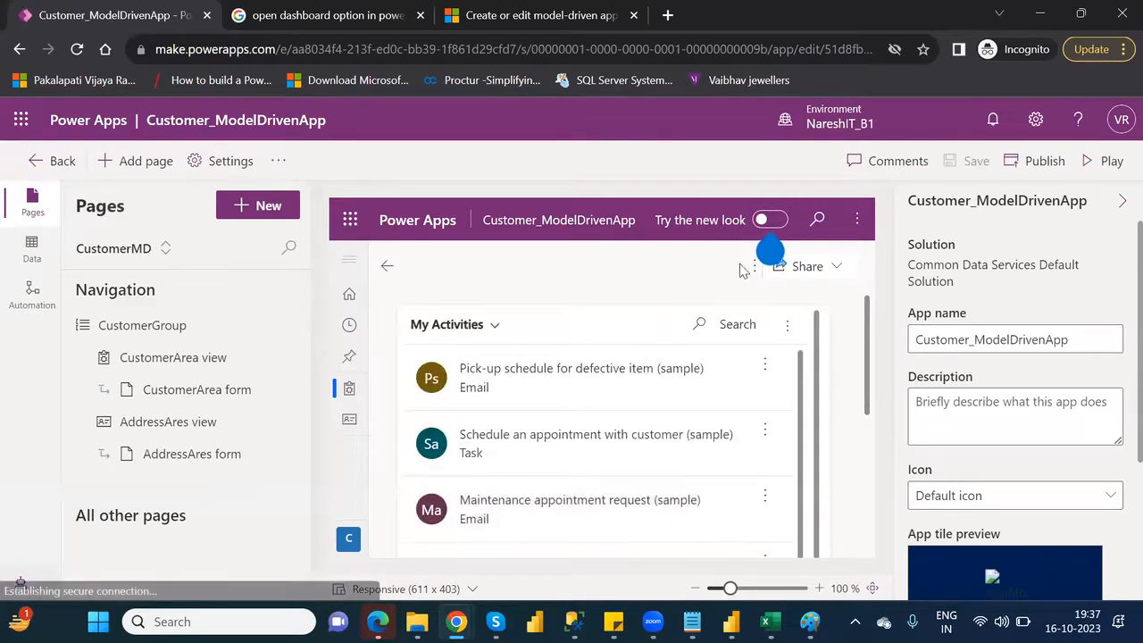
Try to create a new Dynamics 365 Dashboard from the My Activities dashboard and dismiss the dialog
mouse_move(758, 266)
click(839, 267)
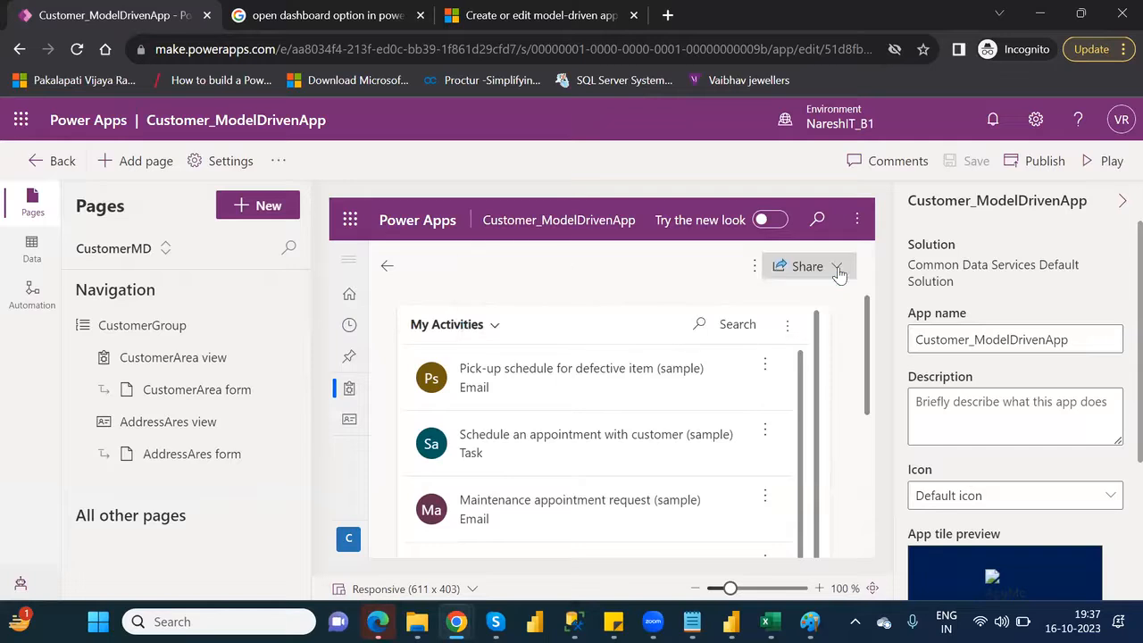
click(755, 266)
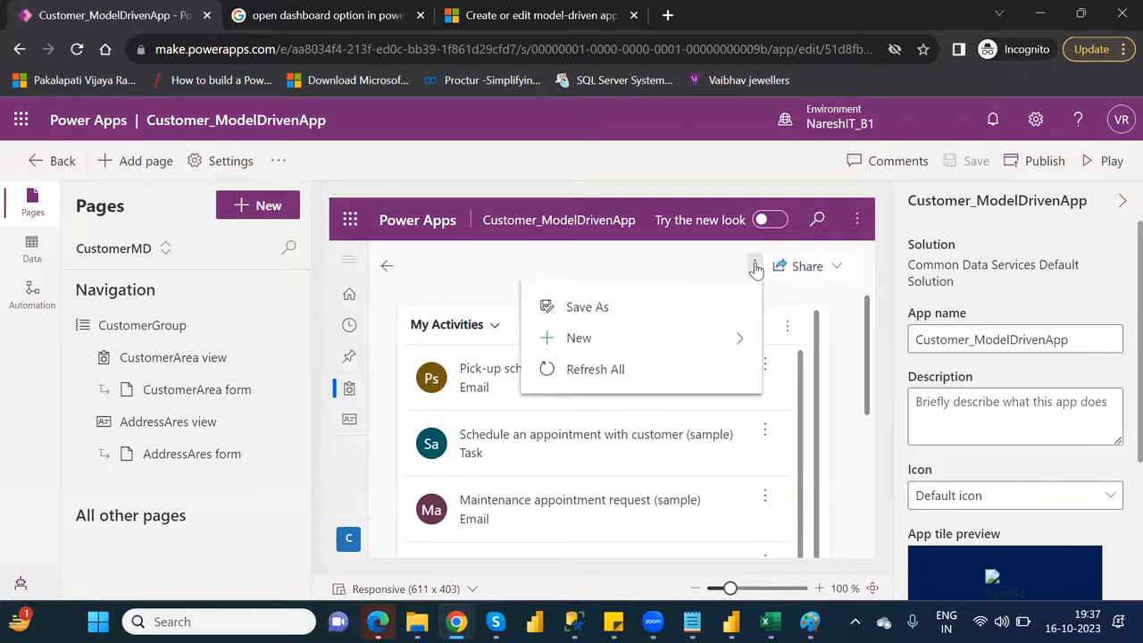
click(730, 340)
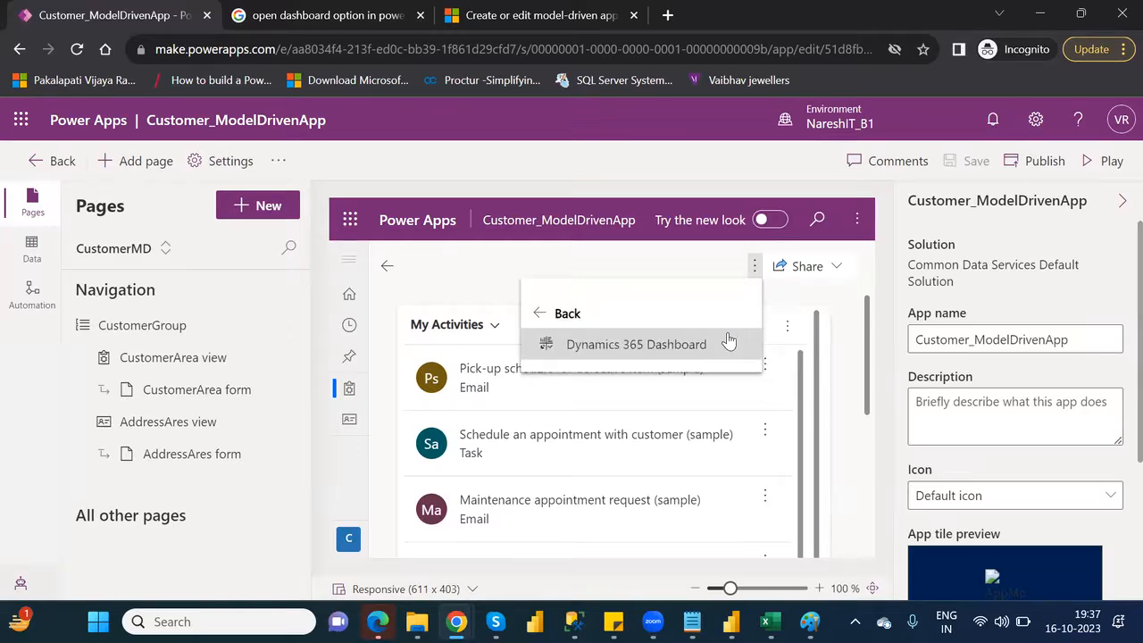
click(635, 346)
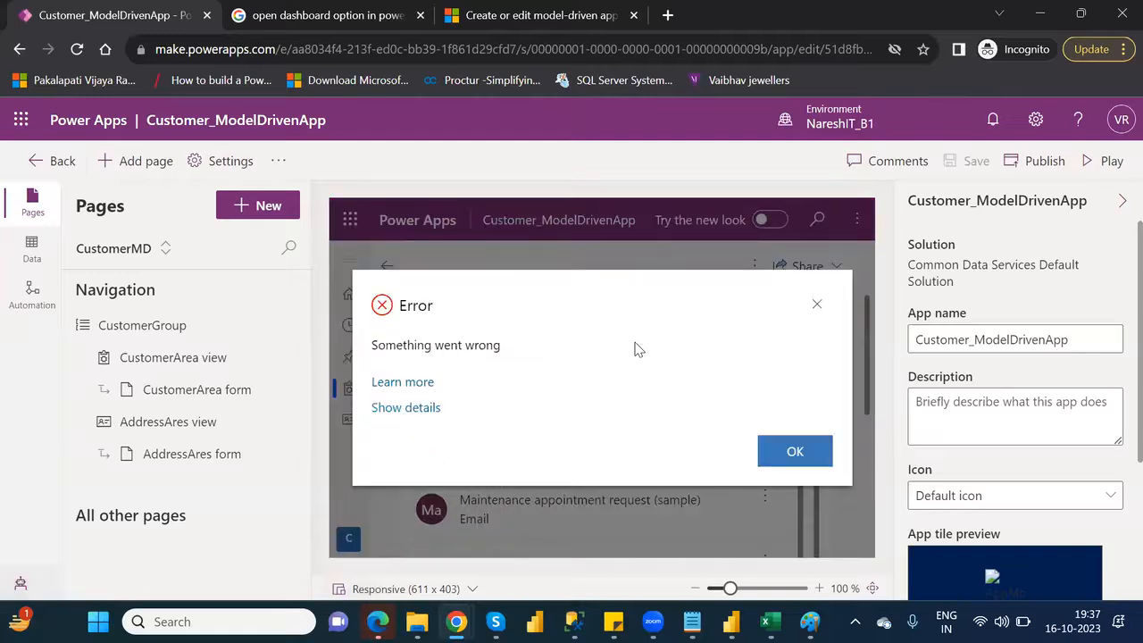
click(797, 452)
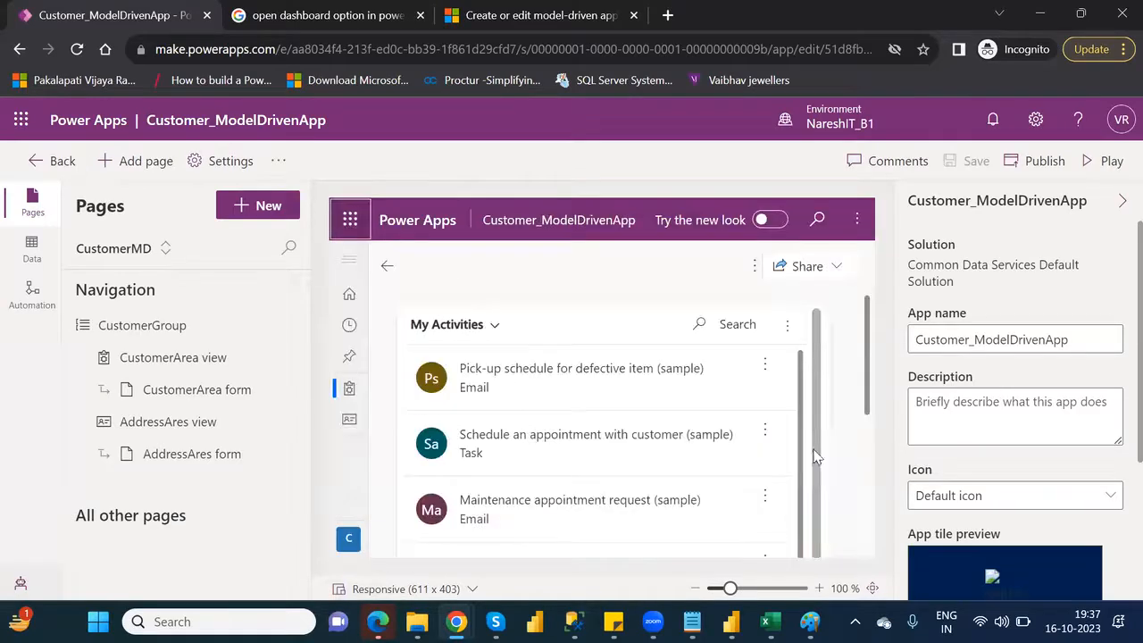
Leave the app editor and reopen Customer_ModelDrivenApp for editing from the environment's list of apps
click(18, 51)
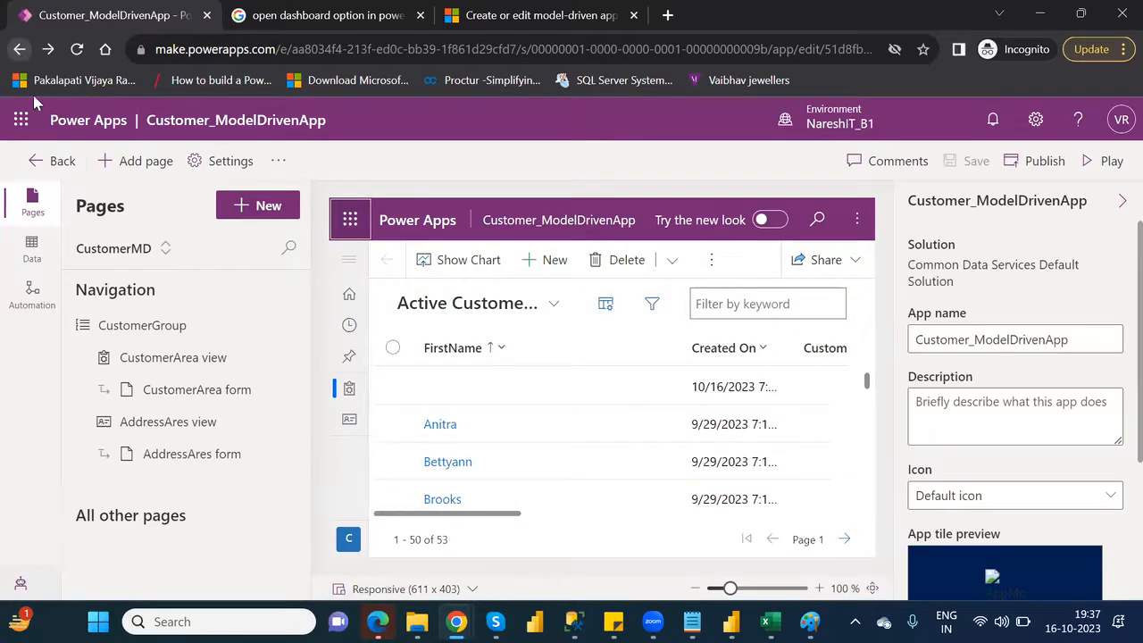
click(63, 166)
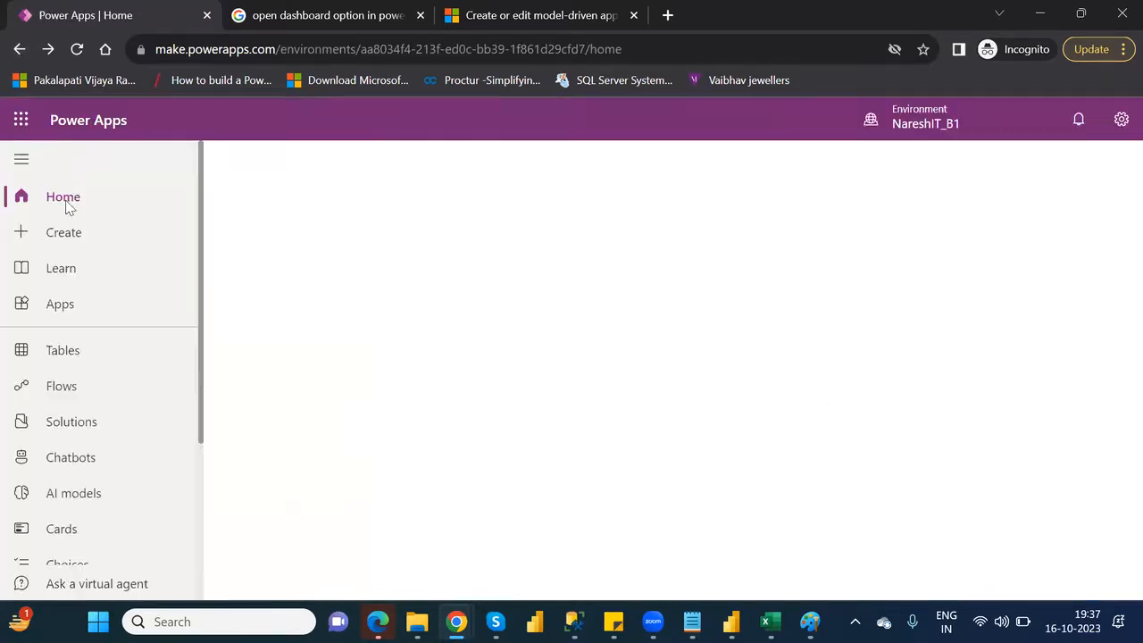
click(69, 311)
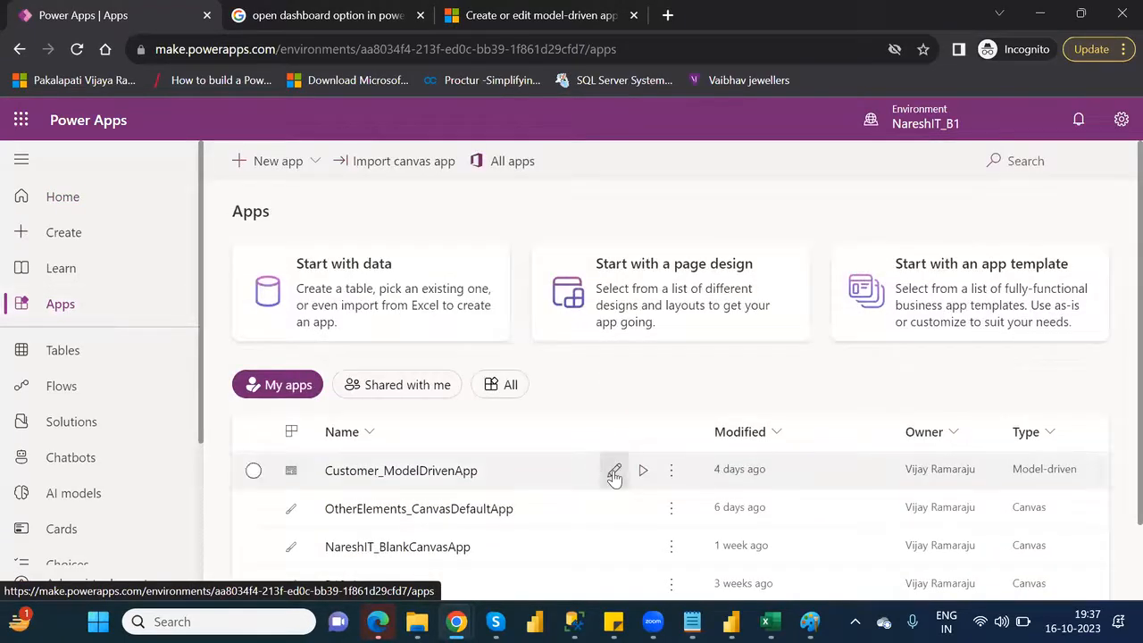
click(615, 474)
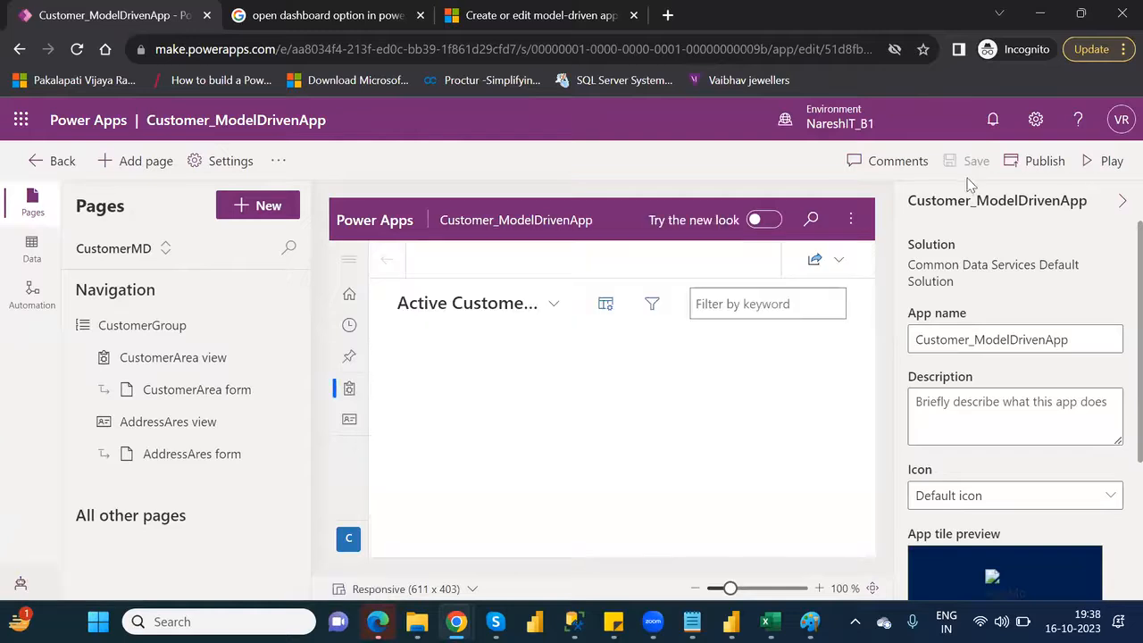
Publish Customer_ModelDrivenApp and play it
click(1038, 164)
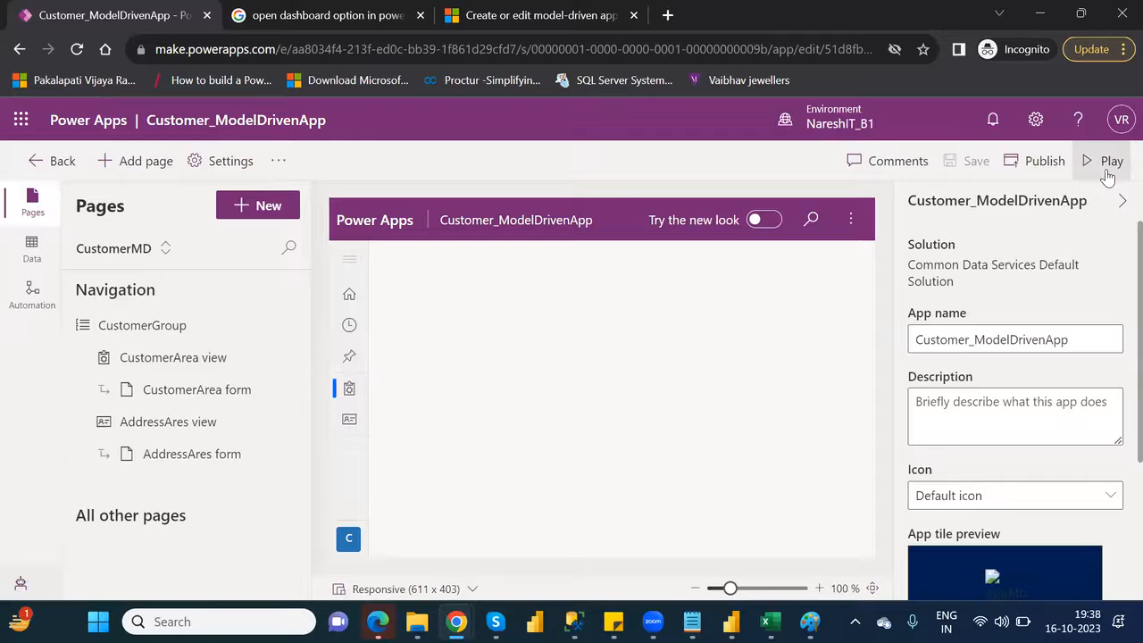
click(1106, 162)
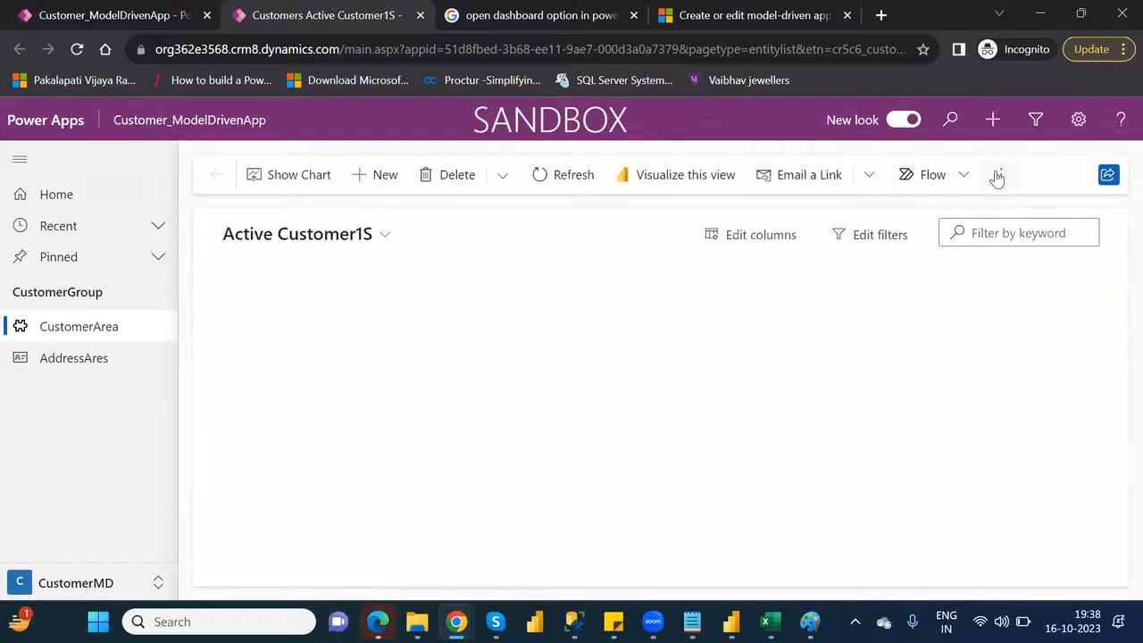
Check the further commands of the played app's customer list for dashboard access, renewing the sign-in, and close the played app
click(997, 175)
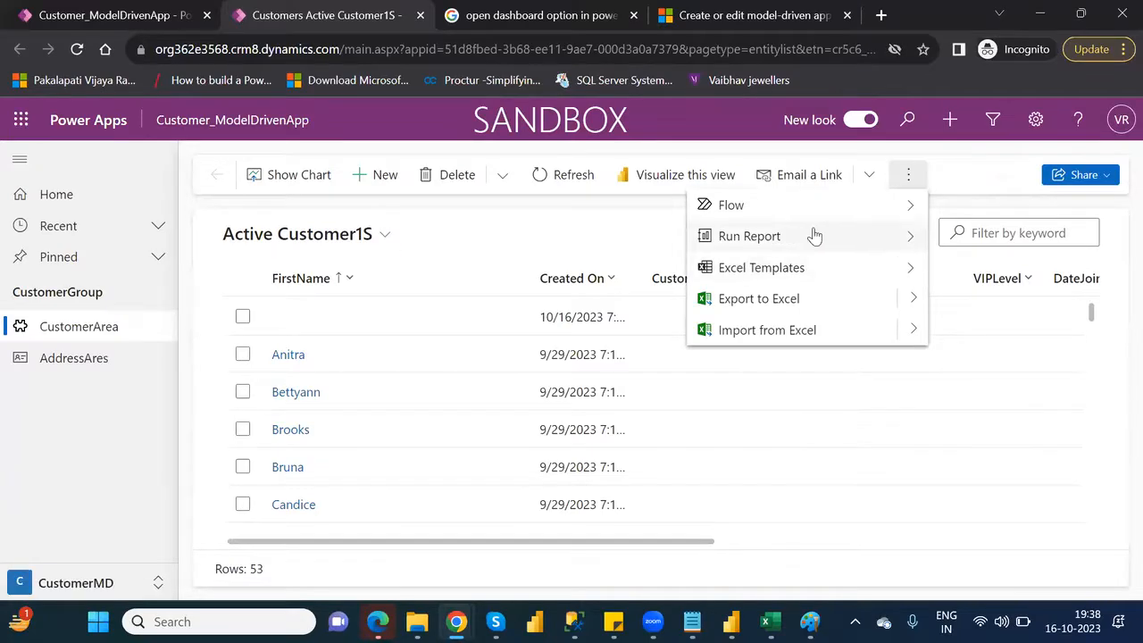
click(888, 239)
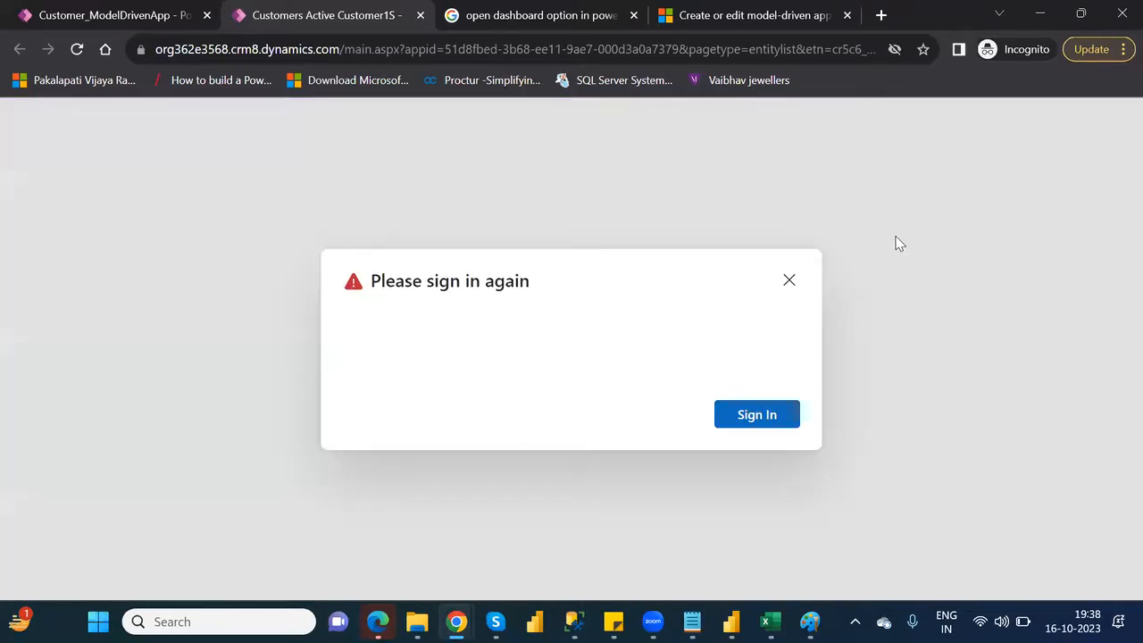
click(746, 420)
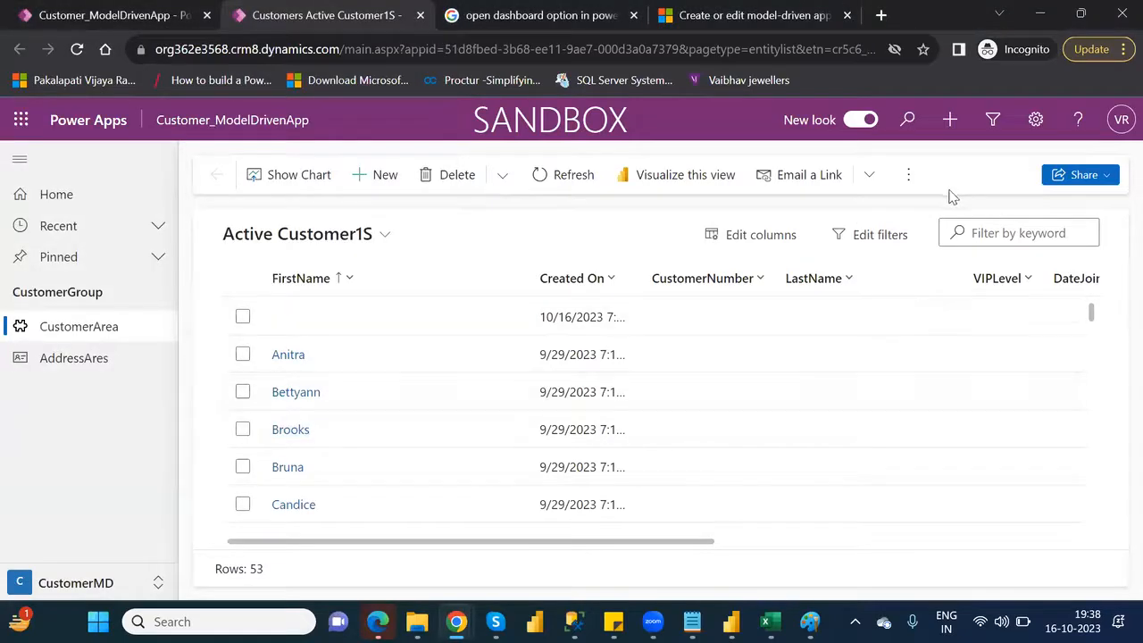
click(566, 176)
click(421, 16)
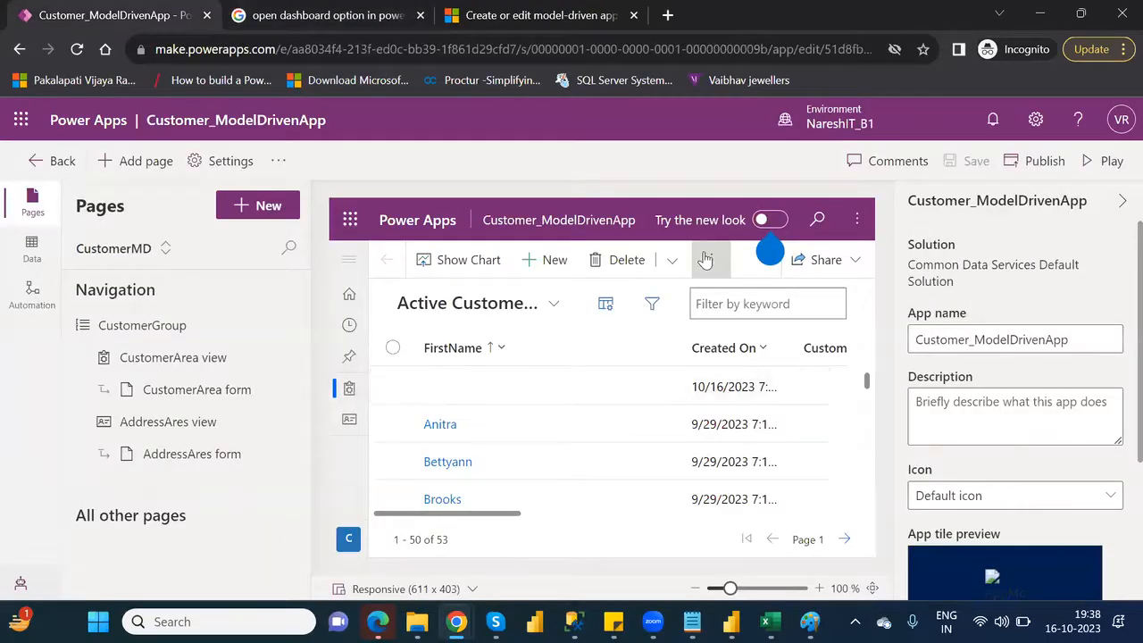
Open the dashboards from the customer list in the editor preview and dismiss the new-look tip
click(714, 262)
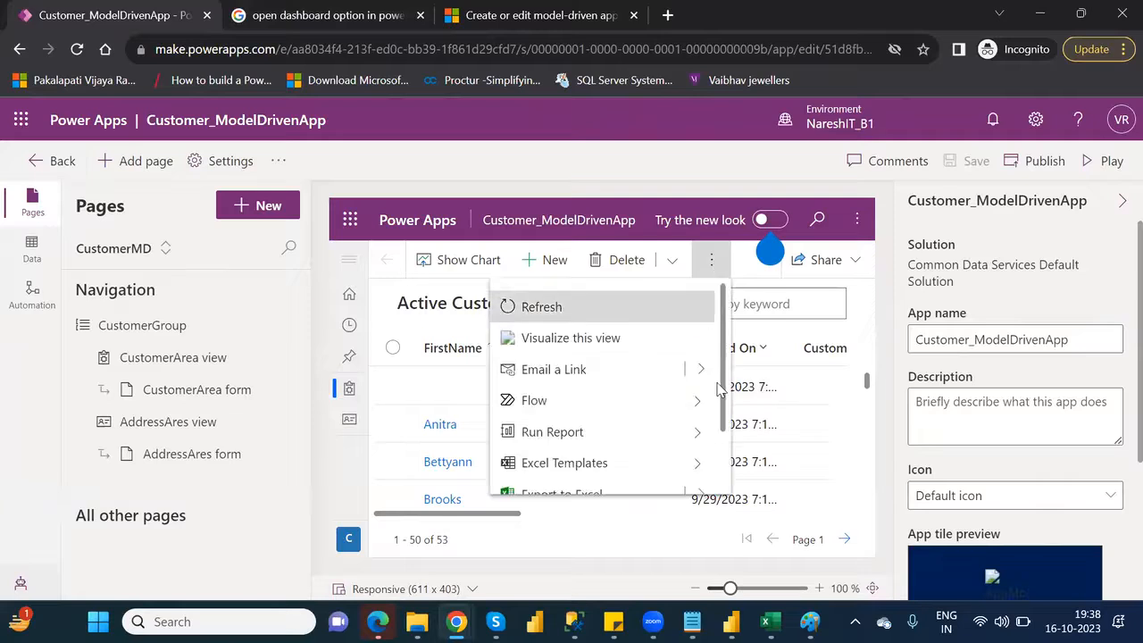
scroll(706, 451, down, 1)
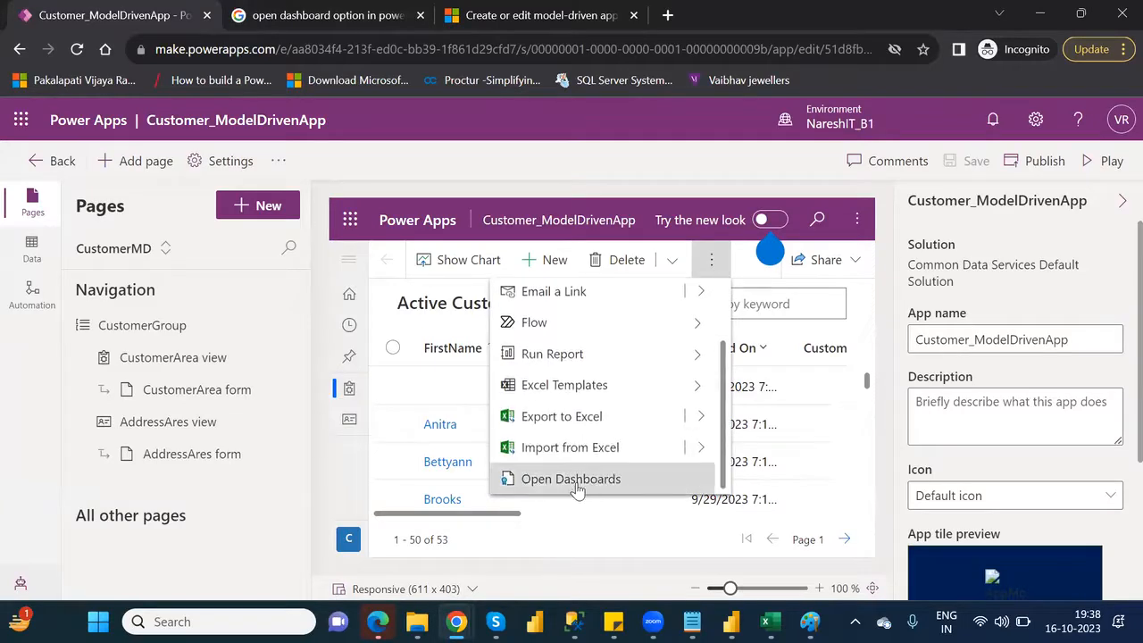
click(578, 483)
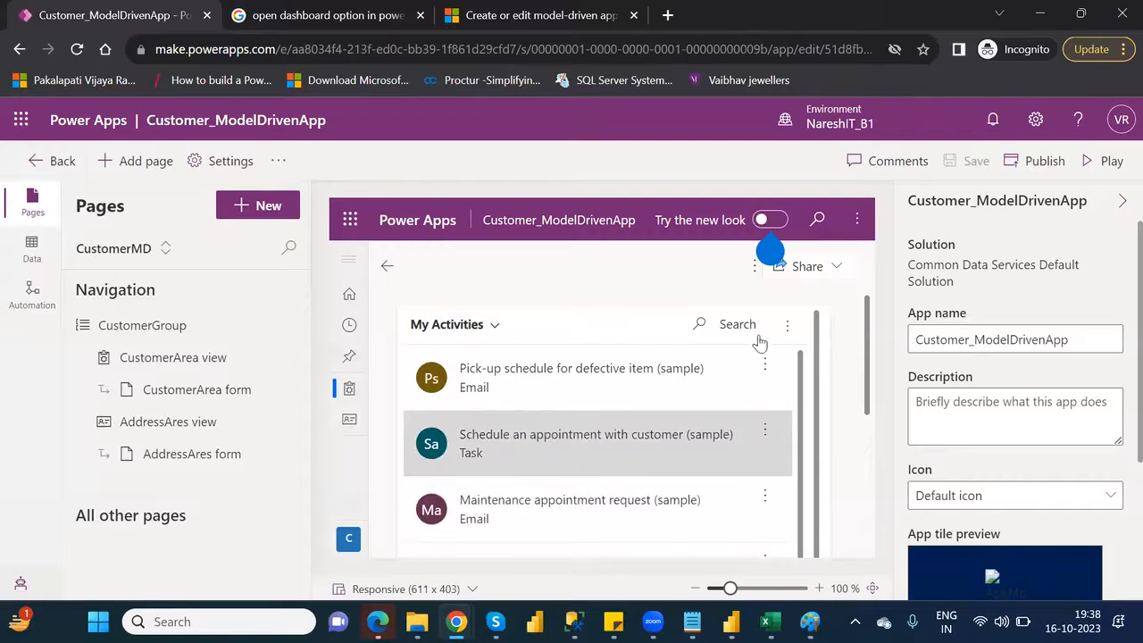
mouse_move(754, 265)
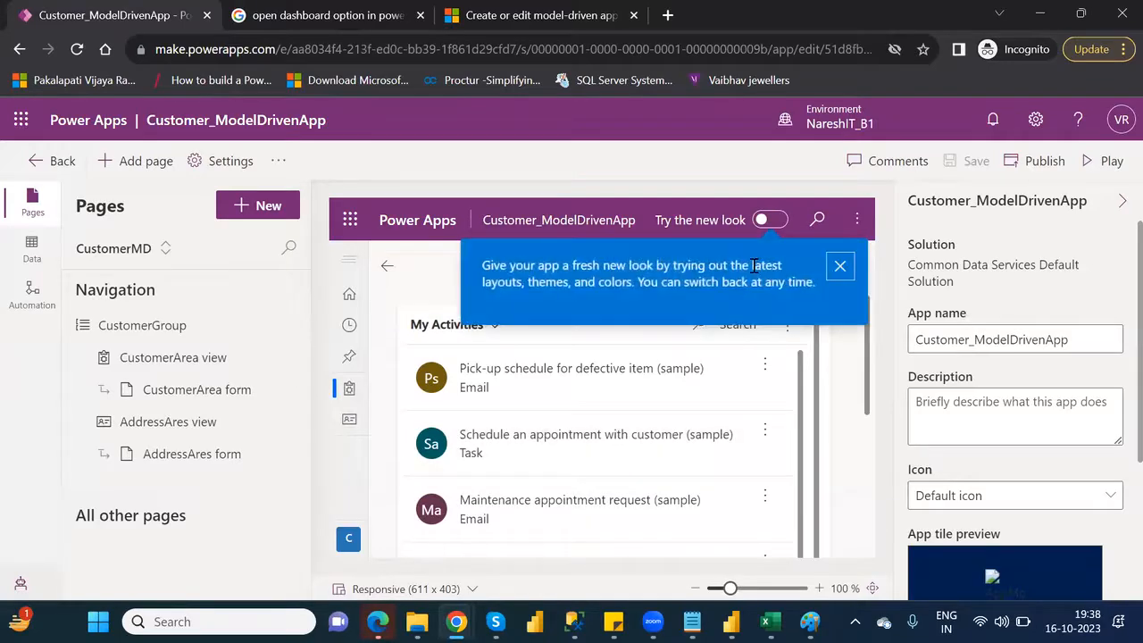
click(840, 265)
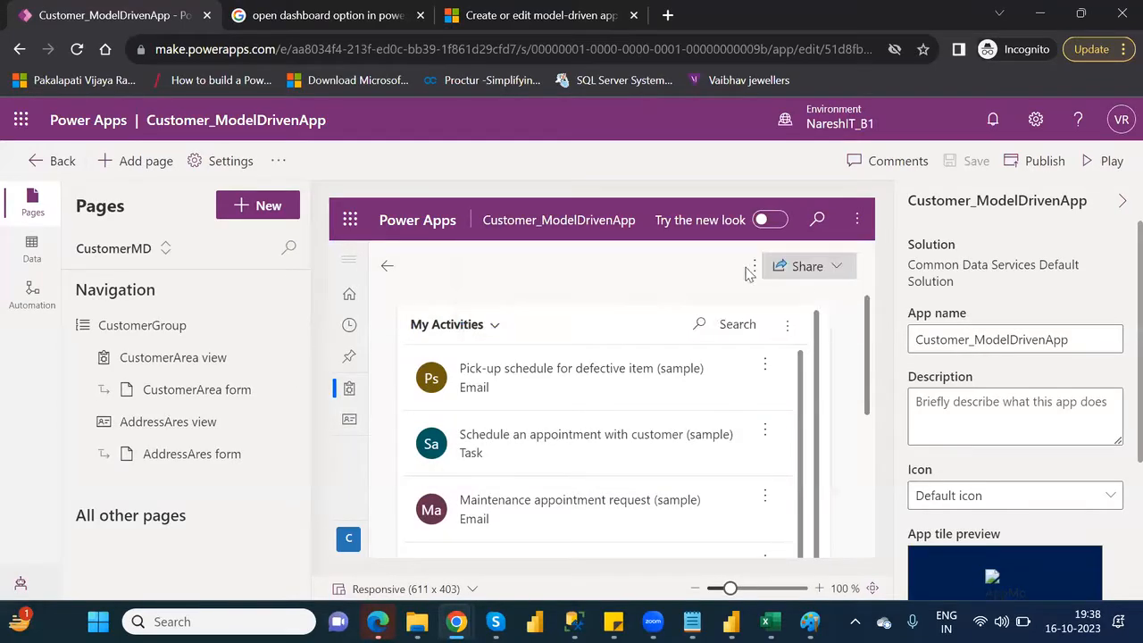
Try to create a Dynamics 365 Dashboard from the opened dashboard, read through the error details and dismiss the dialog
click(754, 267)
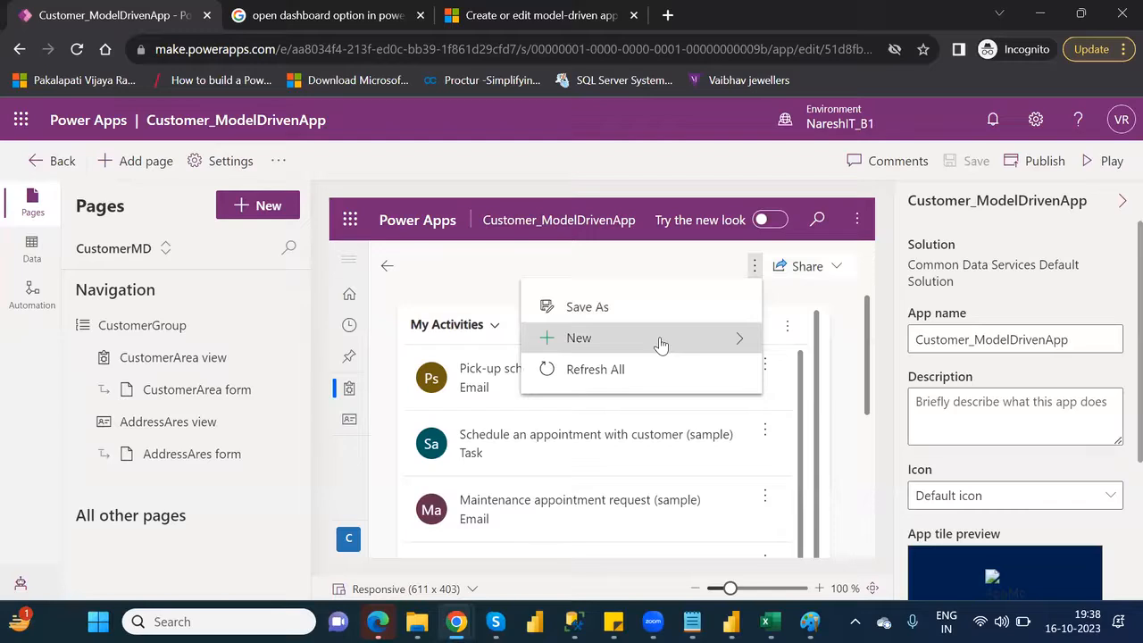
click(737, 342)
click(702, 342)
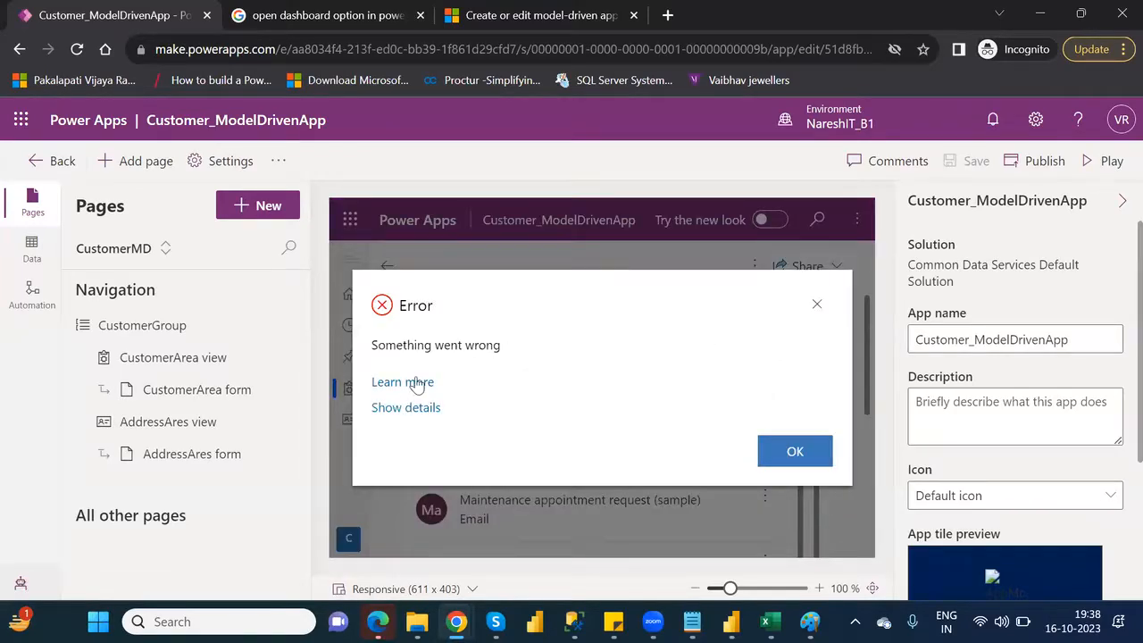
click(401, 408)
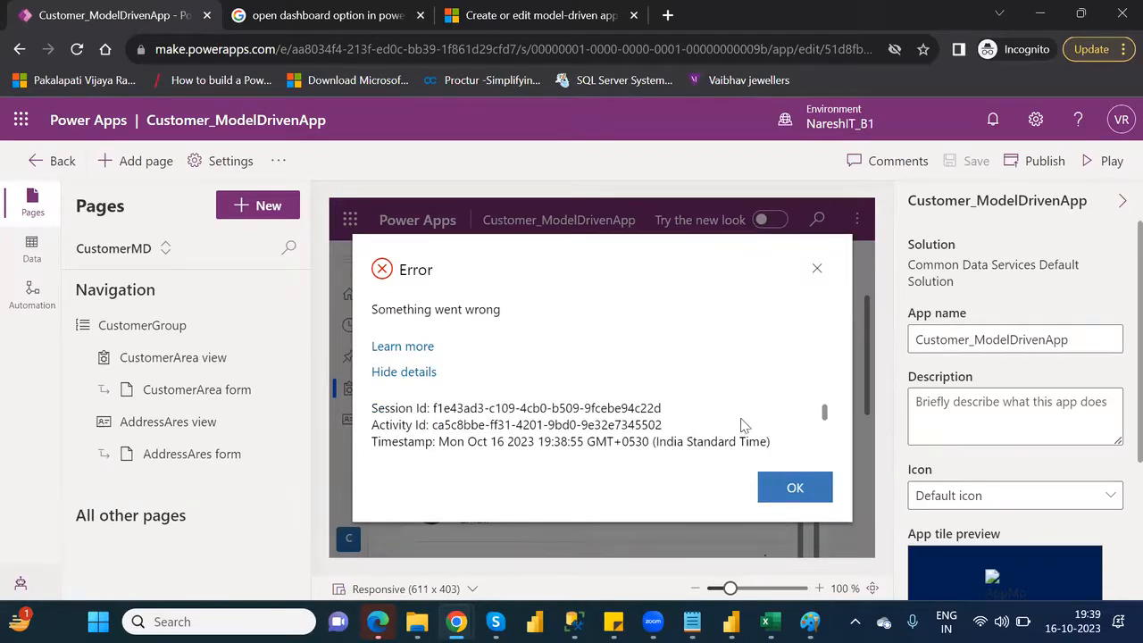
mouse_move(825, 416)
mouse_down()
mouse_move(826, 427)
mouse_move(825, 411)
mouse_move(831, 418)
mouse_up()
mouse_move(830, 420)
mouse_down()
mouse_move(832, 454)
mouse_move(845, 415)
mouse_up()
drag(842, 409, 839, 416)
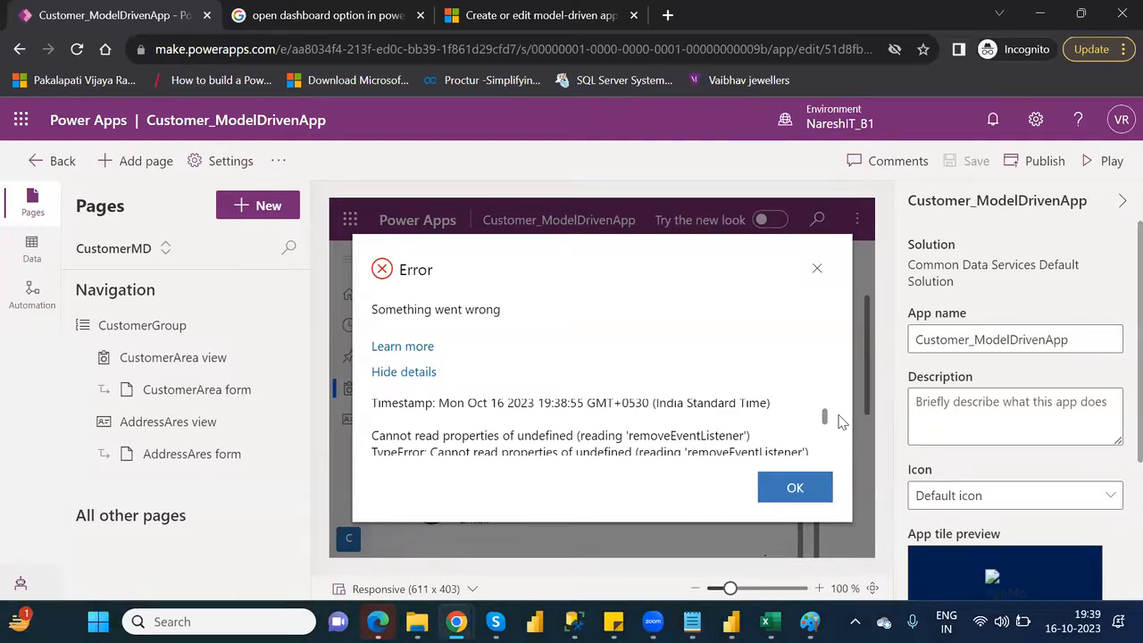
click(800, 482)
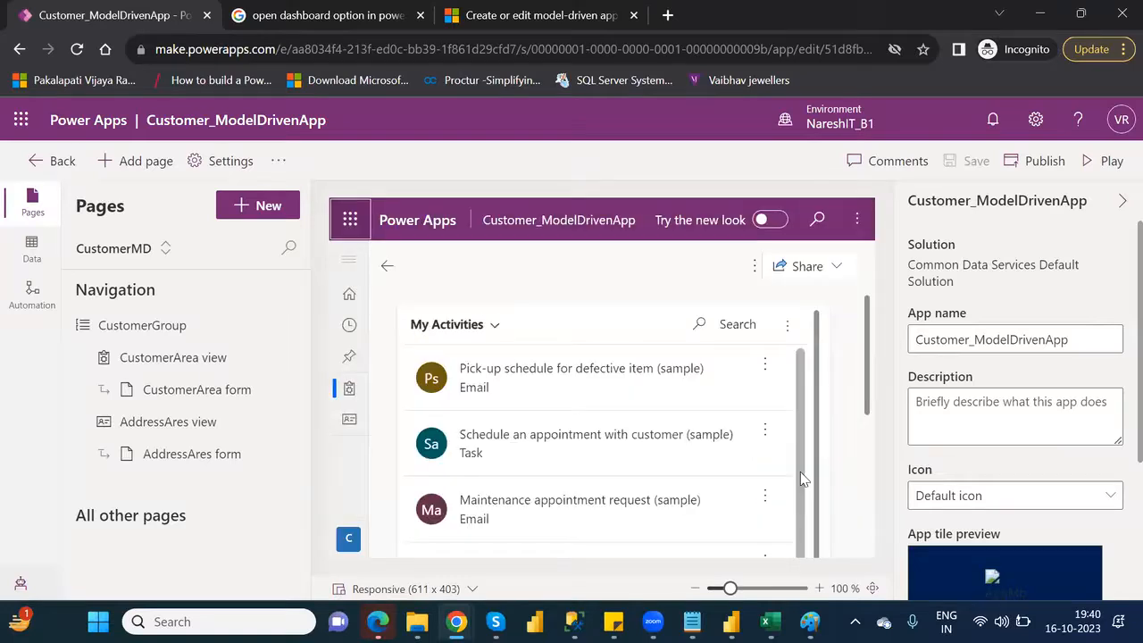
Try again to create a Dynamics 365 Dashboard from the opened dashboard and expand the error details
click(756, 266)
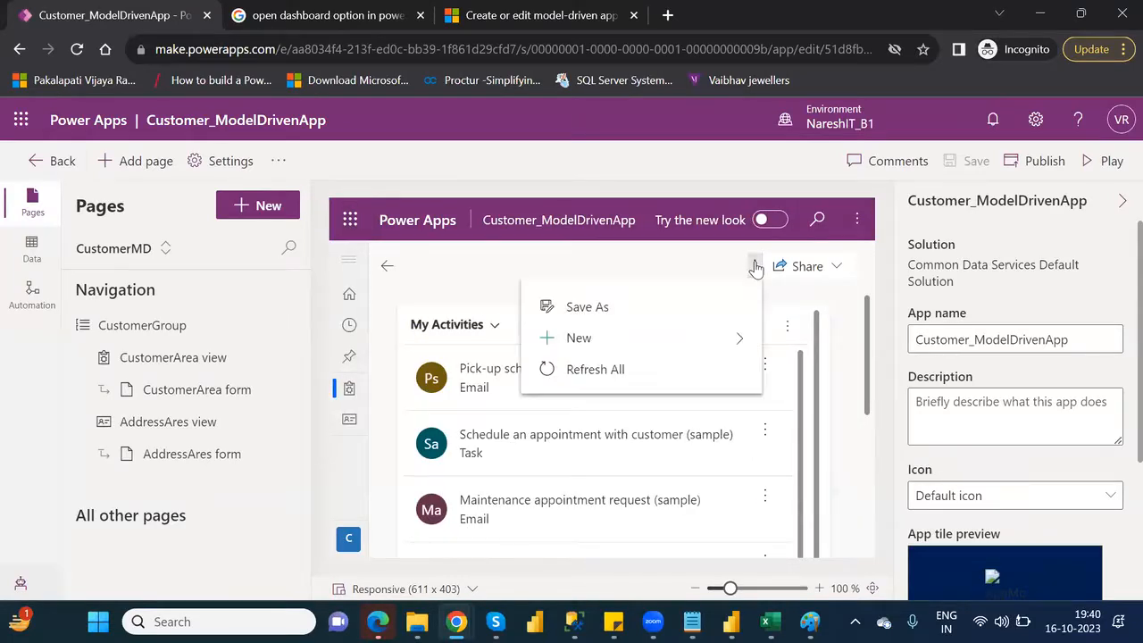
click(740, 348)
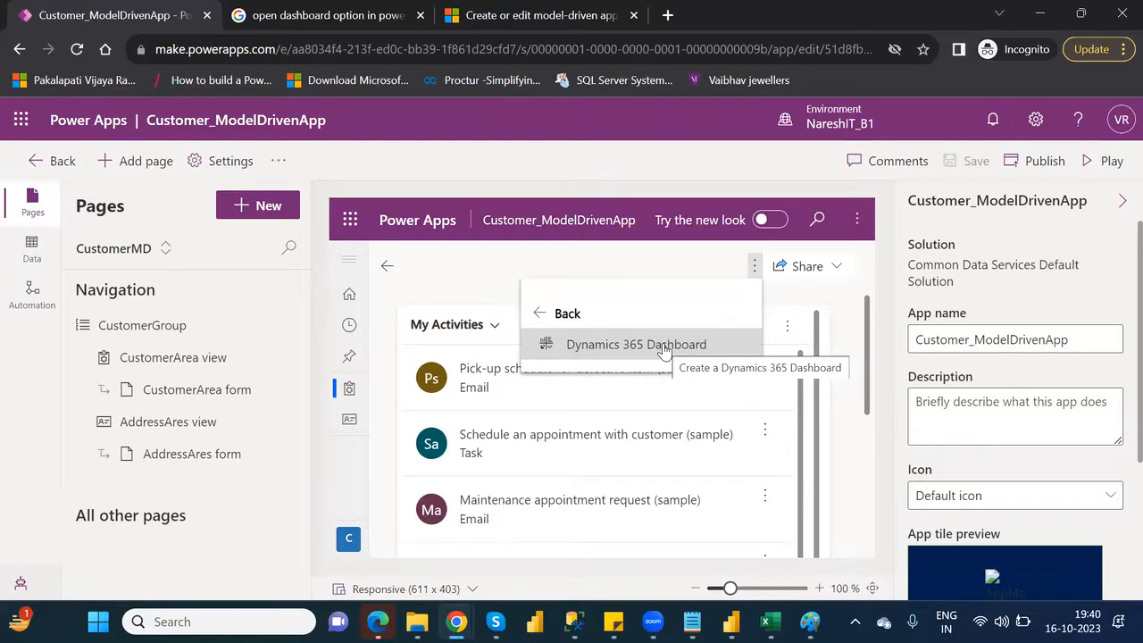
click(664, 348)
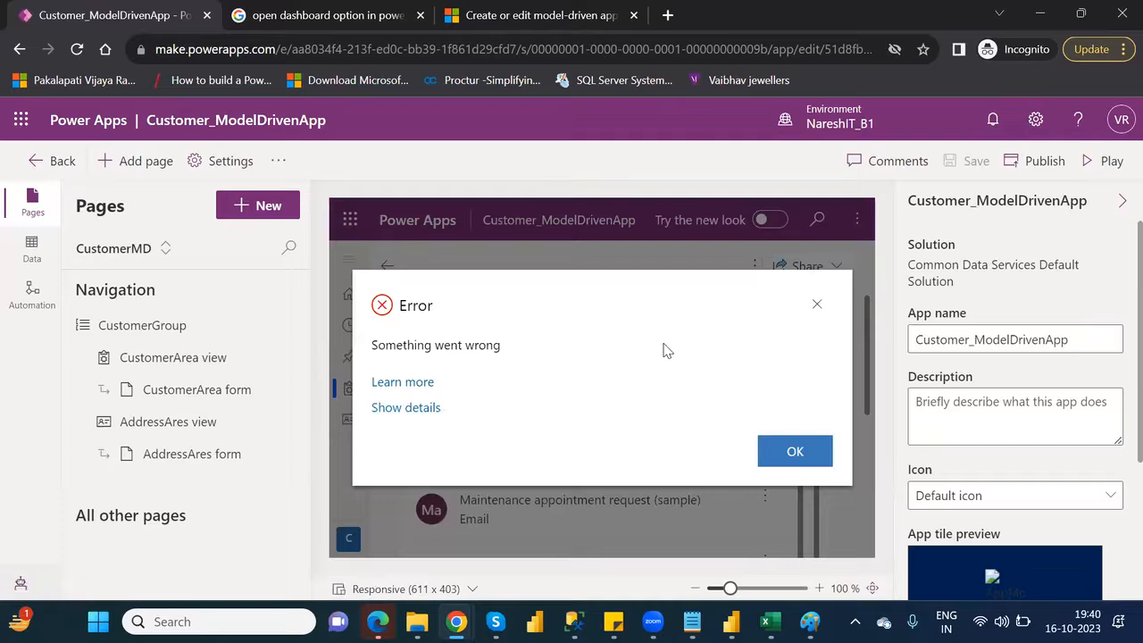
click(425, 408)
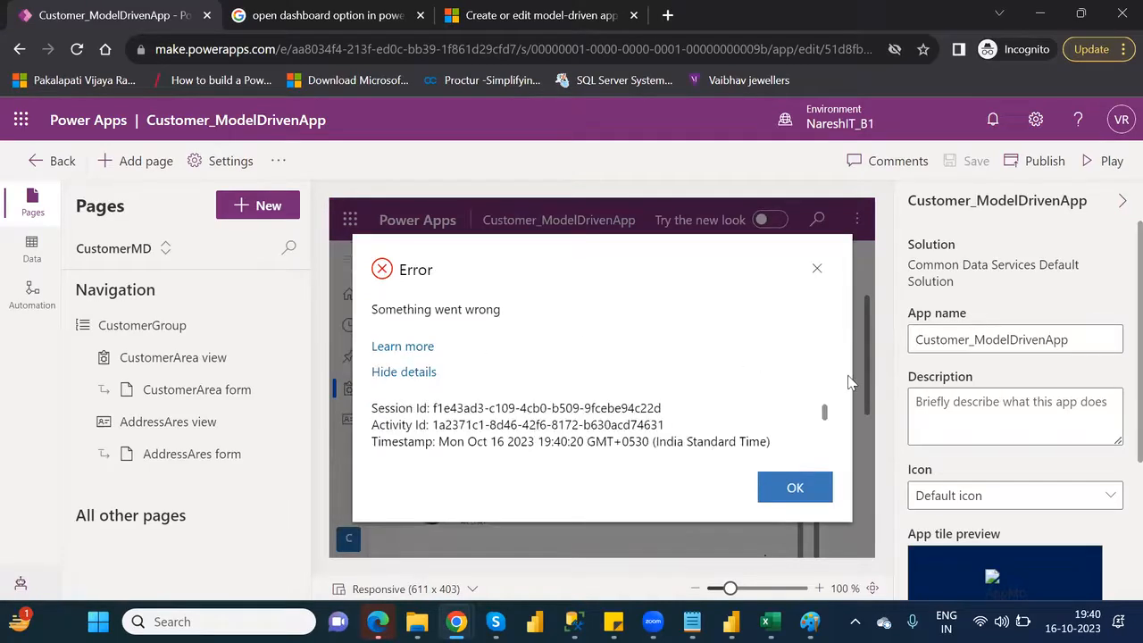
Read through the error details and copy the line "Cannot read properties of undefined (reading 'removeEventListener')"
drag(826, 413, 830, 425)
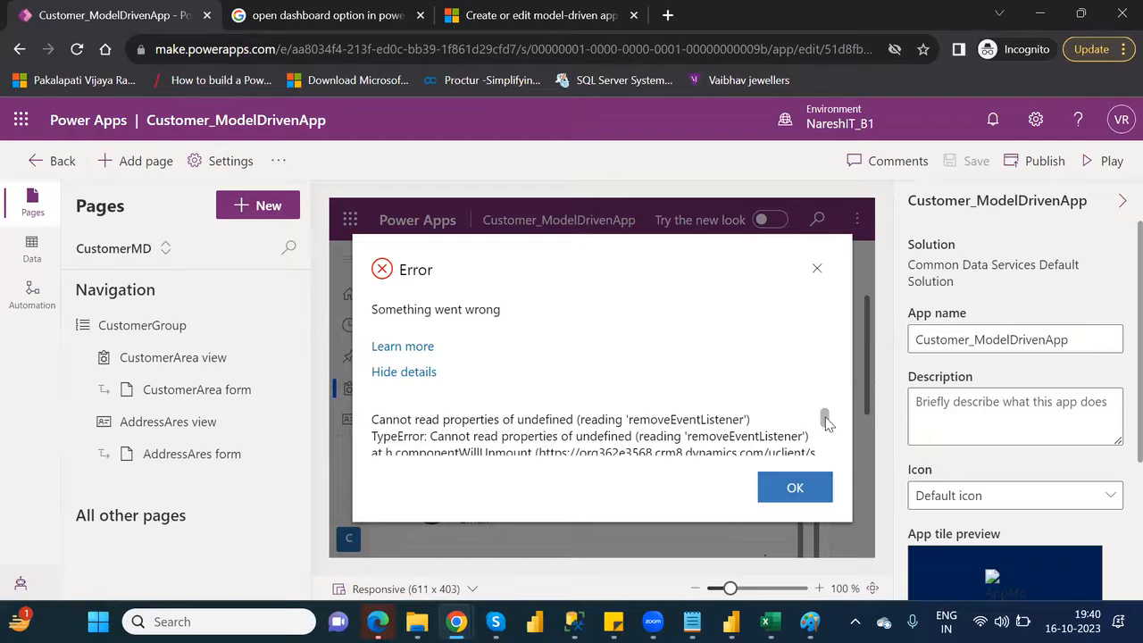
drag(825, 419, 828, 425)
scroll(828, 425, up, 2)
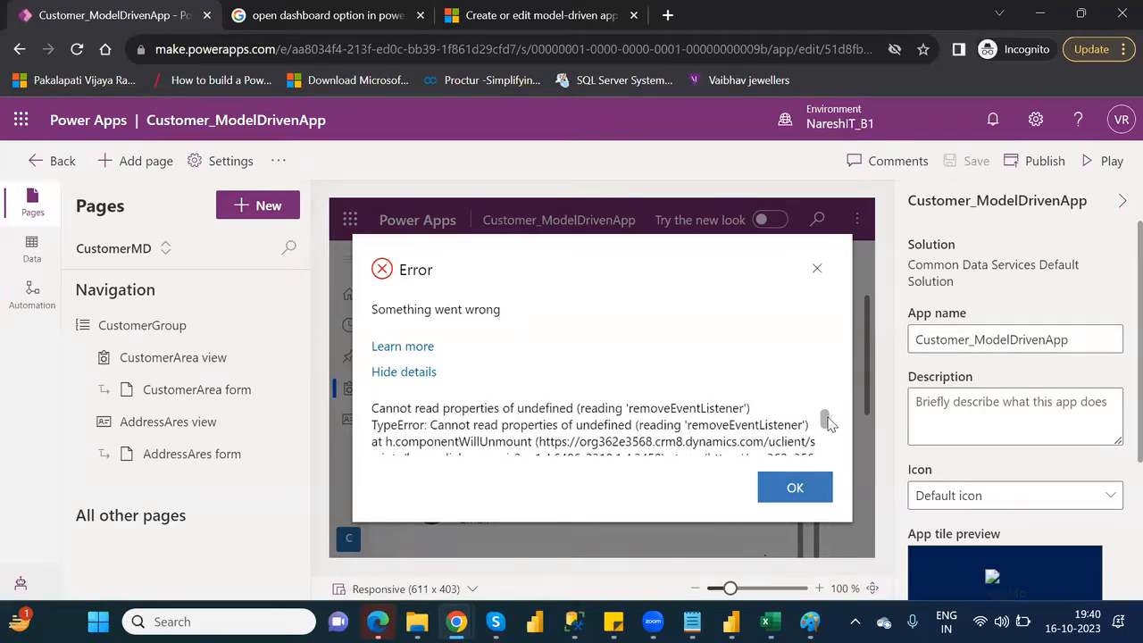
scroll(828, 423, down, 2)
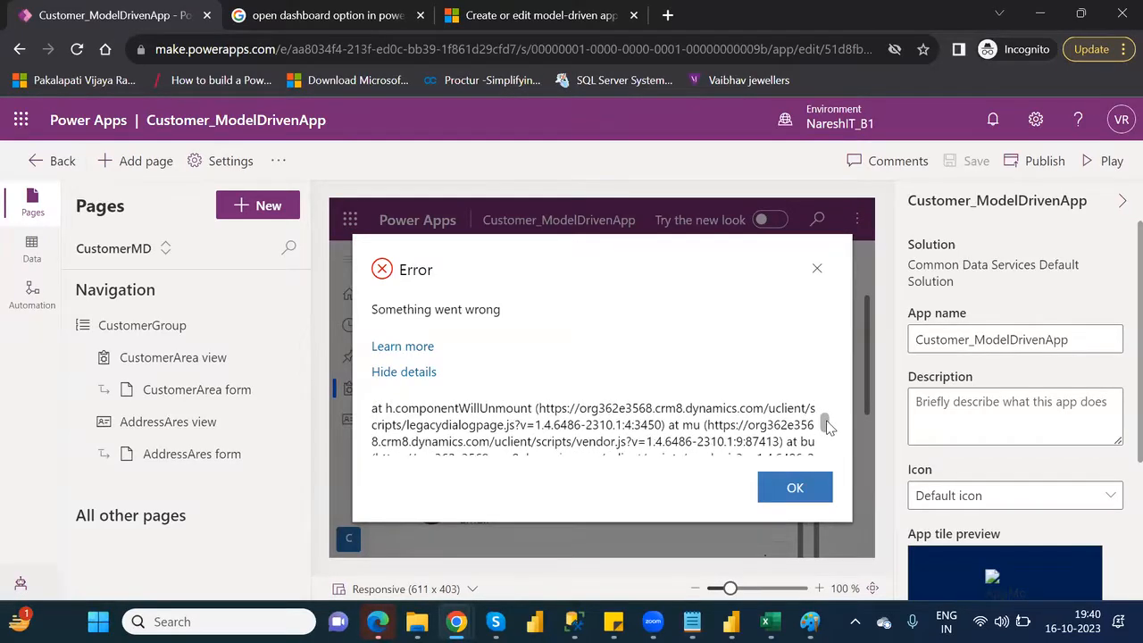
scroll(826, 422, up, 2)
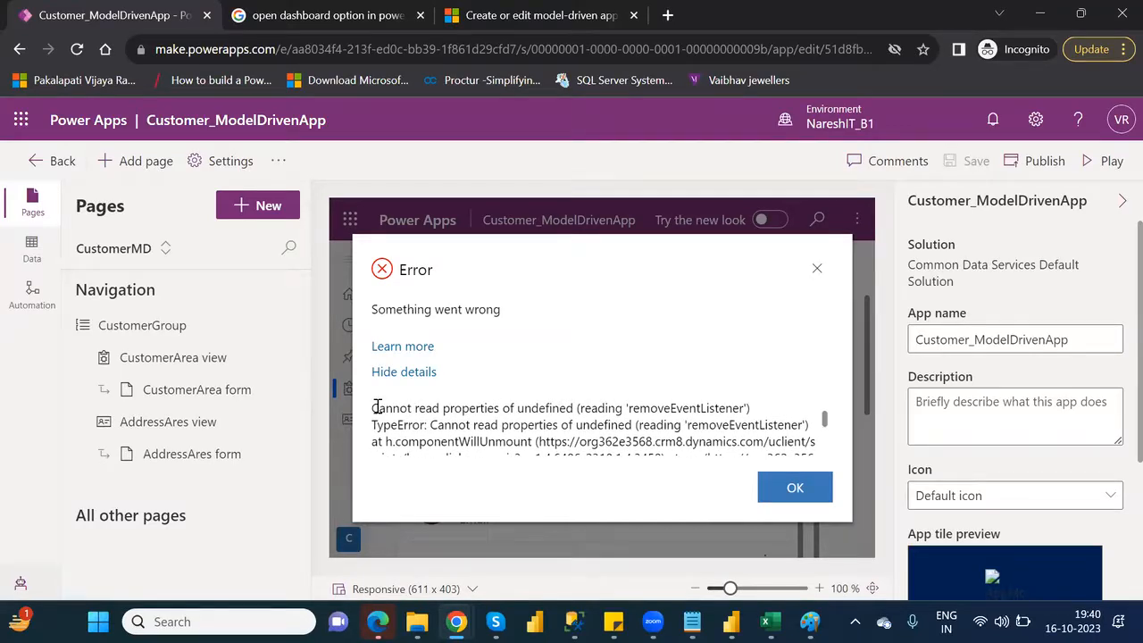
drag(373, 407, 612, 396)
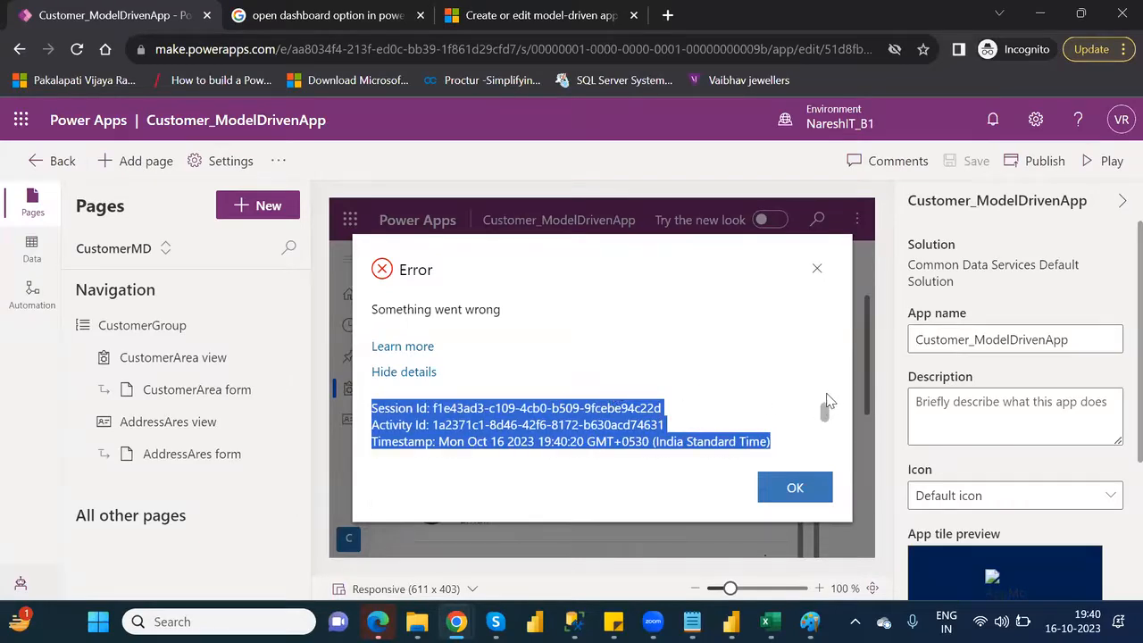
click(725, 422)
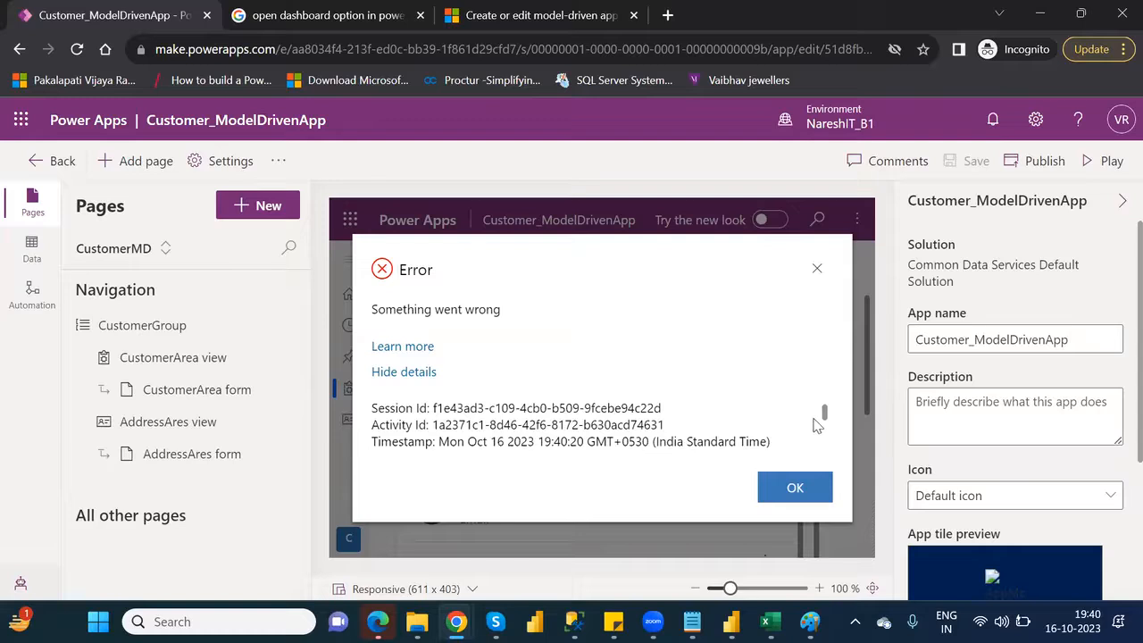
drag(824, 413, 824, 419)
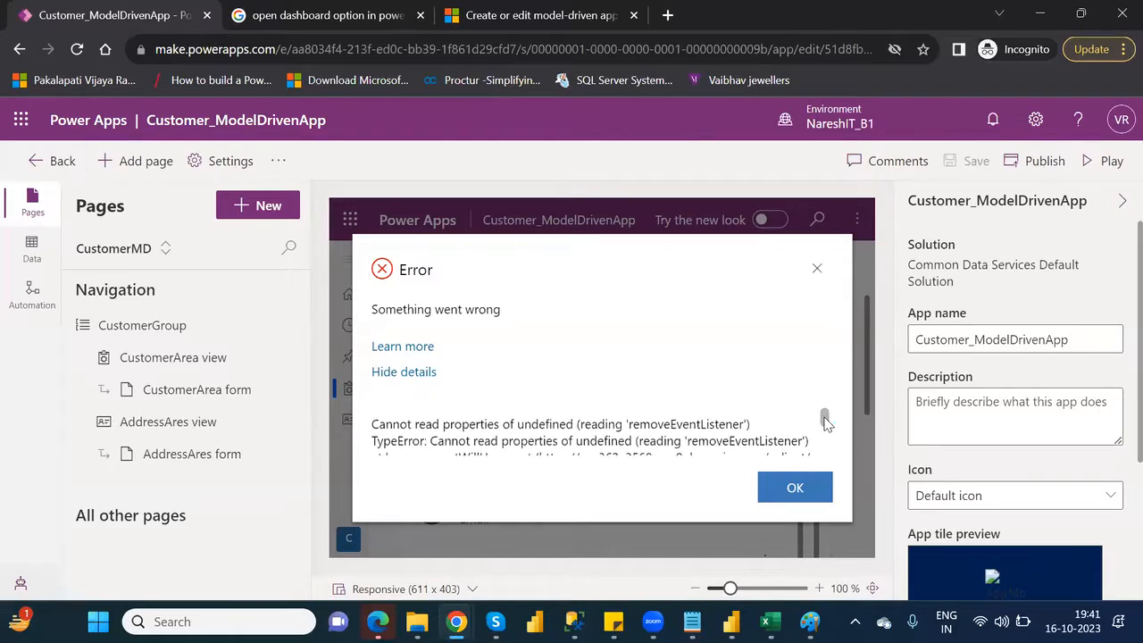
drag(753, 433, 374, 426)
key(ctrl+c)
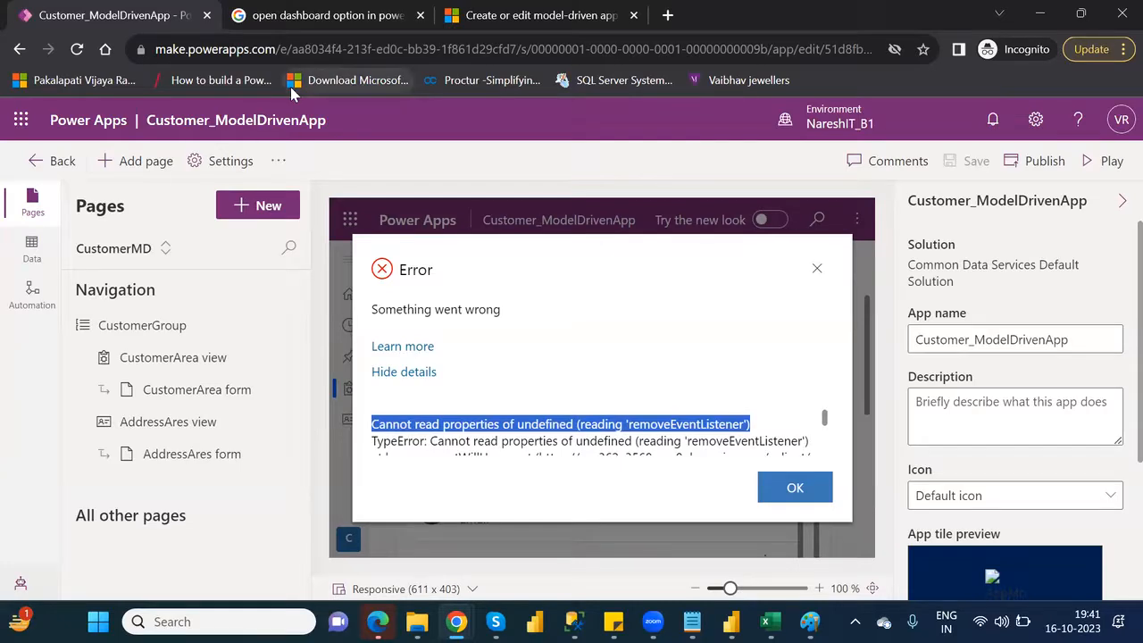
Search Google for "Cannot read properties of undefined (reading 'removeEventListener') in power apps"
click(321, 22)
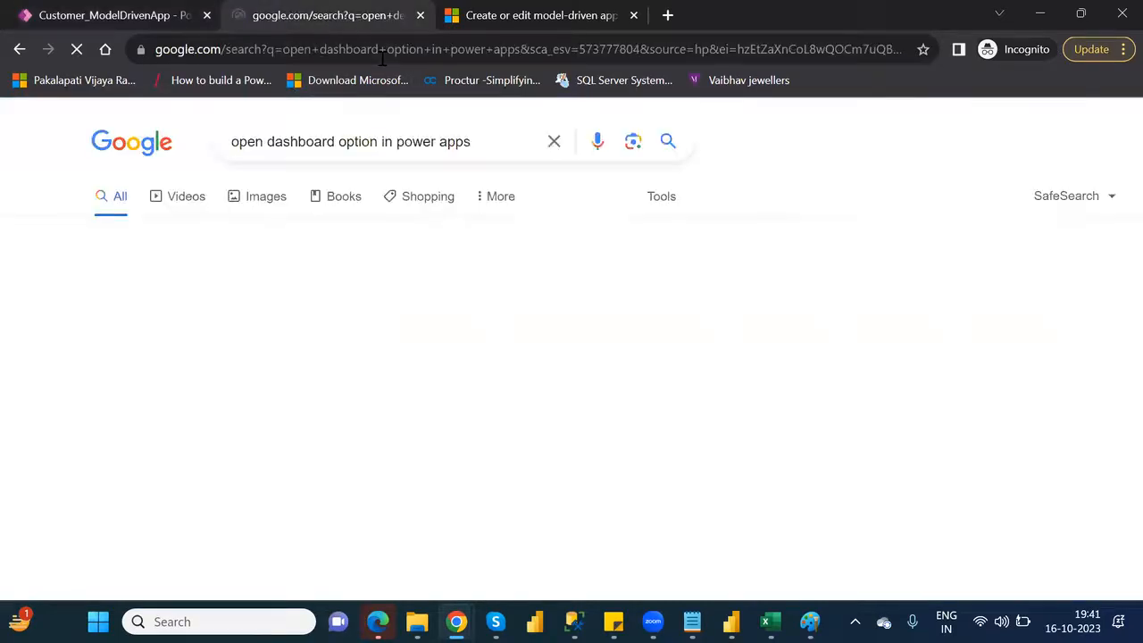
click(383, 55)
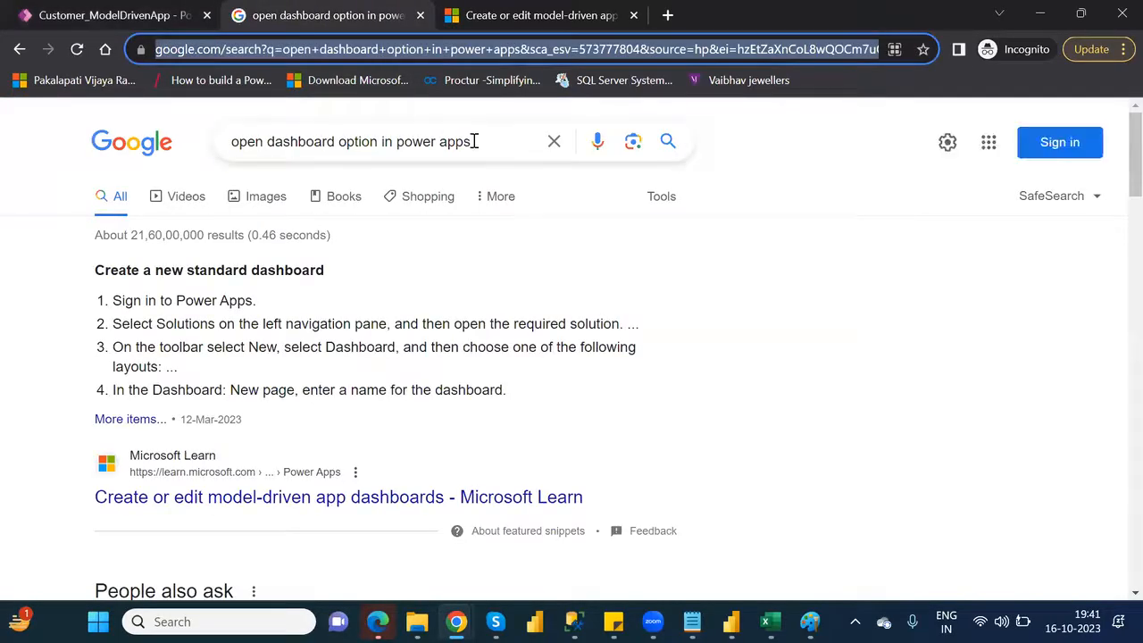
click(380, 145)
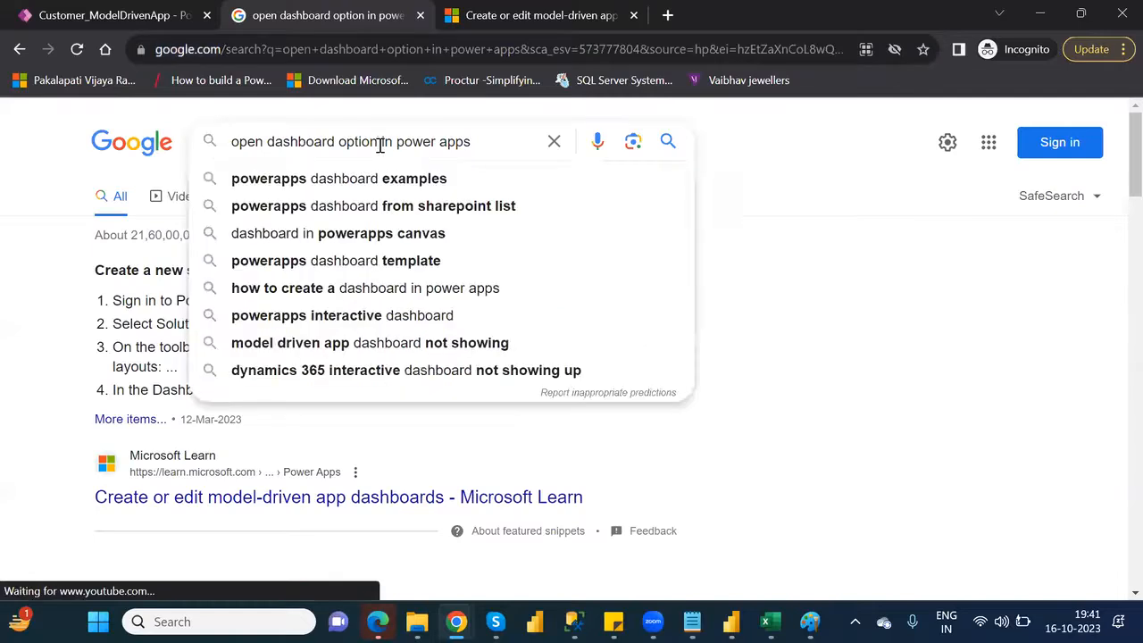
drag(378, 143, 223, 150)
key(ctrl+v)
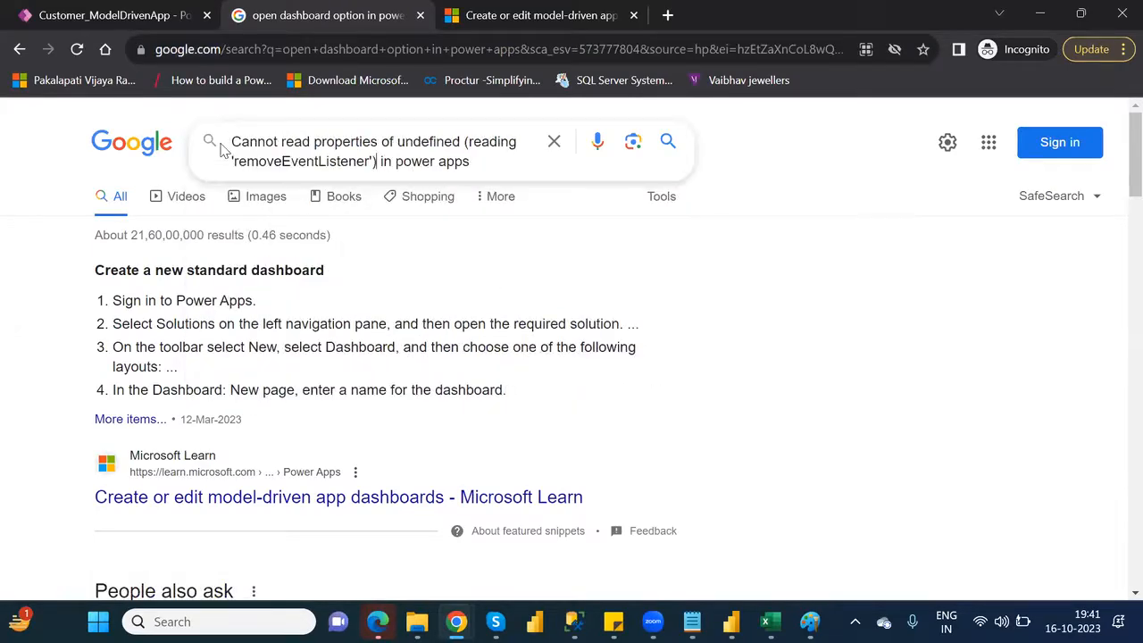
key(Return)
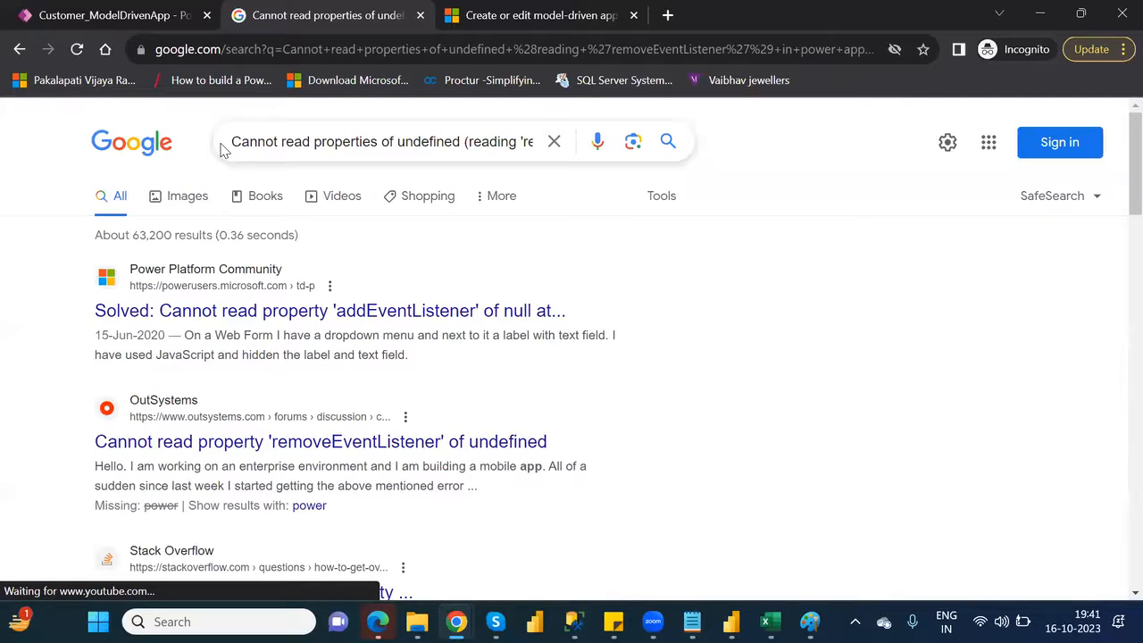
Open the Power Platform Community and OutSystems results in separate tabs and read through the Power Platform Community thread's replies
middle_click(435, 315)
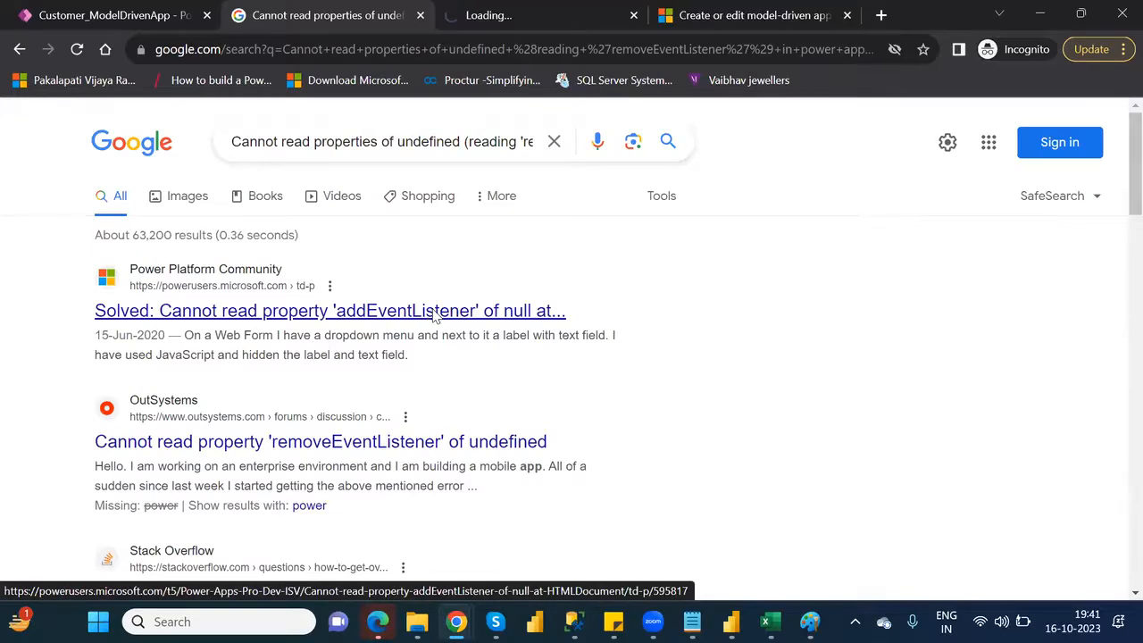
middle_click(446, 441)
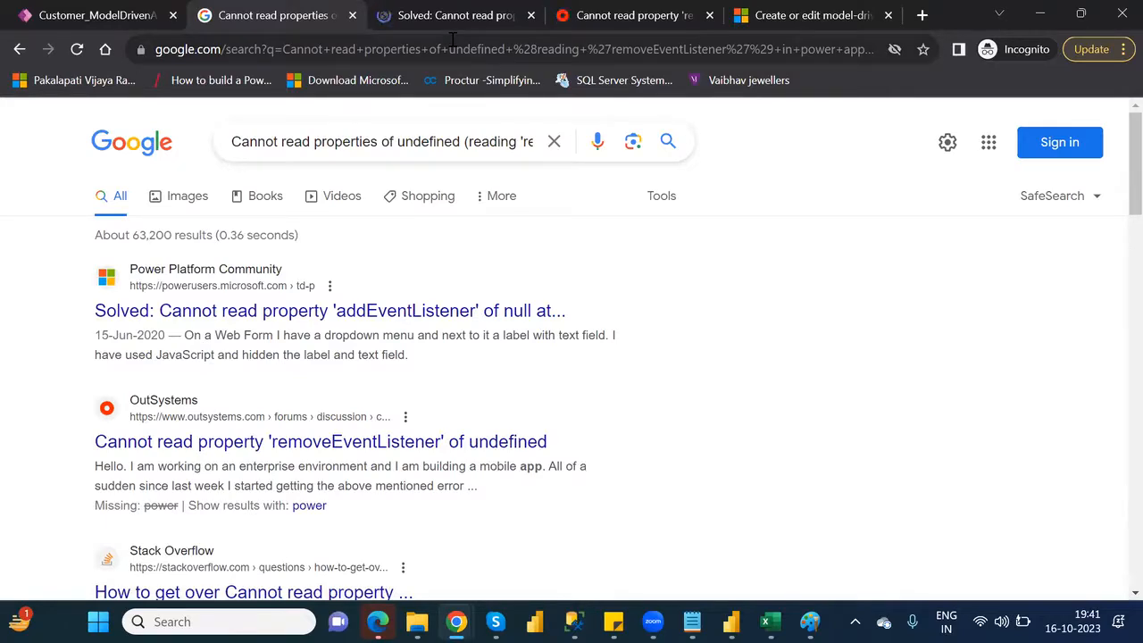
click(449, 19)
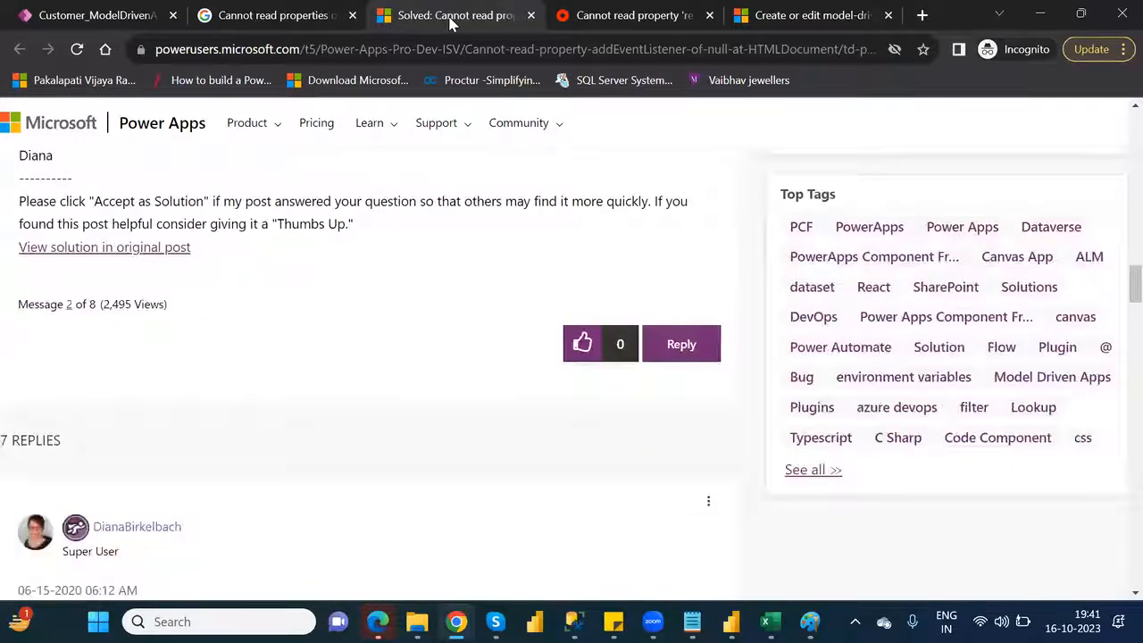
key(Down)
key(Down)
key(Down)
key(Down)
key(Down)
key(Down)
key(Down)
key(Down)
key(Down)
key(Down)
key(Down)
key(Down)
key(Down)
key(Down)
key(Down)
key(Down)
key(Down)
key(Down)
key(Down)
key(Down)
key(Down)
key(Down)
key(Down)
key(Down)
key(Down)
key(Down)
key(Down)
key(Down)
key(Down)
key(Down)
key(Down)
key(Down)
key(Down)
key(Down)
key(Down)
key(Down)
key(Down)
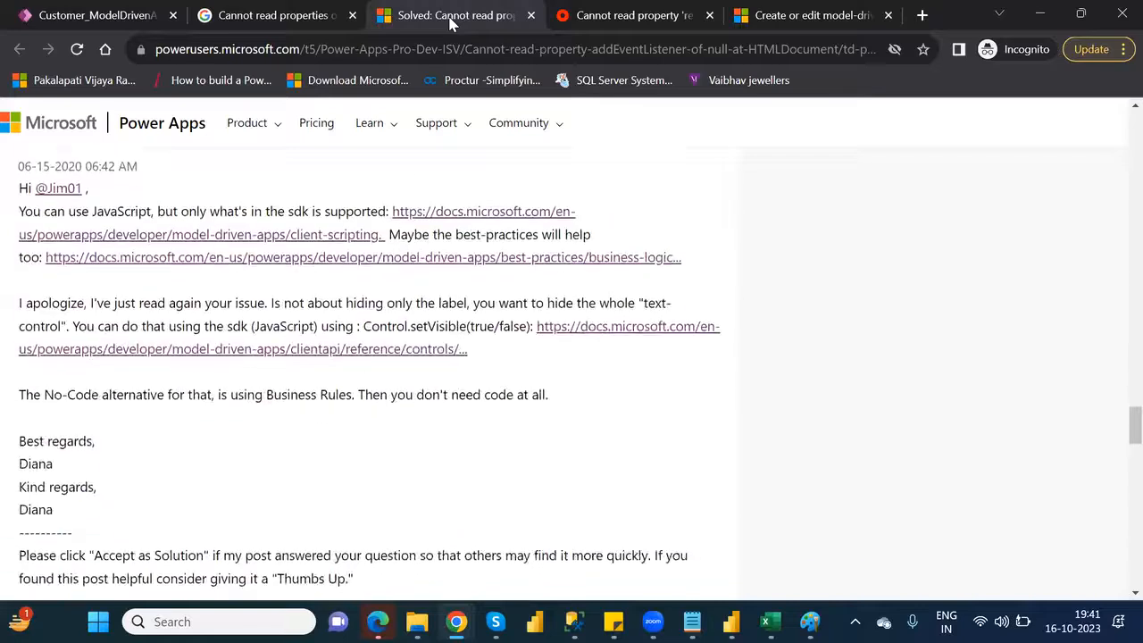
key(Down)
key(Down)
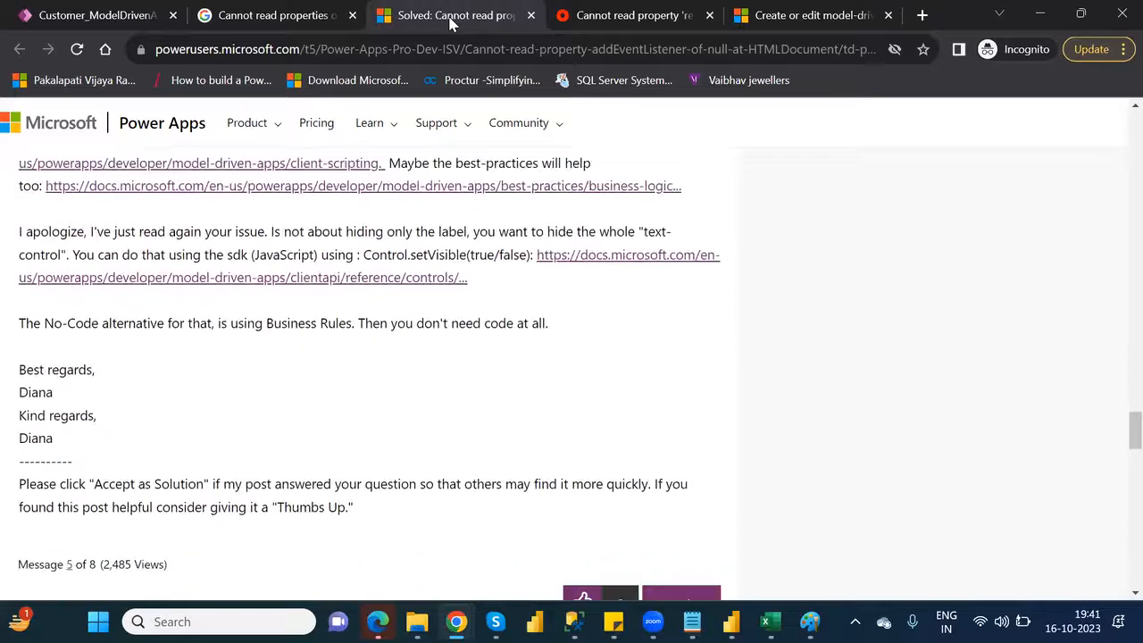
Close both forum pages and the Google search, return to the Customer_ModelDrivenApp editor and dismiss the error dialog
click(530, 15)
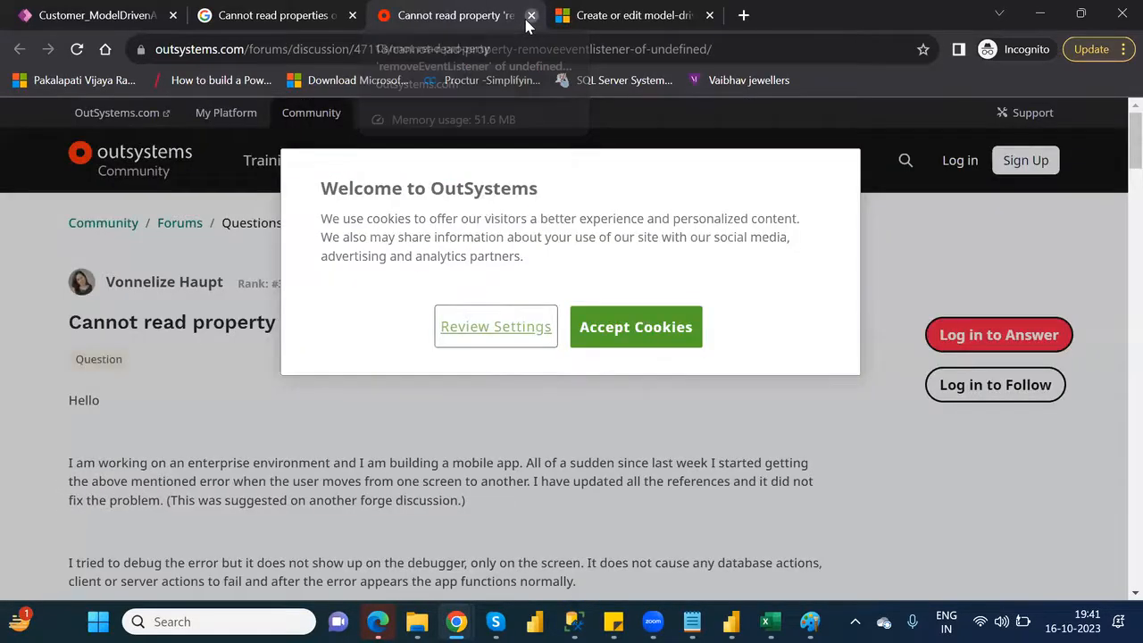
key(ctrl+w)
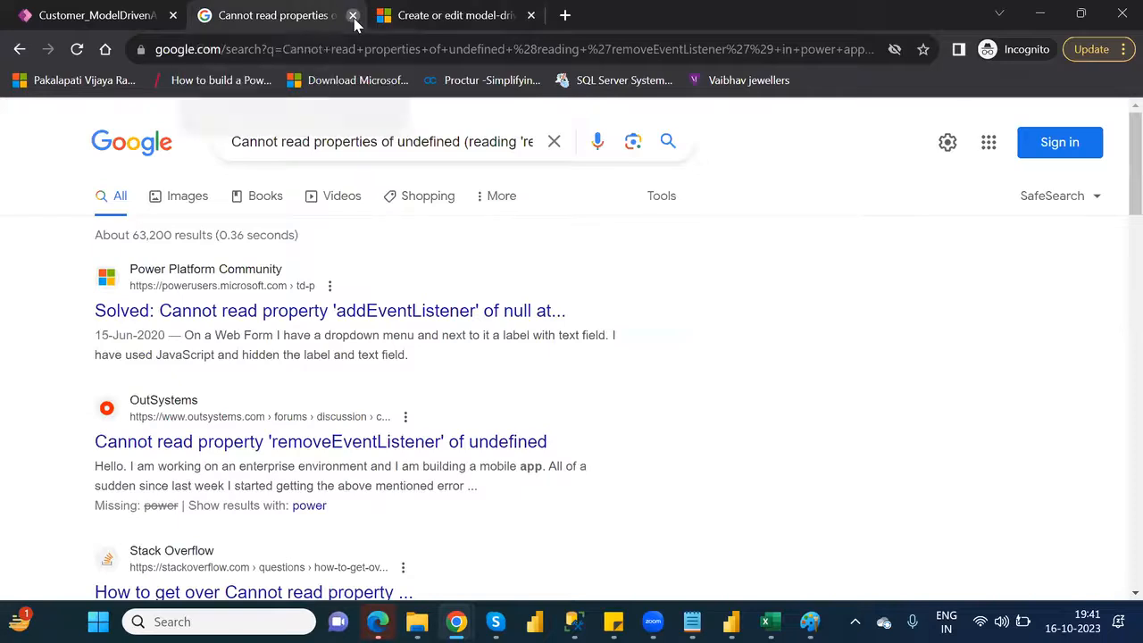
click(352, 16)
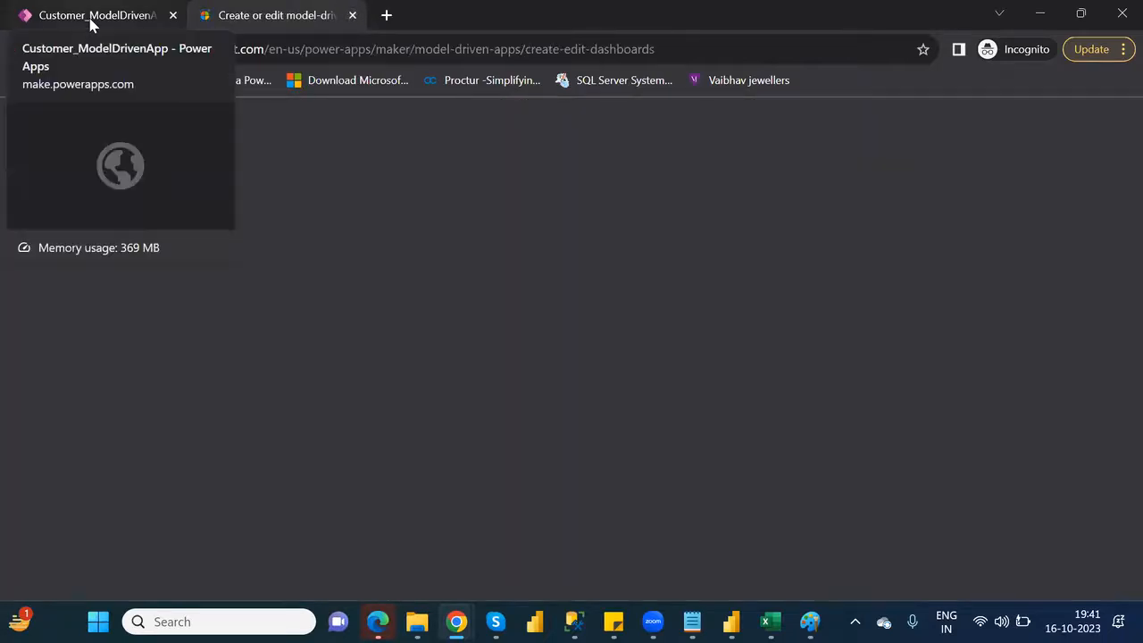
click(92, 18)
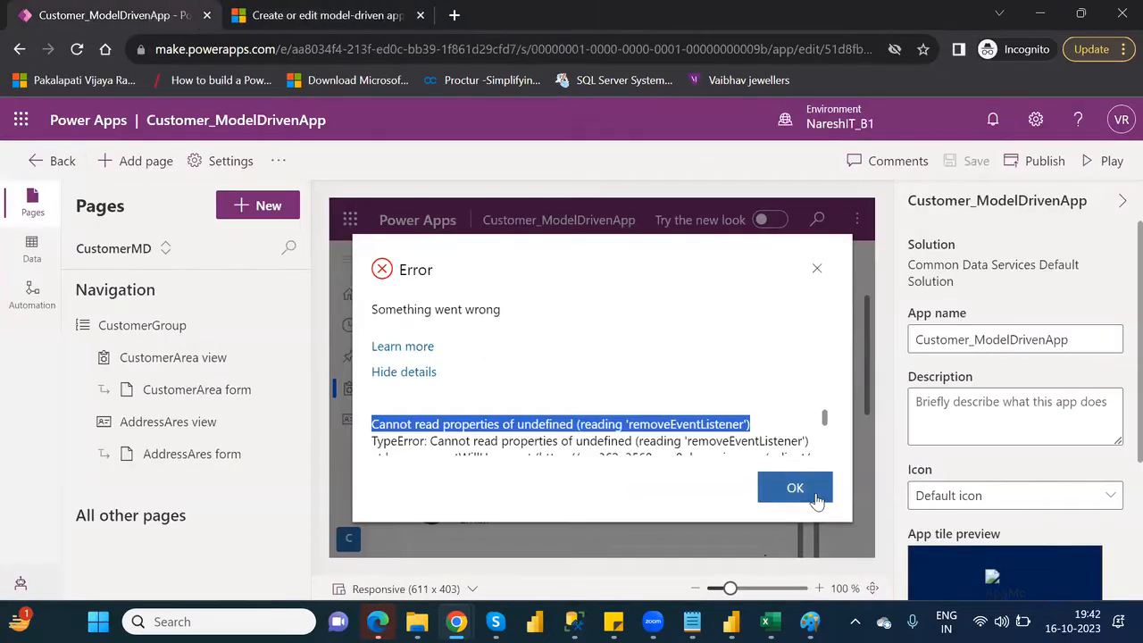
click(816, 499)
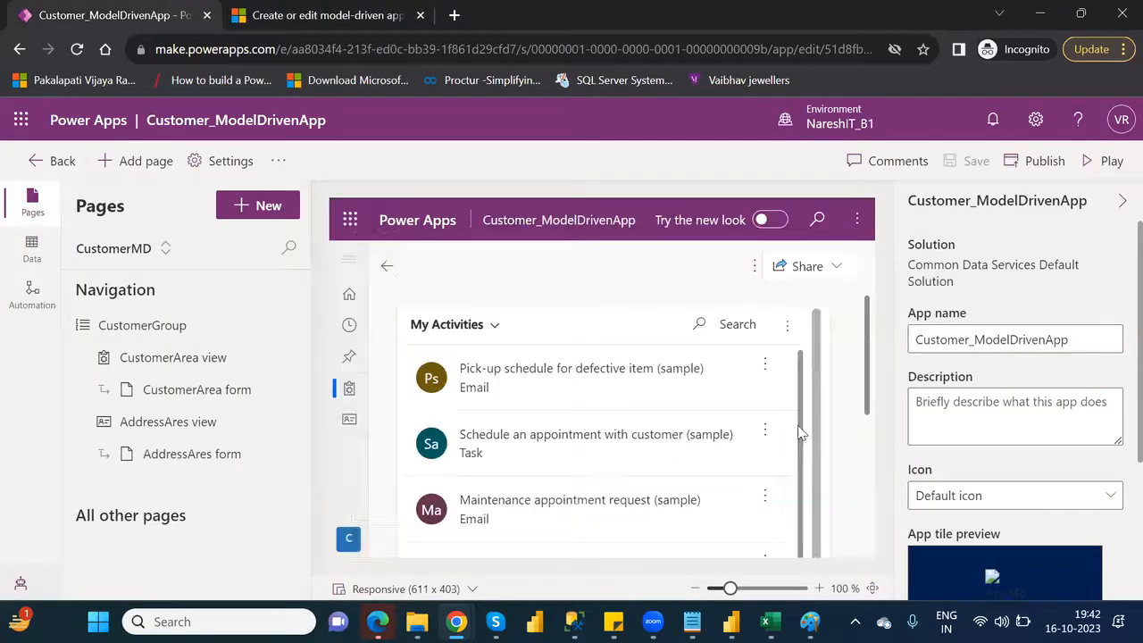
Check the opened dashboard's options for creating a new one, and switch the preview to the AddressAres view
click(756, 268)
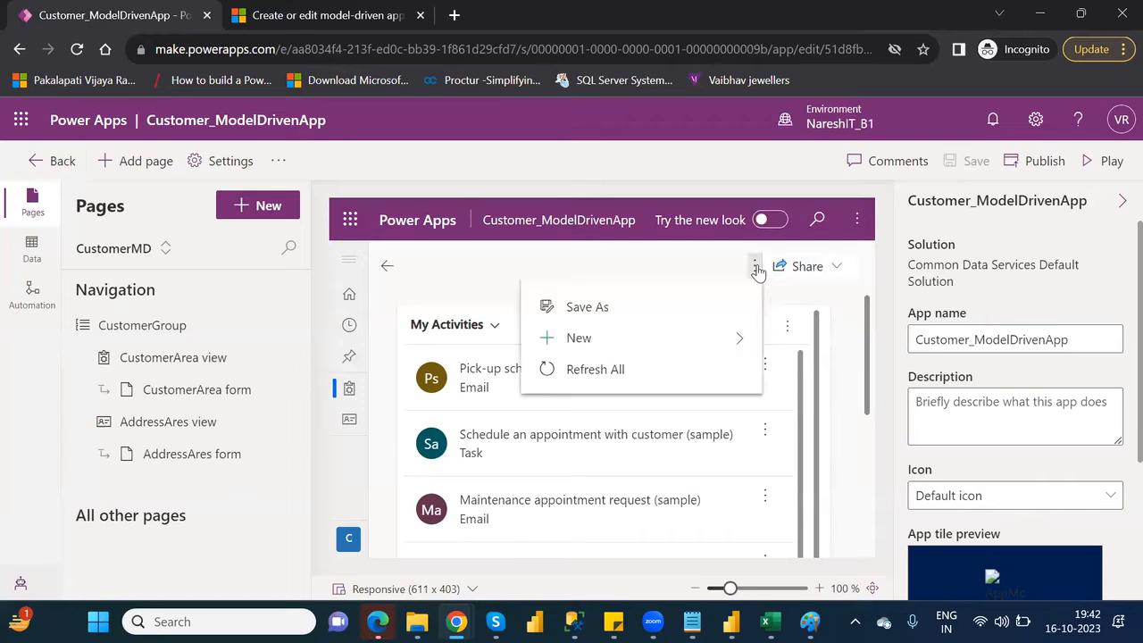
click(728, 342)
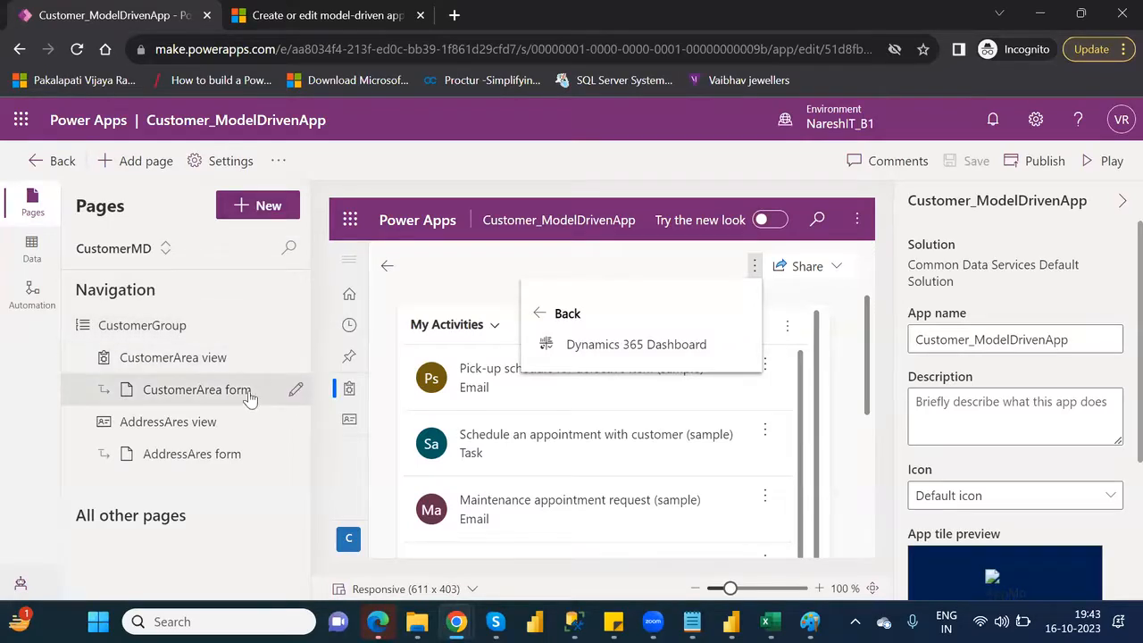
click(224, 369)
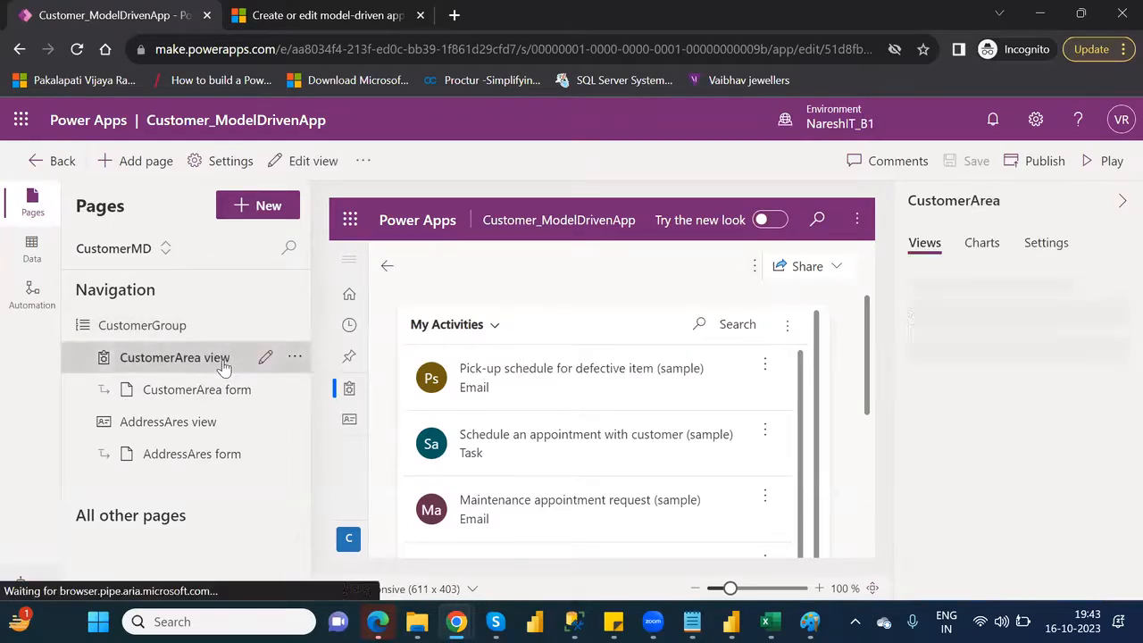
click(349, 421)
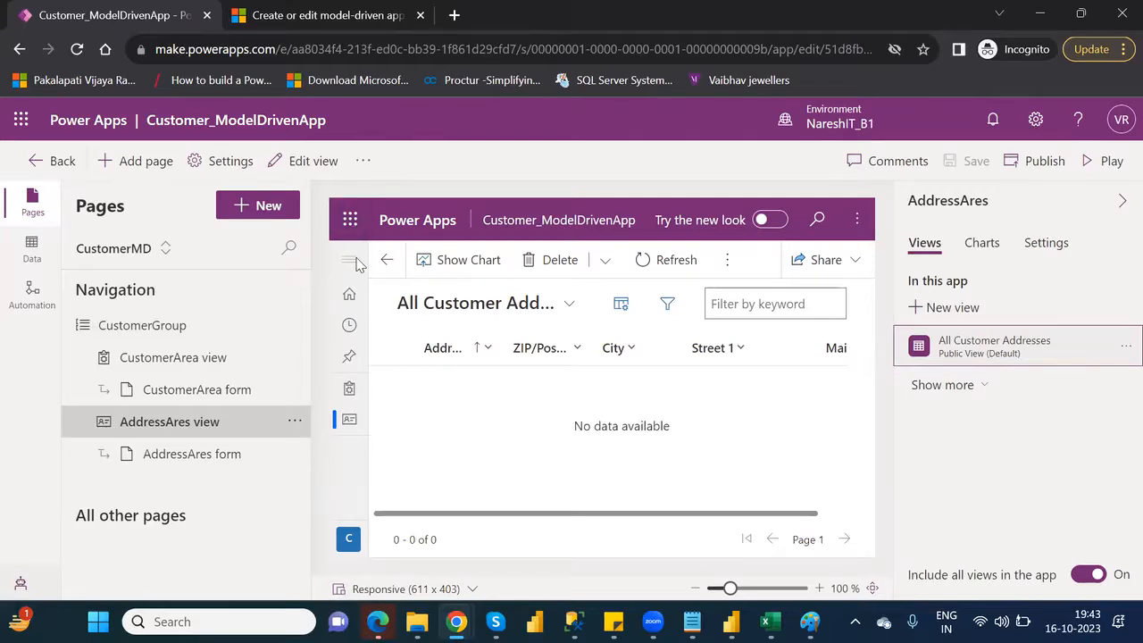
Add the Microsoft Dynamics 365 Overview system dashboard as a page shown in navigation, and save and publish the app
click(249, 206)
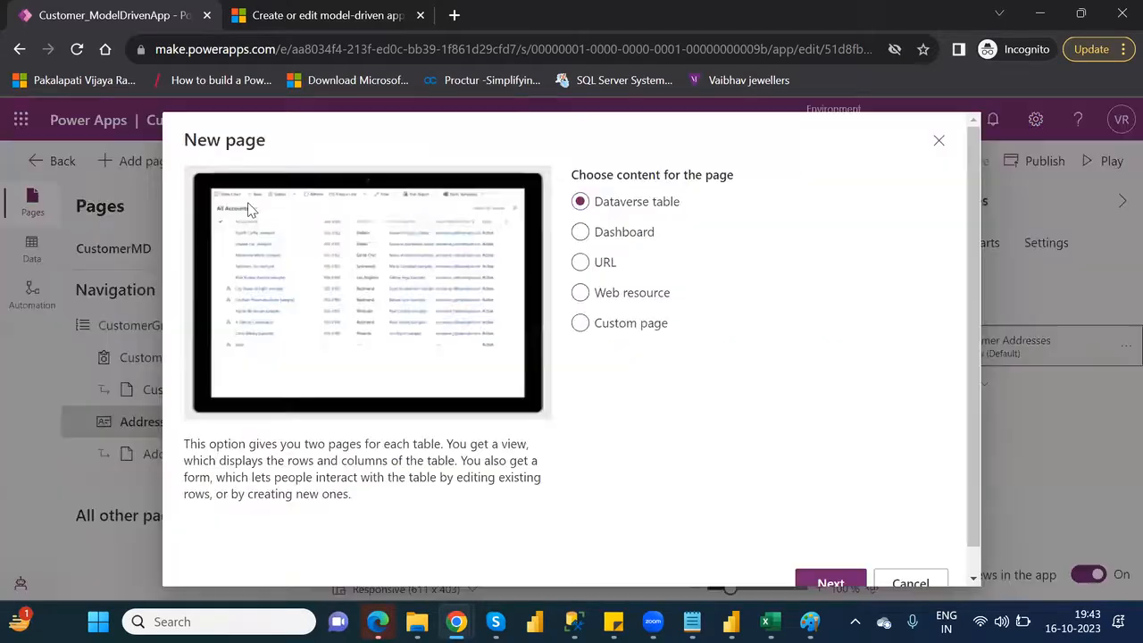
click(582, 234)
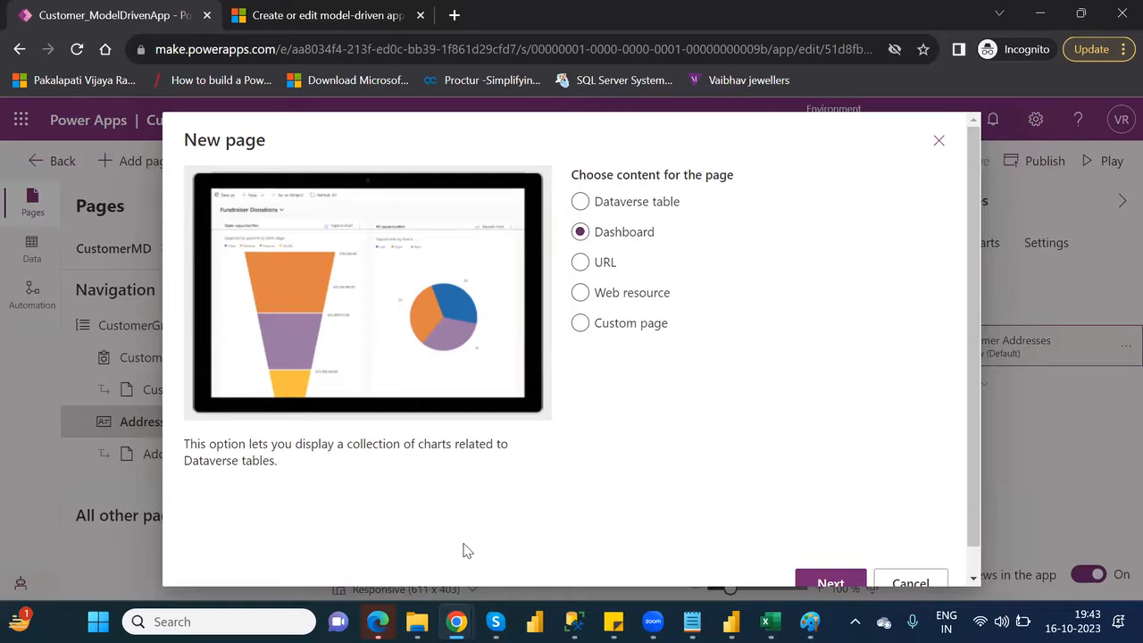
click(831, 584)
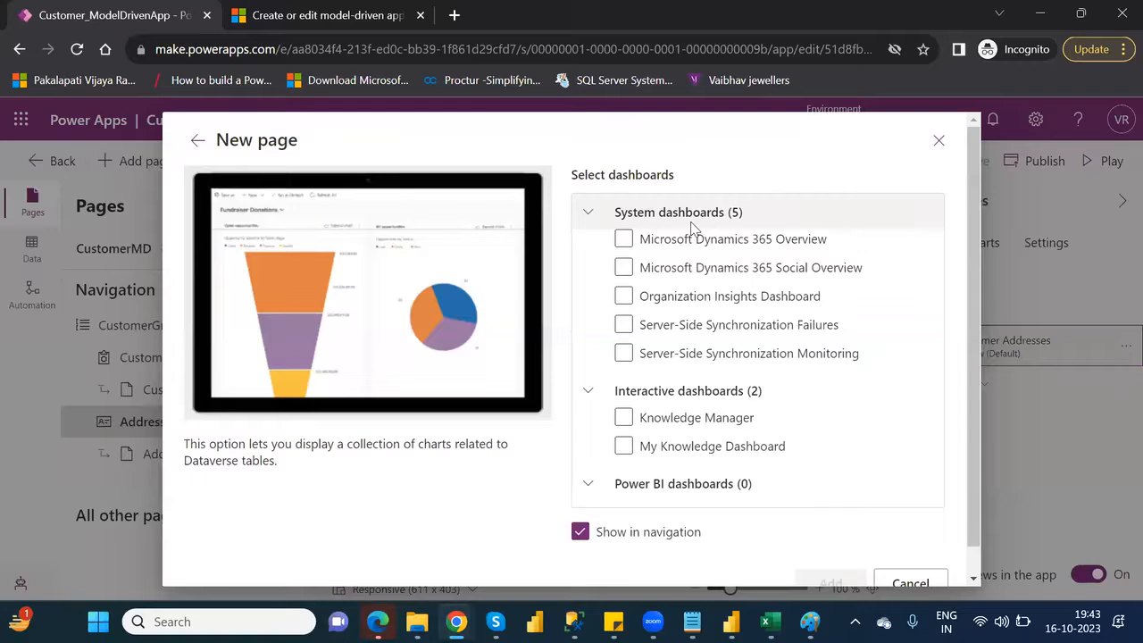
click(621, 240)
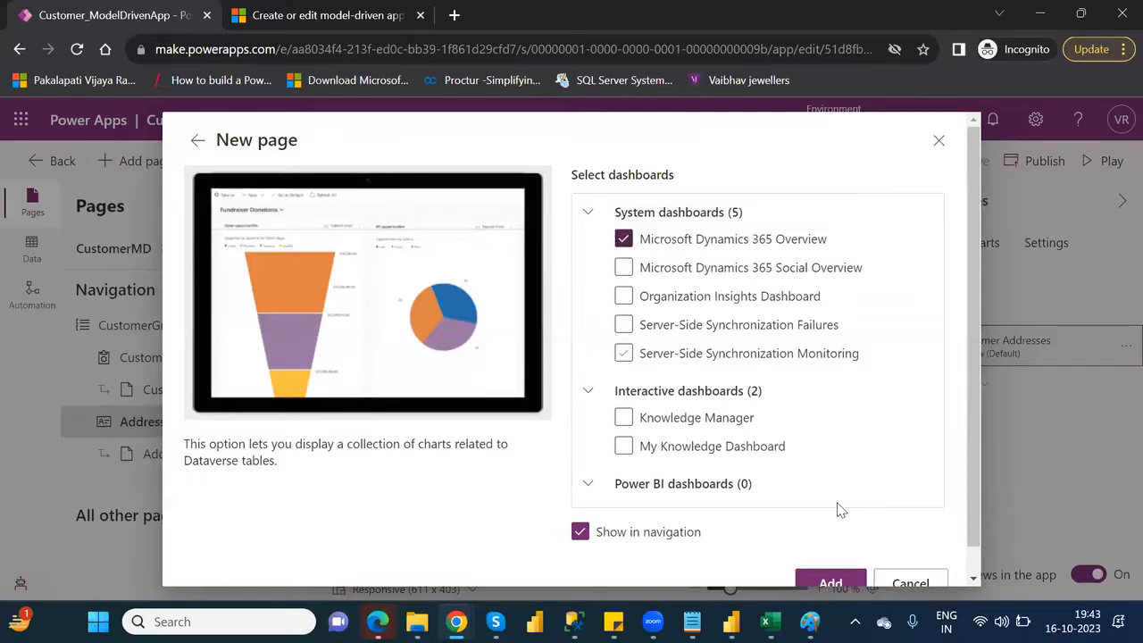
click(831, 581)
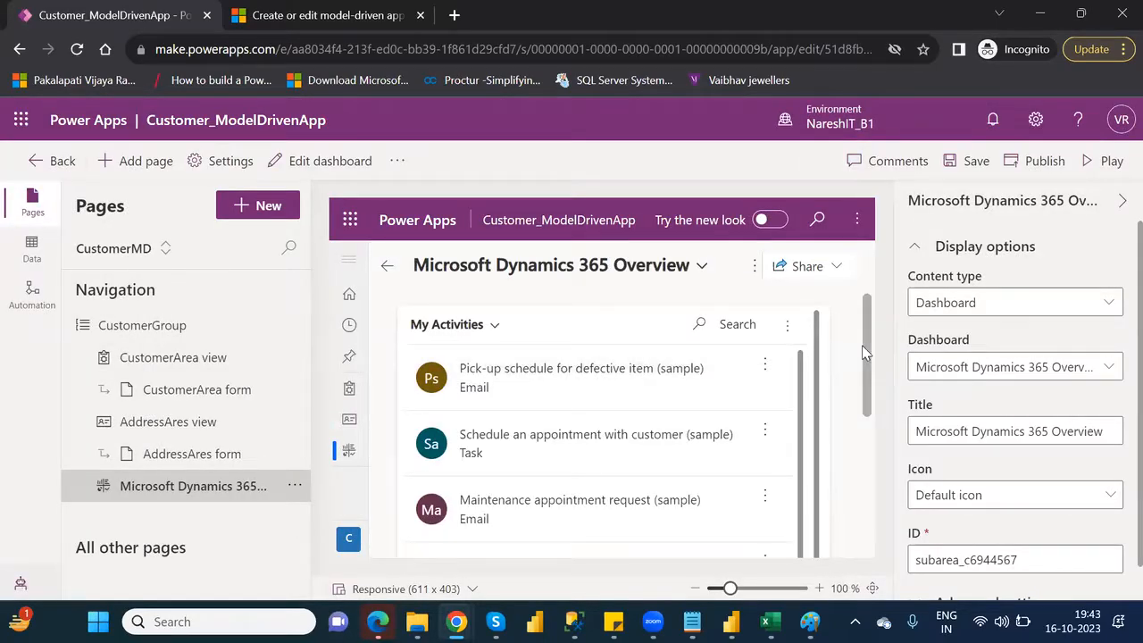
click(979, 163)
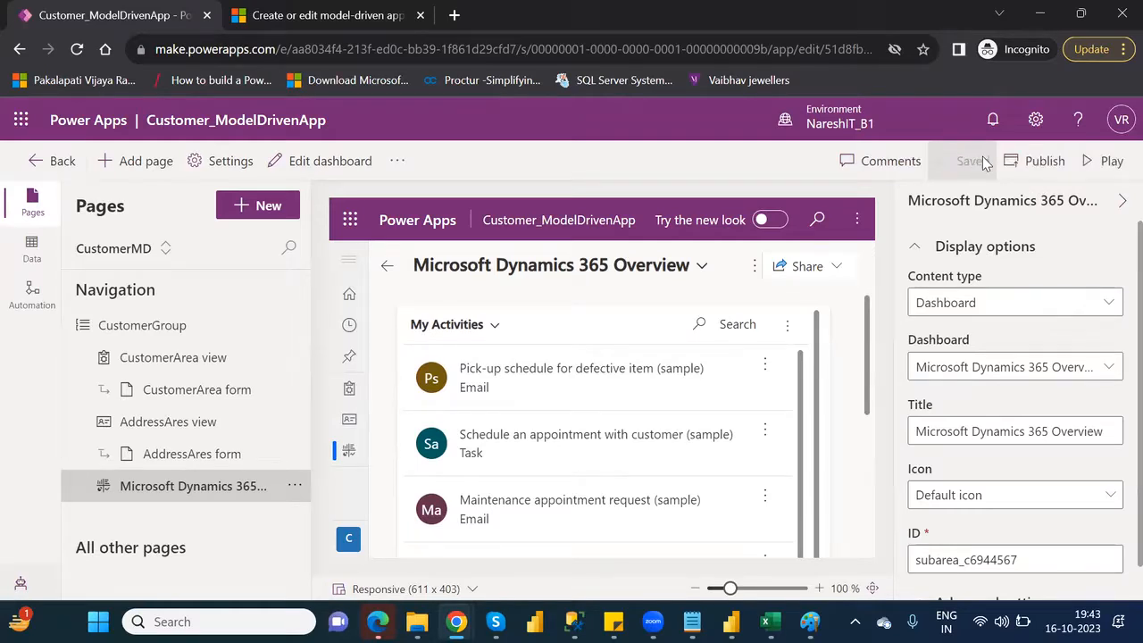
click(1041, 170)
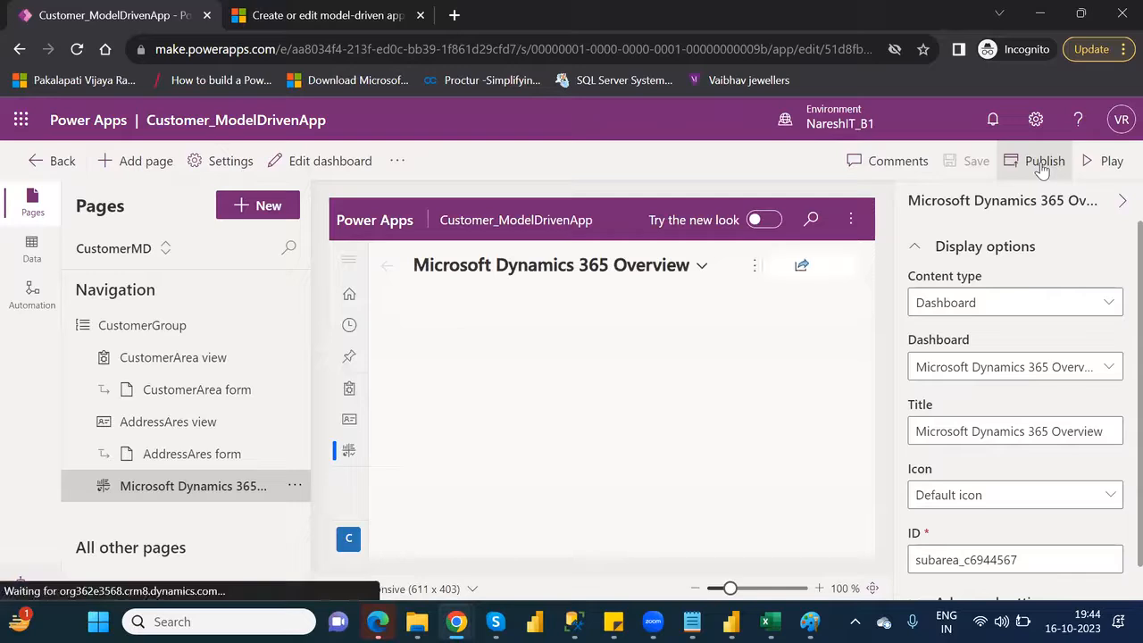
Preview the CustomerArea and AddressAres pages, and remove the Microsoft Dynamics 365 Overview dashboard from the app navigation
click(187, 361)
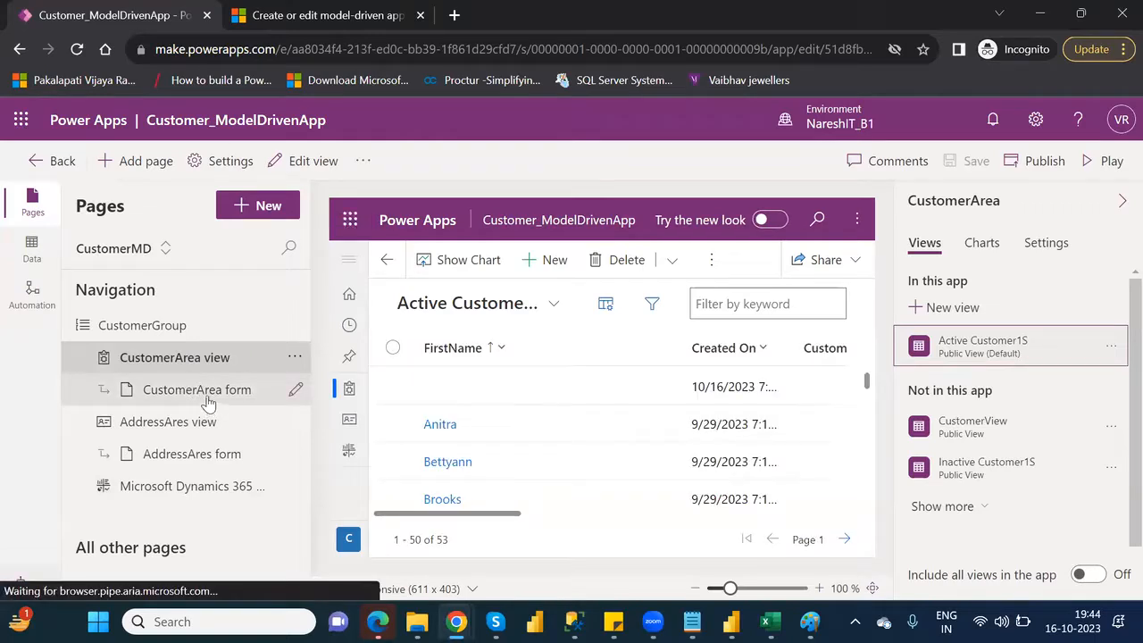
click(205, 391)
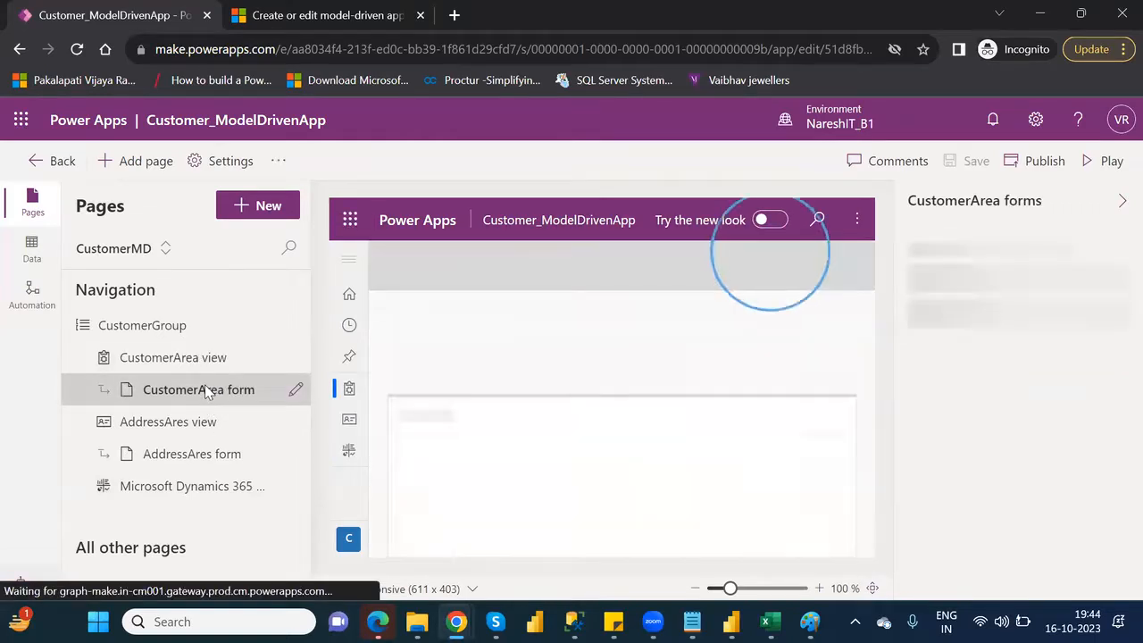
click(351, 425)
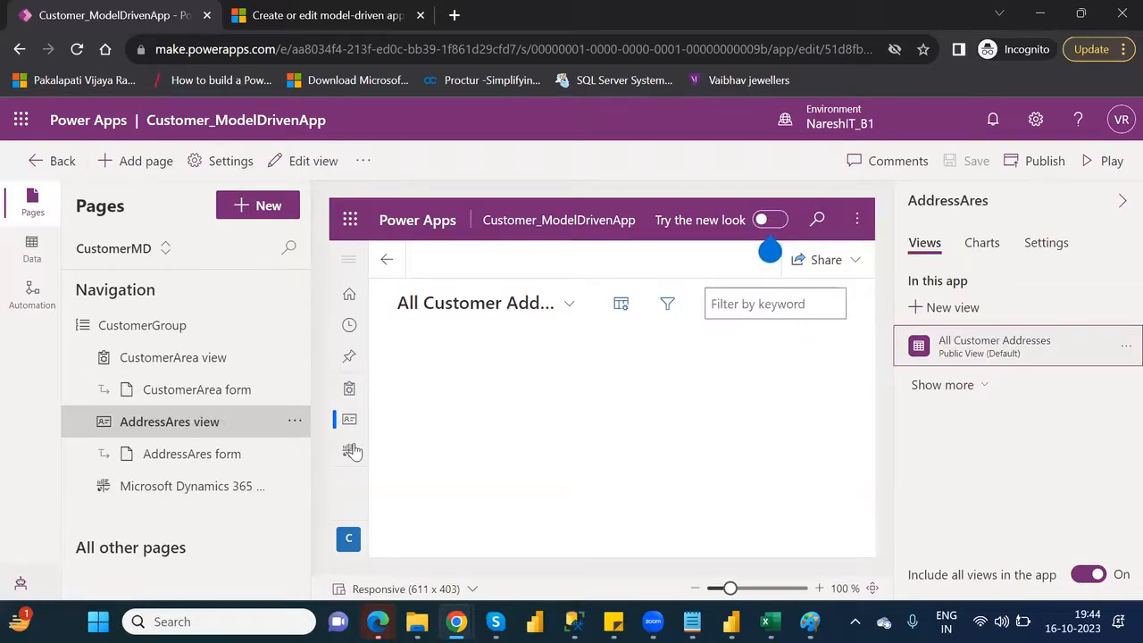
click(352, 394)
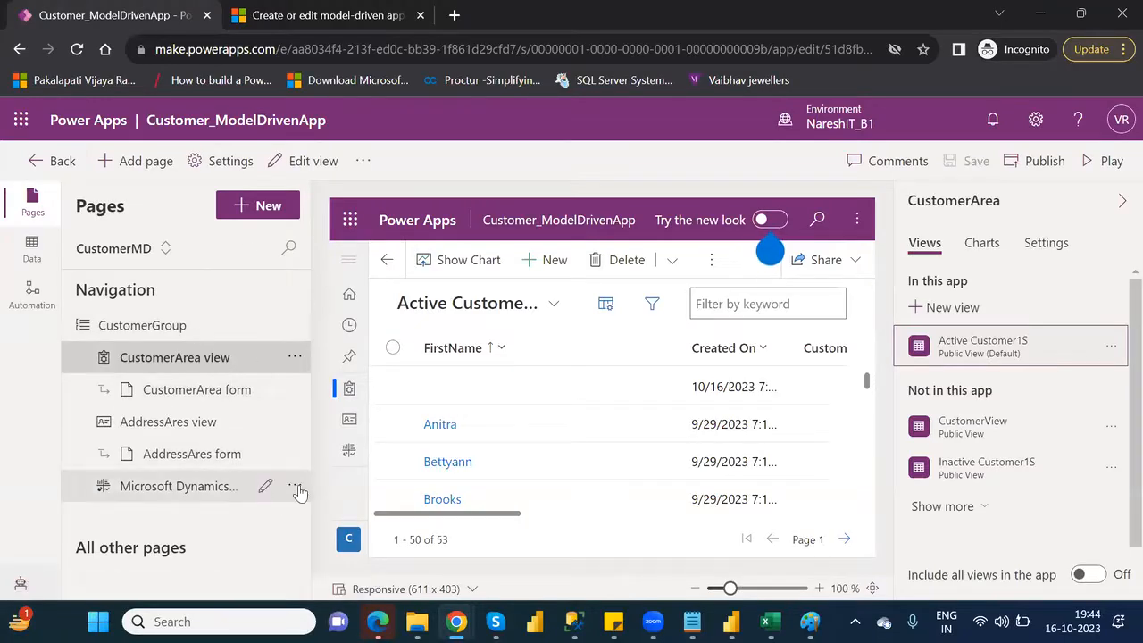
click(294, 488)
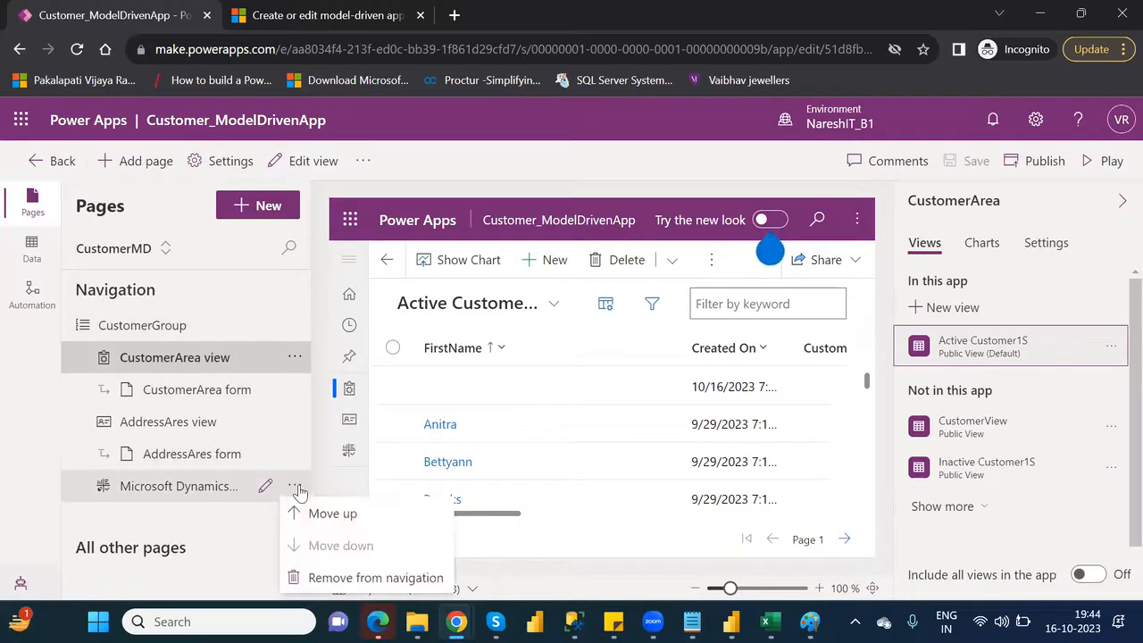
click(366, 579)
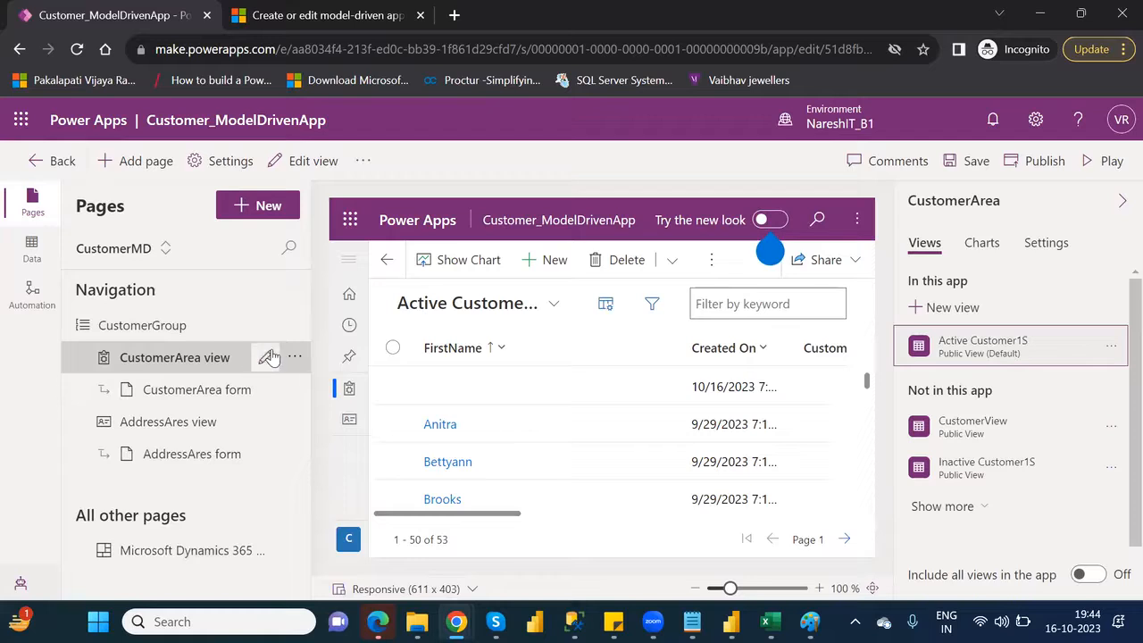
Add the Microsoft Dynamics 365 Overview dashboard as a page directly below the CustomerArea pages, and save and publish the app
click(272, 206)
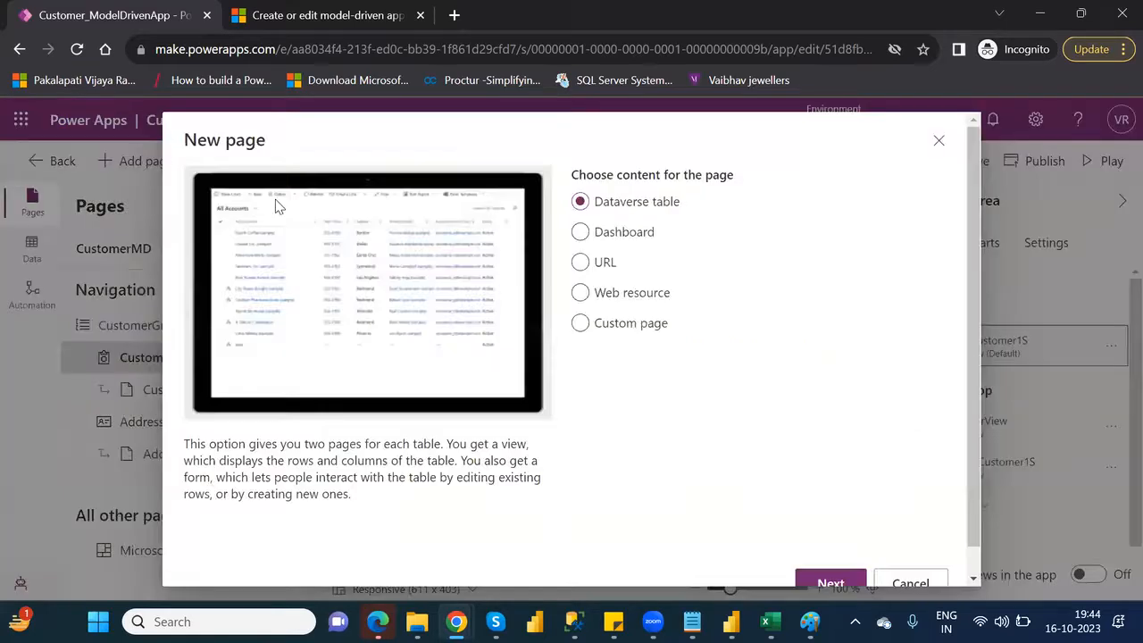
click(583, 234)
click(833, 584)
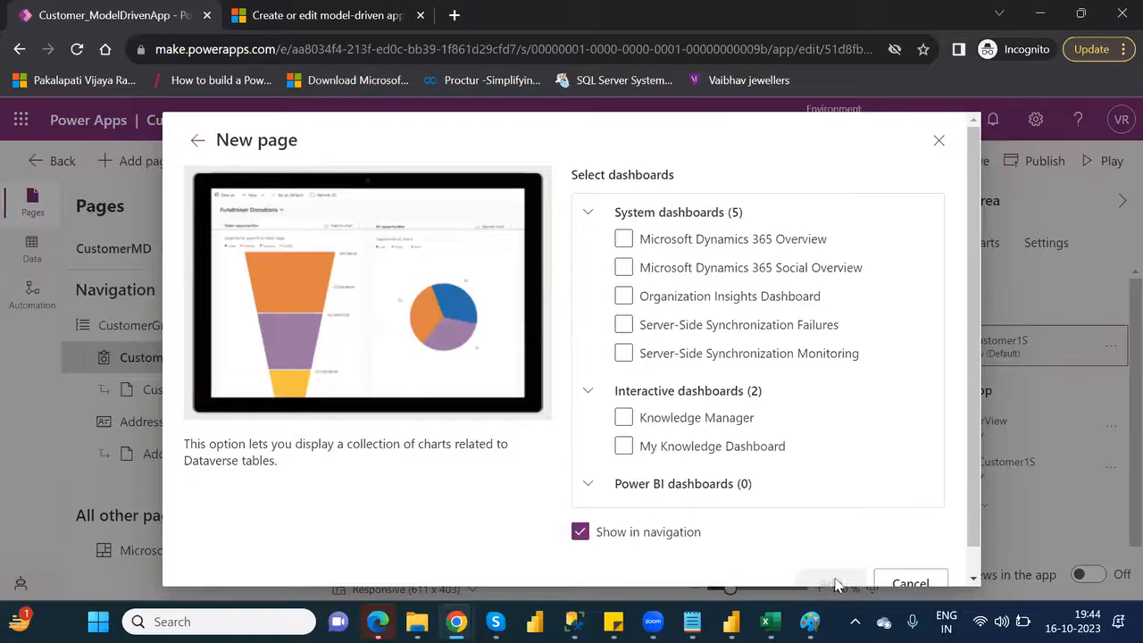
click(624, 239)
click(831, 582)
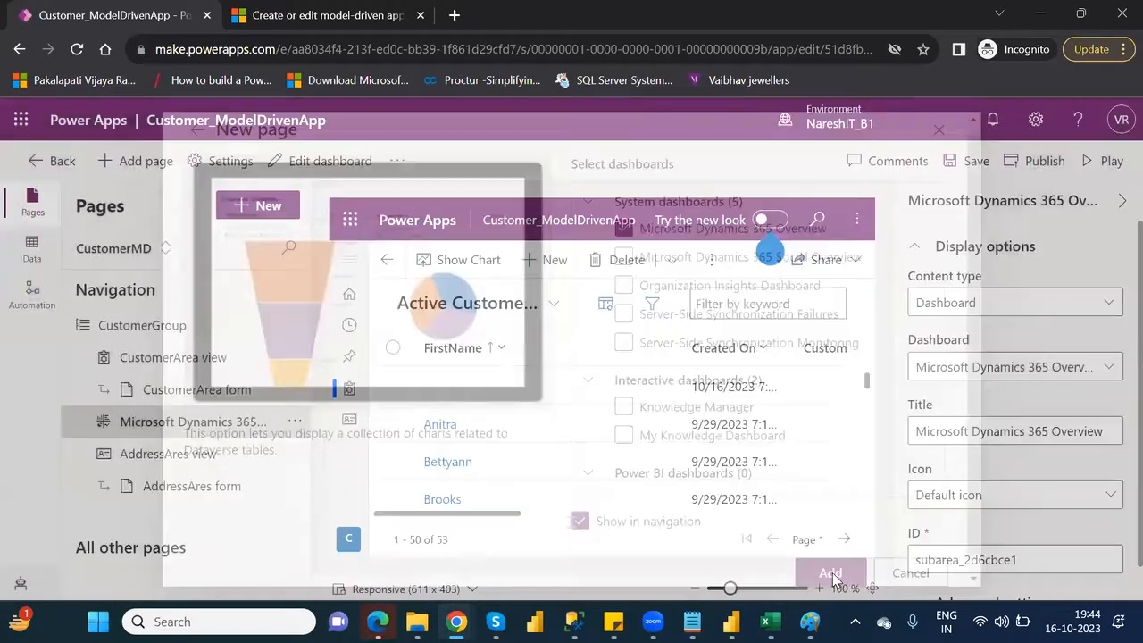
click(975, 160)
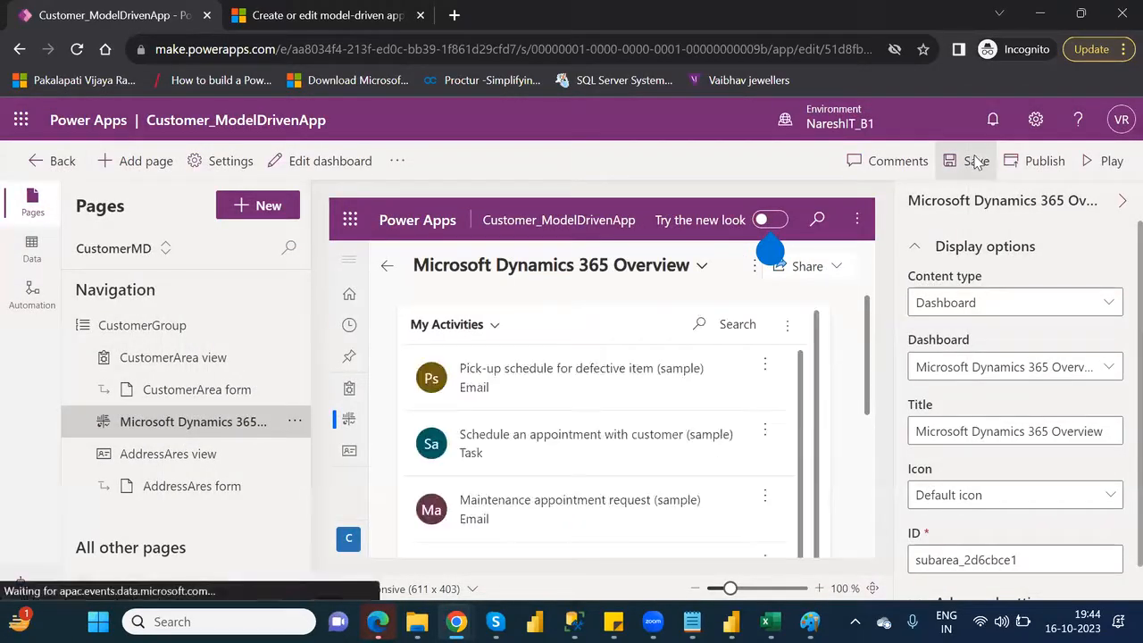
click(1032, 163)
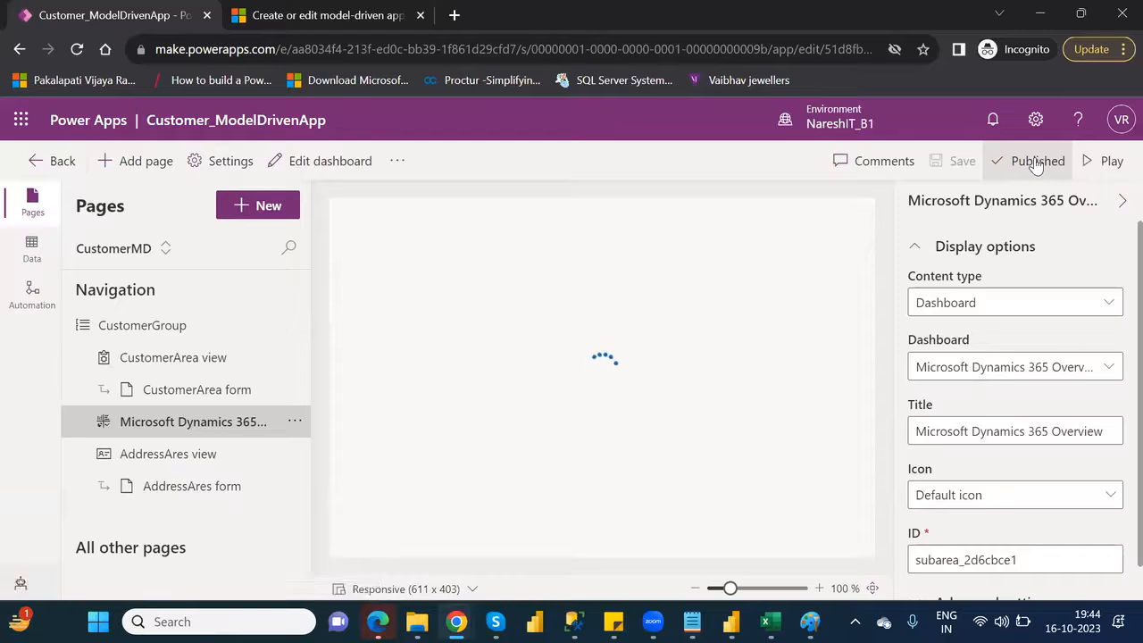
Play the published app, signing in when asked, and reload it to pick up the latest navigation
click(1088, 169)
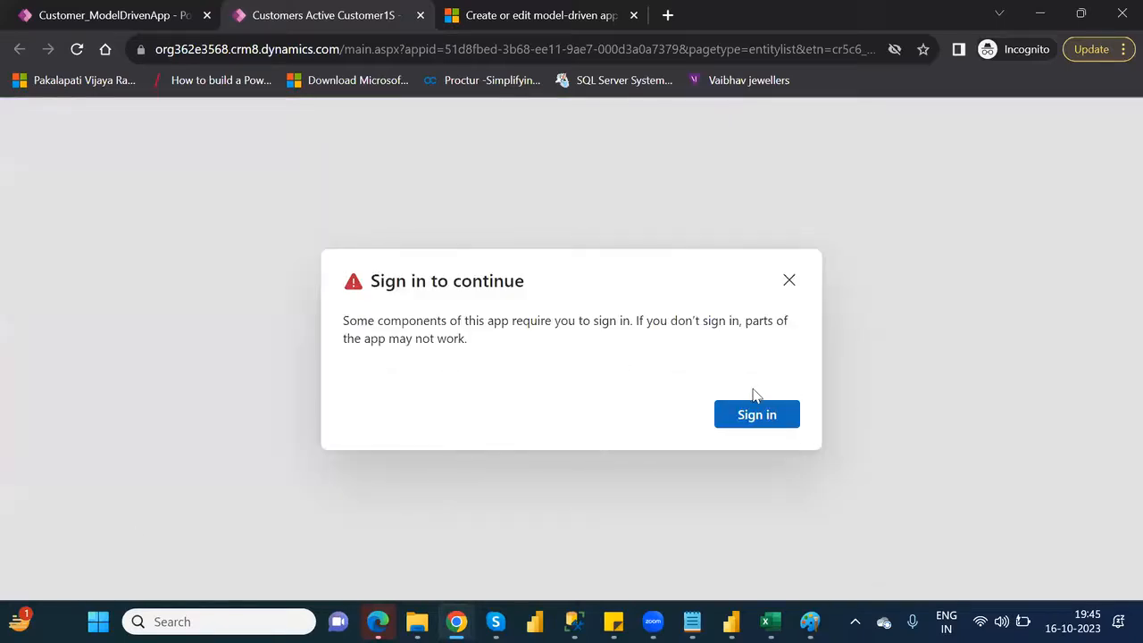
click(773, 415)
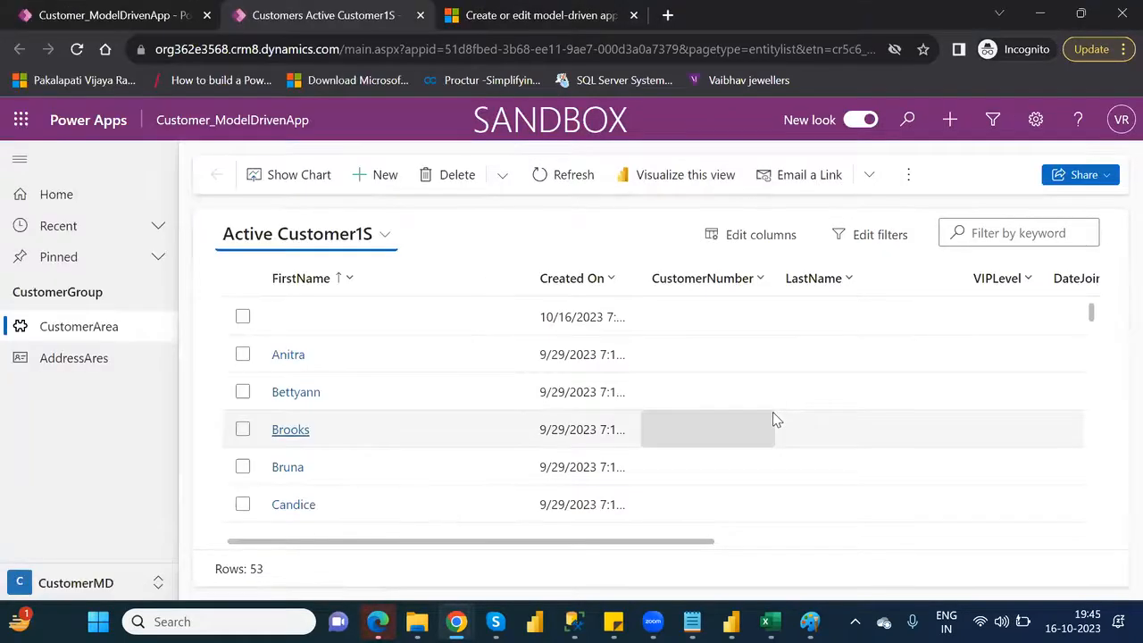
click(77, 49)
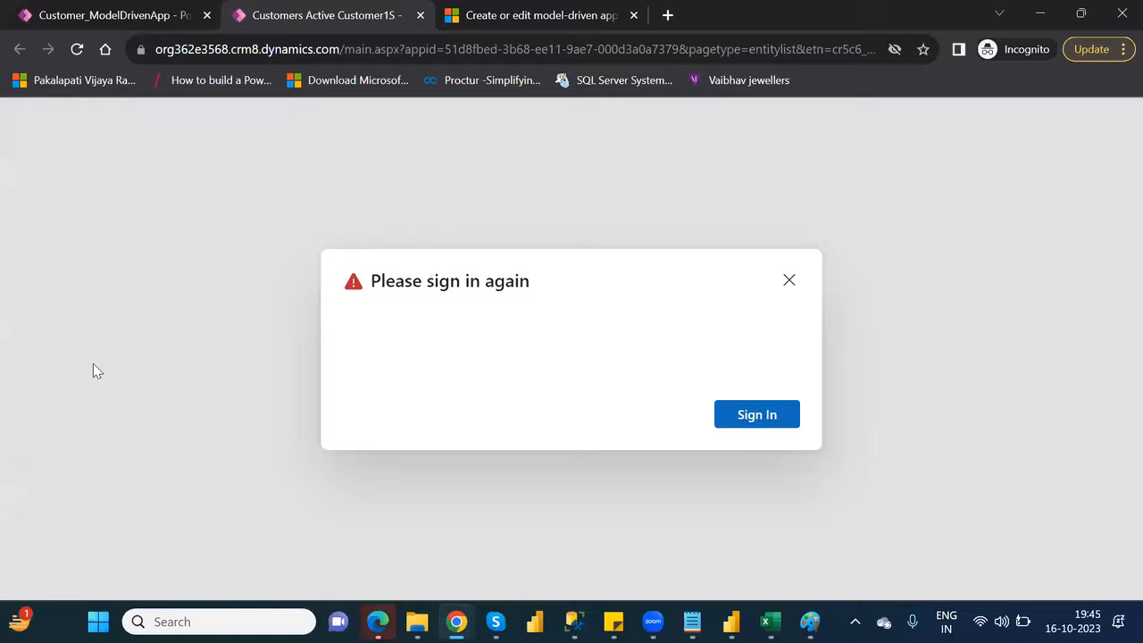
click(768, 416)
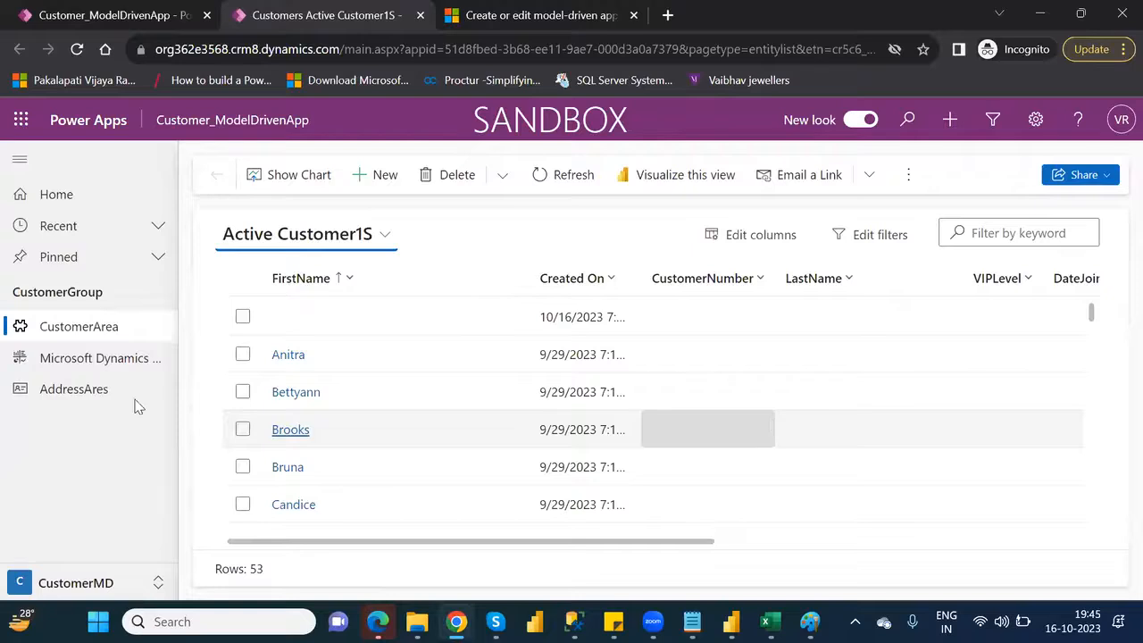
Set the Microsoft Dynamics 365 Overview as the default dashboard in the running app, and return to the CustomerArea records
double_click(96, 359)
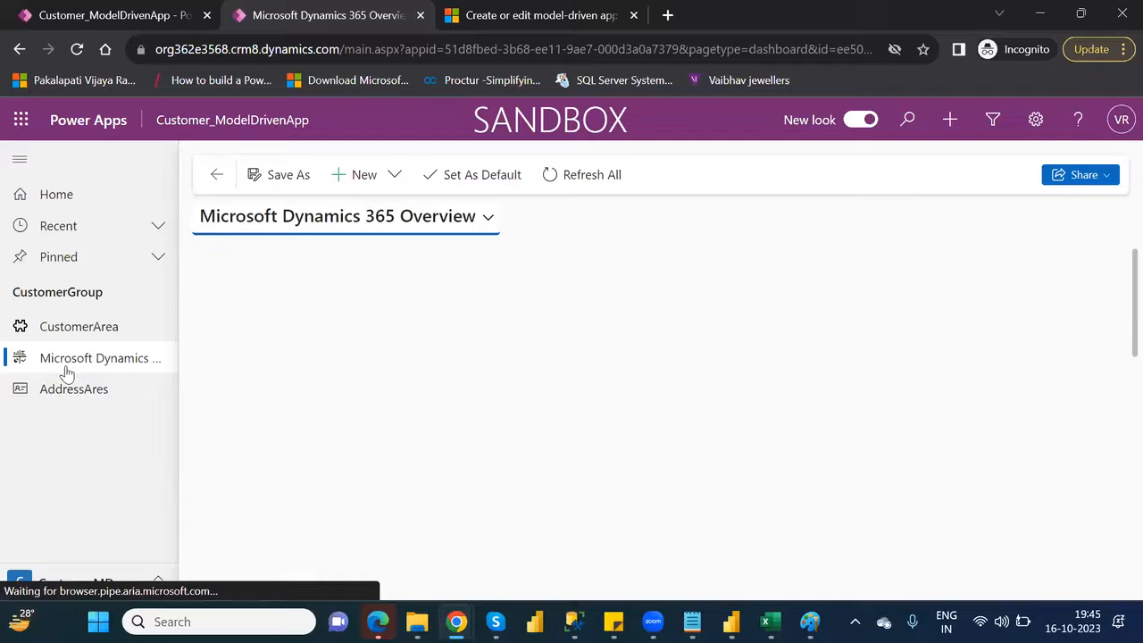
click(489, 176)
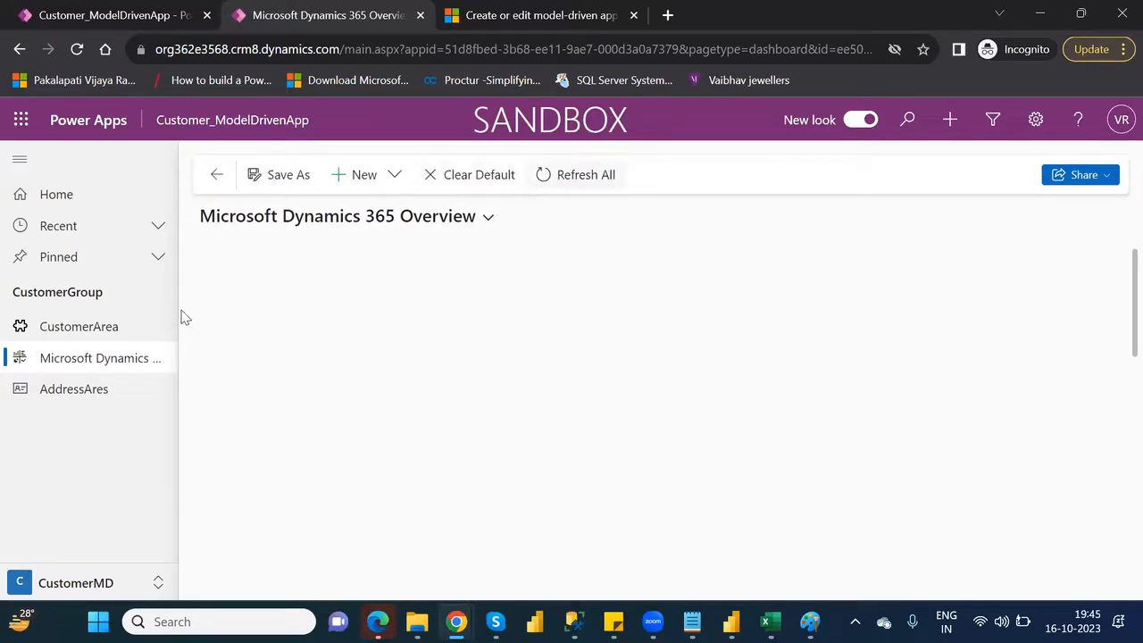
click(82, 338)
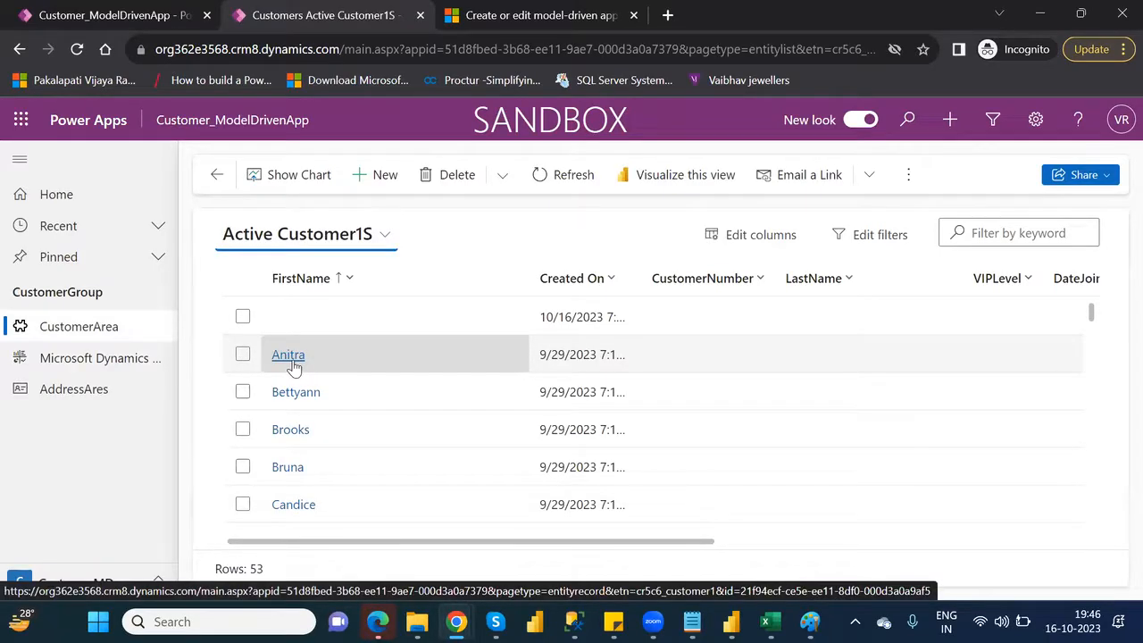
Start a new Dynamics 365 dashboard from the Microsoft Dynamics 365 Overview with the 3-Column Regular Dashboard layout, and close its editor without saving
click(84, 368)
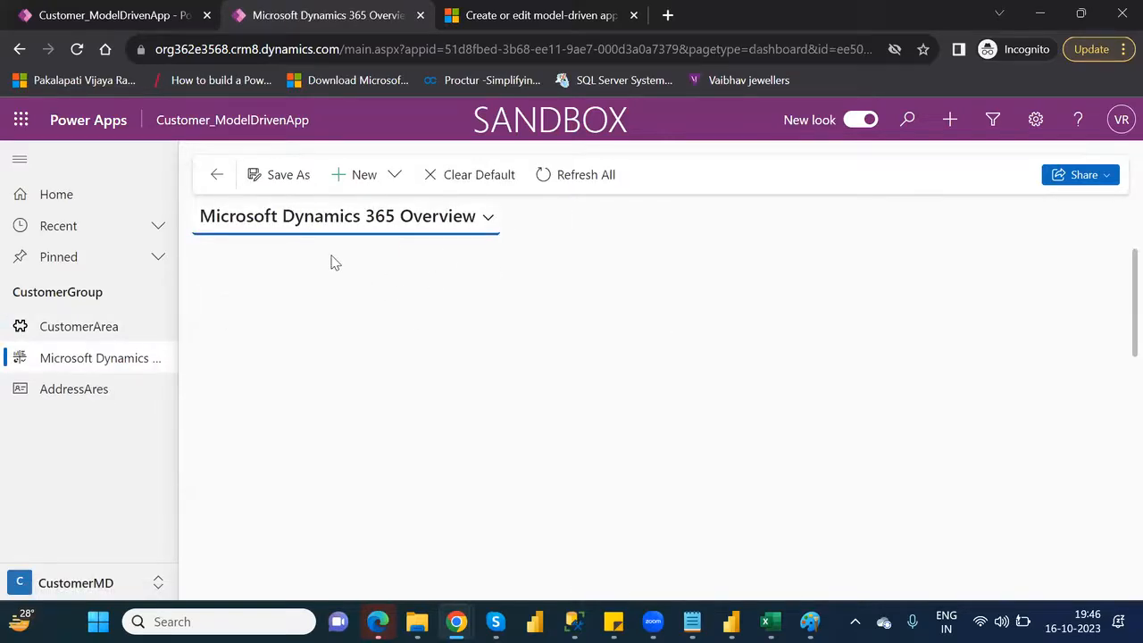
click(398, 175)
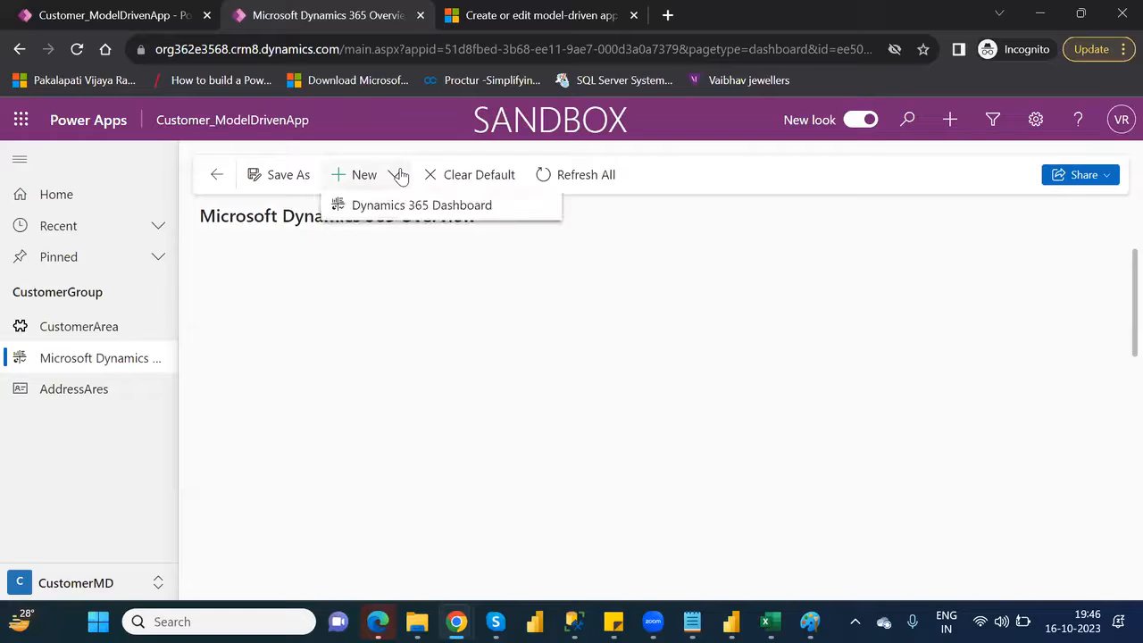
click(416, 205)
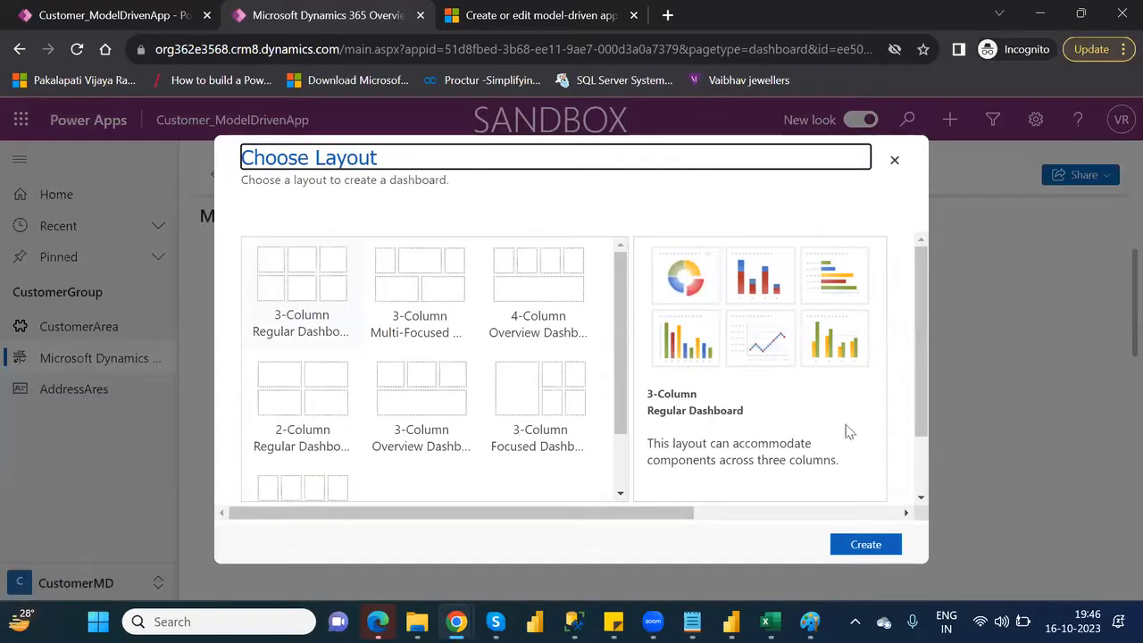
click(866, 546)
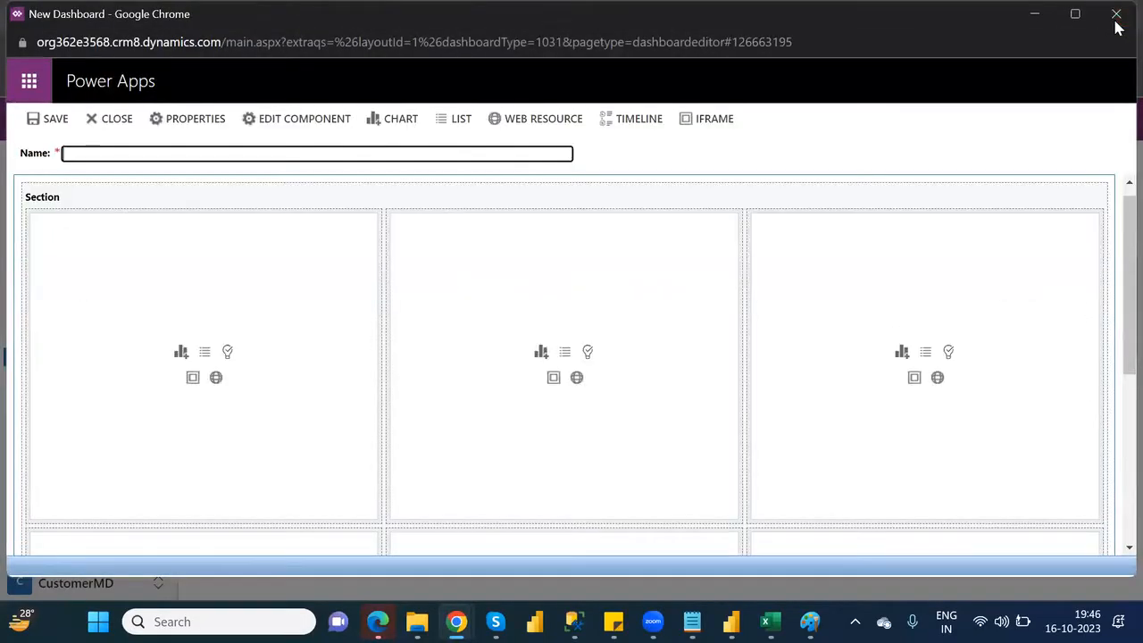
click(1115, 25)
click(688, 416)
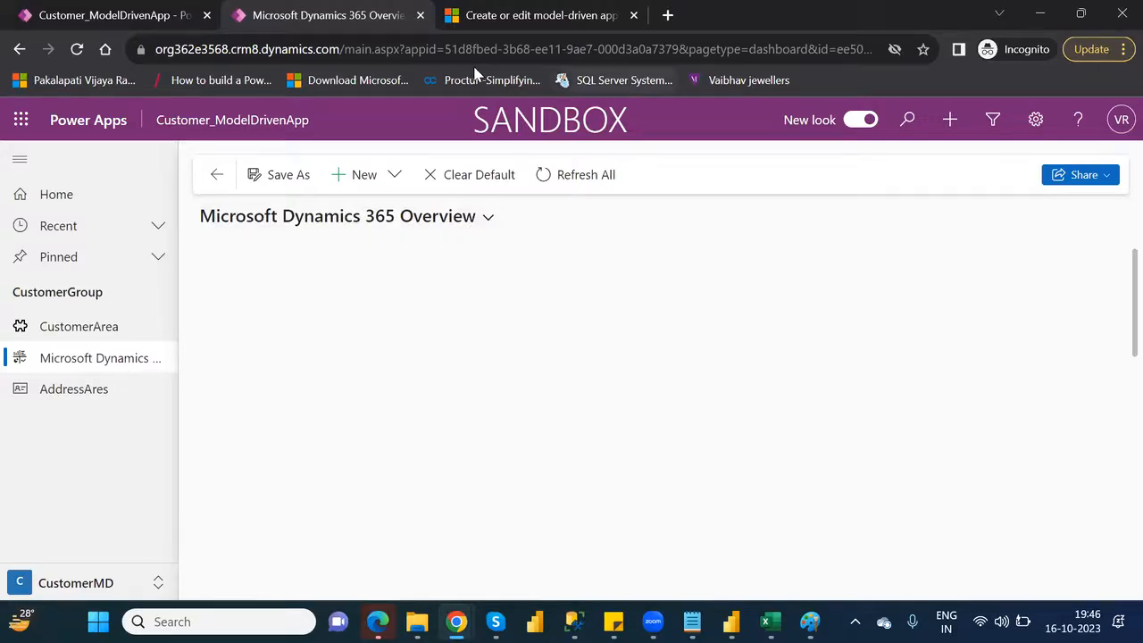
Close the running app and remove the Microsoft Dynamics 365 Overview dashboard from the navigation in the app editor
click(419, 16)
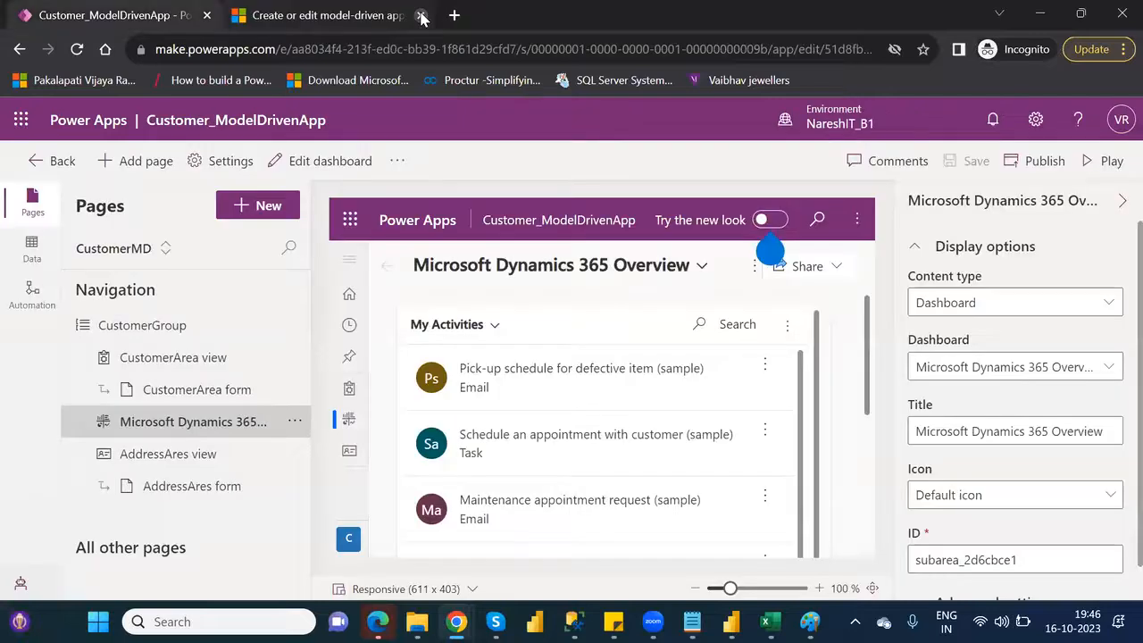
click(295, 425)
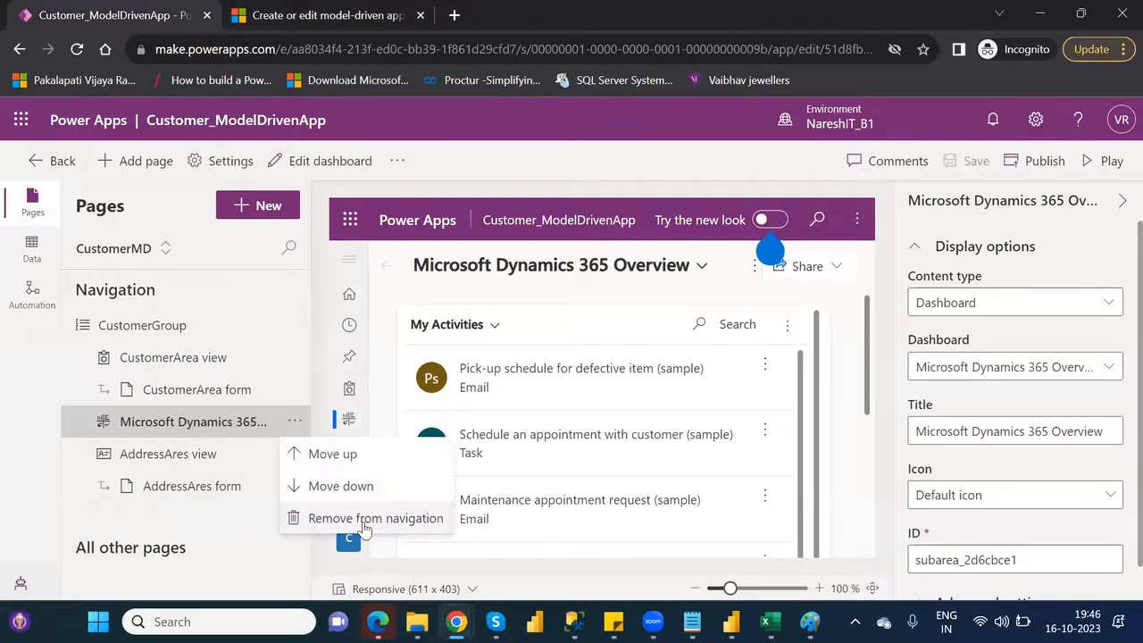
click(364, 519)
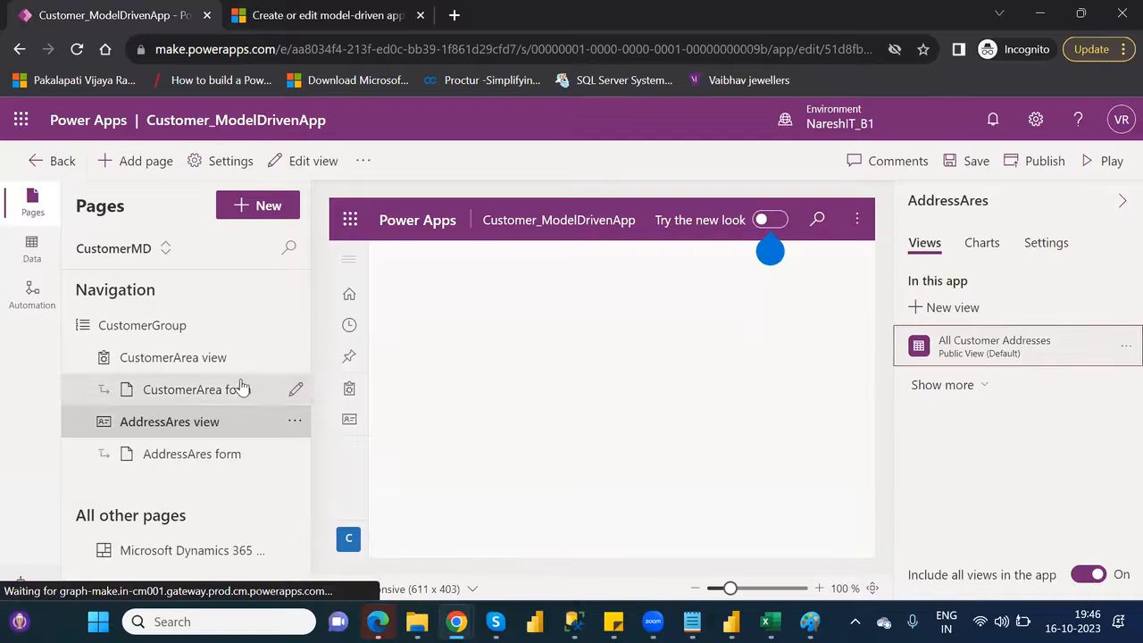
Add the Microsoft Dynamics 365 Overview system dashboard as a page below the CustomerArea view, shown in navigation
click(196, 357)
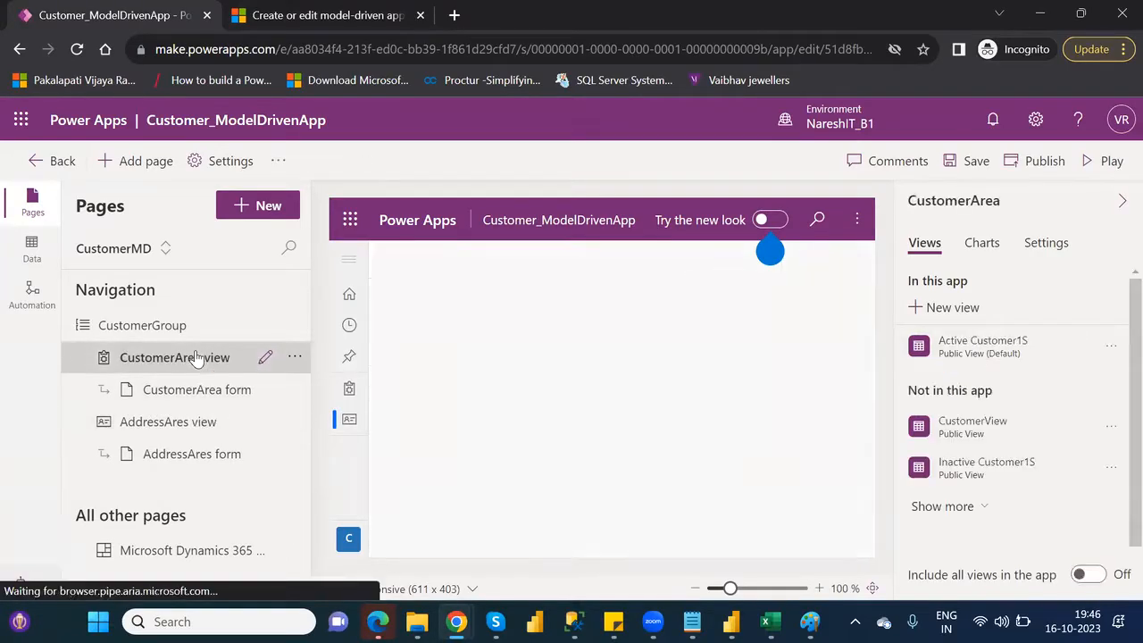
click(267, 206)
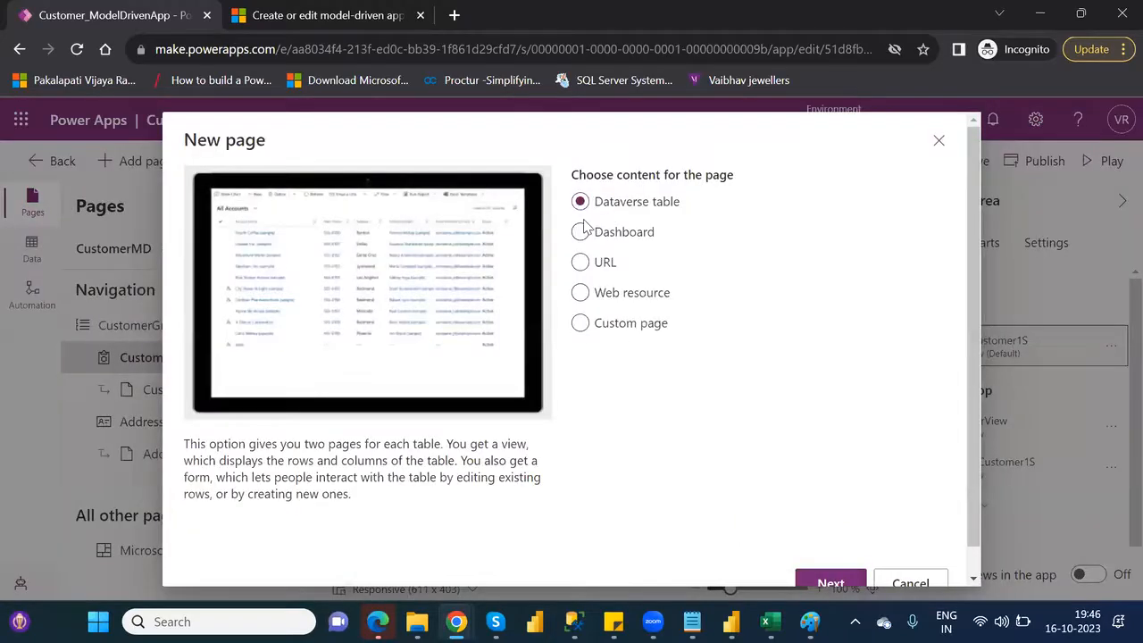
click(580, 234)
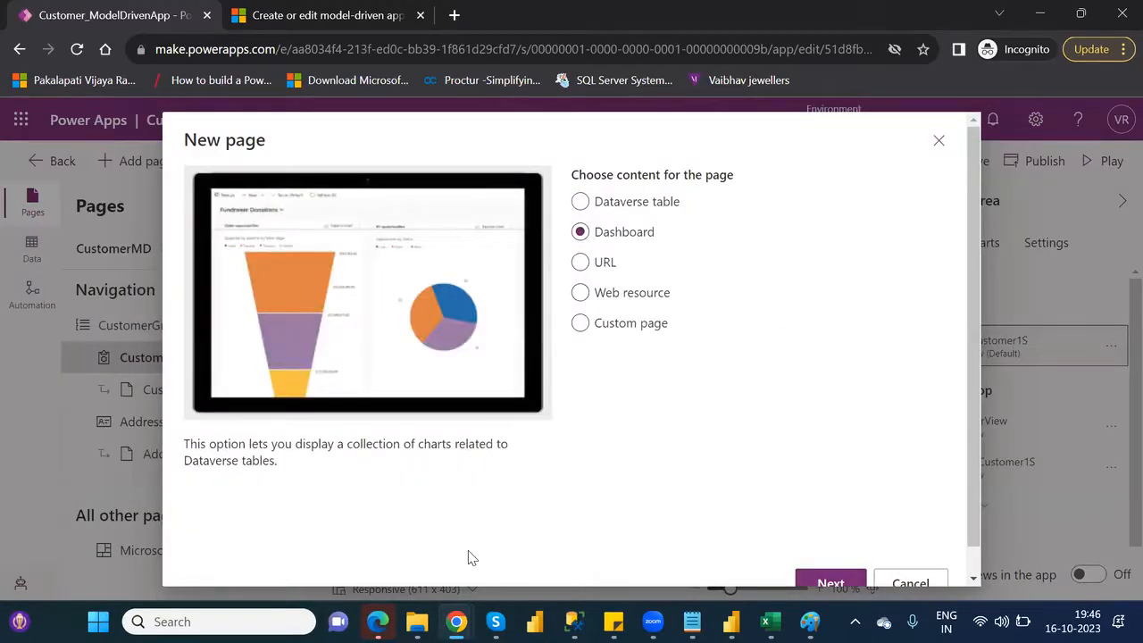
click(832, 583)
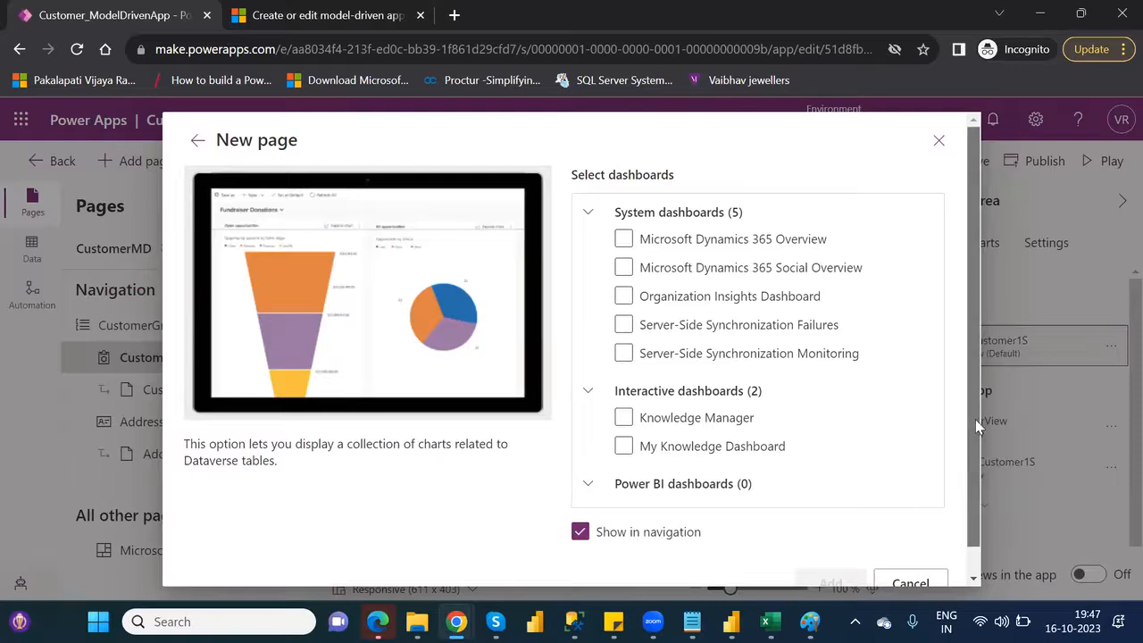
drag(975, 418, 979, 451)
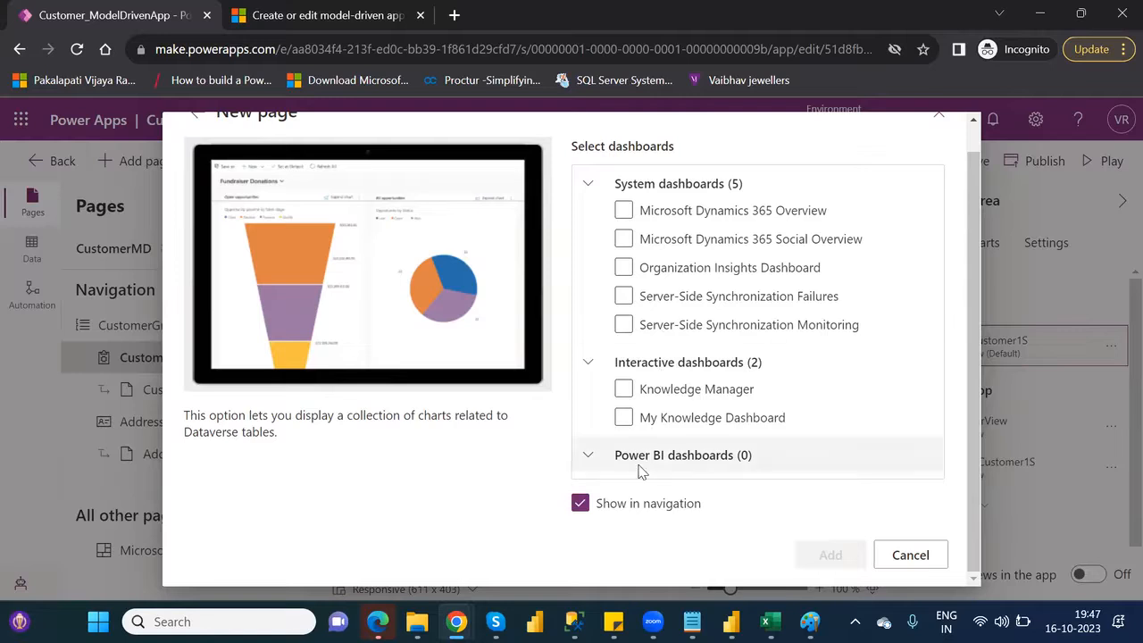
click(624, 210)
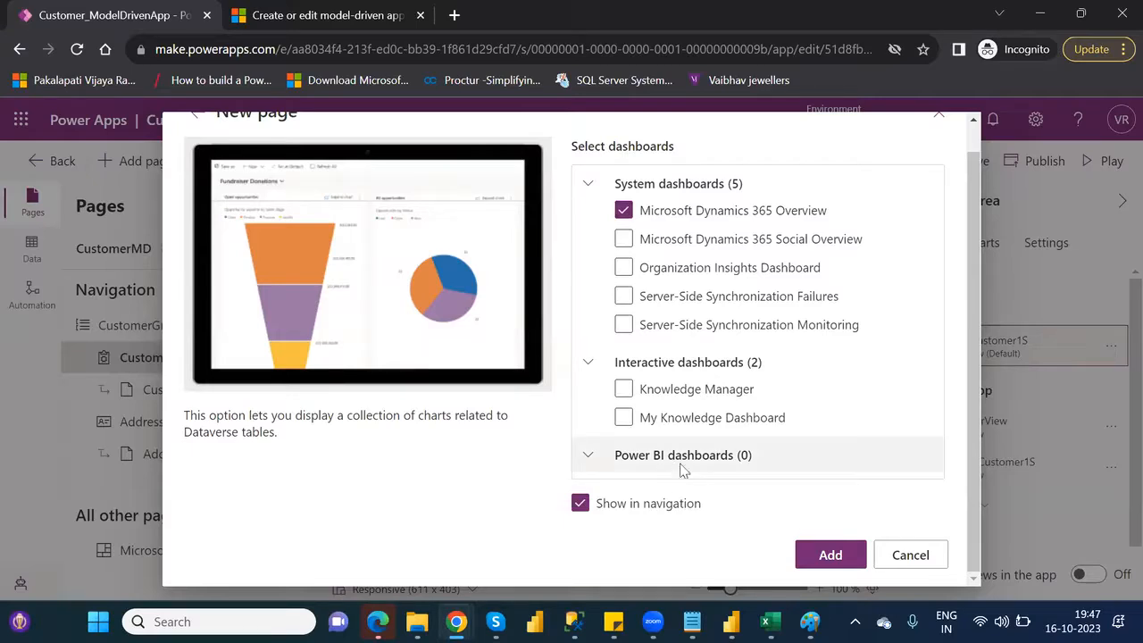
click(835, 565)
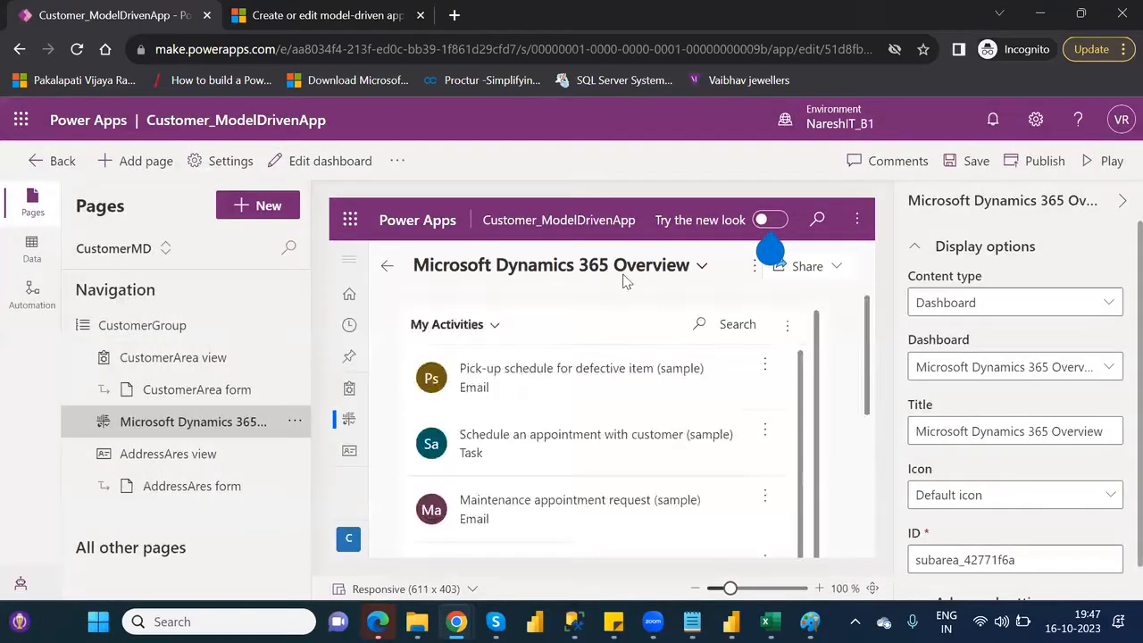
Save, publish and play the app, and open its Microsoft Dynamics 365 Overview page, signing in again when asked
click(976, 161)
click(1035, 165)
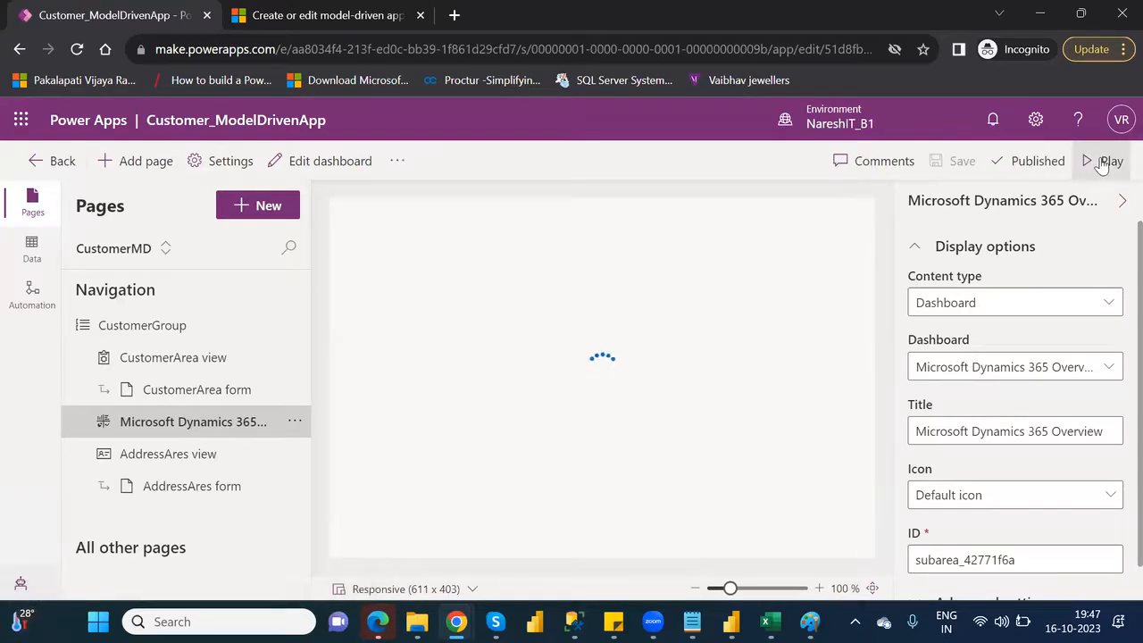
click(1104, 164)
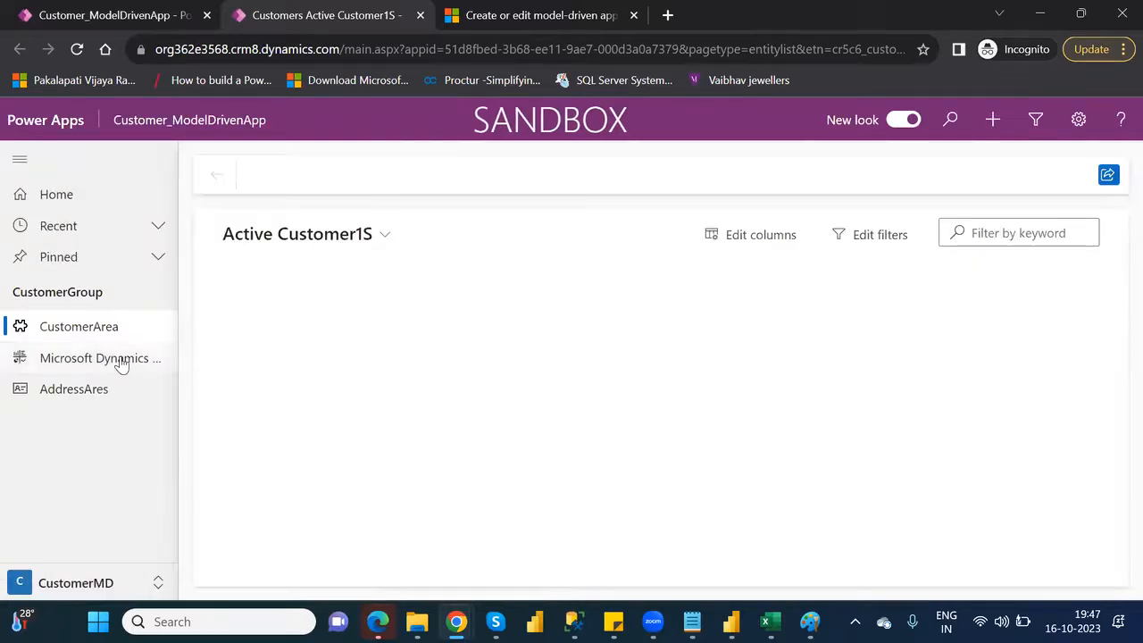
click(120, 360)
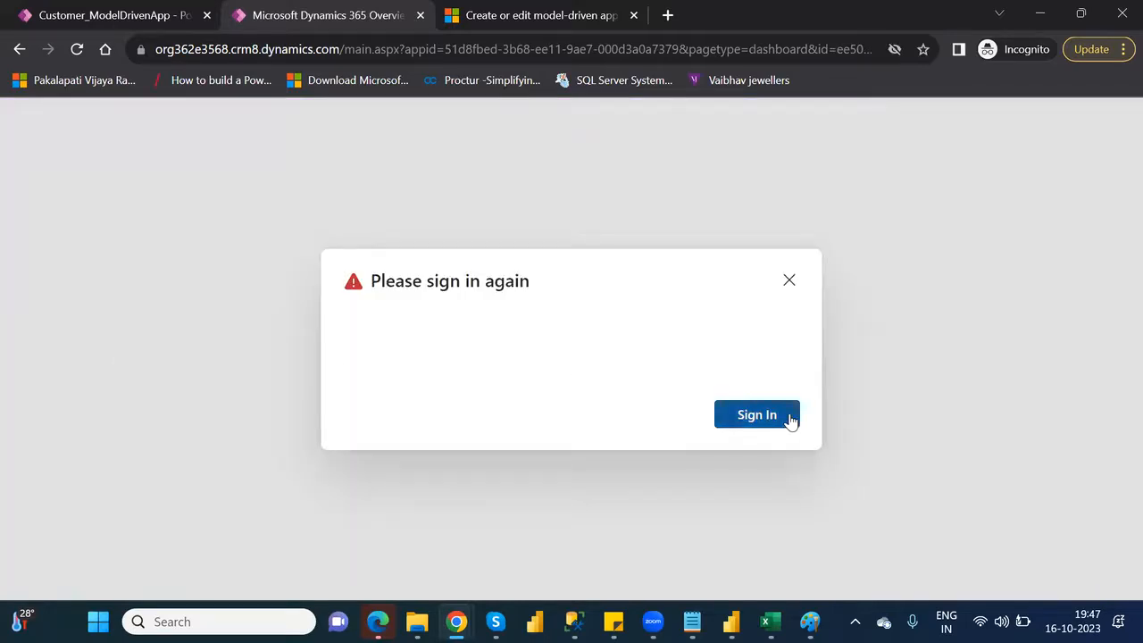
click(757, 415)
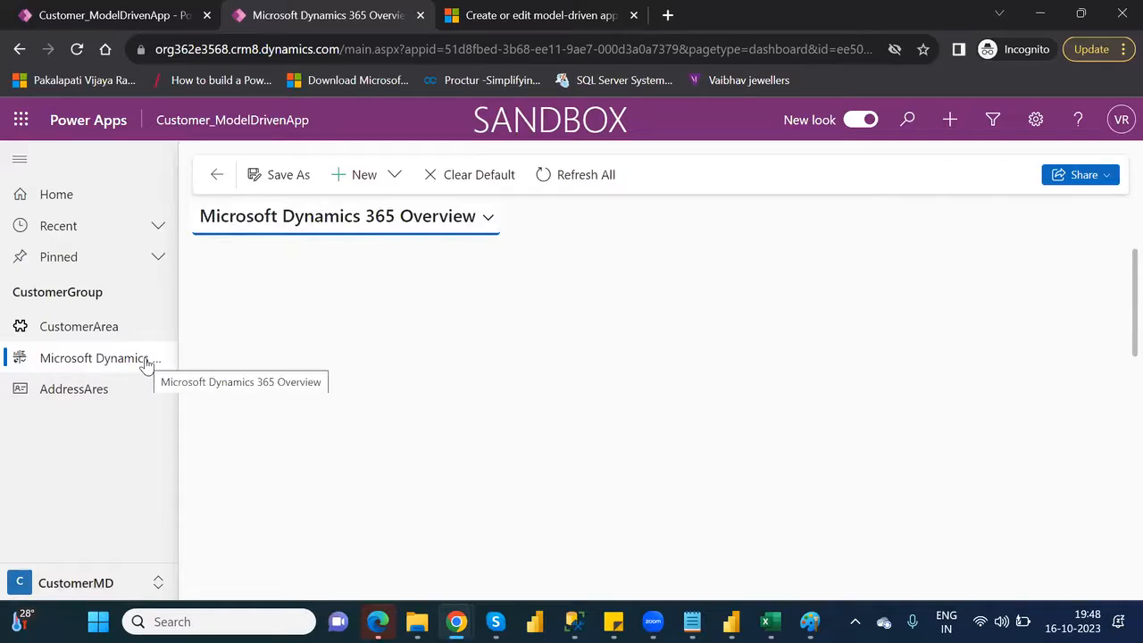
Create a new Dynamics 365 dashboard with the 2-Column Regular Dashboard layout and name it MyDashboard
click(382, 183)
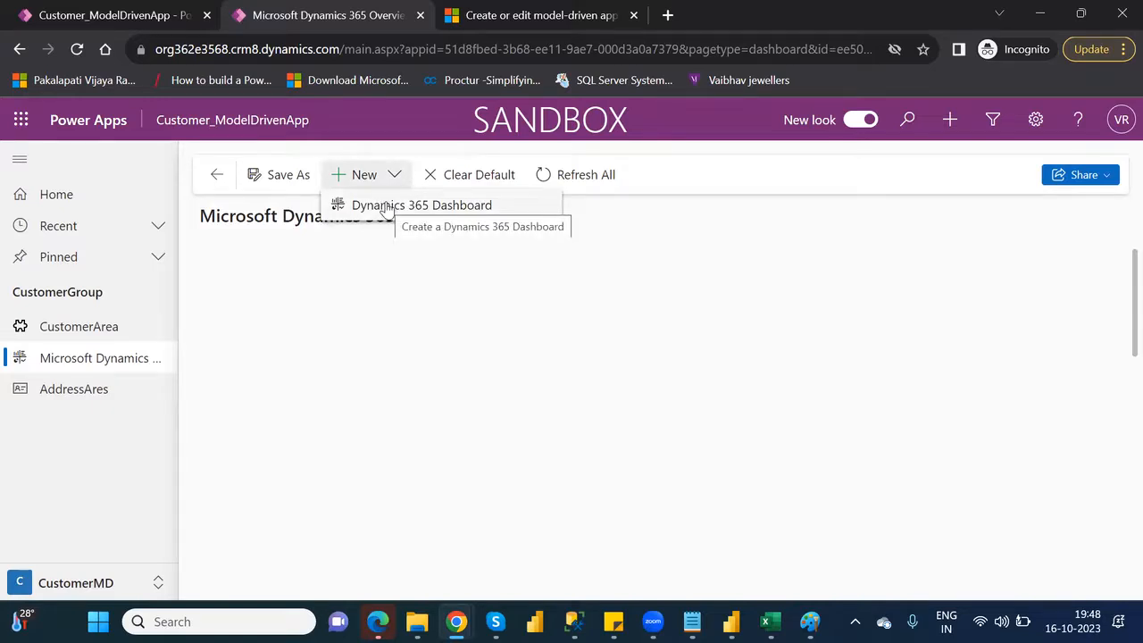
click(385, 206)
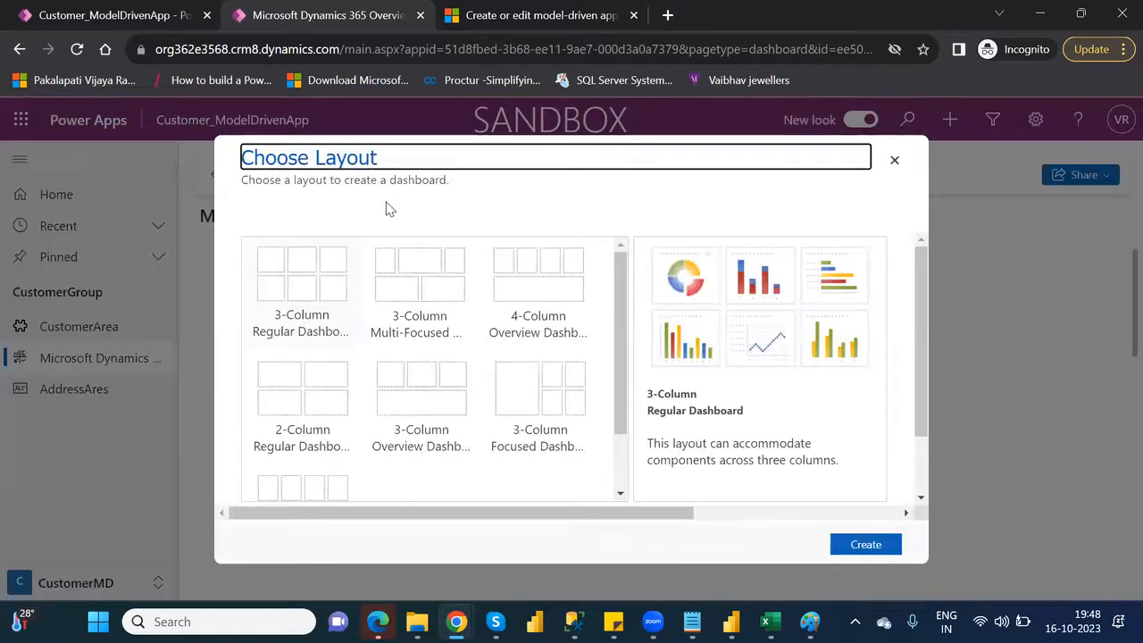
click(323, 299)
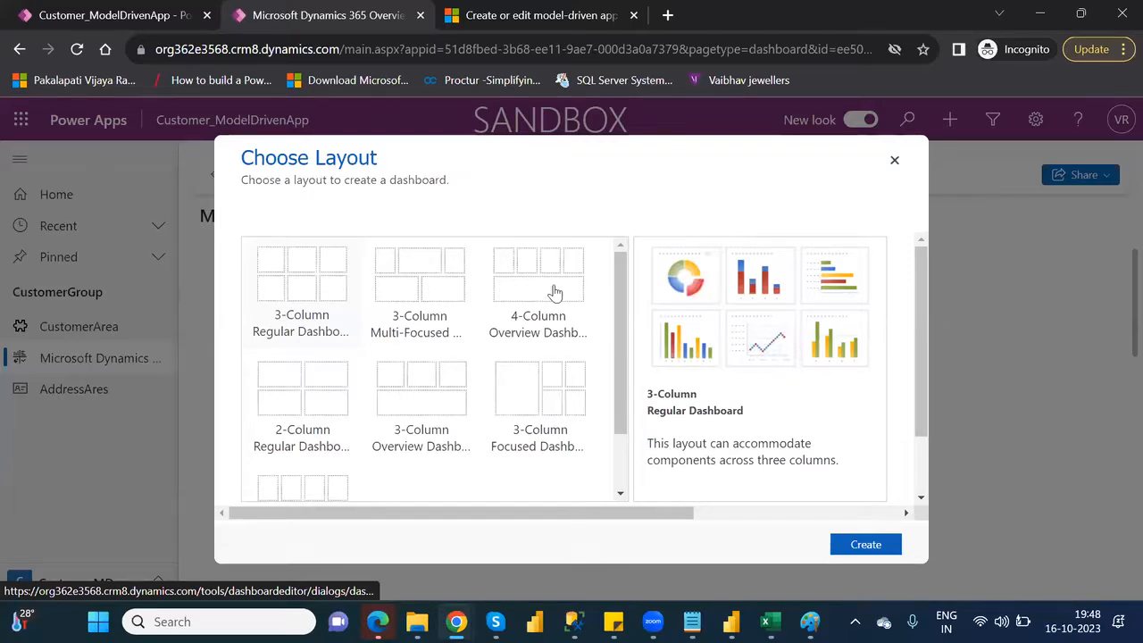
click(406, 281)
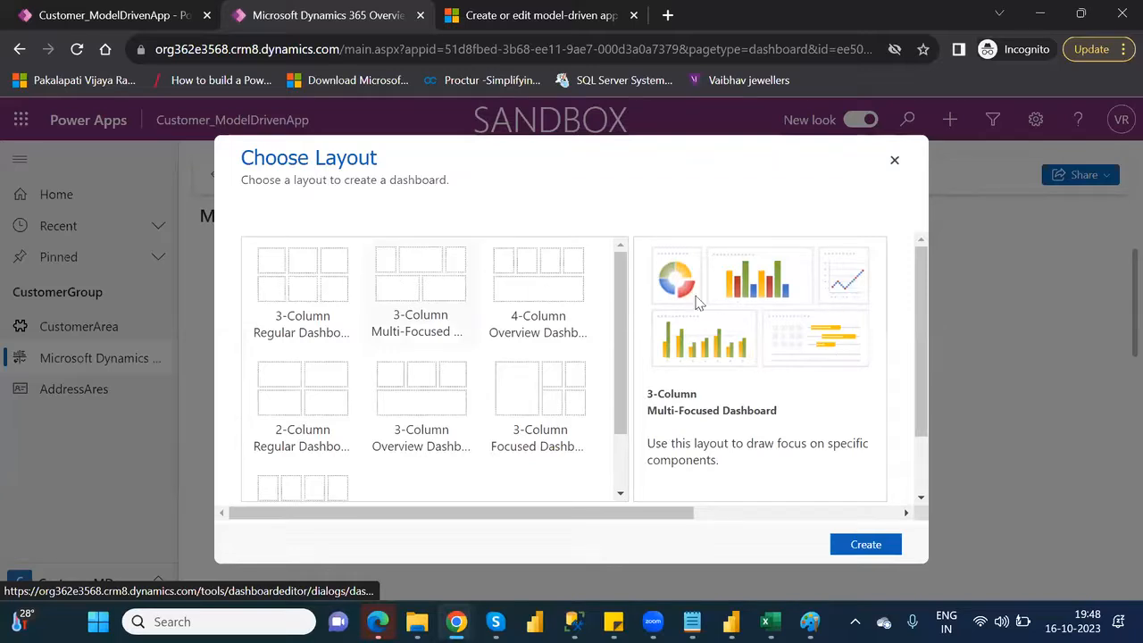
click(530, 284)
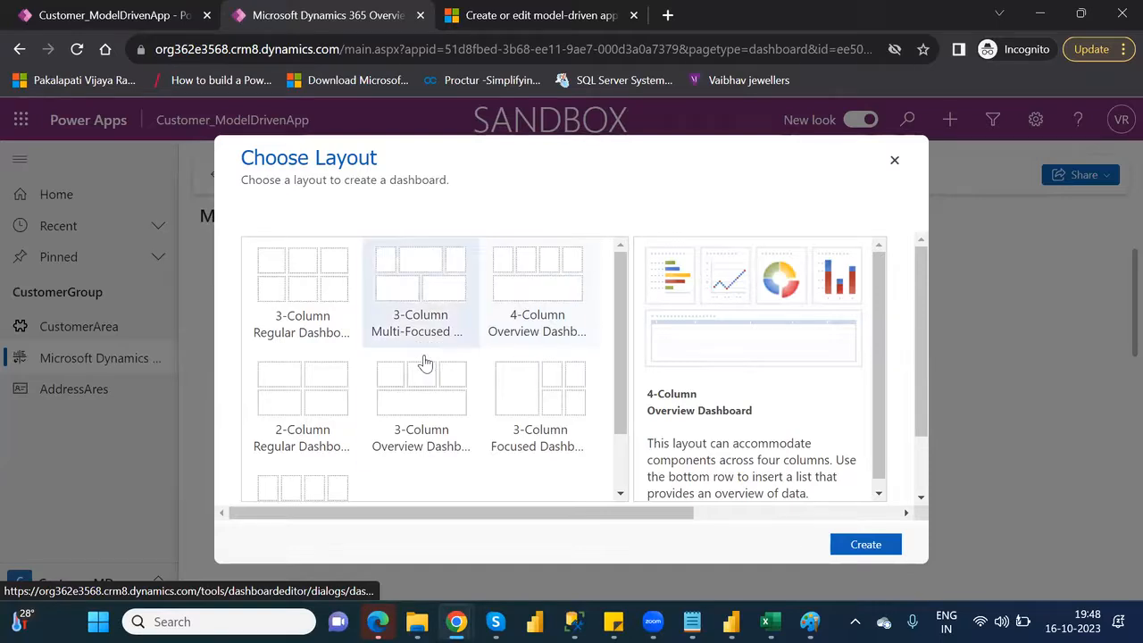
click(301, 409)
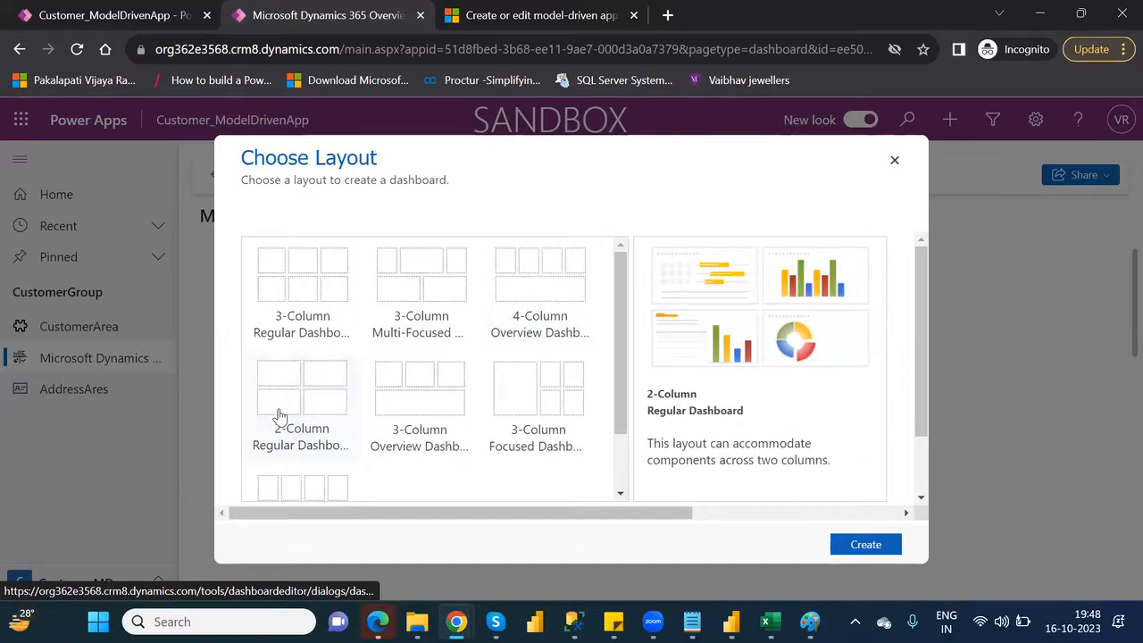
click(886, 546)
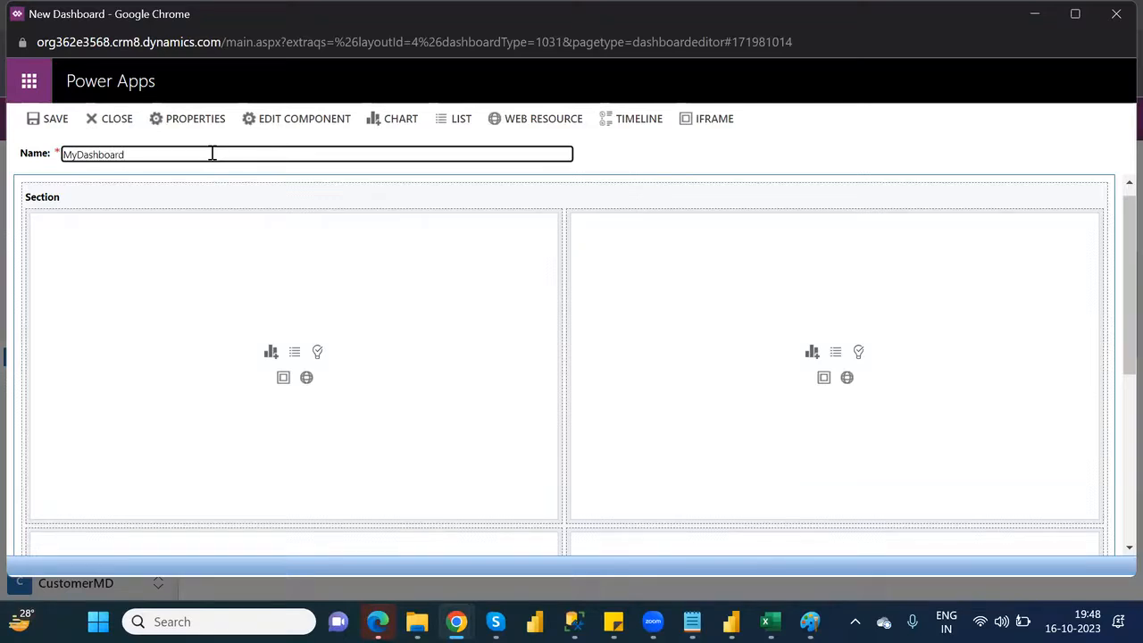
Insert the Customer chart "Top 7: VIPLevel by Location" with the Active Customer1S view in the first cell of the dashboard's upper row
click(271, 354)
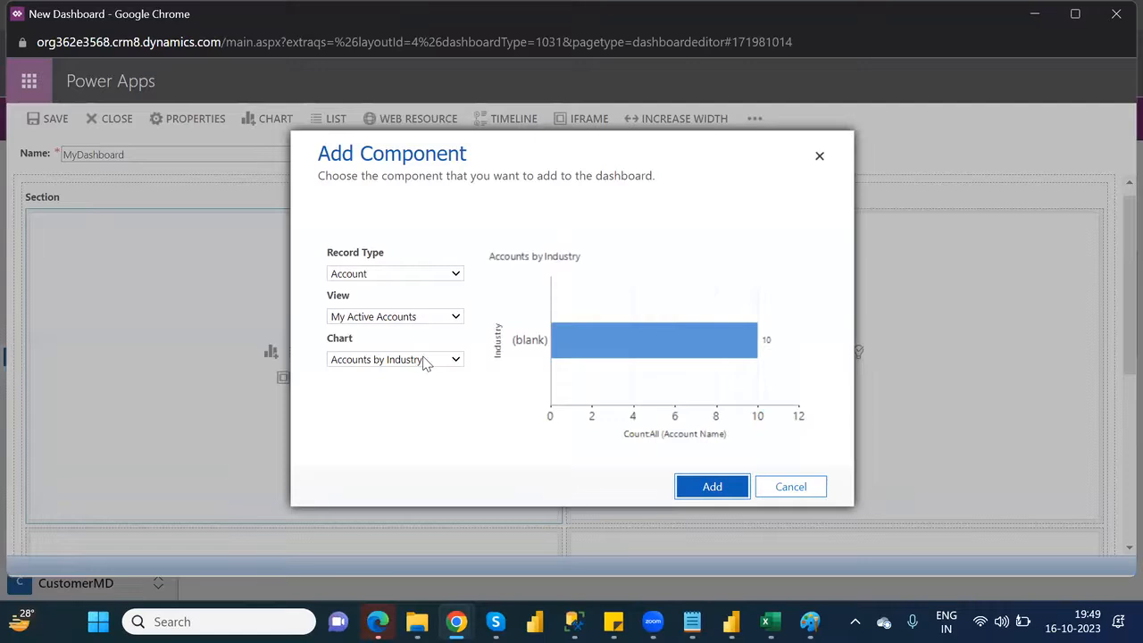
click(401, 277)
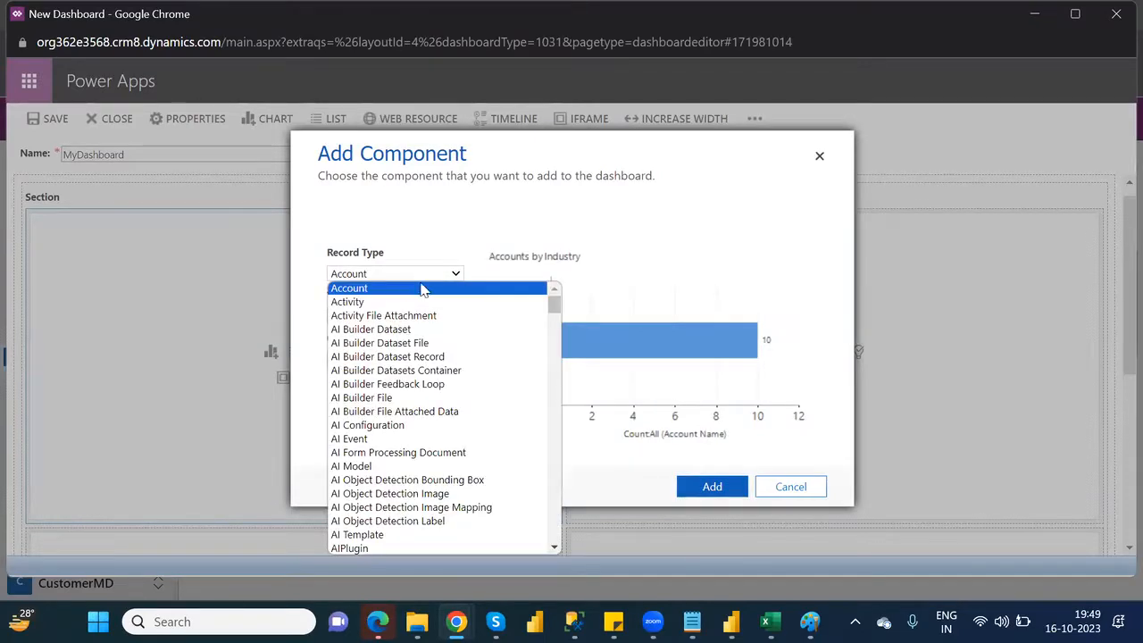
scroll(558, 312, down, 15)
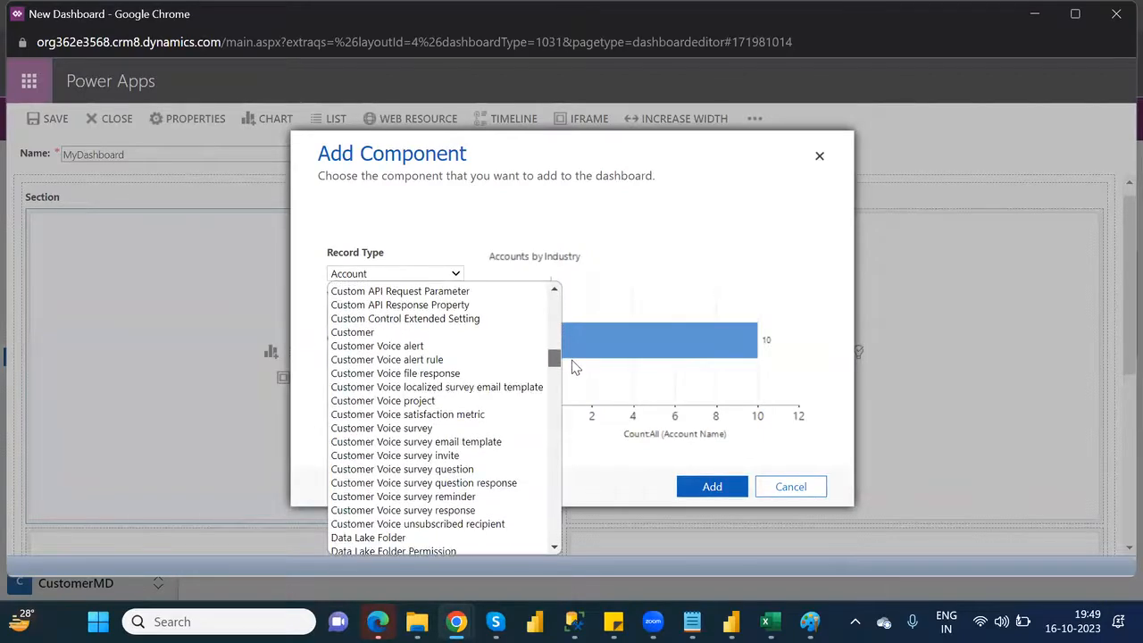
click(363, 336)
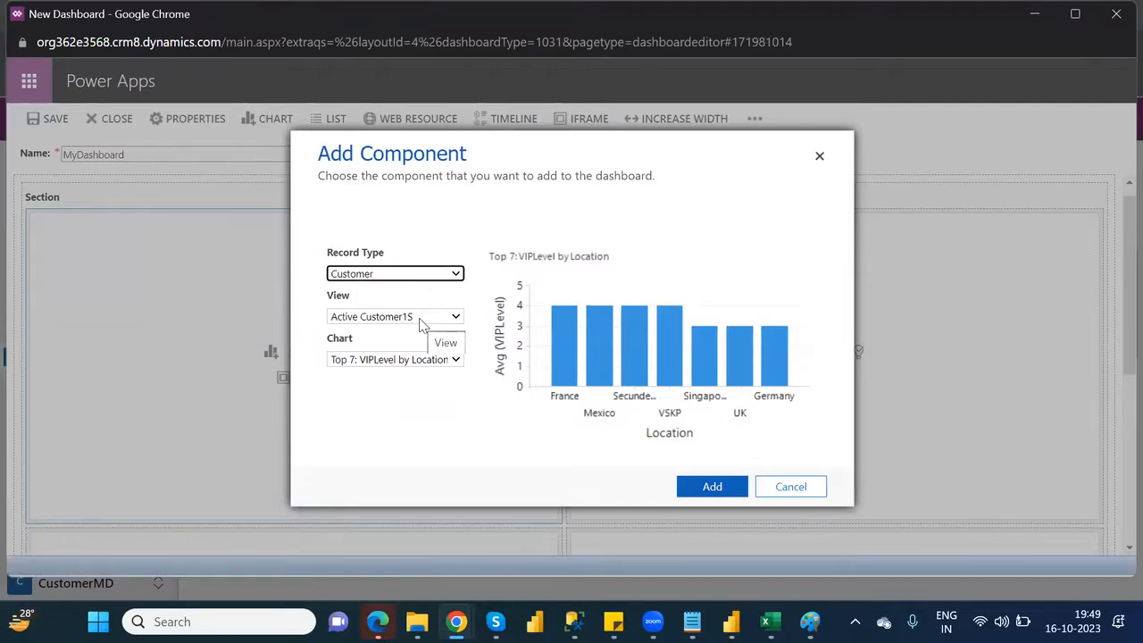
click(710, 489)
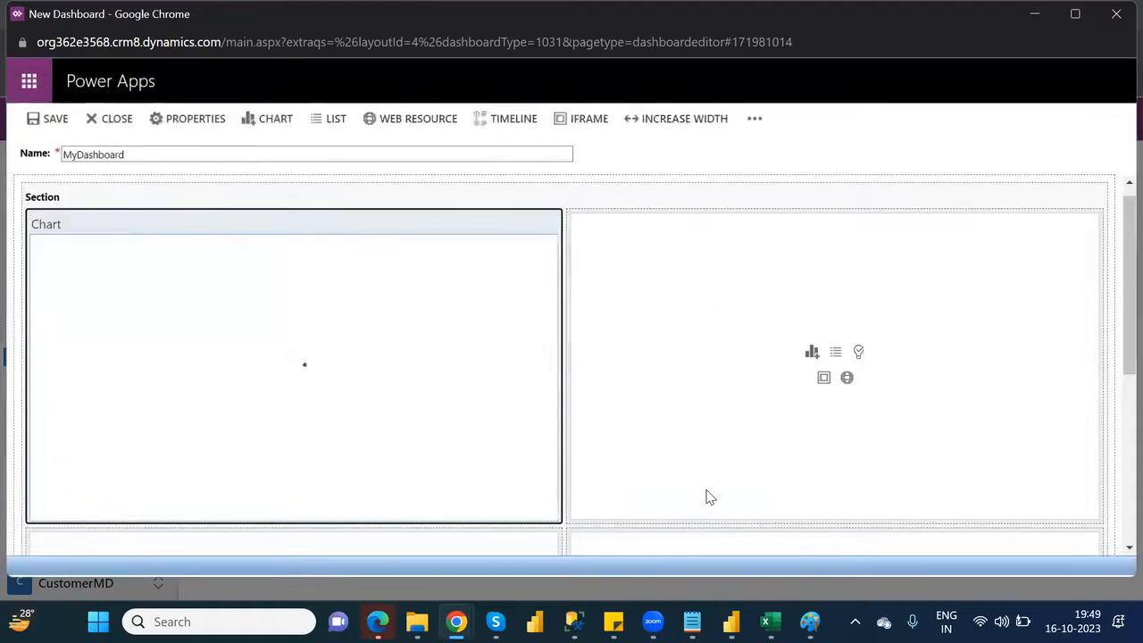
Insert the Customer chart "Agent Wise Total VIP Level" with the Active Customer1S view in the second cell of the upper row
click(814, 353)
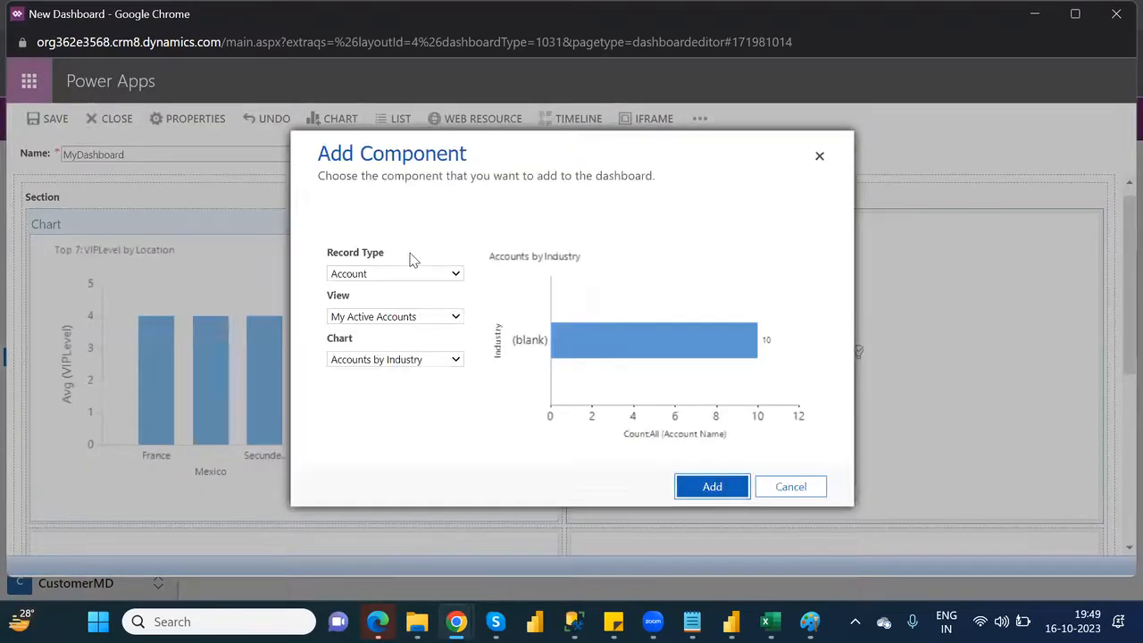
click(423, 278)
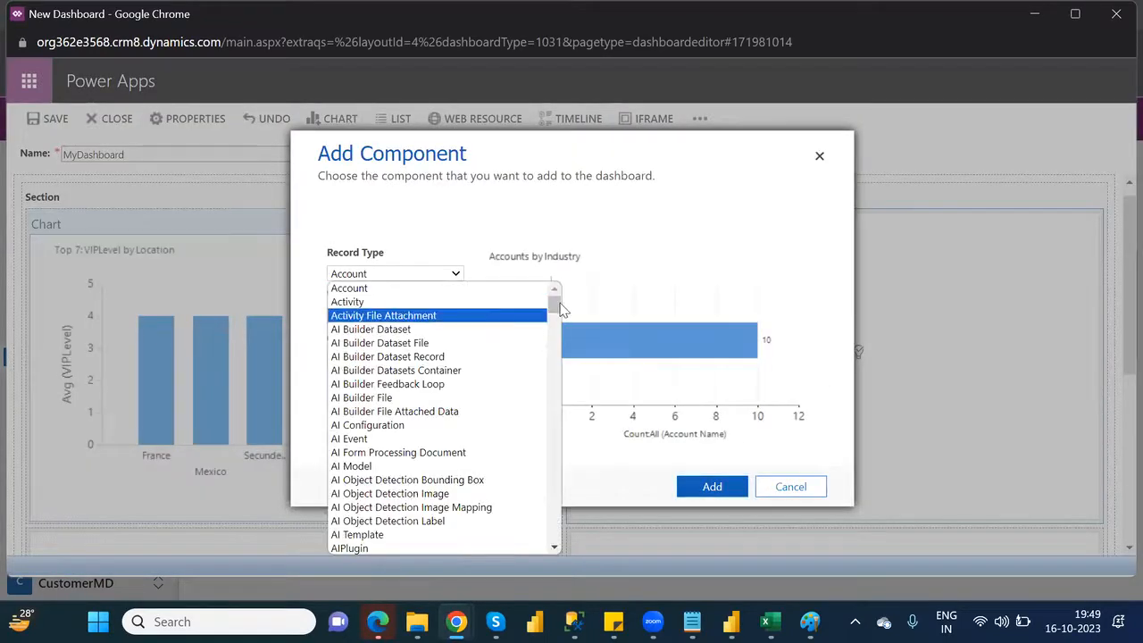
drag(555, 305, 565, 340)
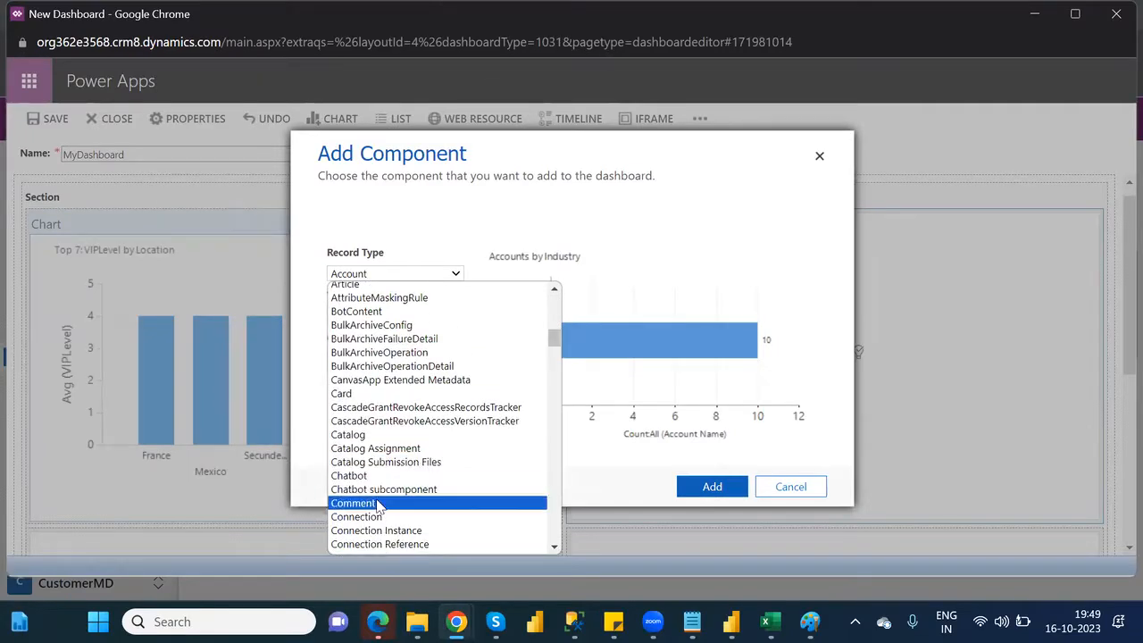
drag(553, 337, 556, 350)
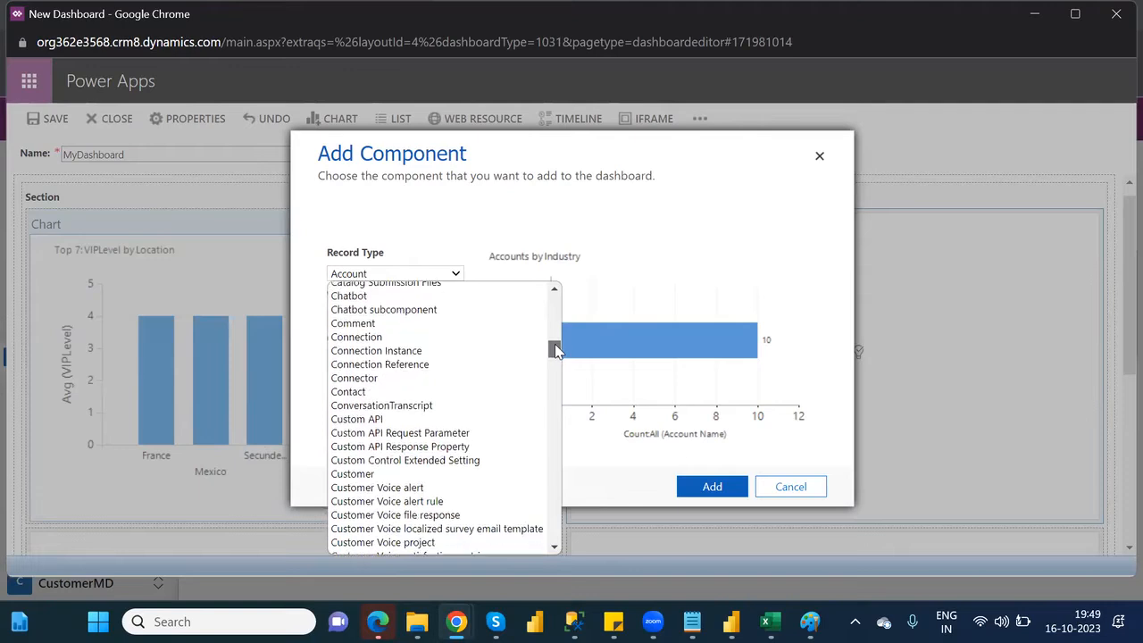
click(357, 473)
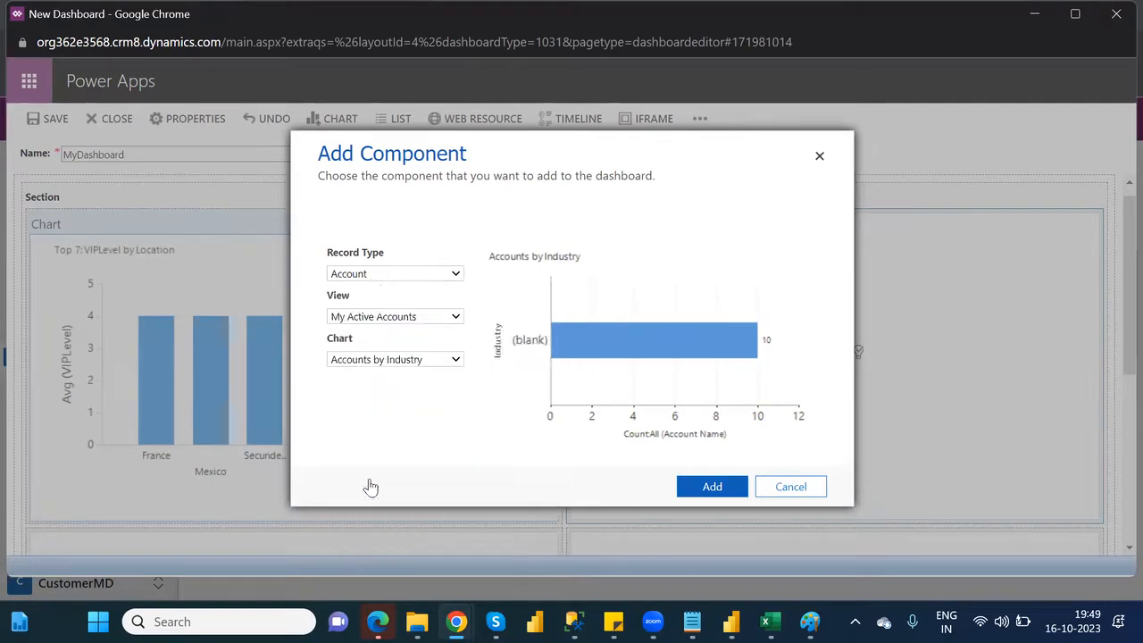
click(406, 359)
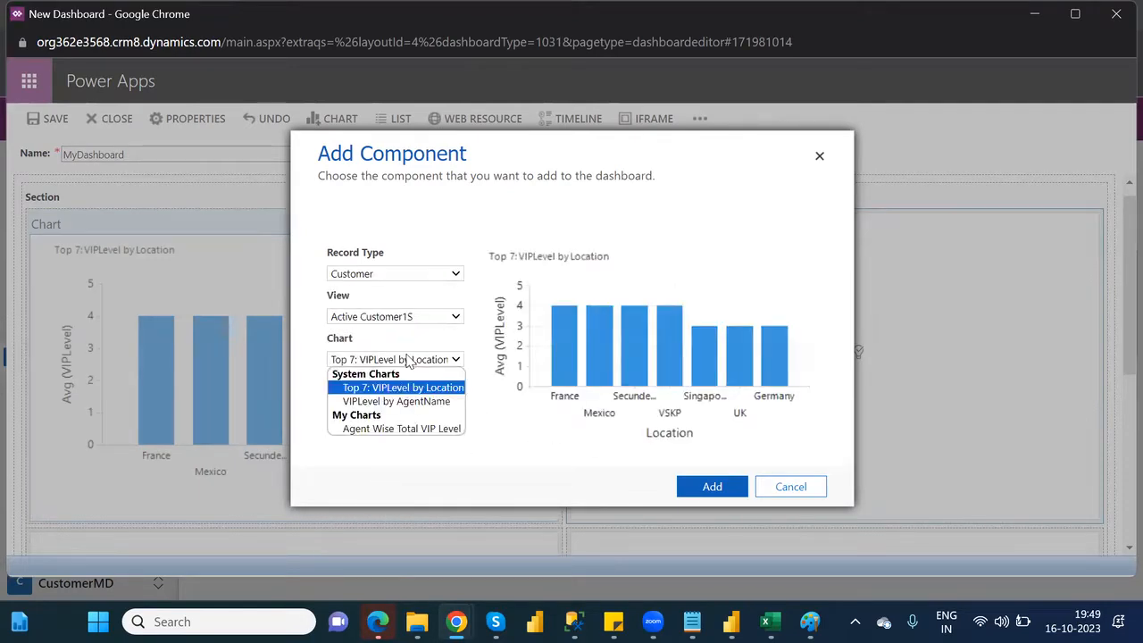
click(398, 431)
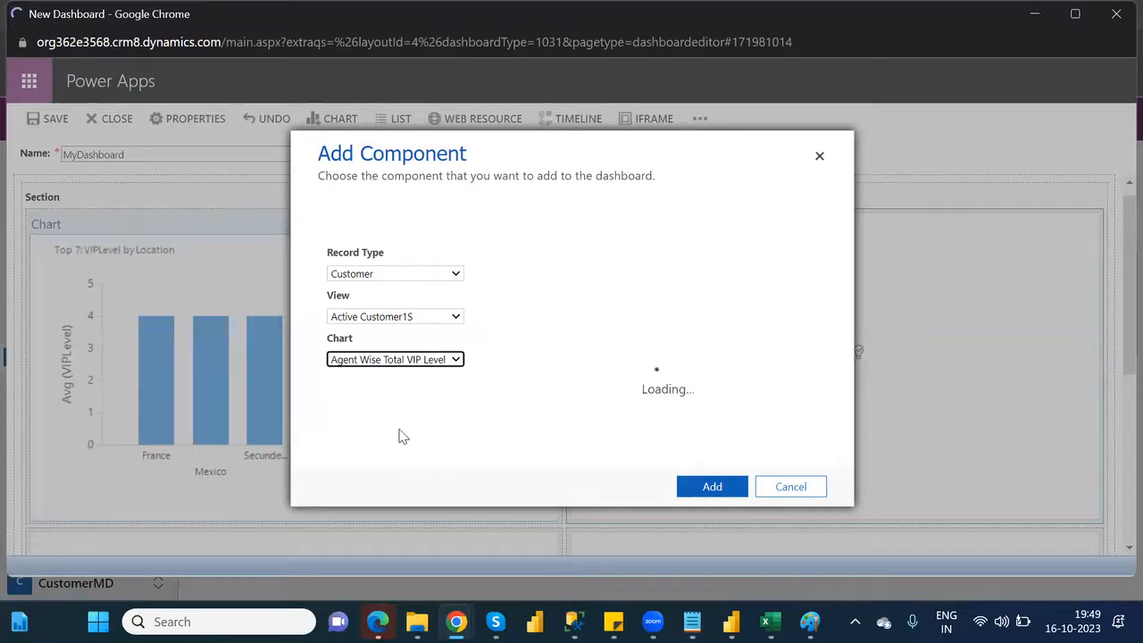
click(710, 489)
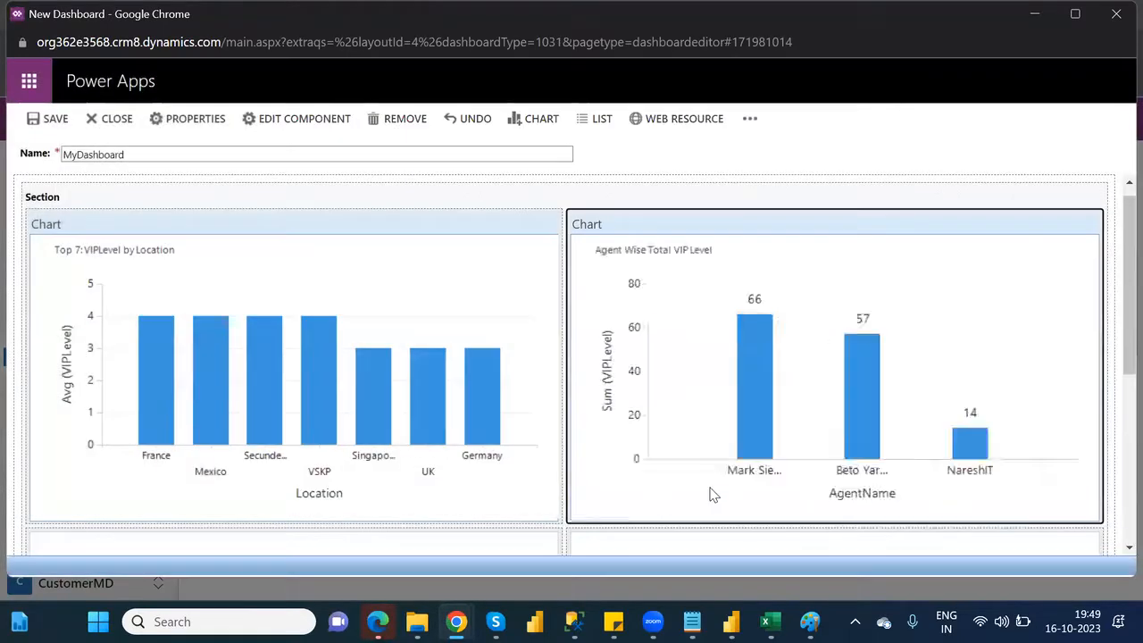
scroll(1119, 406, down, 1)
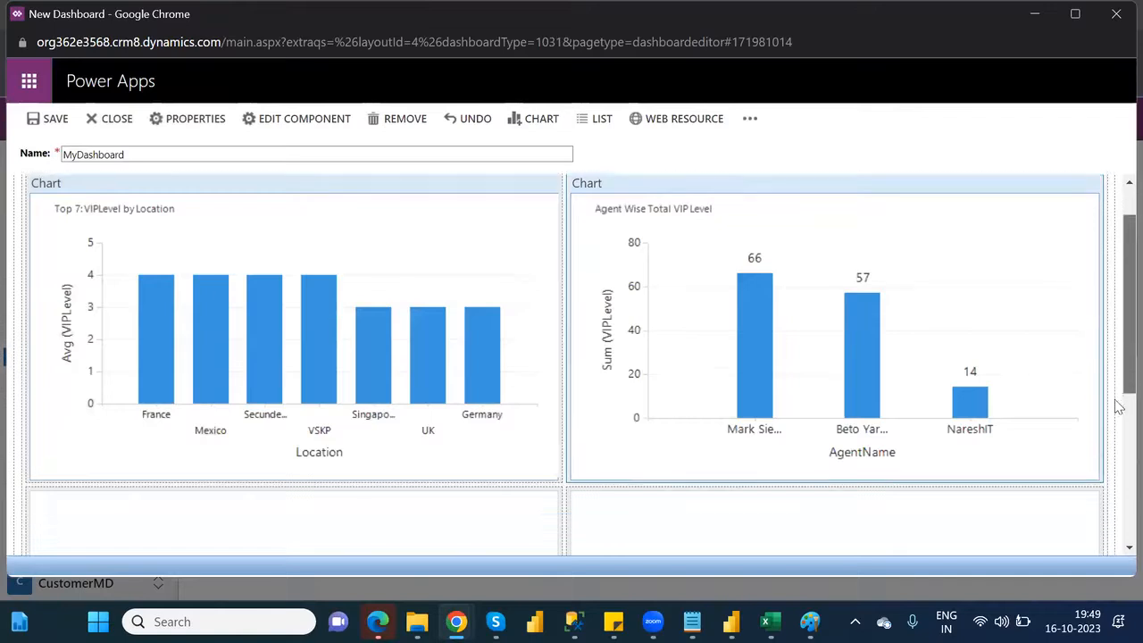
scroll(1119, 406, down, 3)
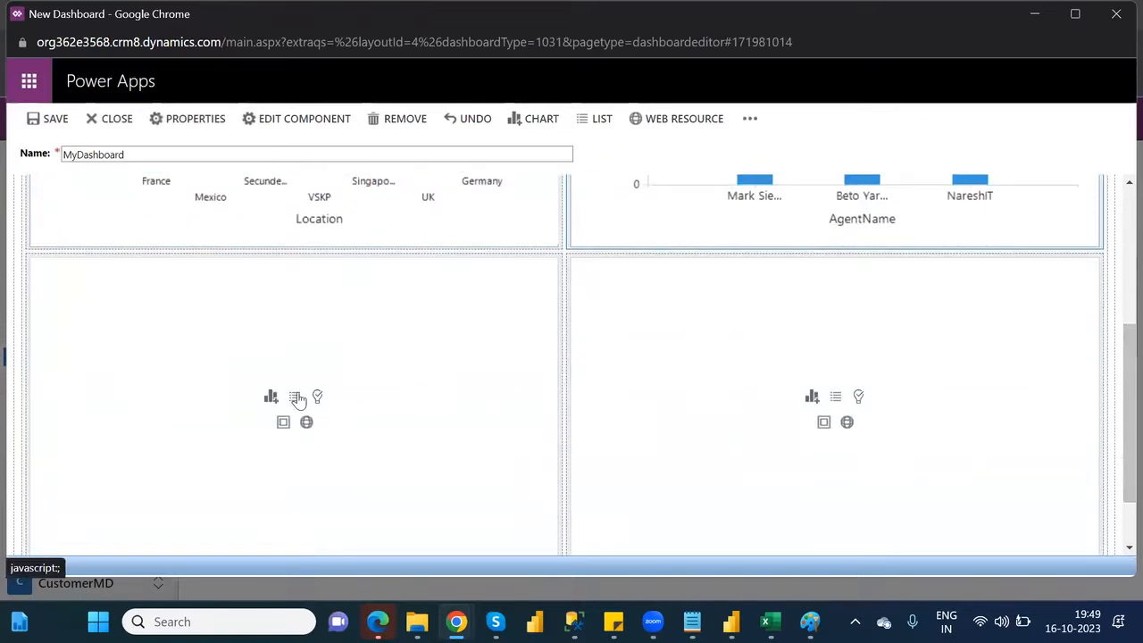
click(295, 397)
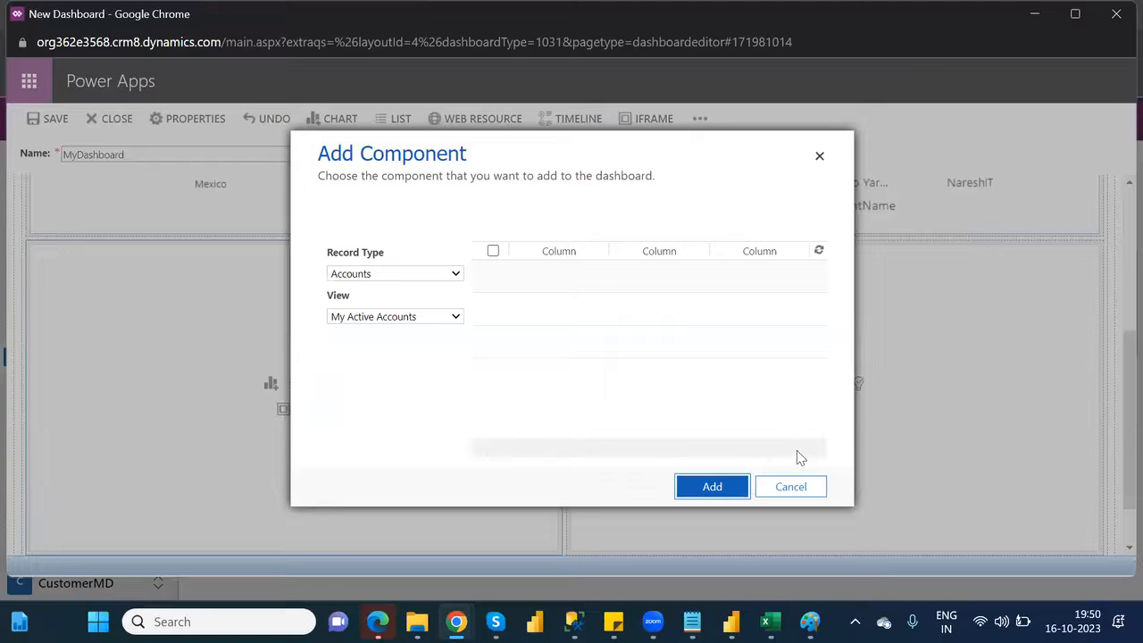
click(800, 487)
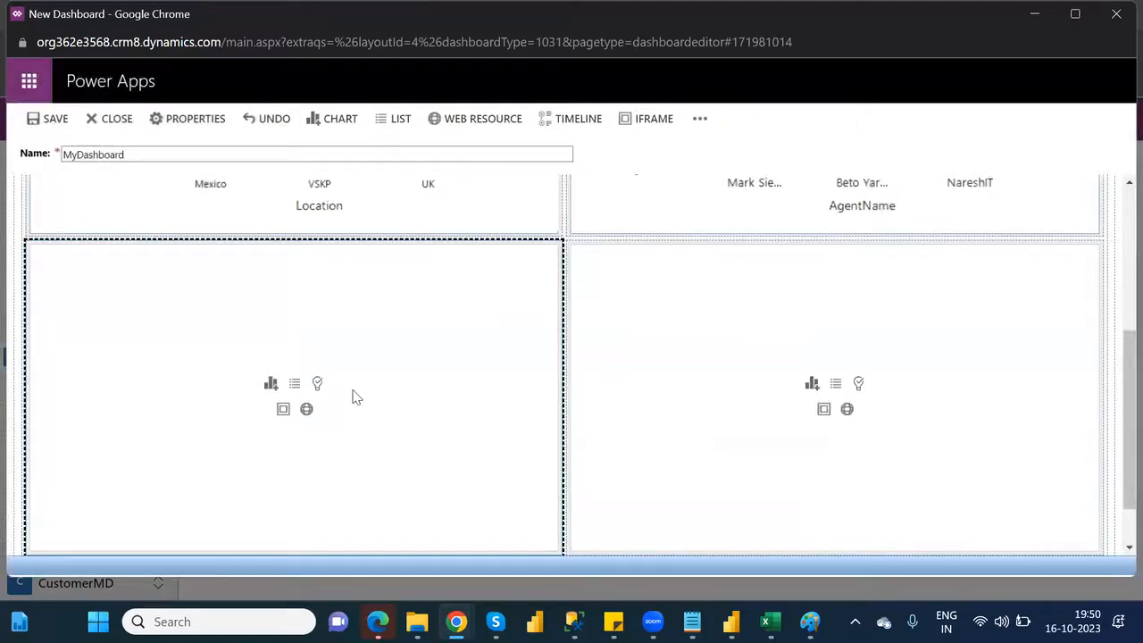
Insert a list of Customers records with the CustomerView view in the first cell of the dashboard's lower row
click(296, 387)
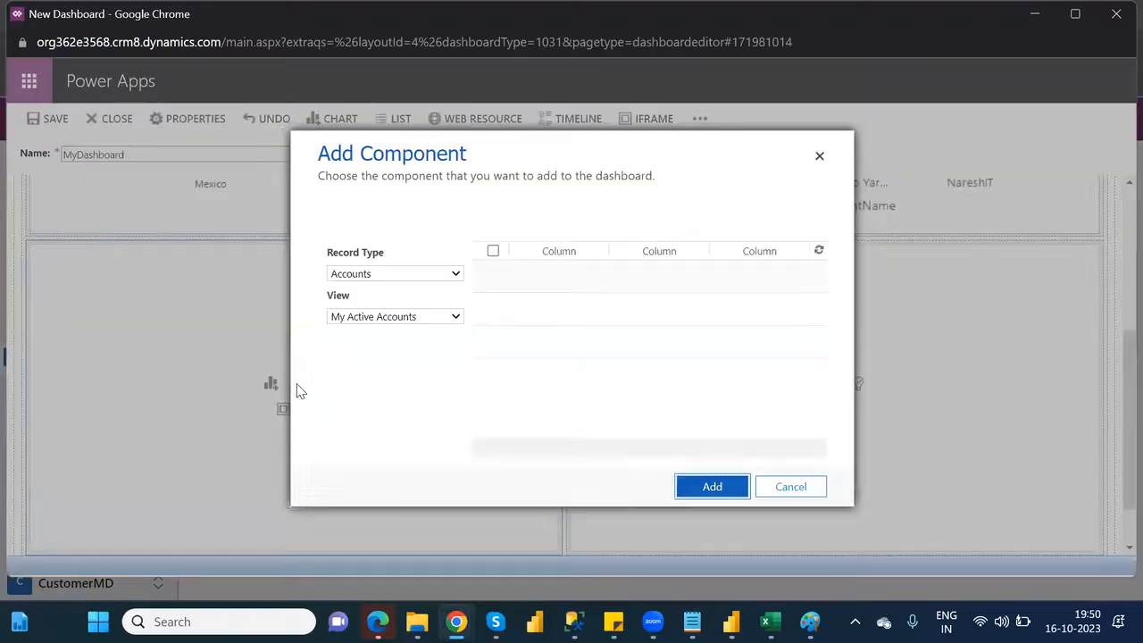
click(441, 277)
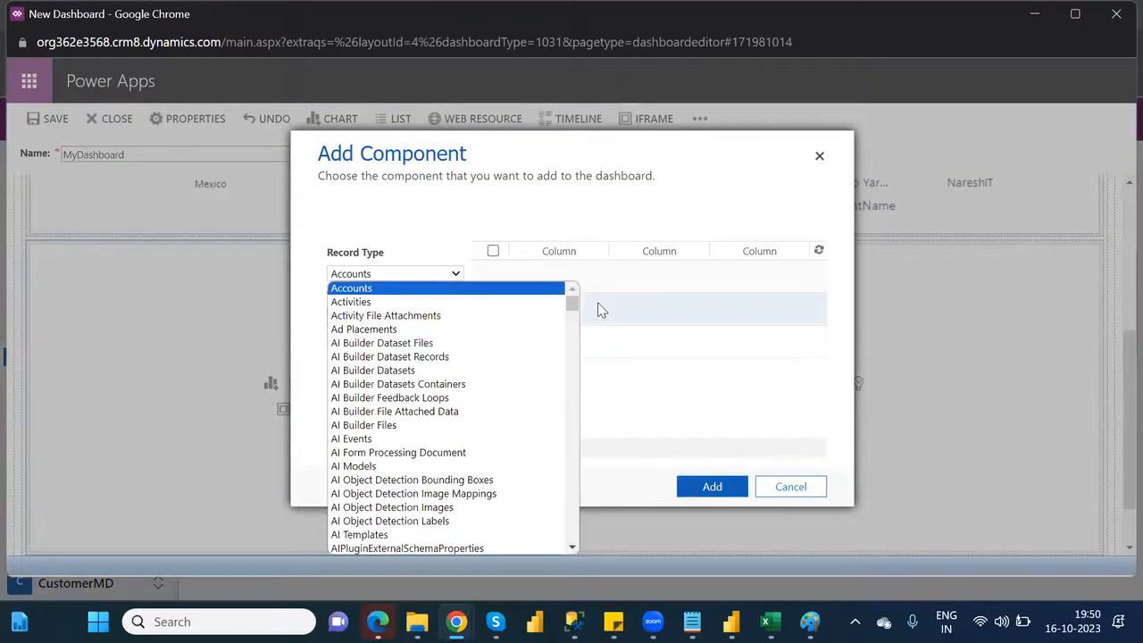
drag(573, 308, 585, 353)
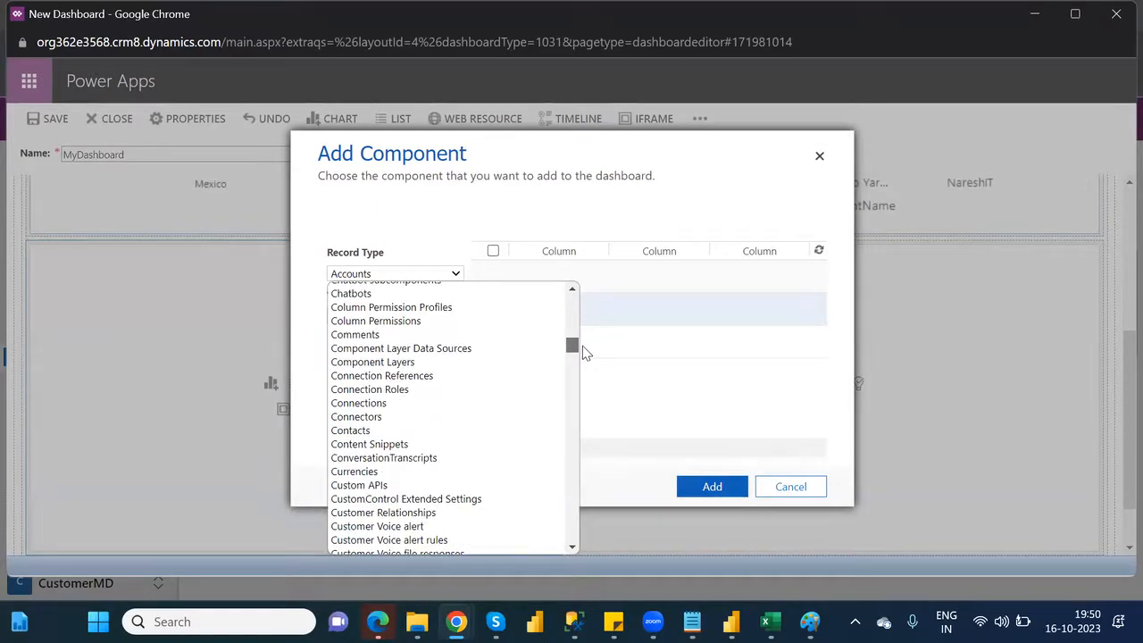
drag(585, 354, 588, 365)
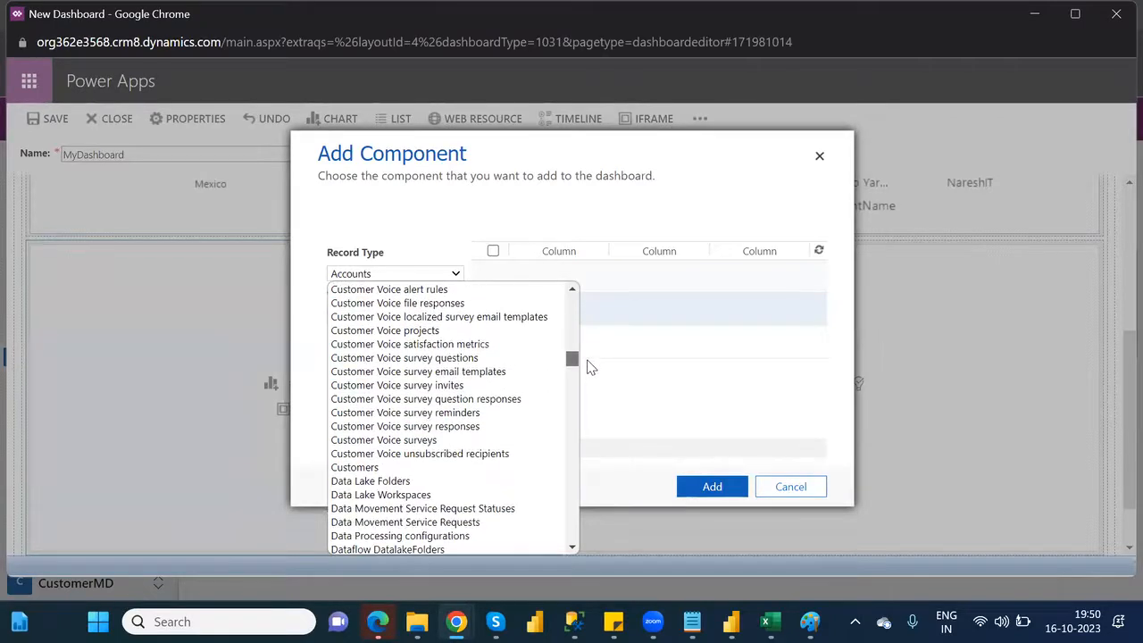
click(363, 473)
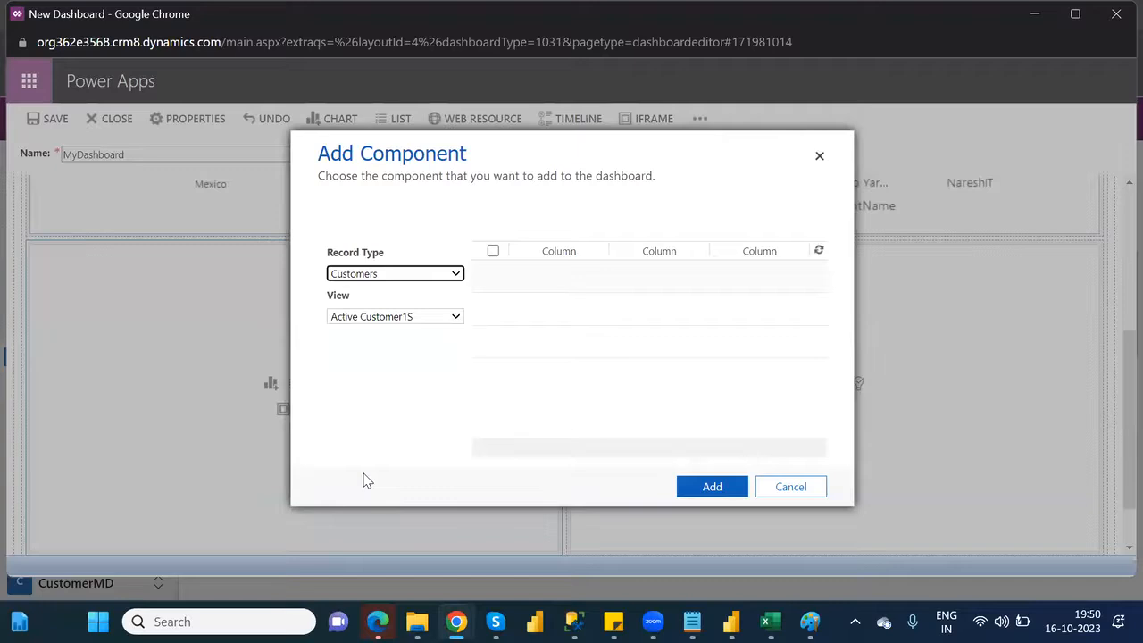
click(436, 324)
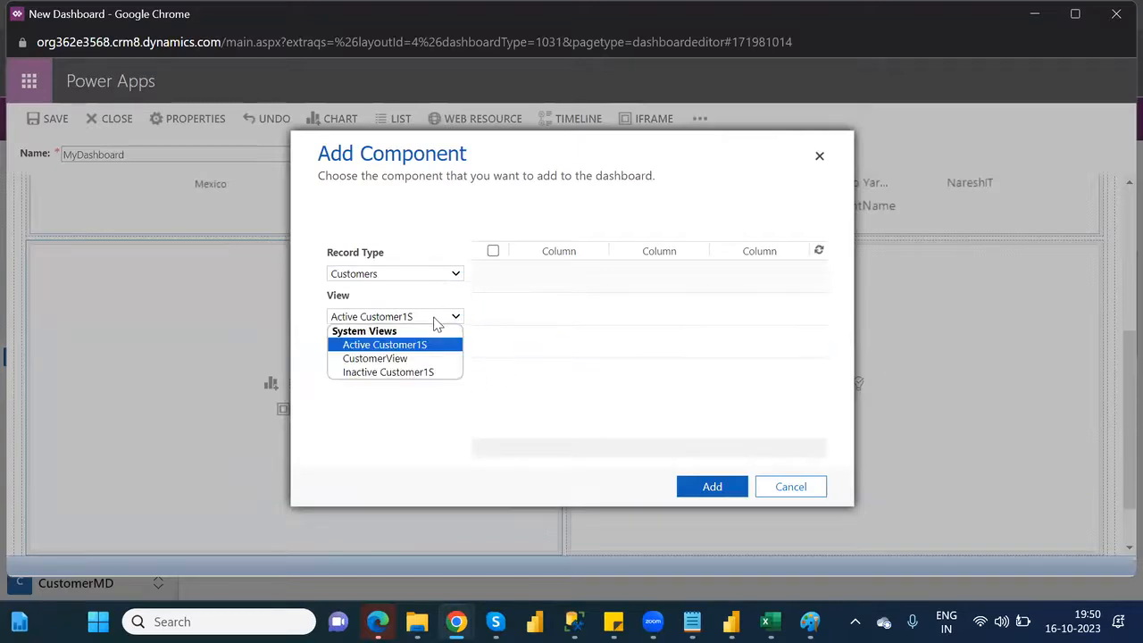
click(407, 359)
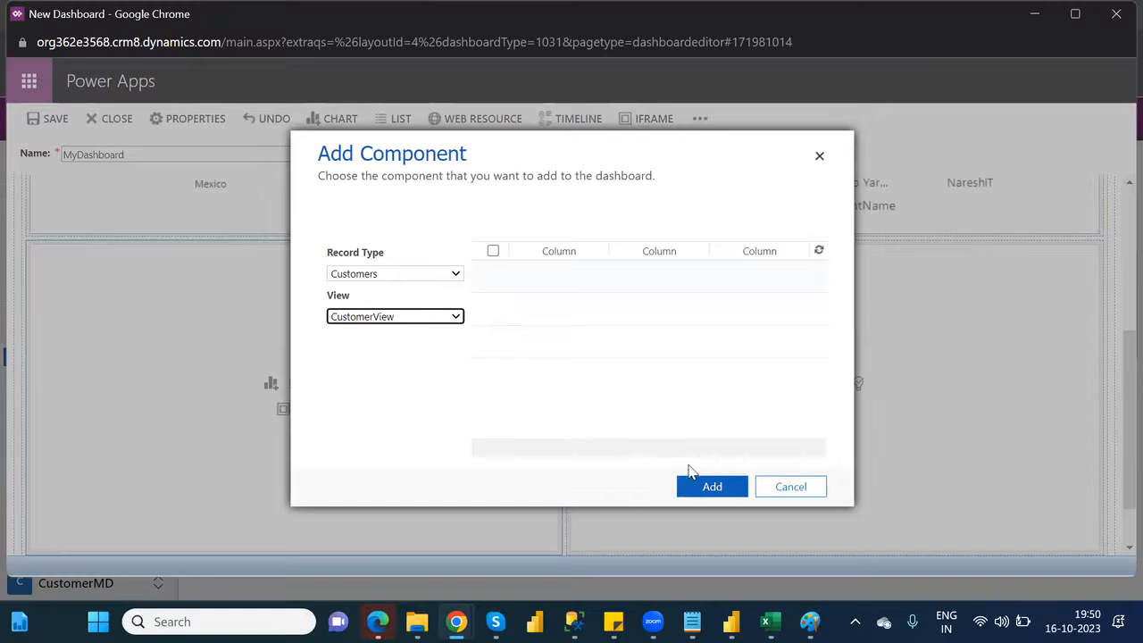
click(713, 489)
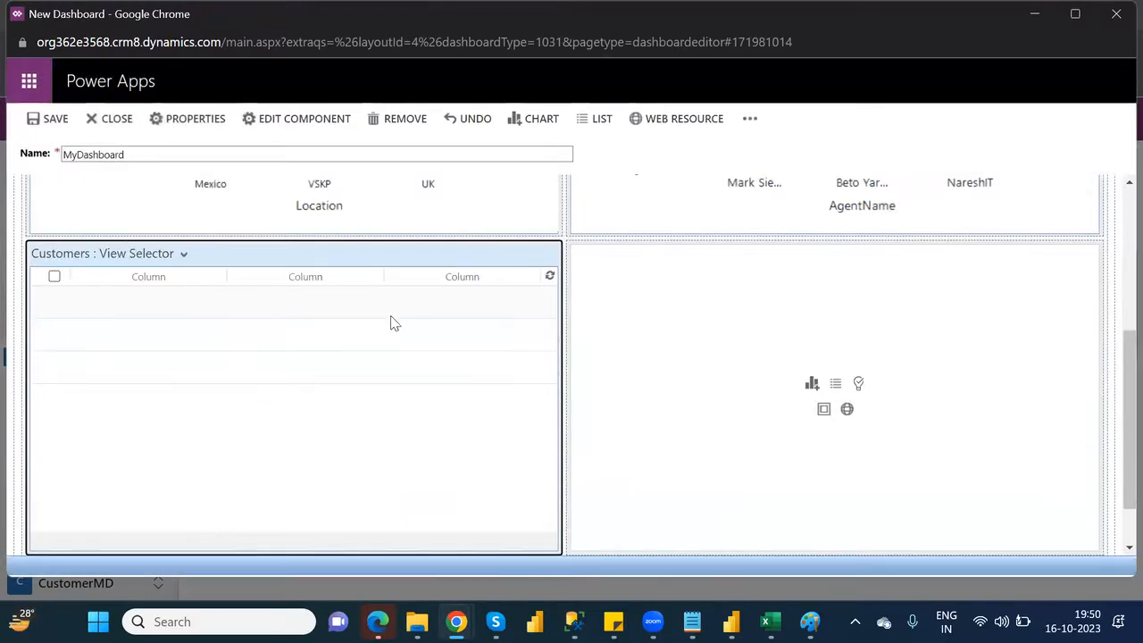
Insert the web resource msfp_FormIcon_16_16.svg in the second cell of the lower row, keeping its default name, label and visibility
click(846, 410)
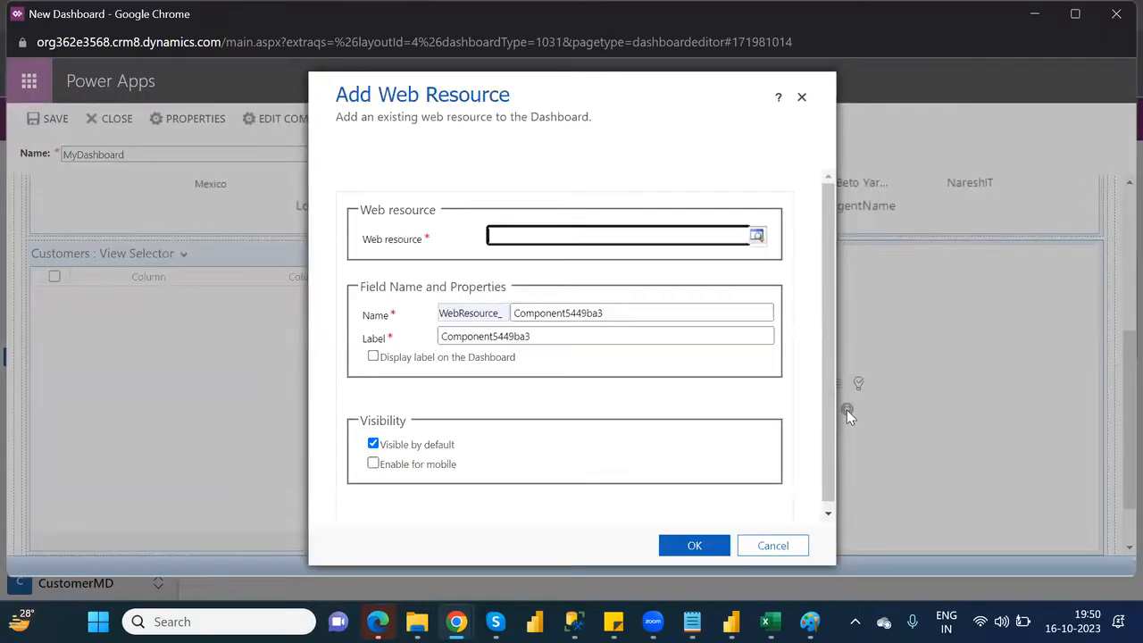
click(758, 237)
click(758, 237)
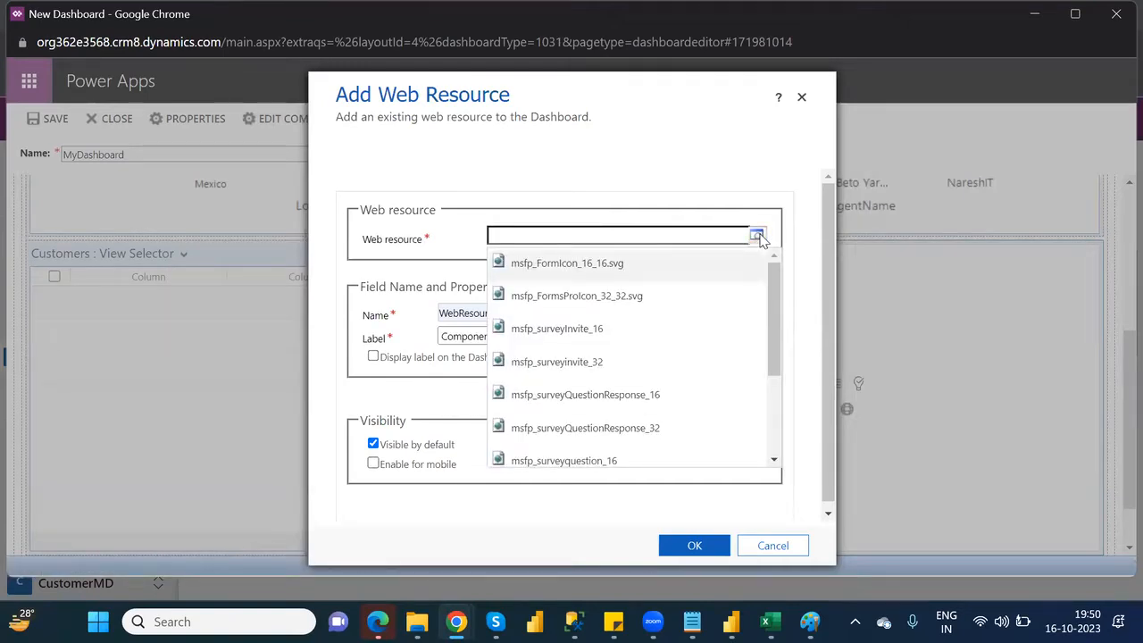
click(623, 227)
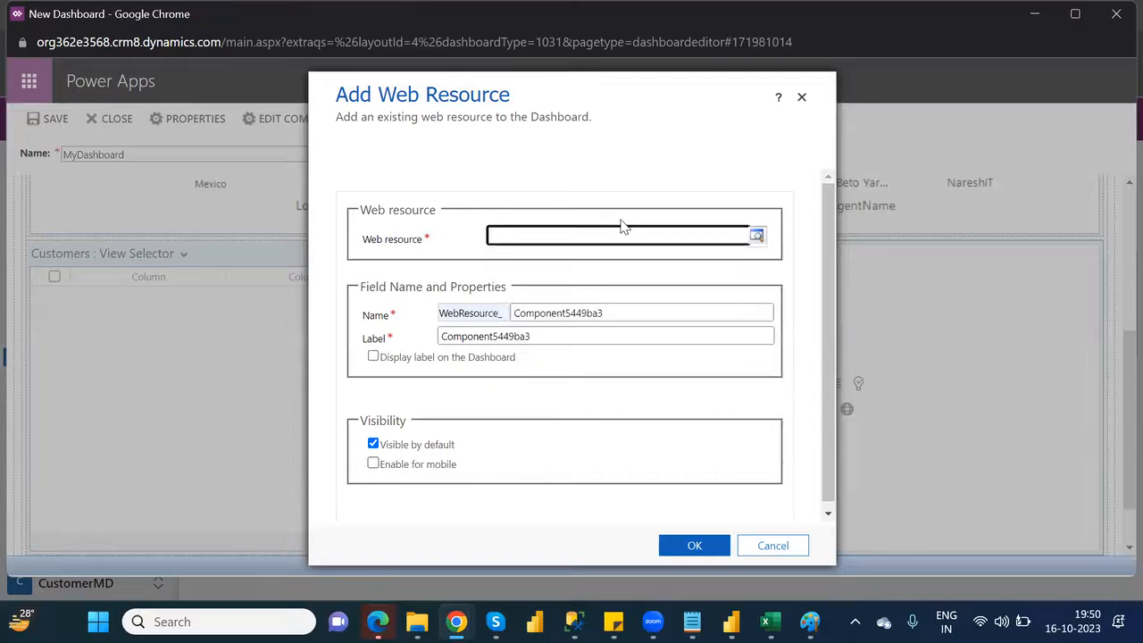
click(755, 237)
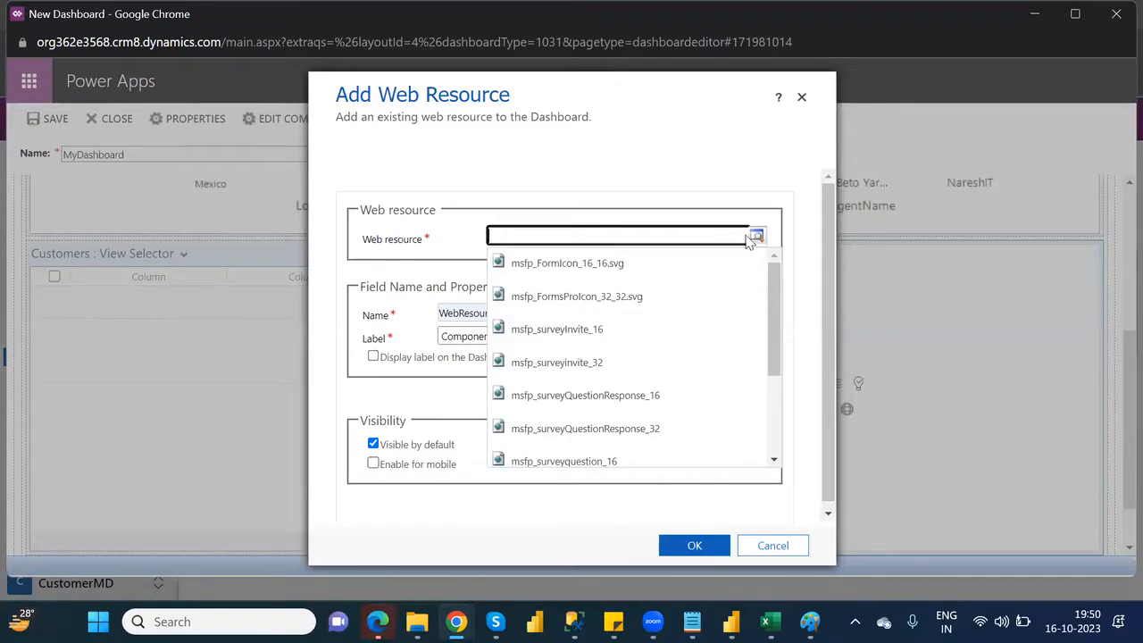
click(613, 266)
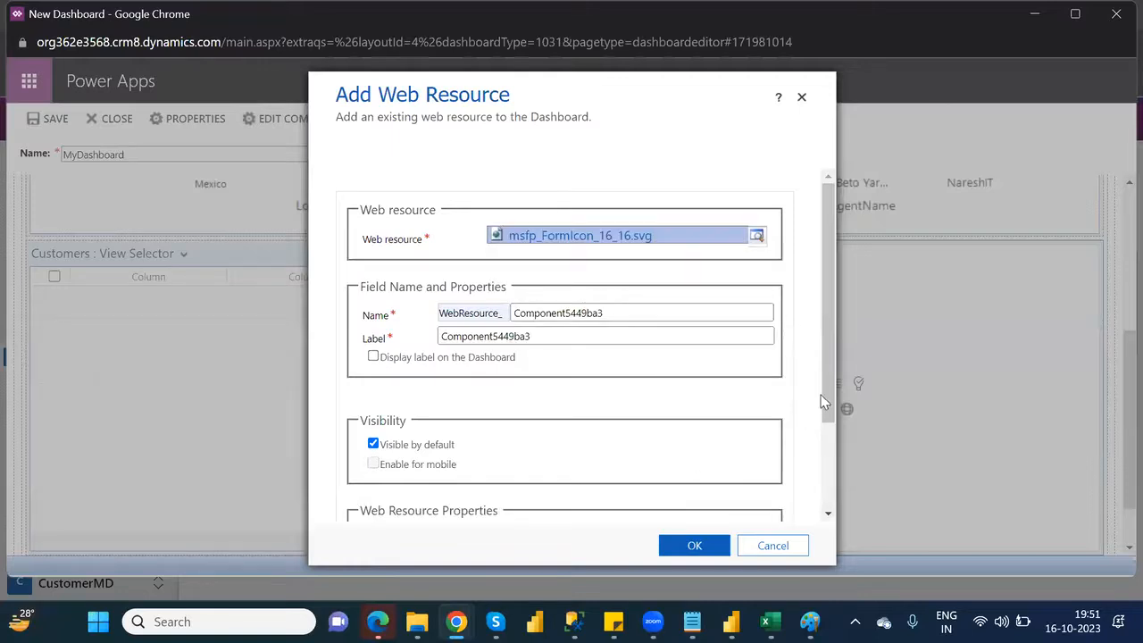
drag(825, 397, 843, 508)
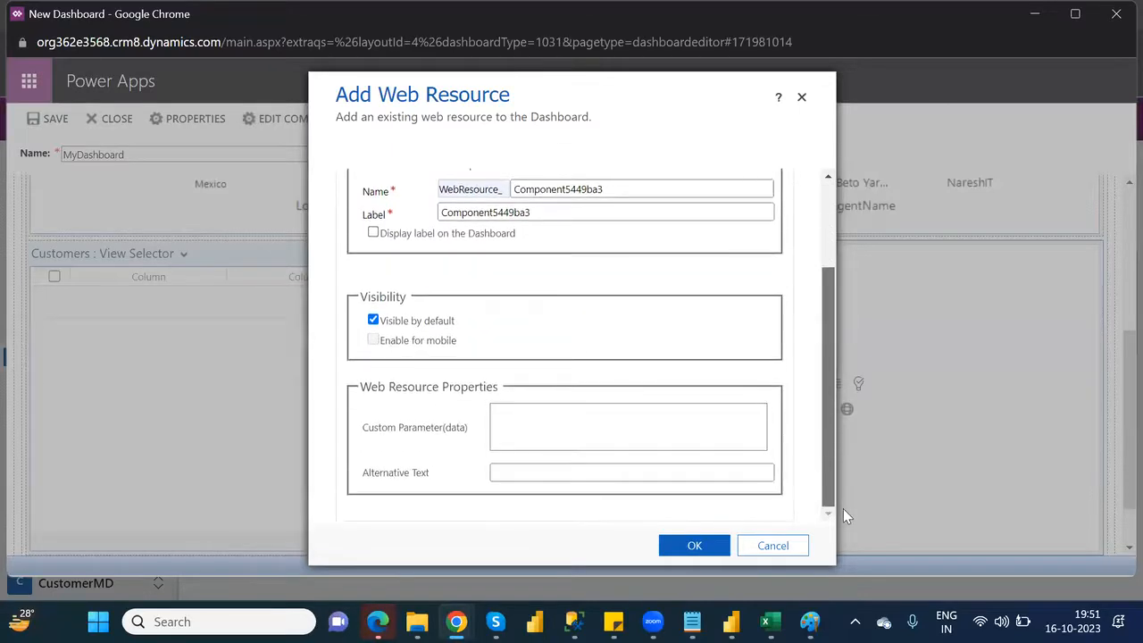
click(692, 545)
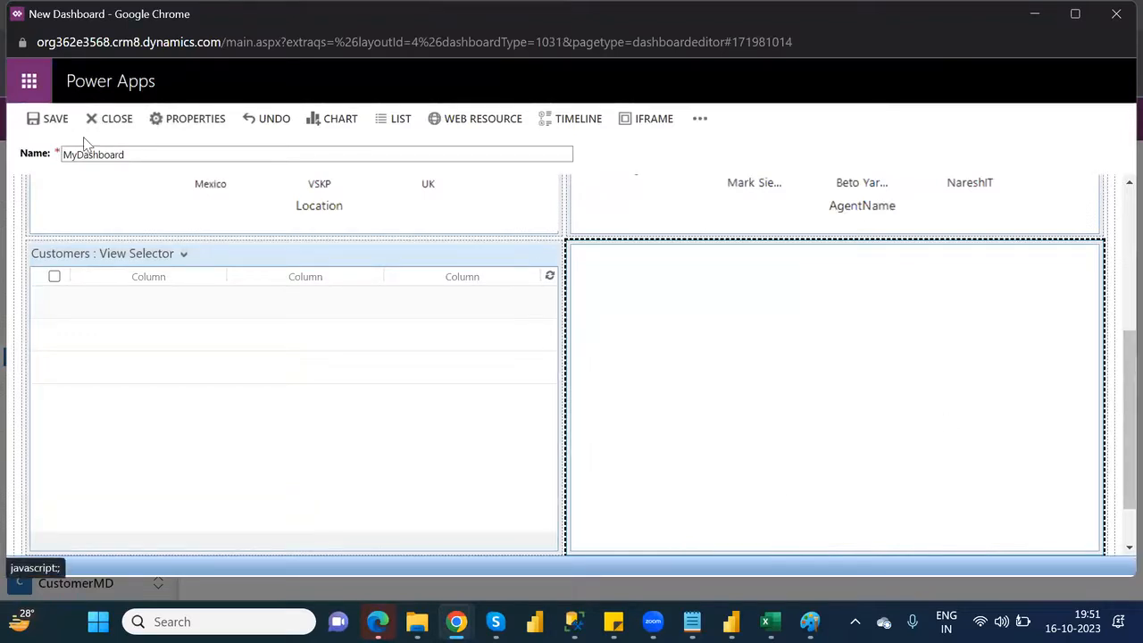
Try to save the dashboard, and delete the web resource from the second cell of the lower row
click(55, 121)
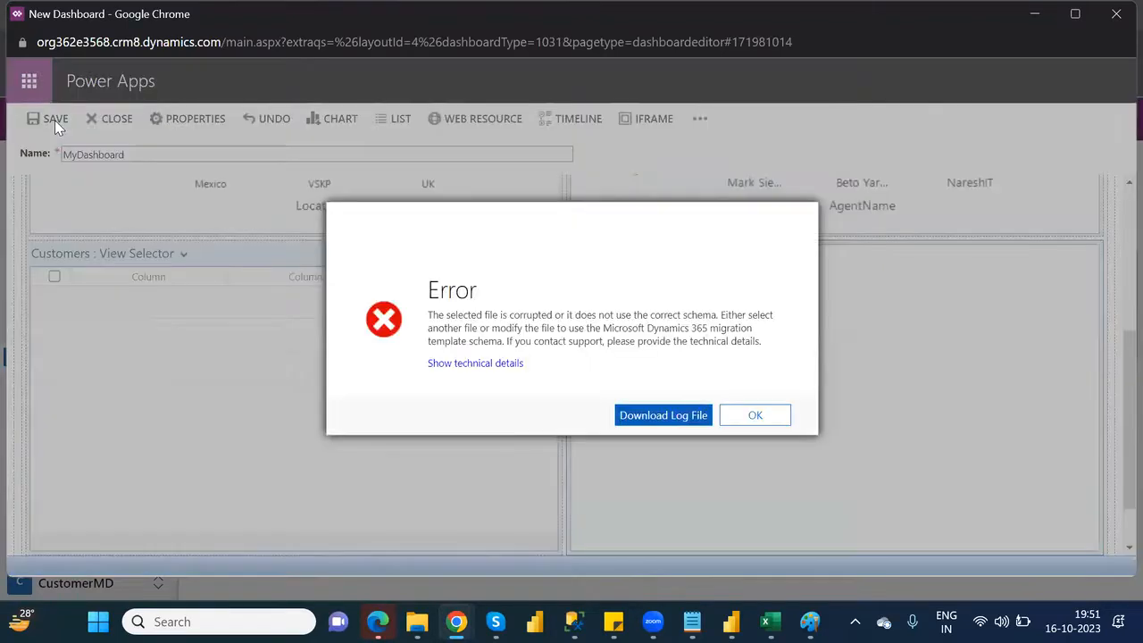
click(661, 418)
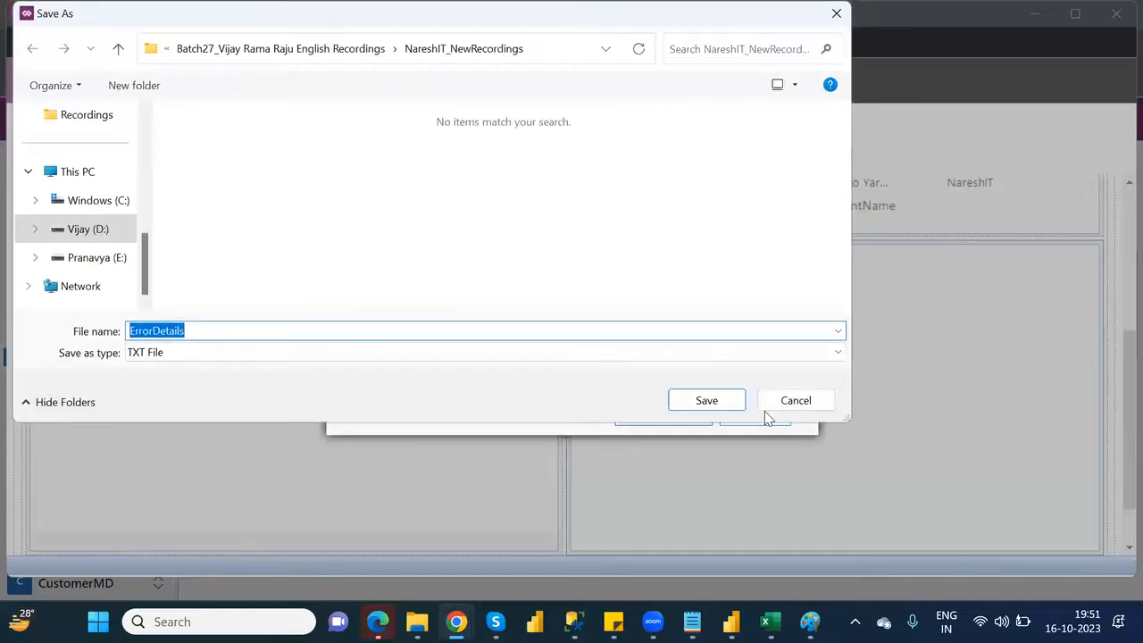
click(795, 401)
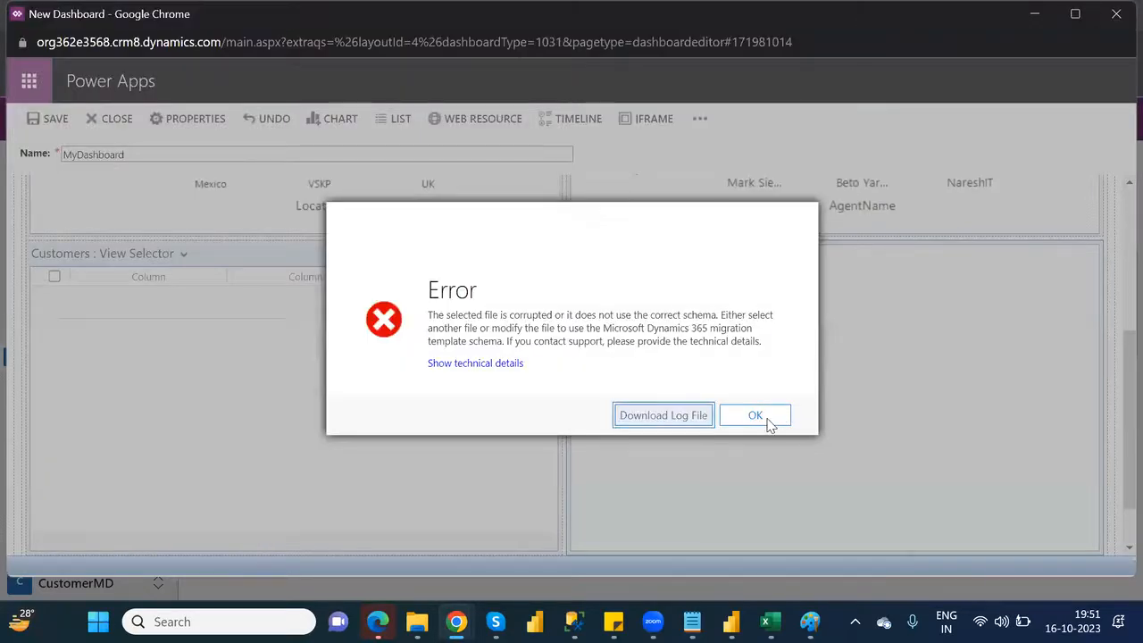
click(759, 418)
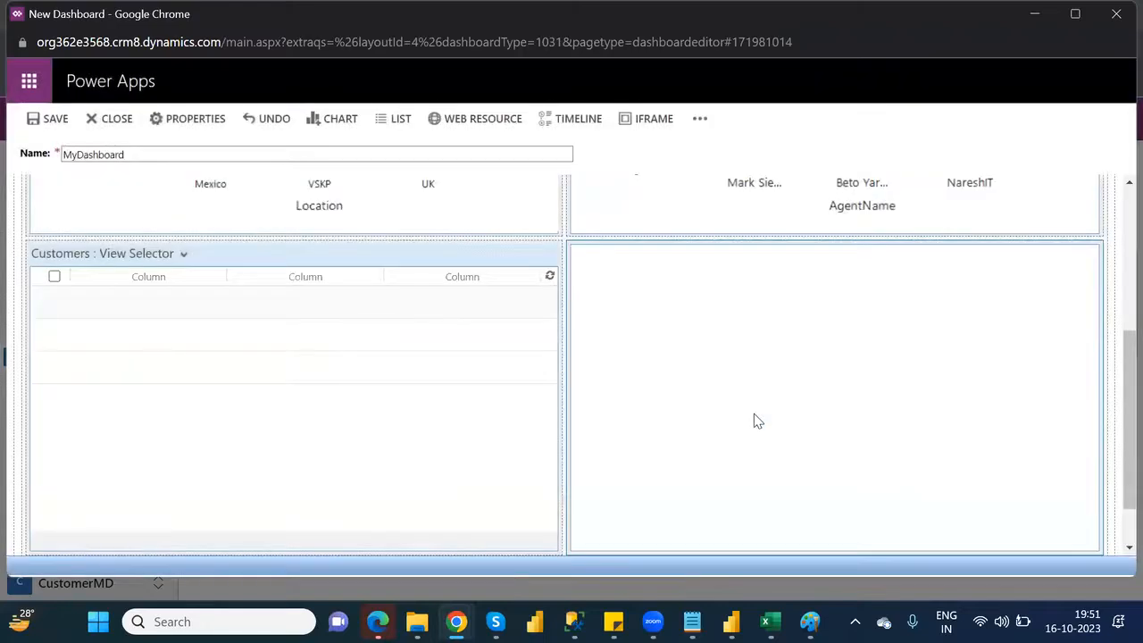
click(946, 395)
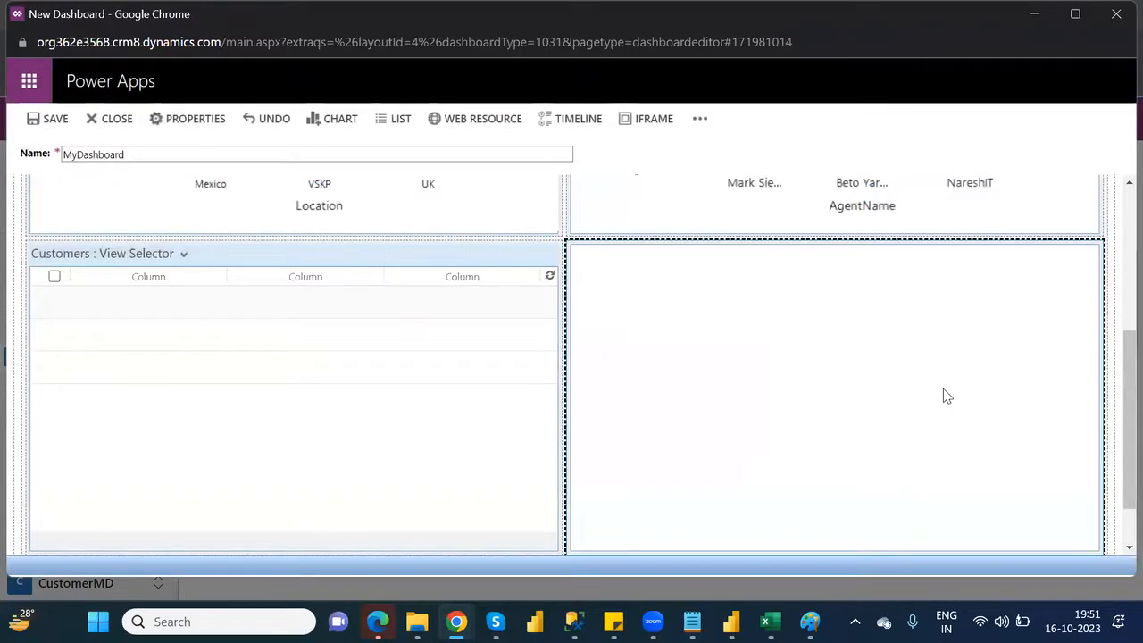
key(Delete)
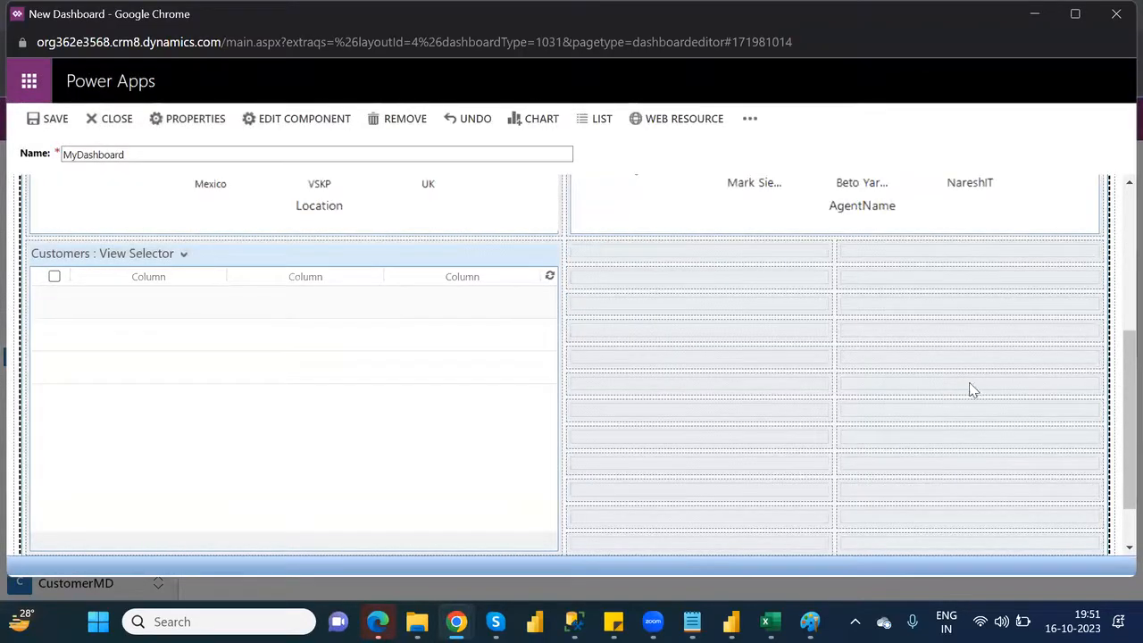
Save MyDashboard and close the dashboard editor
drag(1118, 407, 1118, 342)
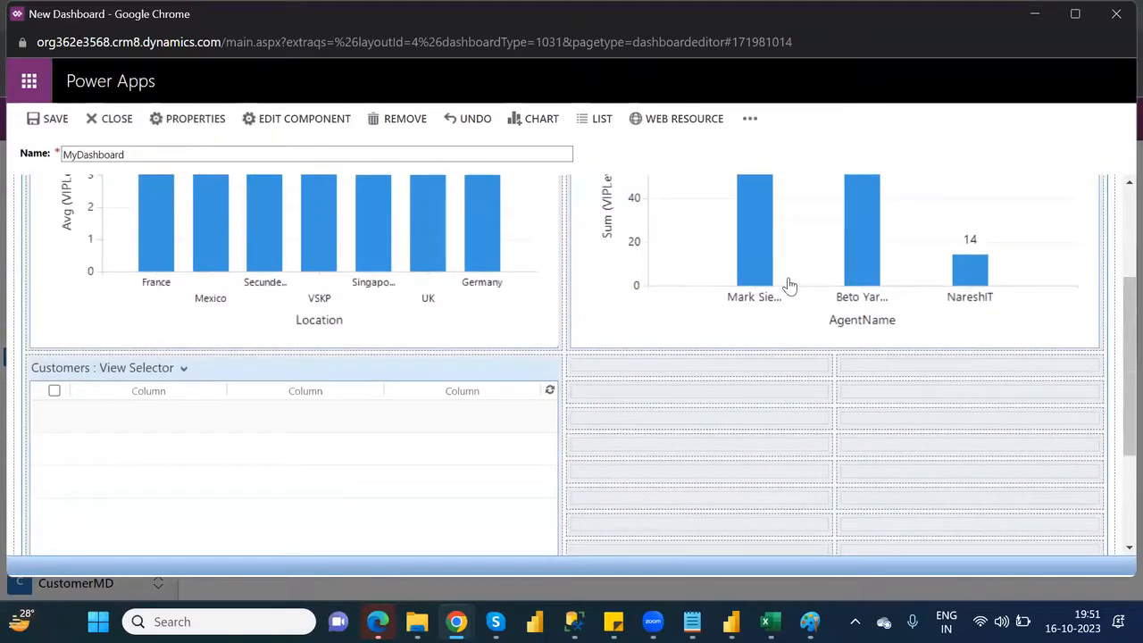
click(48, 125)
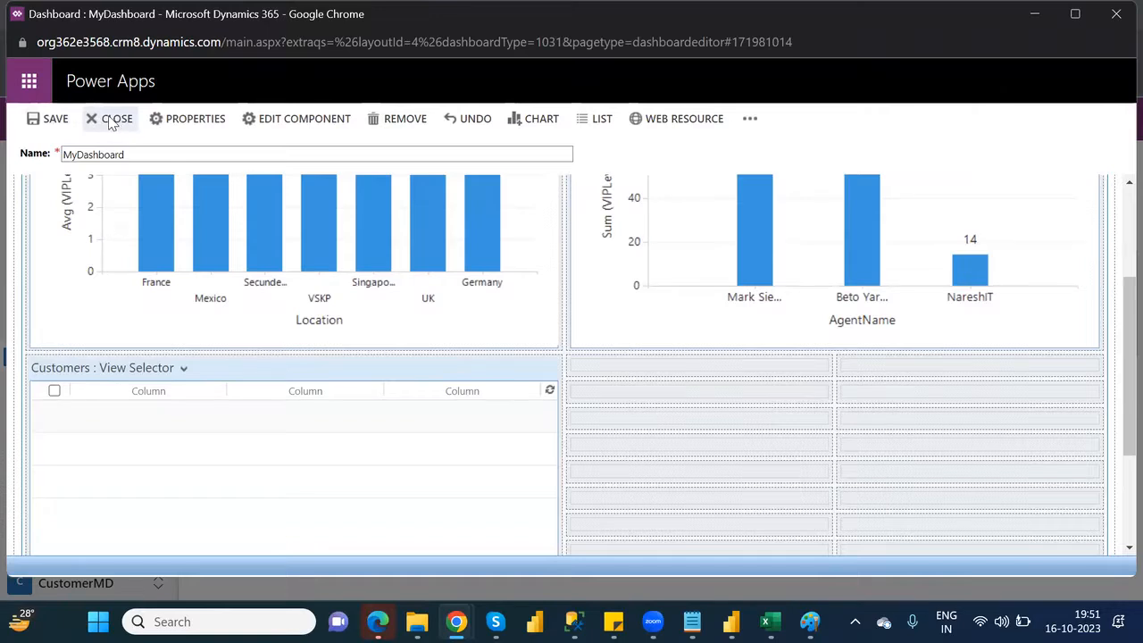
click(110, 121)
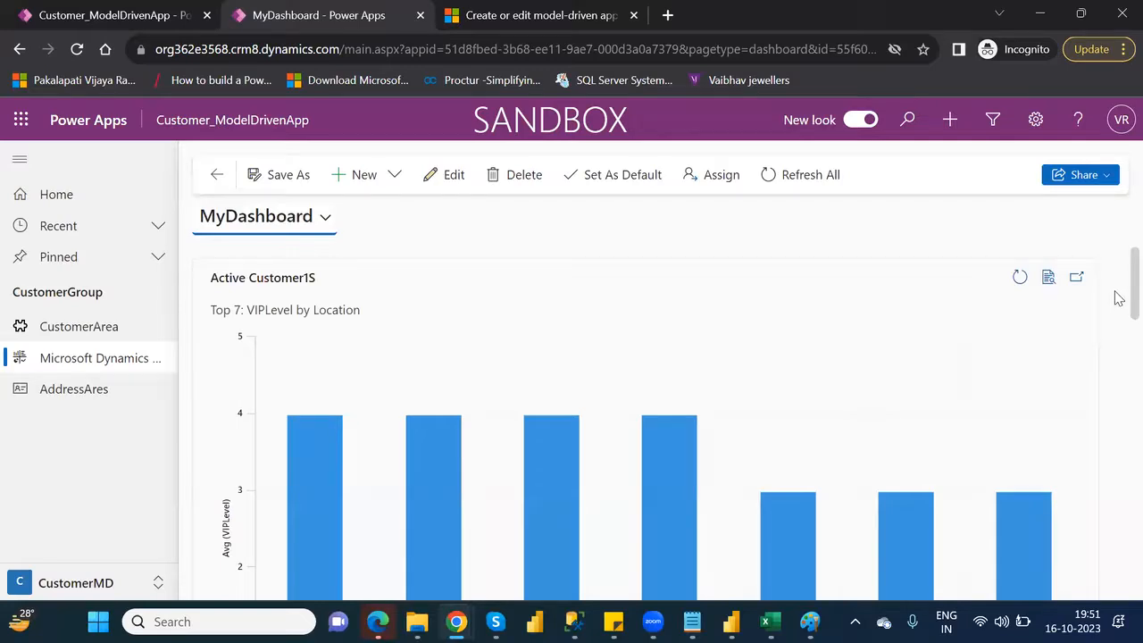
Examine the customer list on MyDashboard and its additional commands, and refresh the list
drag(1119, 300, 1116, 595)
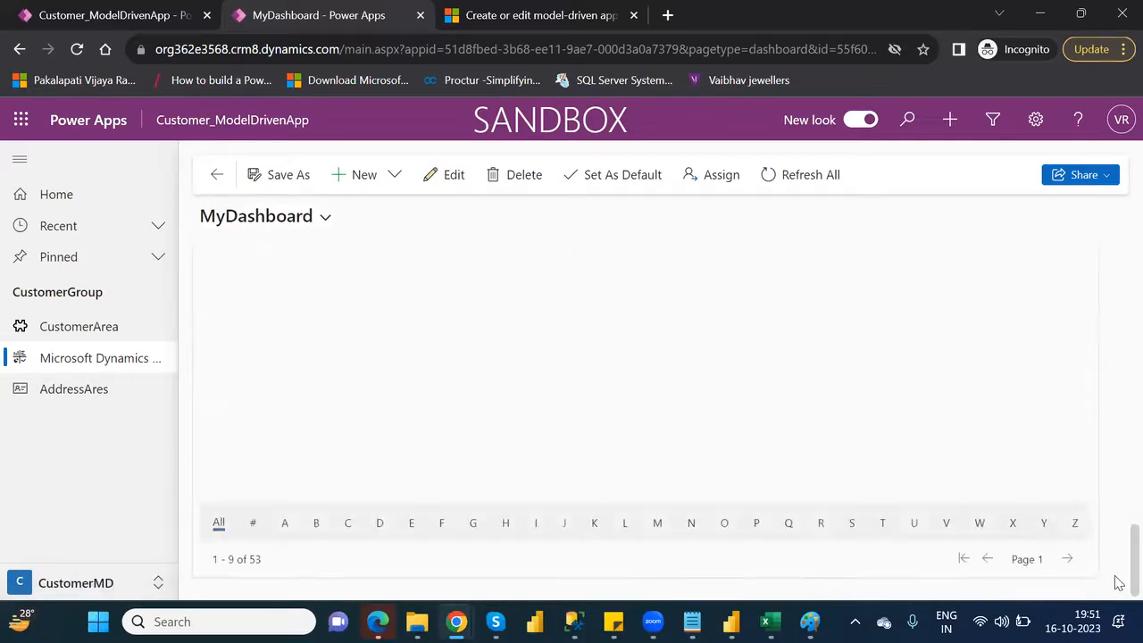
drag(1119, 545, 1118, 518)
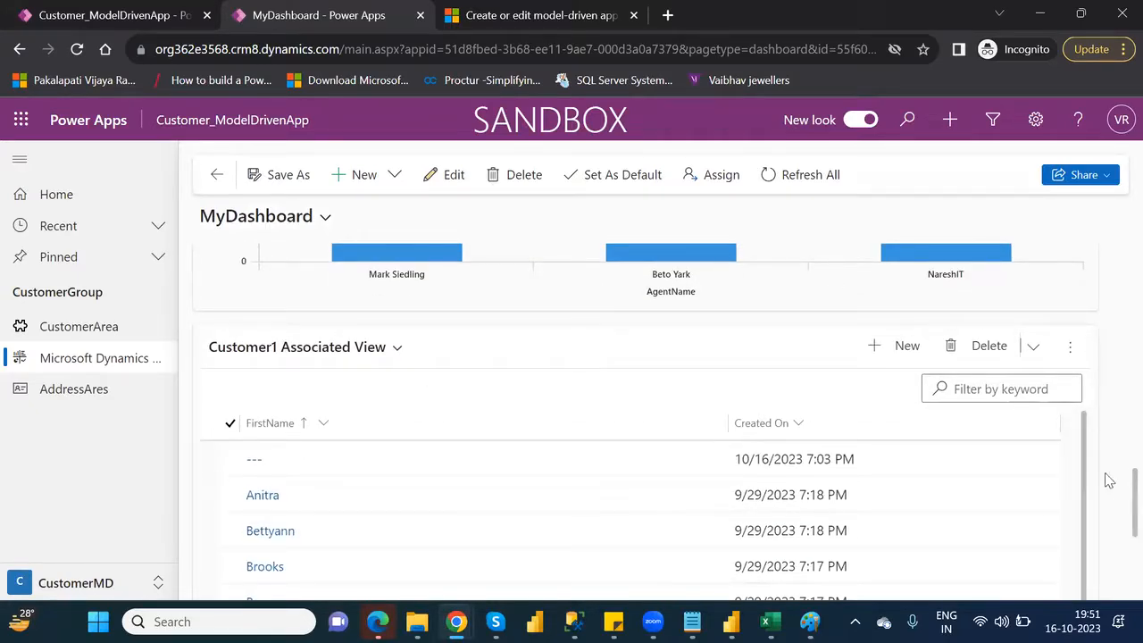
mouse_move(1119, 503)
mouse_down()
mouse_move(1119, 300)
mouse_move(1119, 535)
mouse_move(1119, 522)
mouse_up()
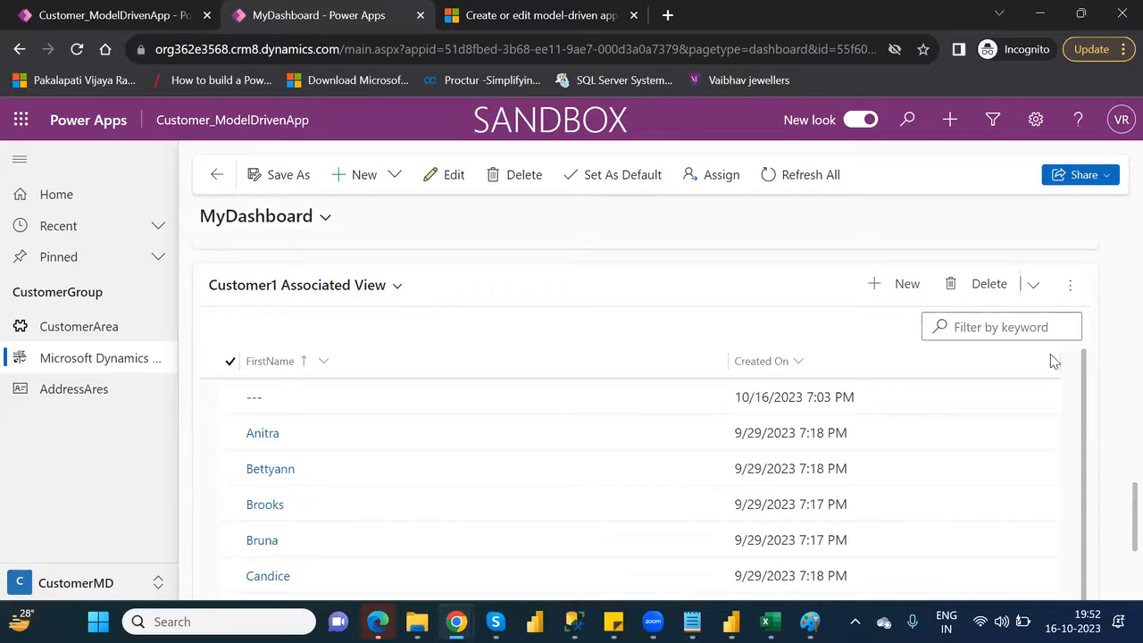
click(1034, 287)
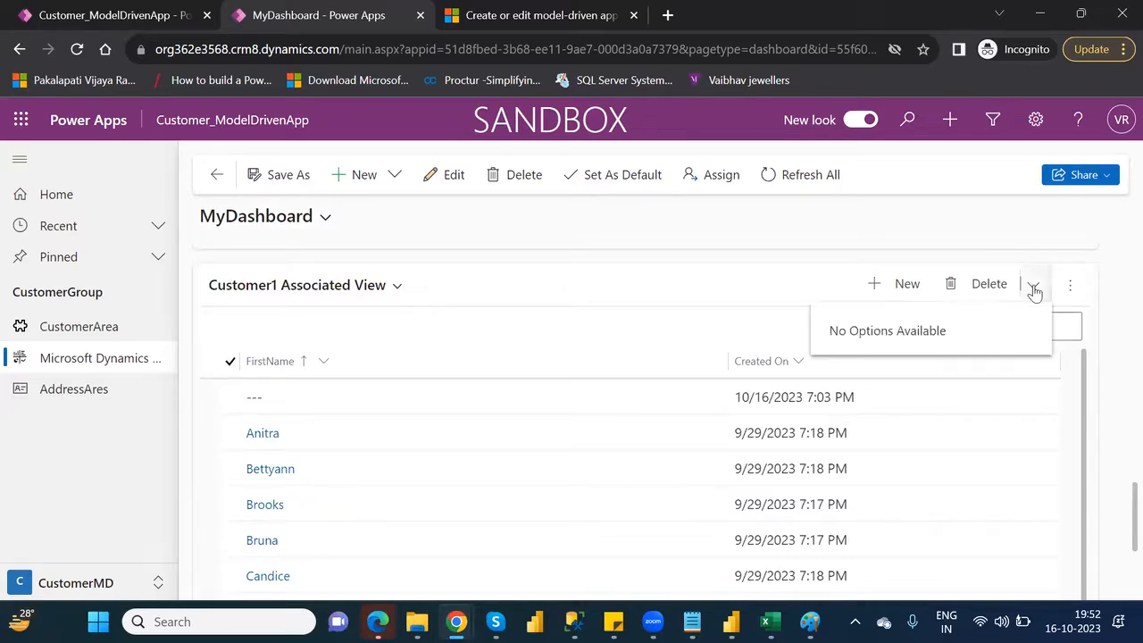
click(1069, 285)
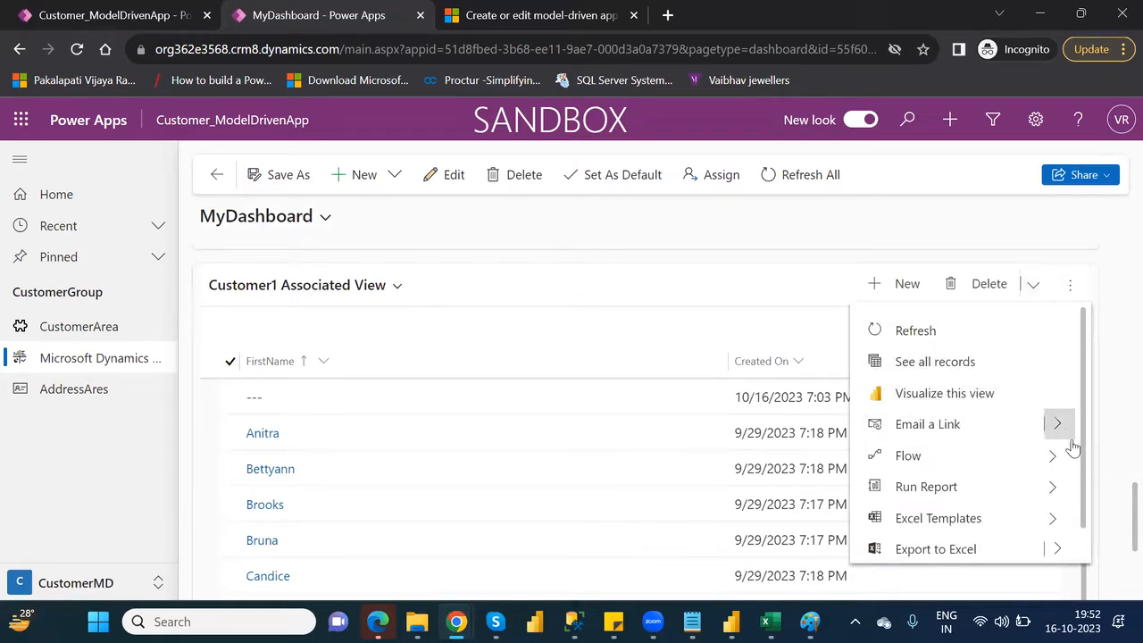
mouse_move(1088, 453)
mouse_down()
mouse_move(1088, 515)
mouse_move(1094, 432)
mouse_up()
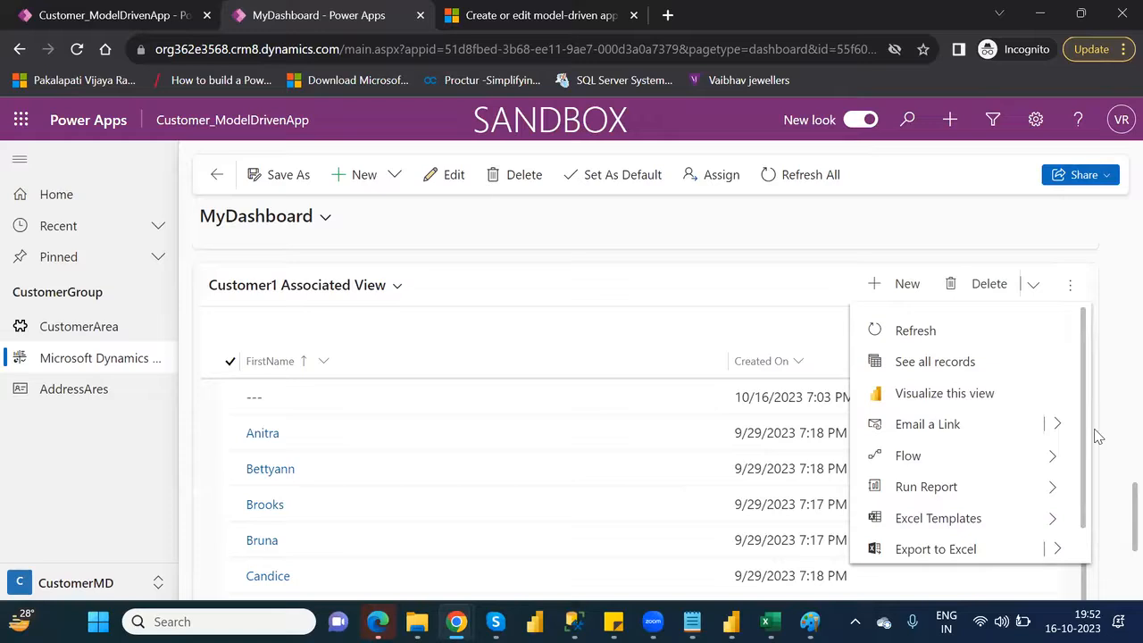
click(937, 331)
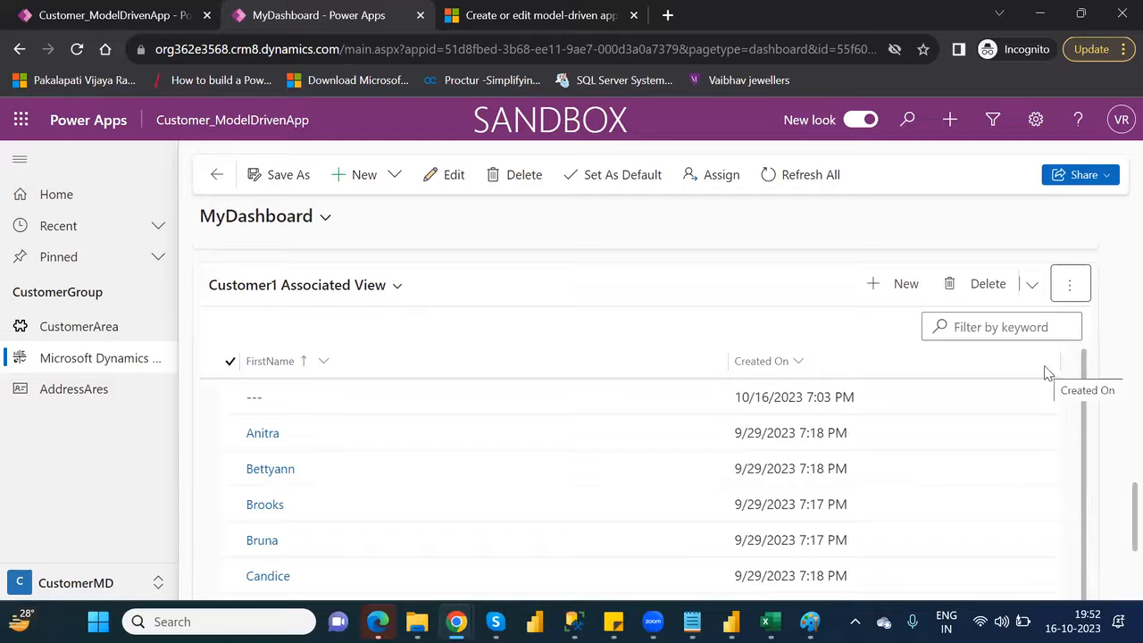
Review the rest of the customer list and the first chart, and show the dashboards available in the app
click(1084, 479)
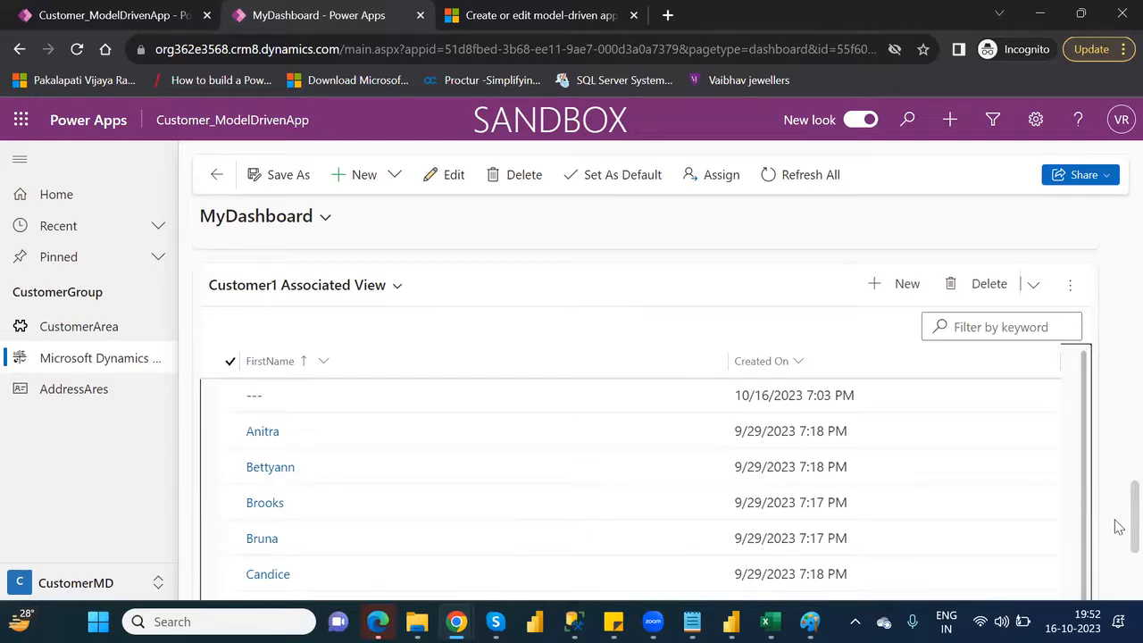
scroll(1118, 527, down, 3)
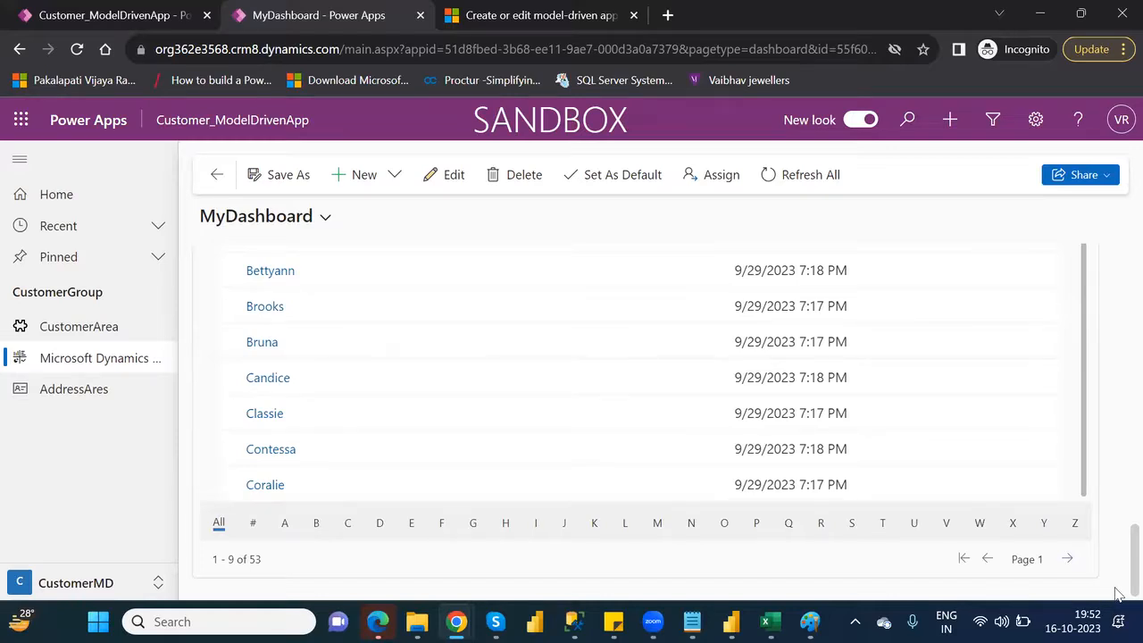
scroll(1116, 501, up, 10)
scroll(1118, 330, up, 5)
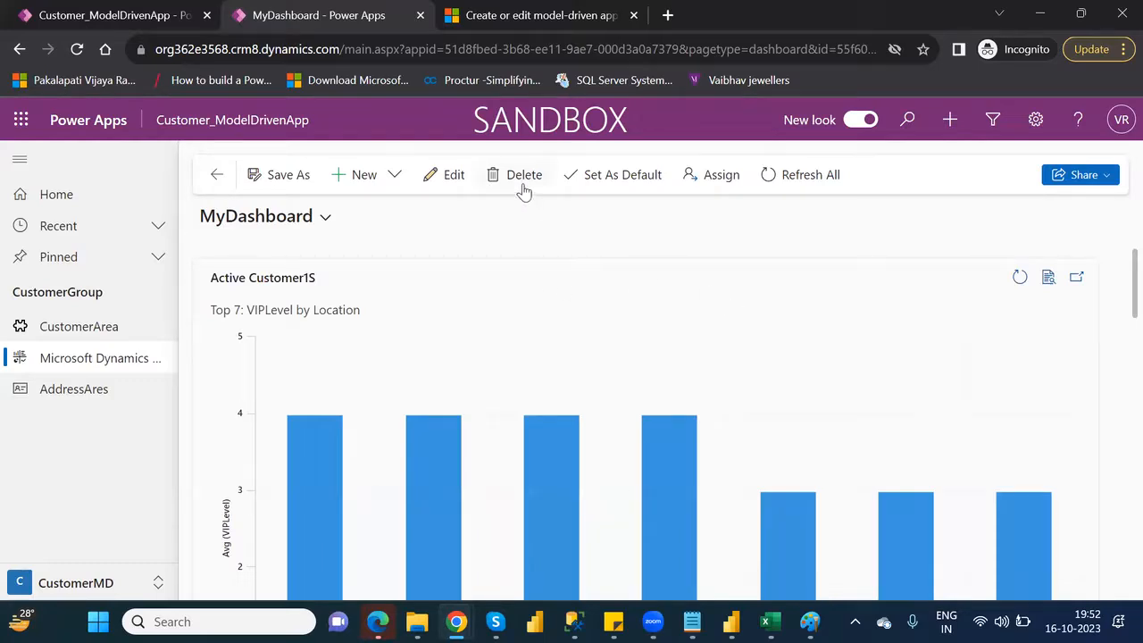
click(323, 224)
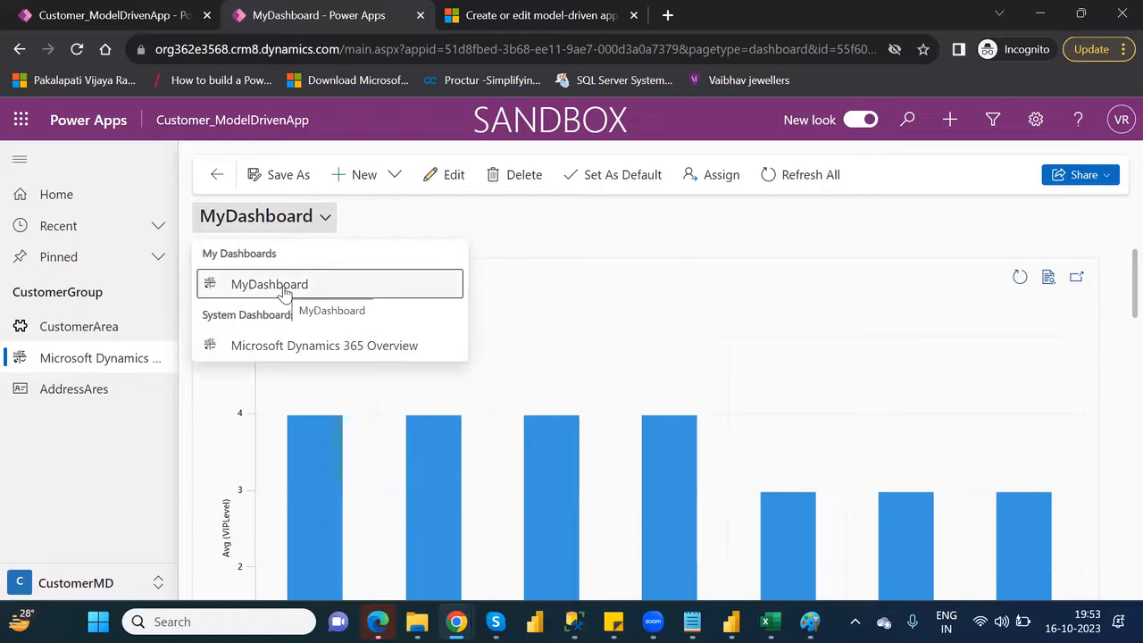
View the Microsoft Dynamics 365 Overview dashboard and the dashboard types available for creation, and return to MyDashboard to review its charts
click(317, 347)
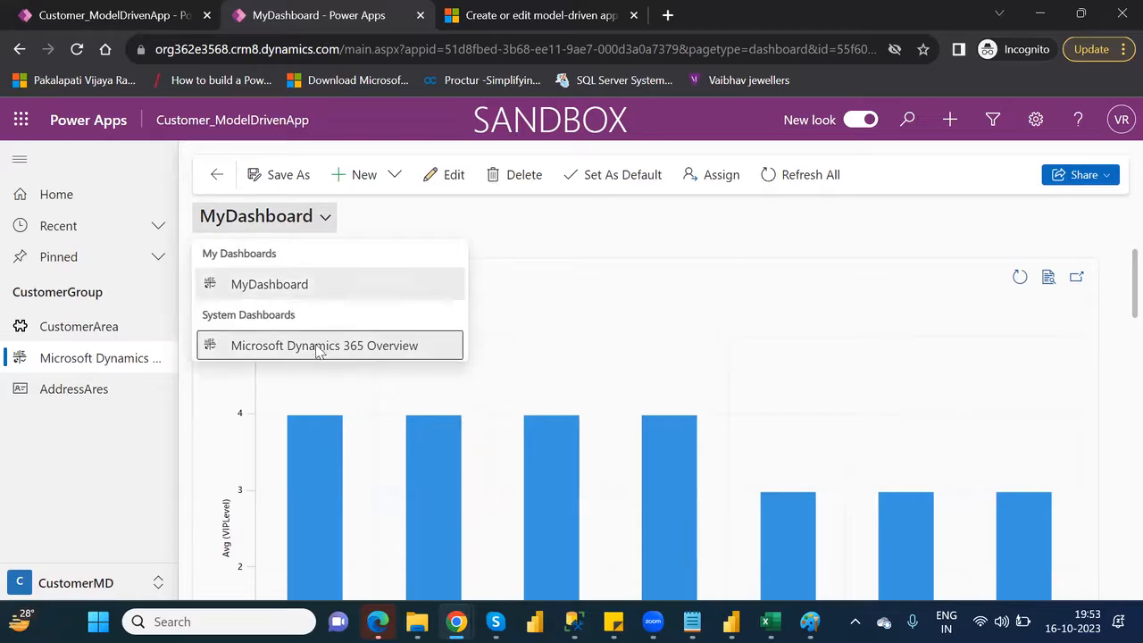
click(385, 182)
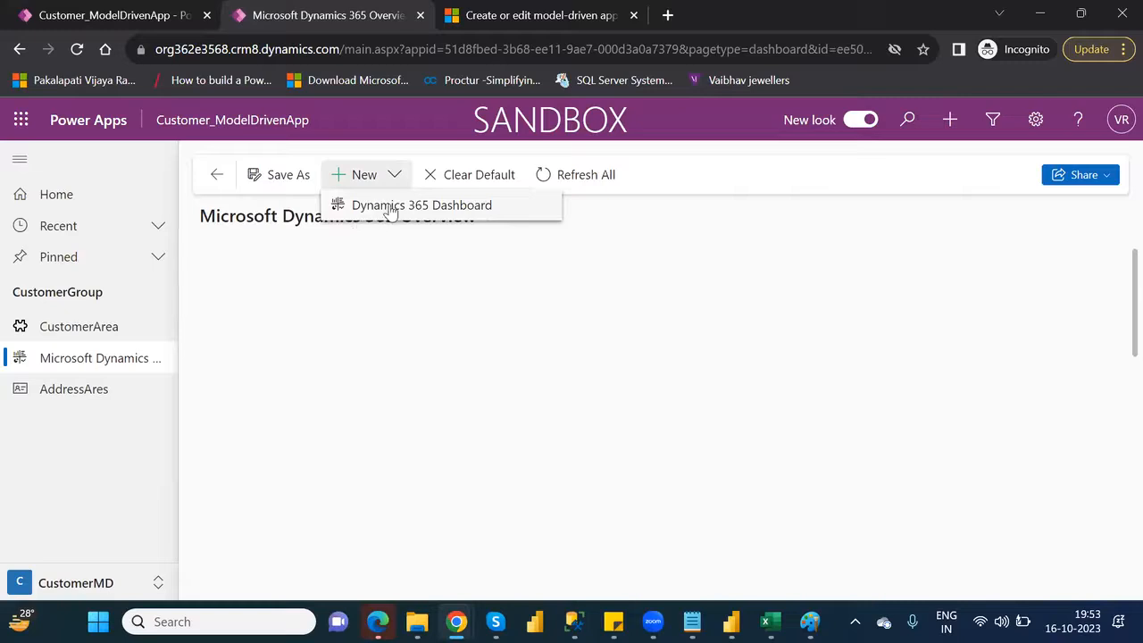
click(423, 311)
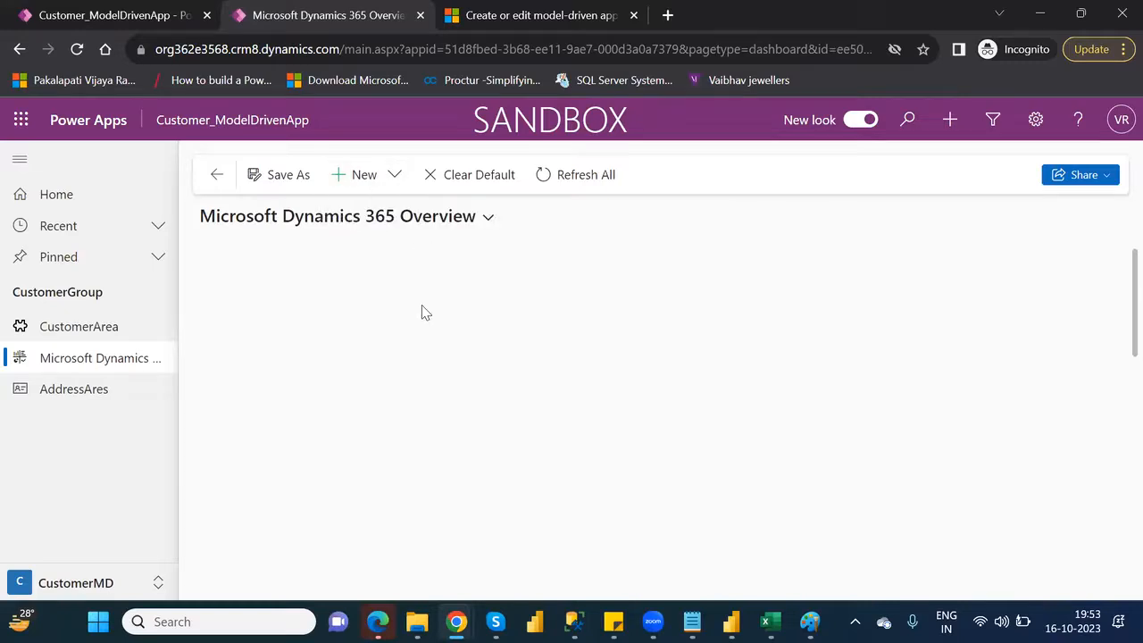
click(489, 218)
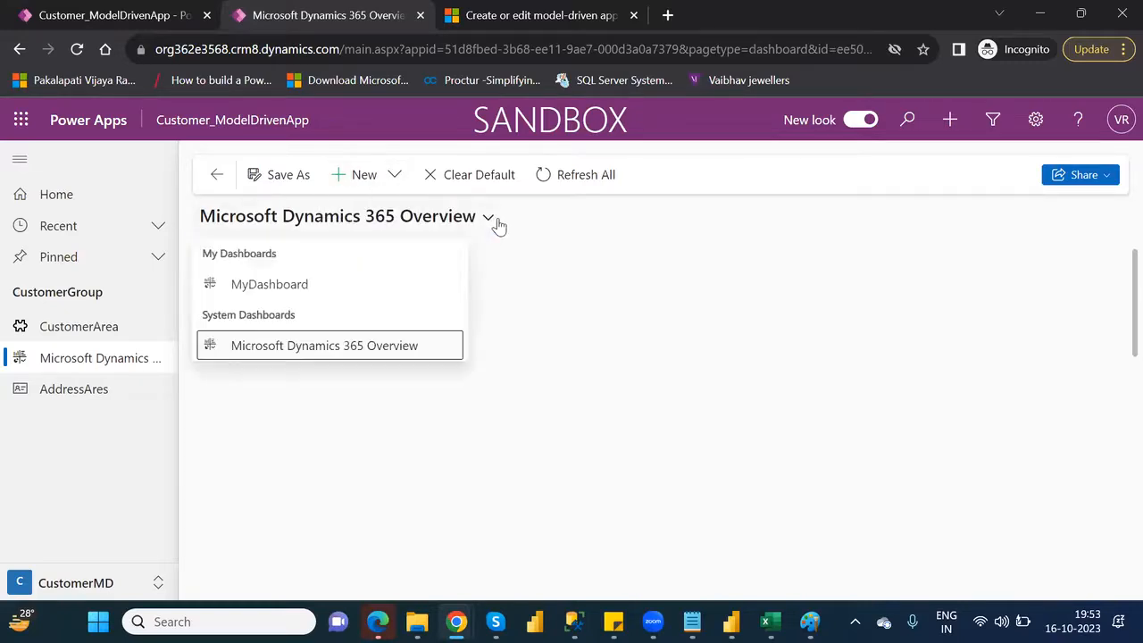
click(307, 288)
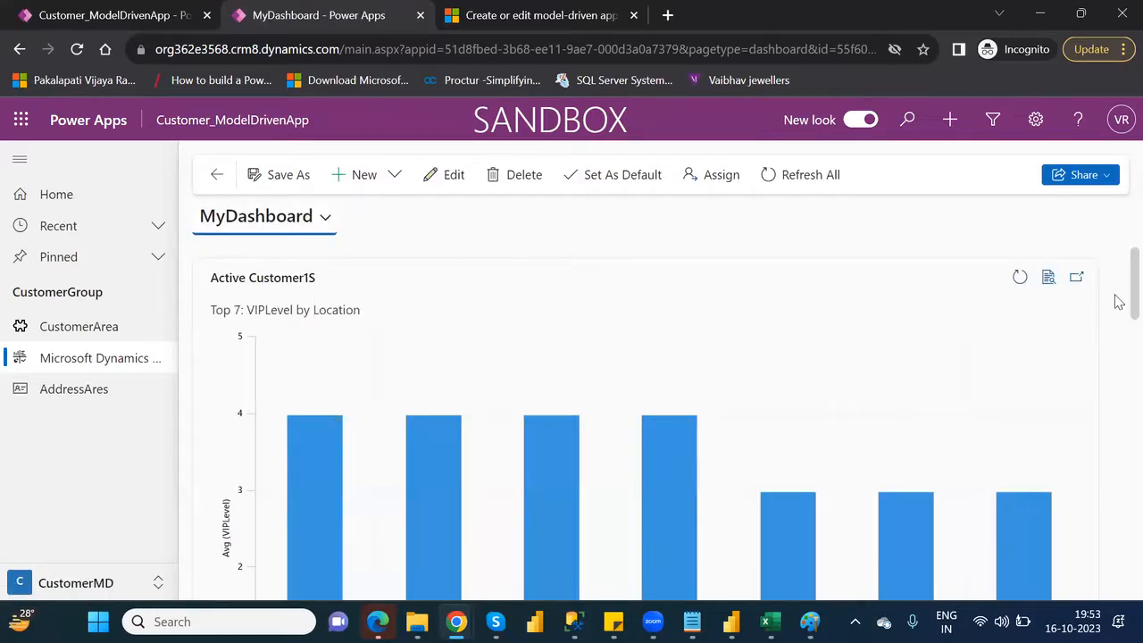
scroll(1116, 358, down, 3)
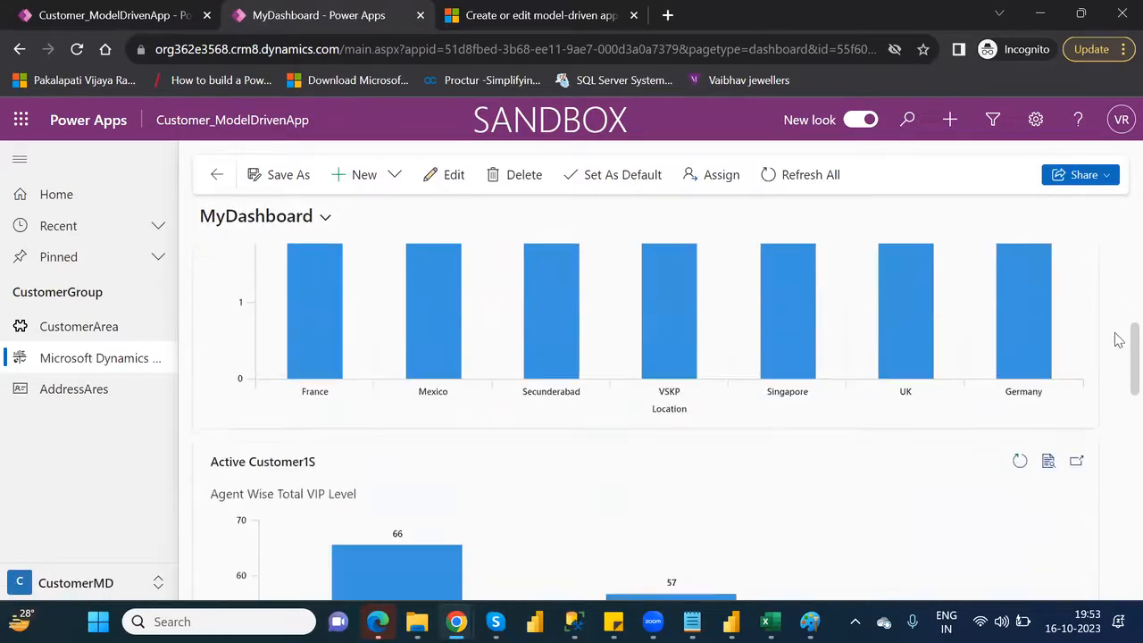
scroll(1116, 331, up, 3)
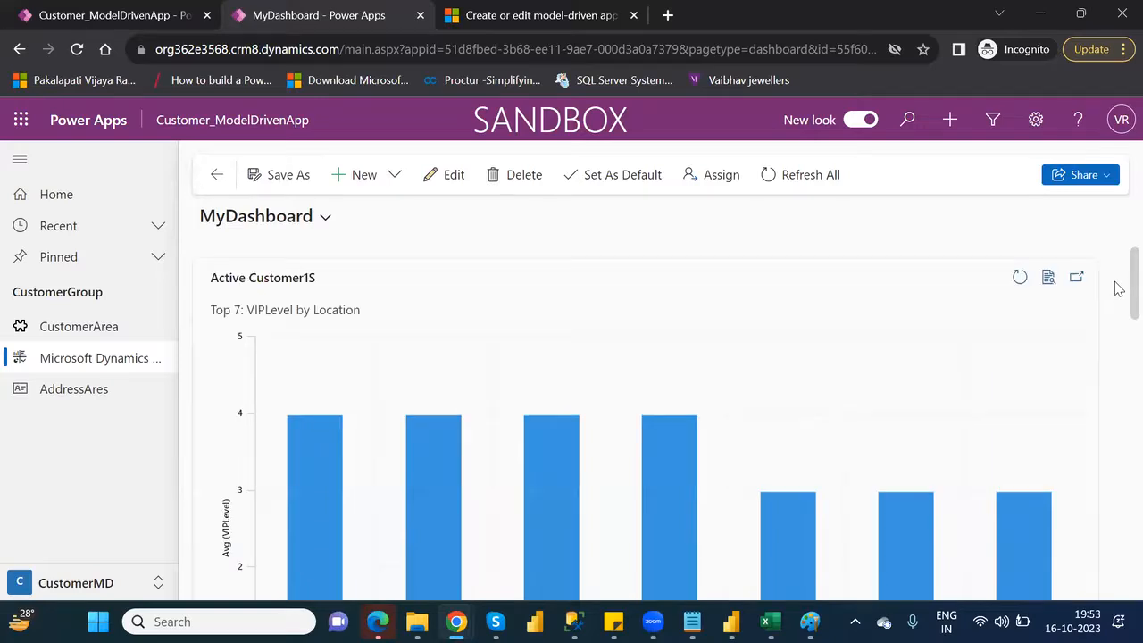
Open MyDashboard for editing, review its components, save it and close the dashboard editor
click(451, 176)
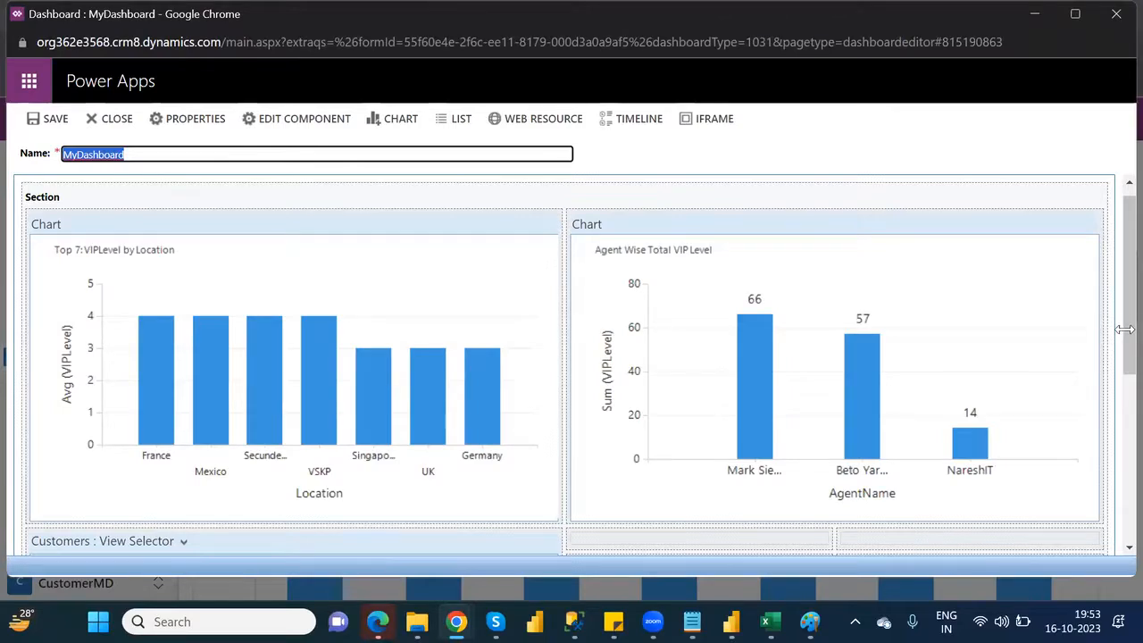
scroll(1119, 348, down, 4)
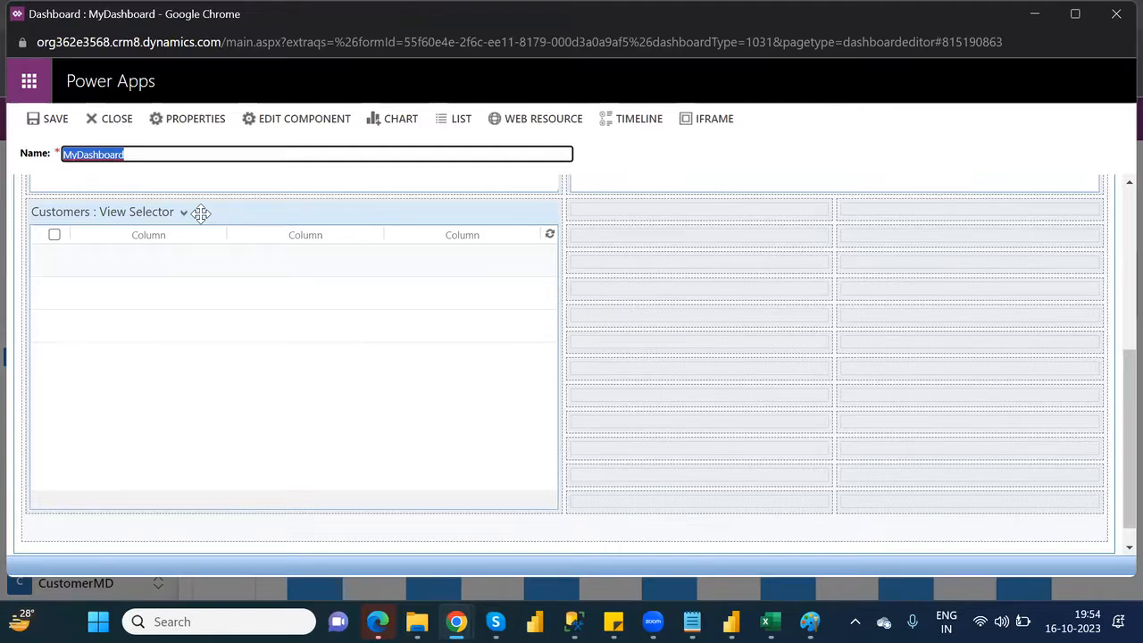
click(55, 120)
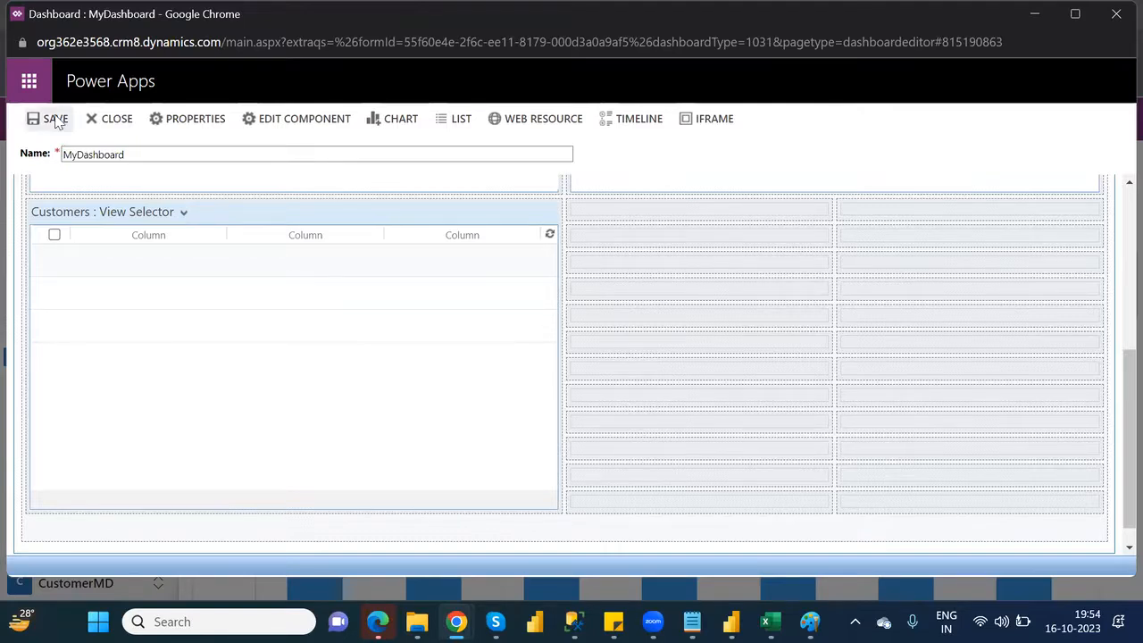
click(116, 125)
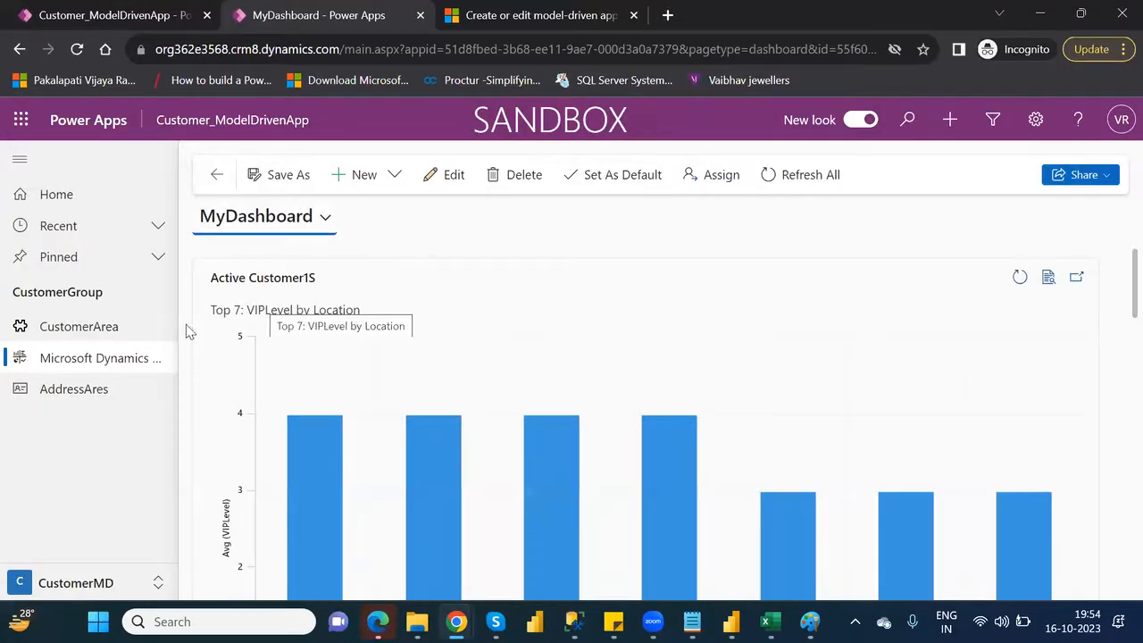
Visit the CustomerArea page, return to the app's dashboards page and switch to MyDashboard
click(92, 359)
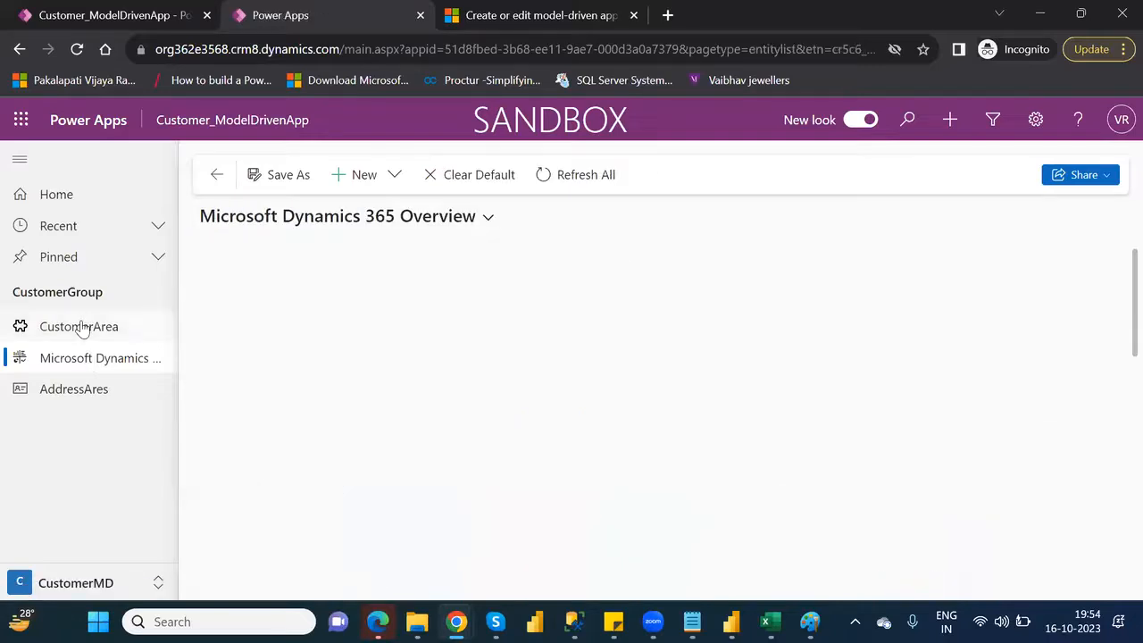
click(80, 327)
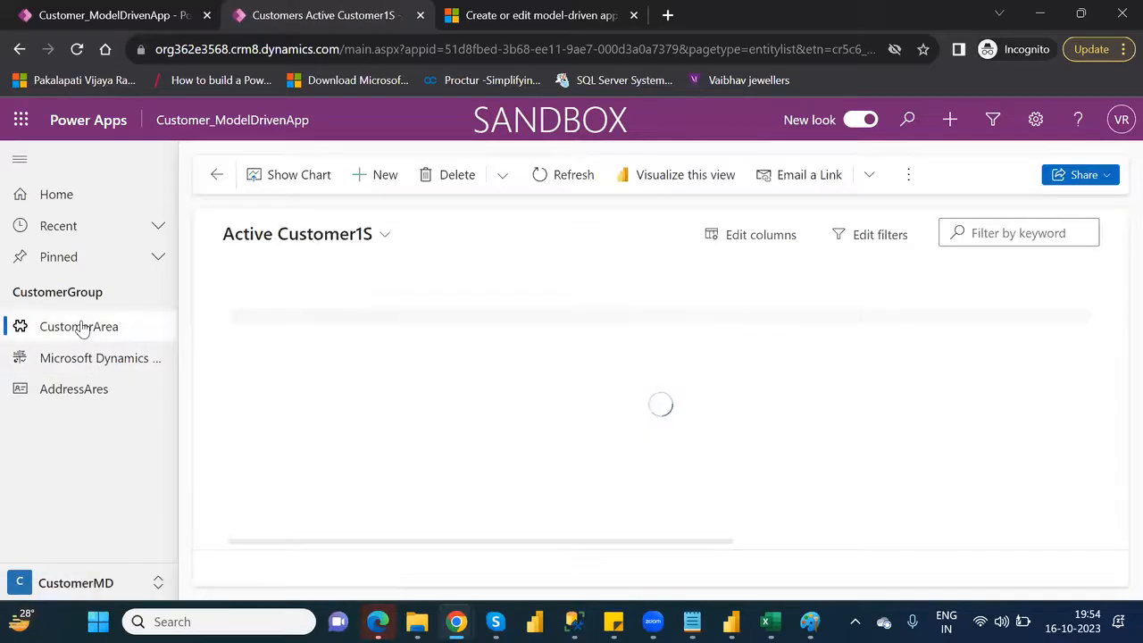
click(109, 362)
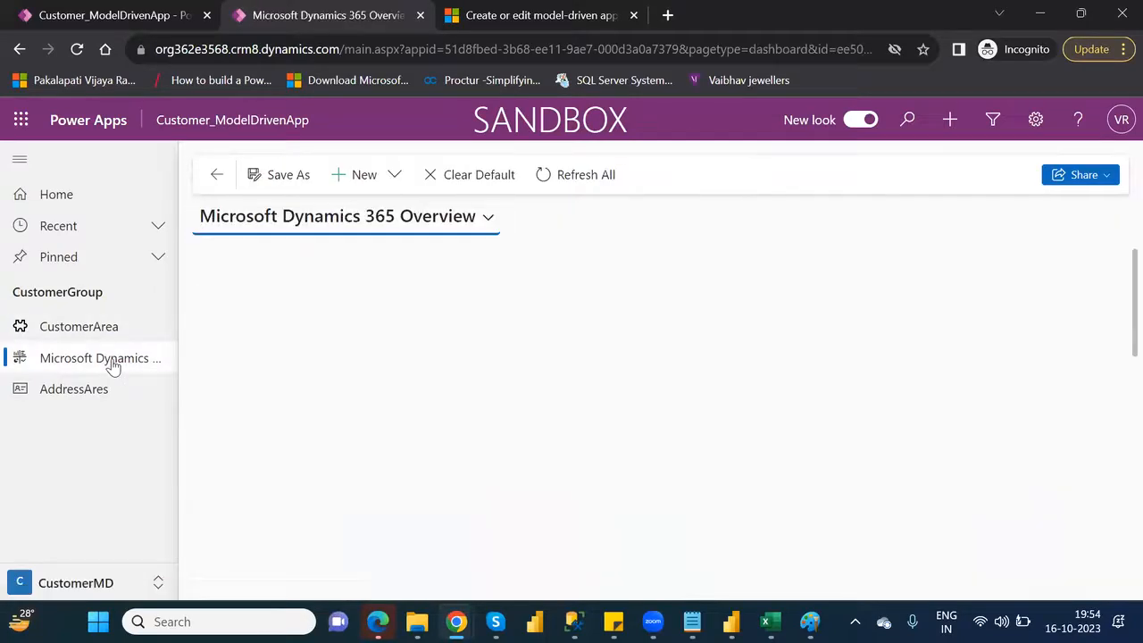
click(489, 219)
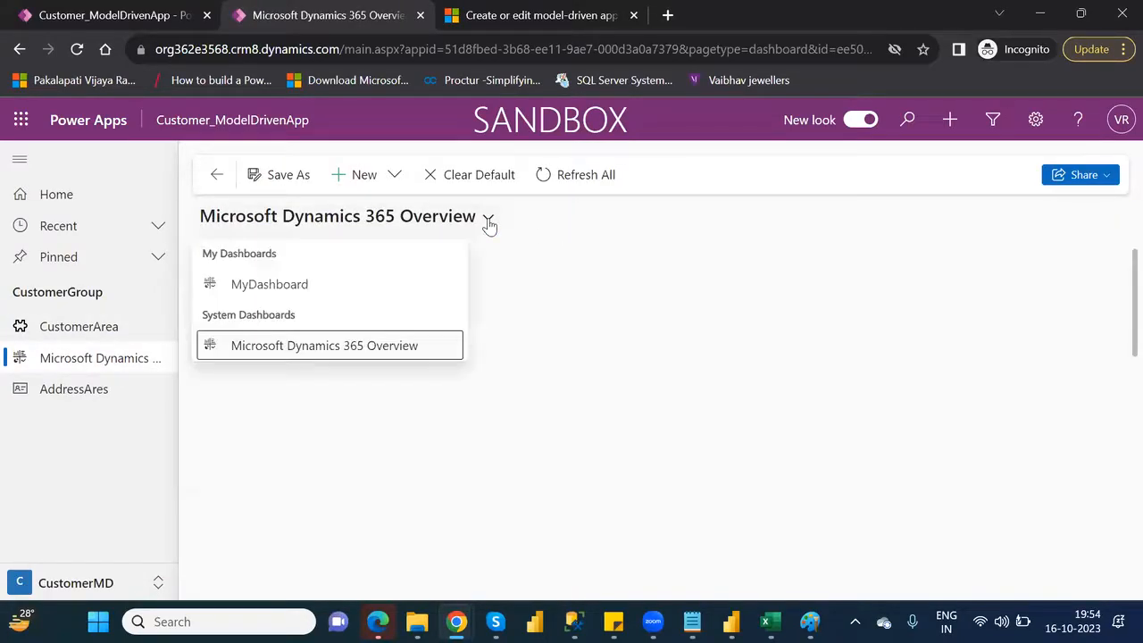
click(311, 285)
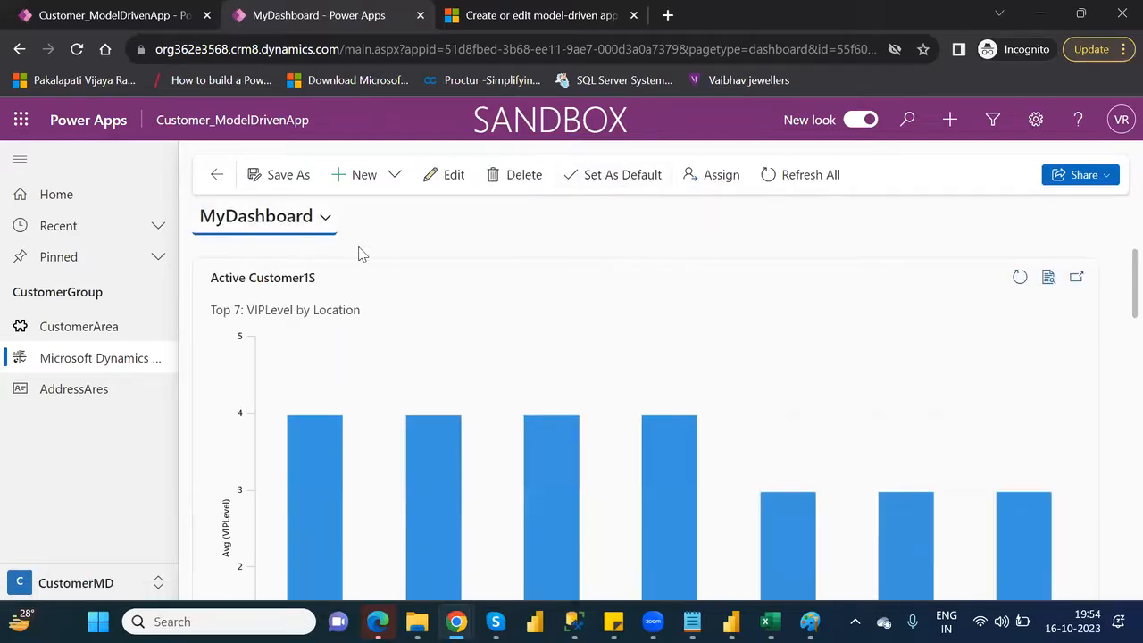
Reload the app's dashboards page, switch to MyDashboard and make it the default dashboard
click(40, 371)
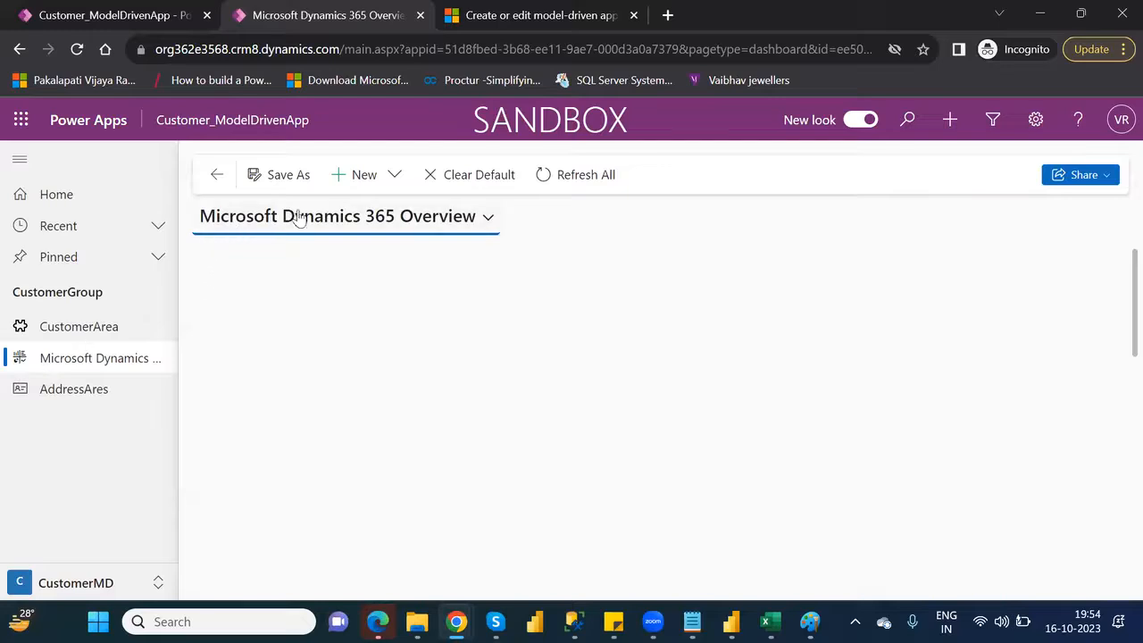
click(488, 227)
click(319, 284)
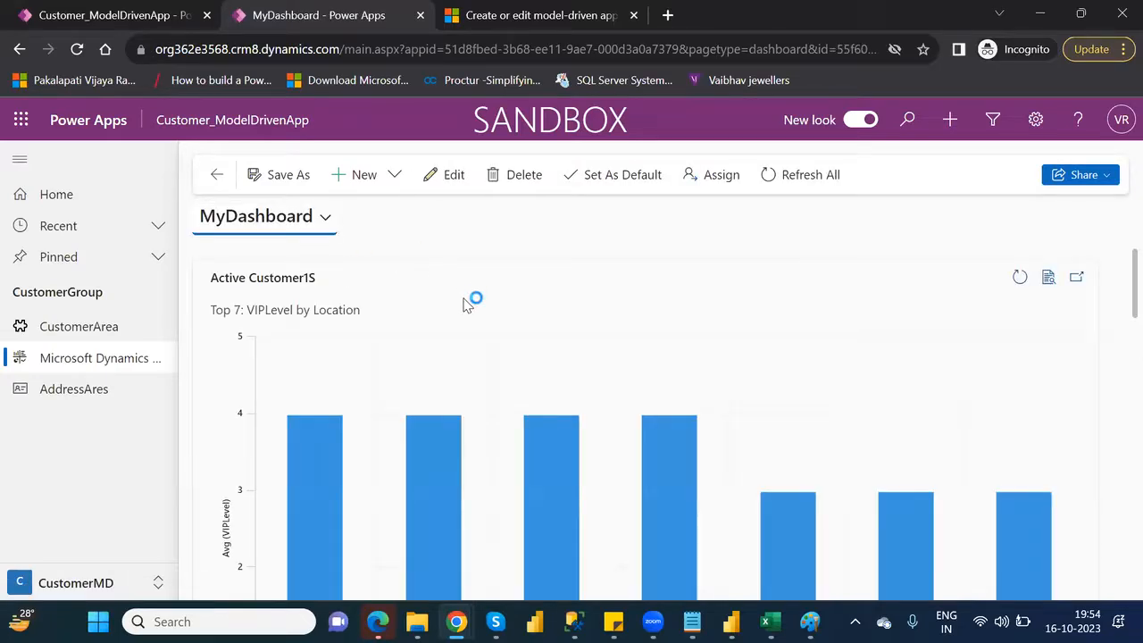
click(614, 177)
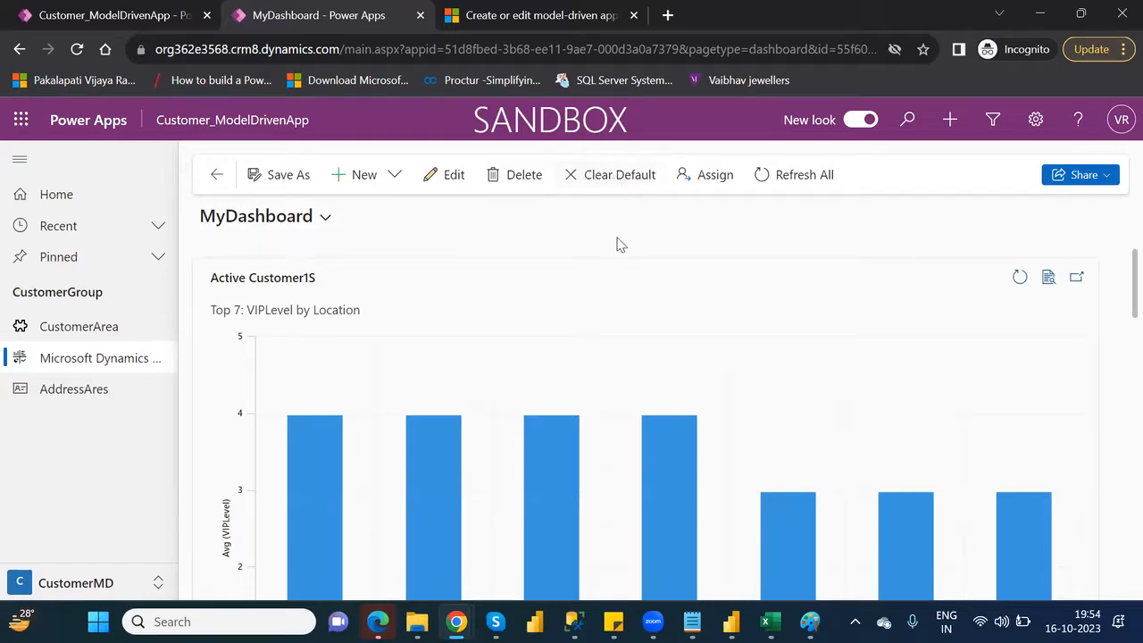
Check which dashboard loads by default after visiting CustomerArea, and look at the dashboard types available for creation
click(55, 332)
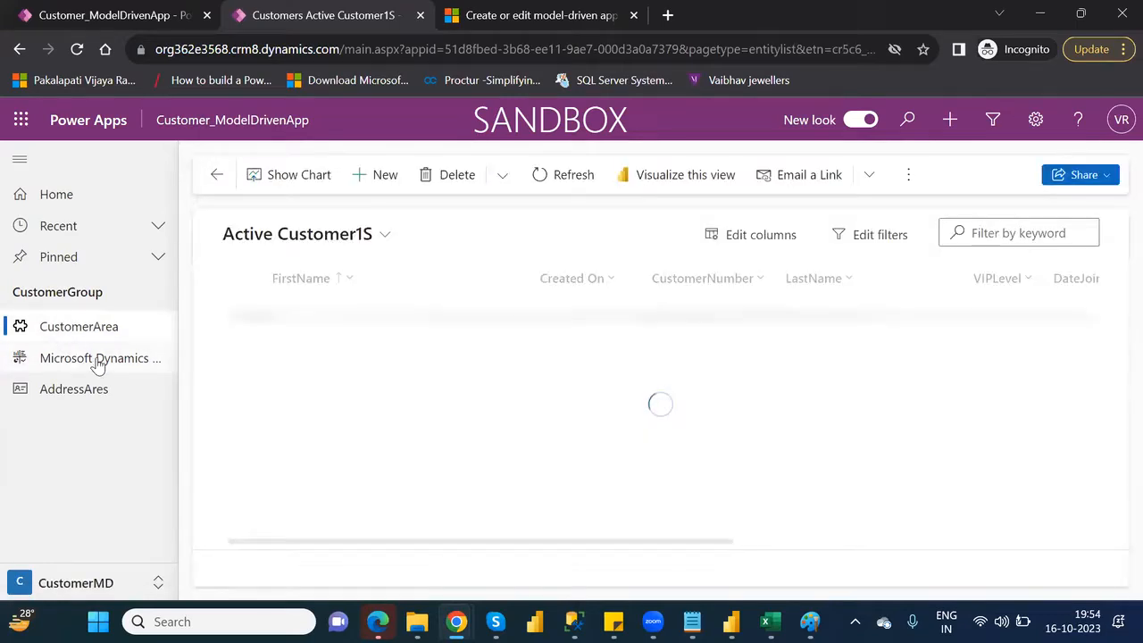
click(98, 361)
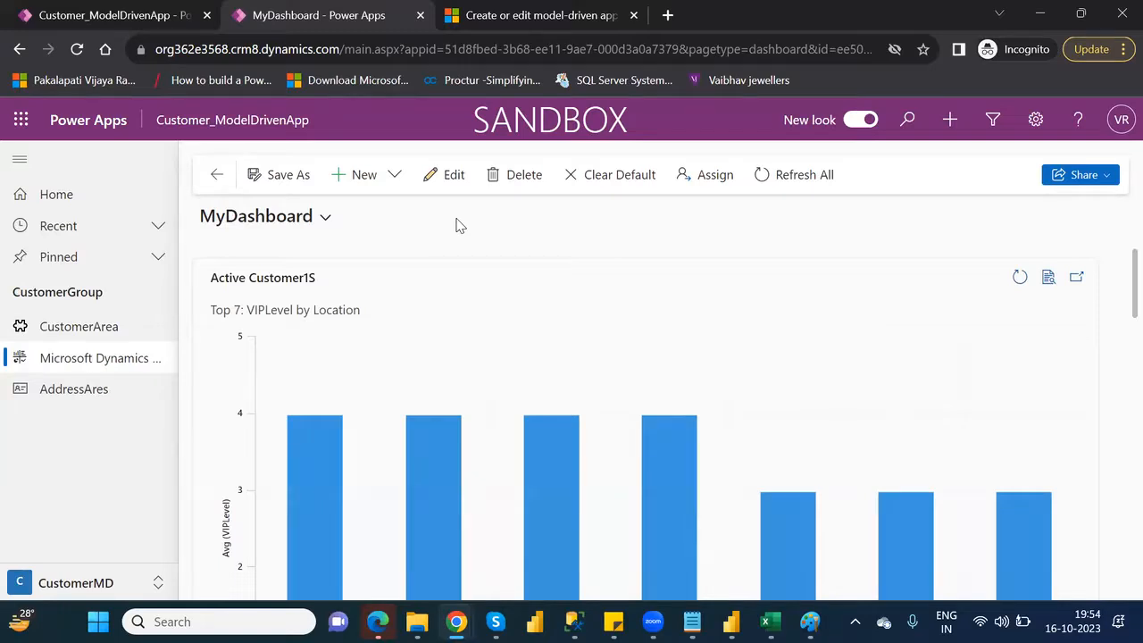
click(397, 179)
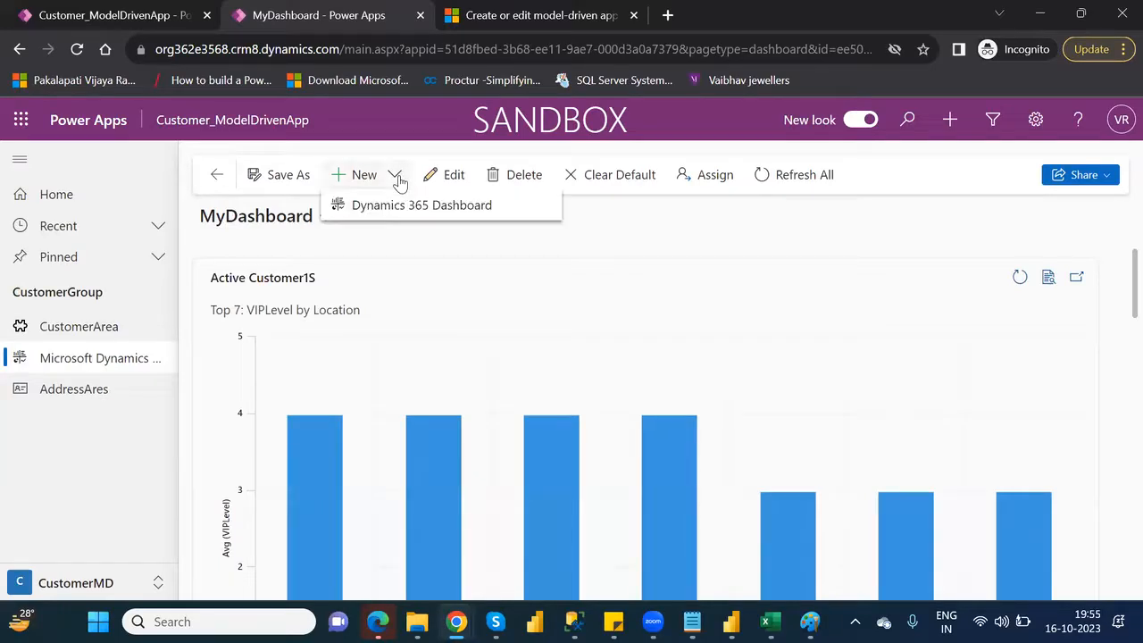
click(697, 229)
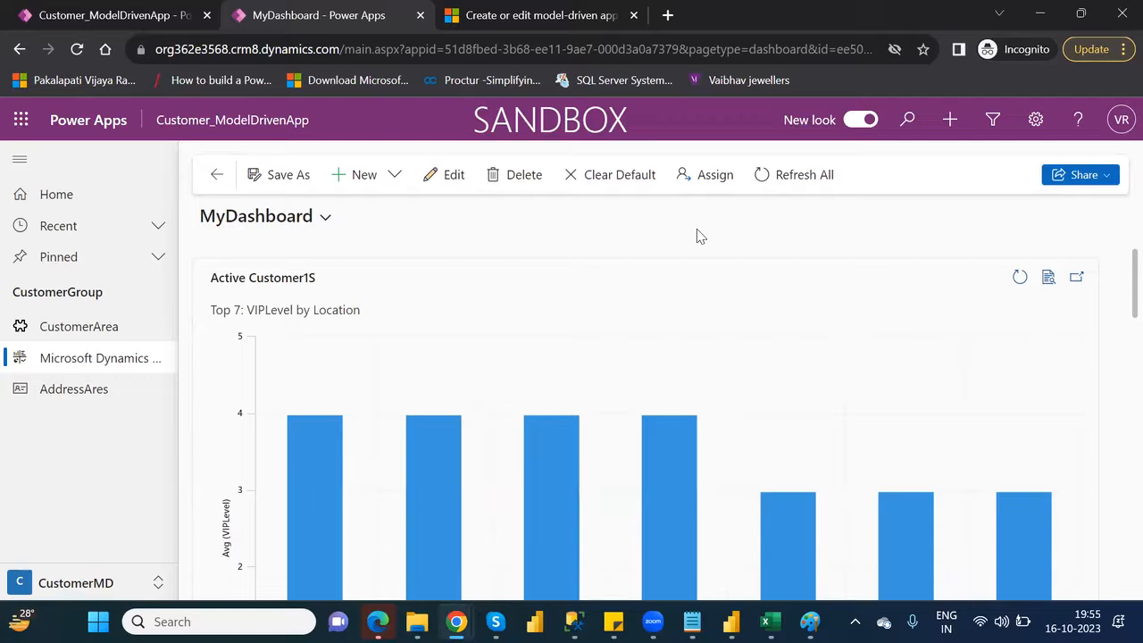
Save a copy of the dashboard under the name MyDashboard without enabling it for mobile, and open the AddressAres page
click(256, 173)
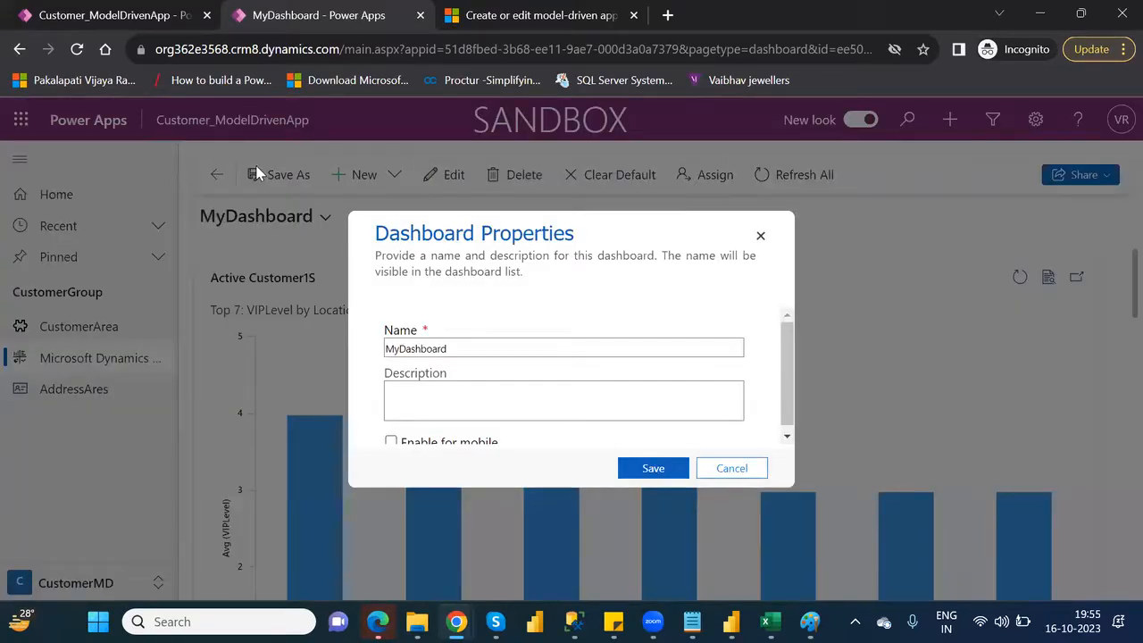
drag(790, 382, 803, 429)
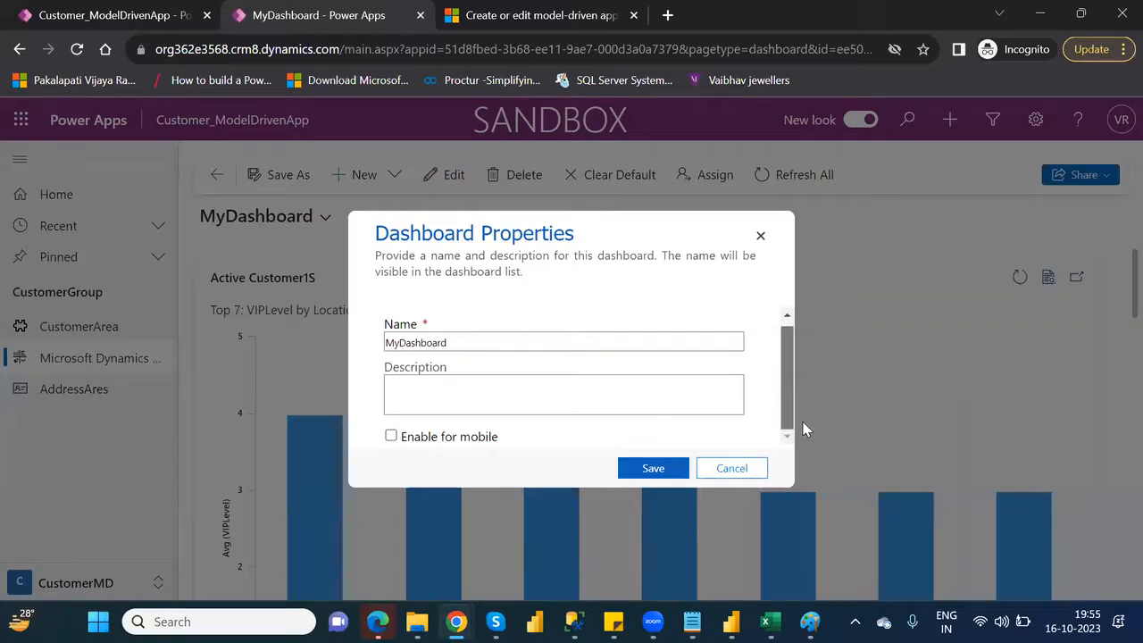
click(654, 469)
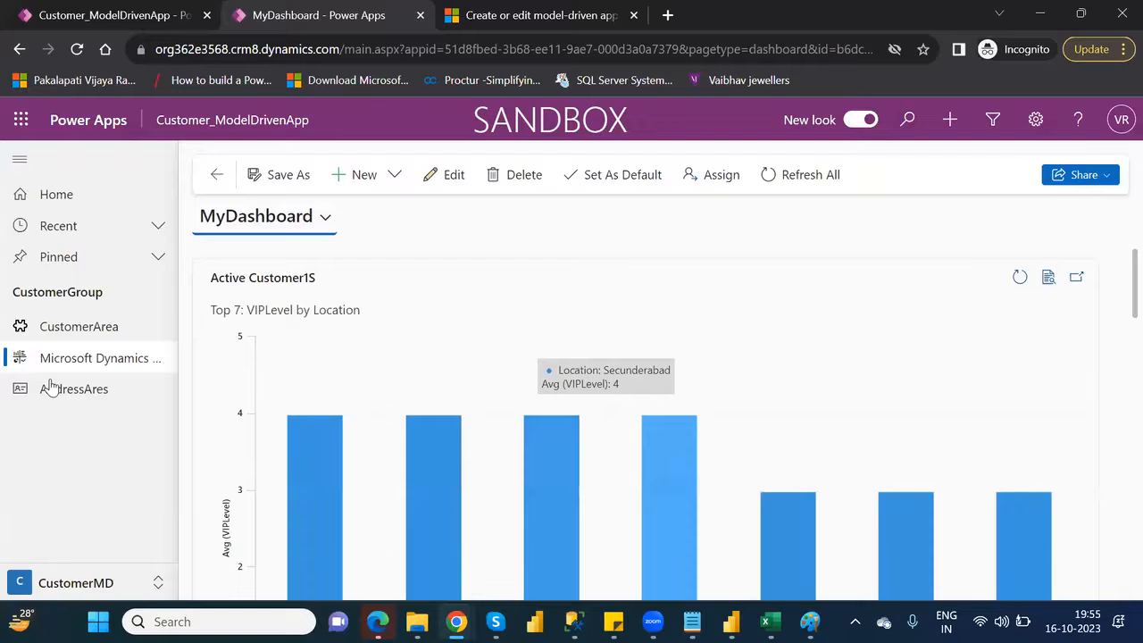
click(51, 386)
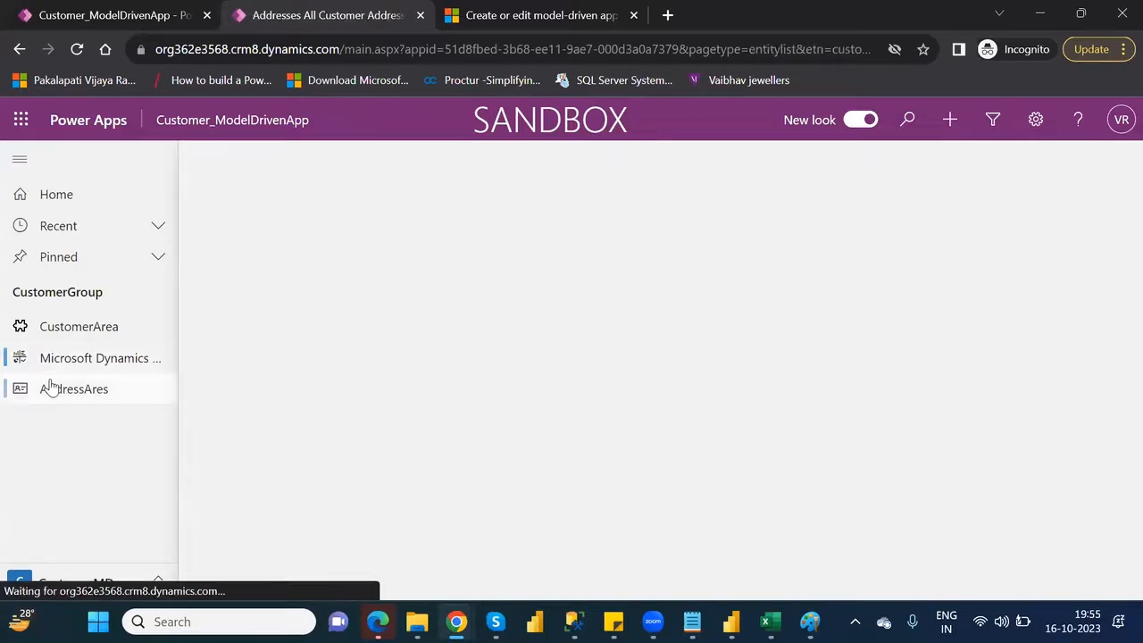